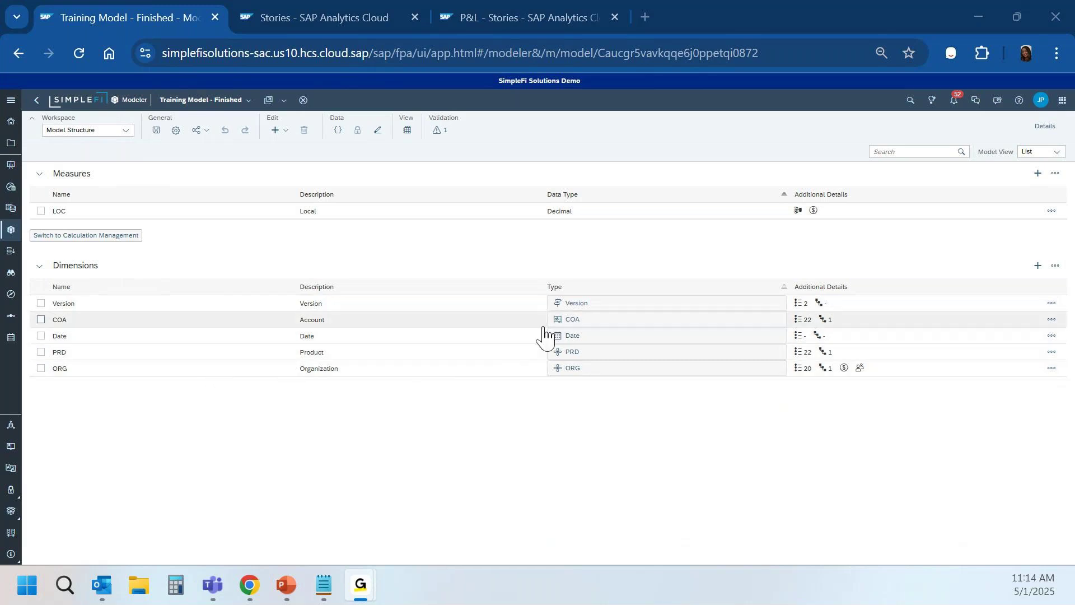
Step: Review the training model's import, upload and export jobs in the Data Management workspace
{"action": "left_click", "coordinate": [125, 133]}
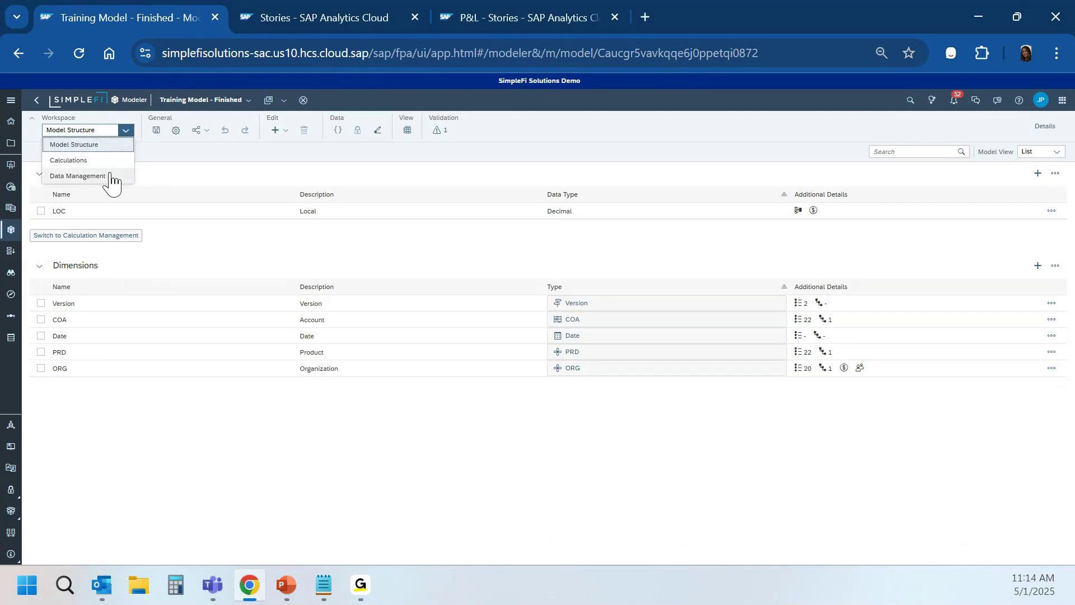
{"action": "left_click", "coordinate": [115, 177]}
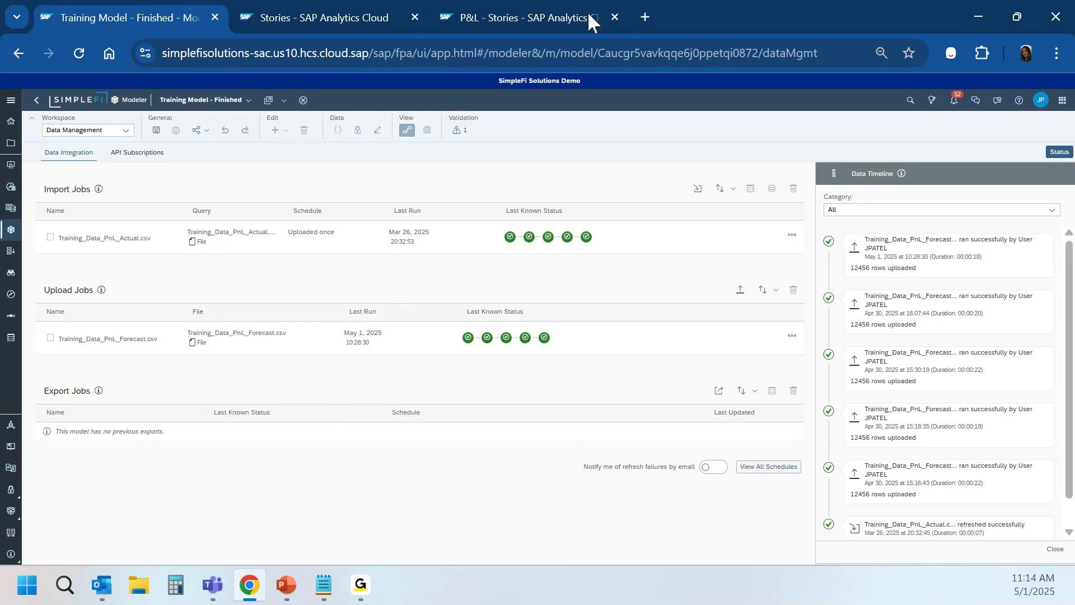
Step: Switch to the Stories start page and create a new canvas story
{"action": "left_click", "coordinate": [271, 17]}
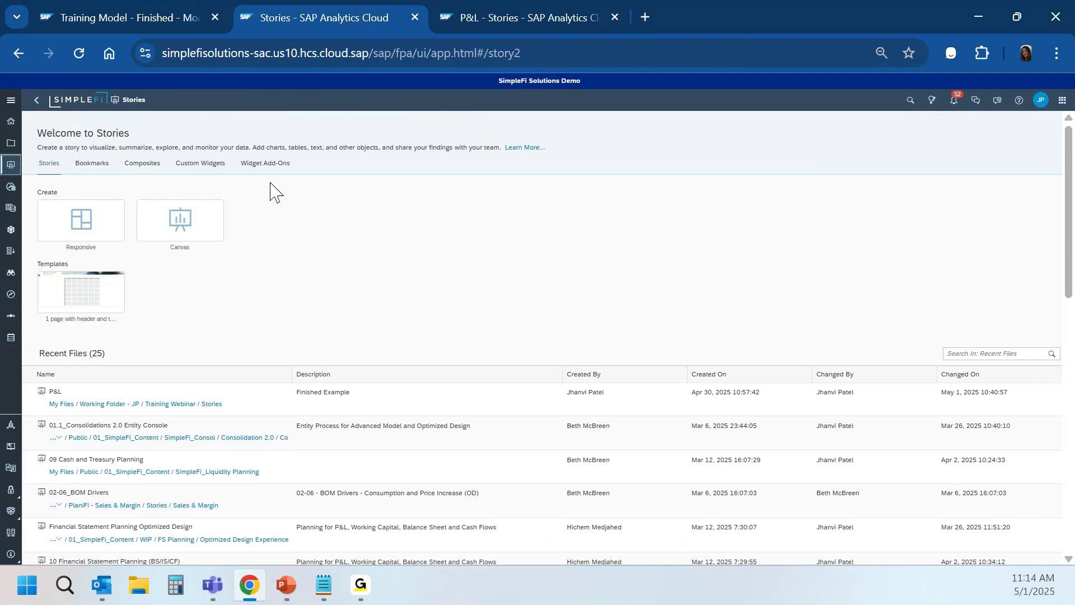
{"action": "left_click", "coordinate": [11, 101]}
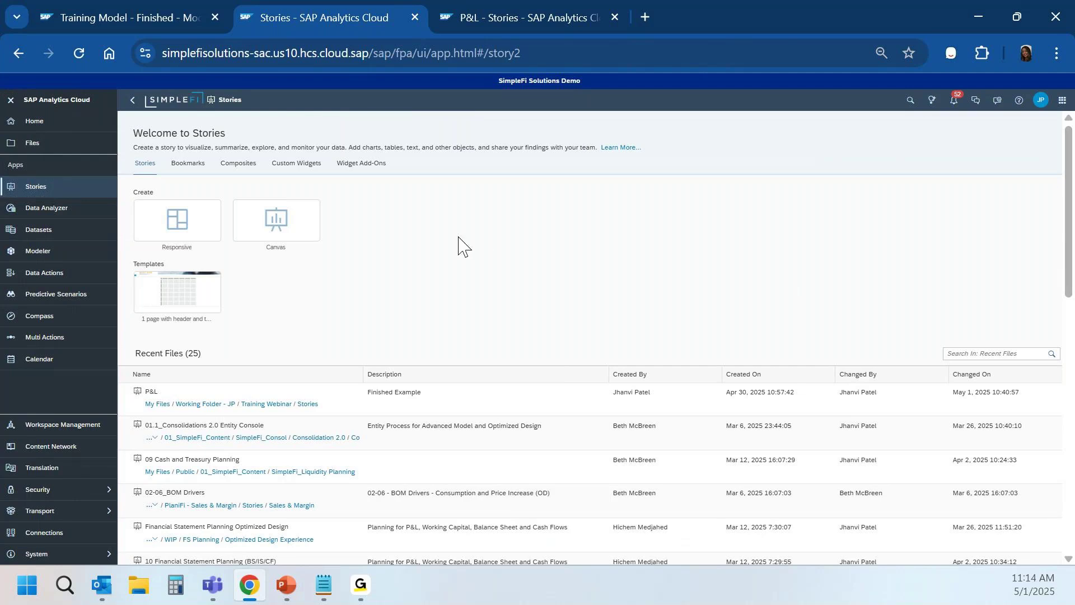
{"action": "left_click", "coordinate": [10, 101]}
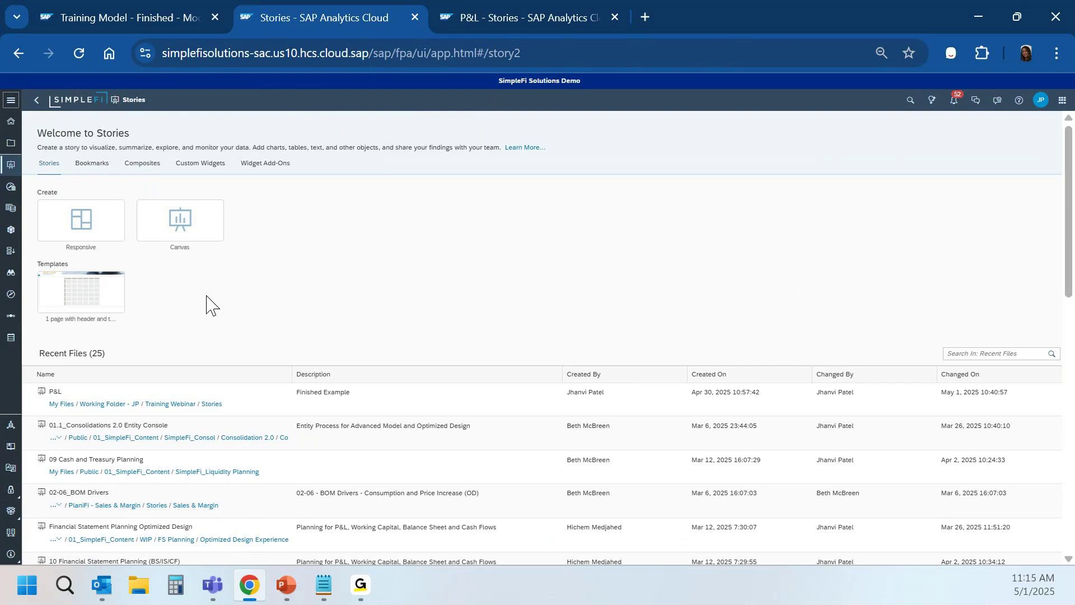
{"action": "left_click", "coordinate": [181, 222]}
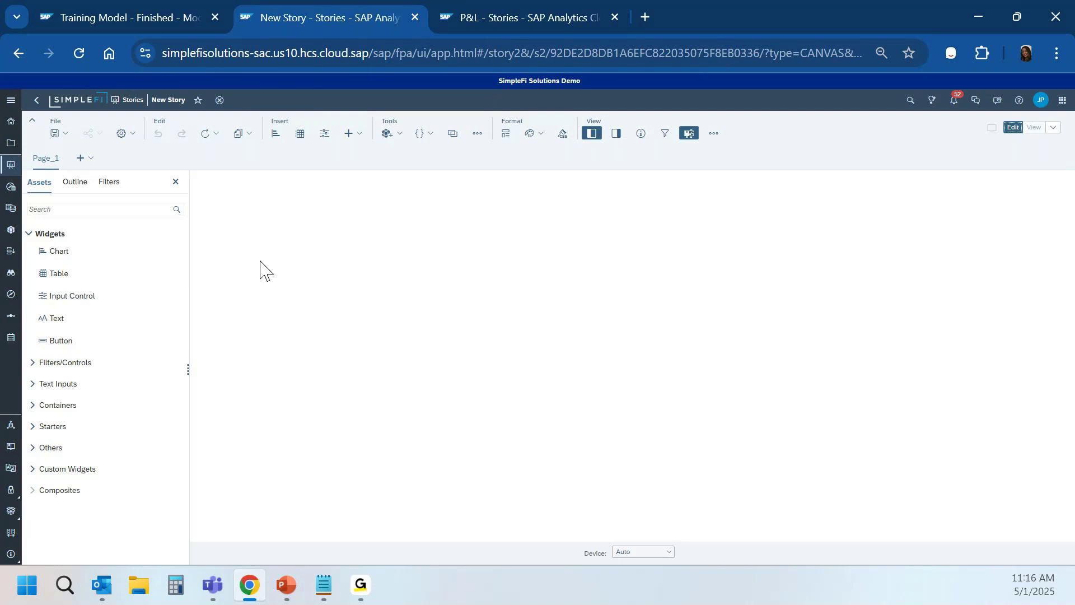
Step: Examine the Builder and Styling settings available for the empty page
{"action": "left_click", "coordinate": [617, 135]}
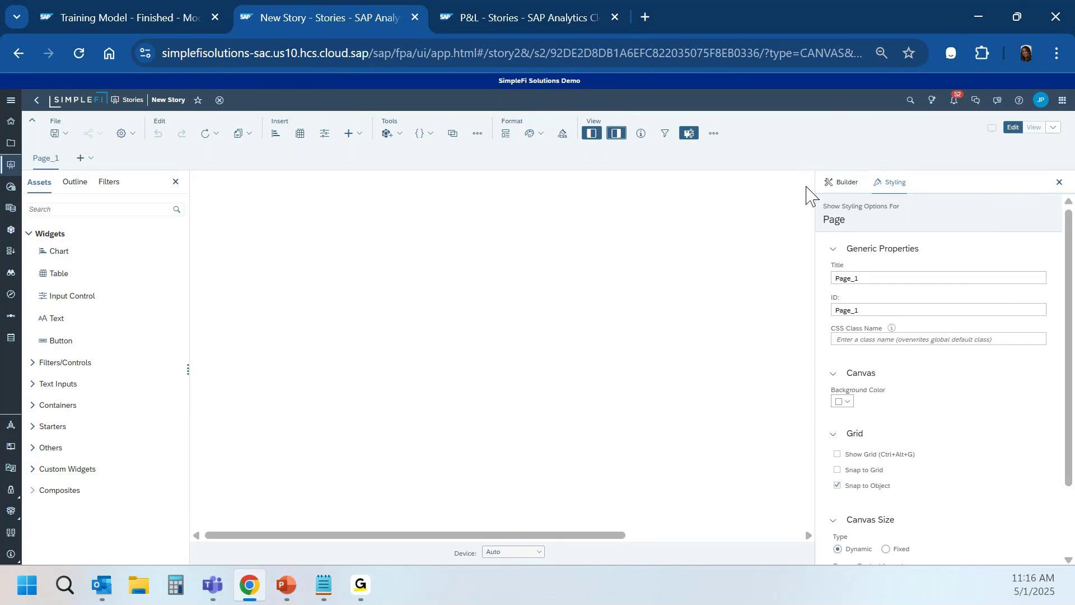
{"action": "left_click", "coordinate": [846, 185]}
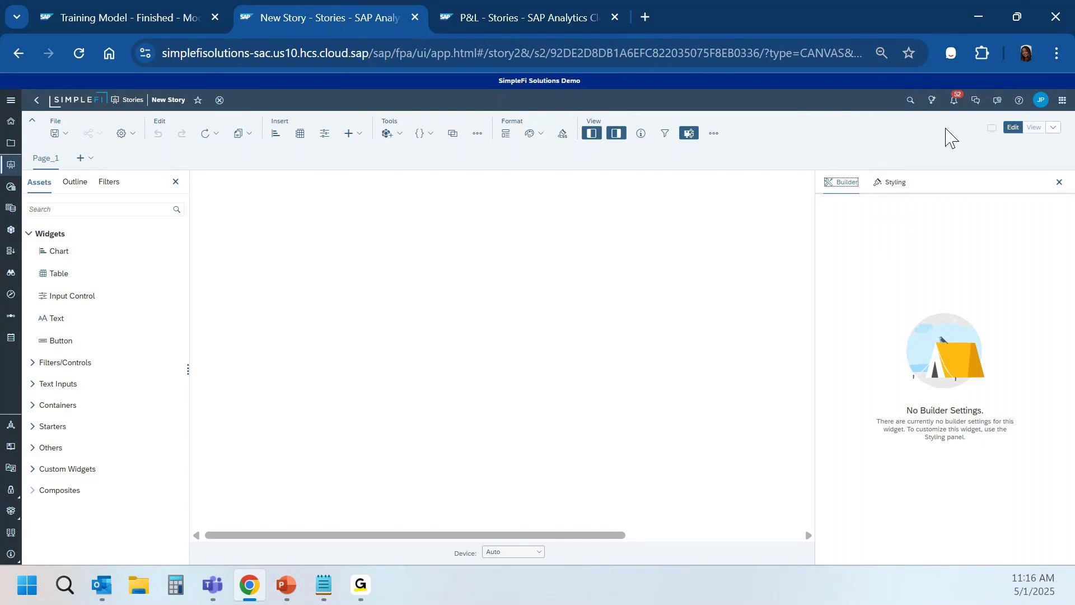
{"action": "left_click", "coordinate": [891, 186]}
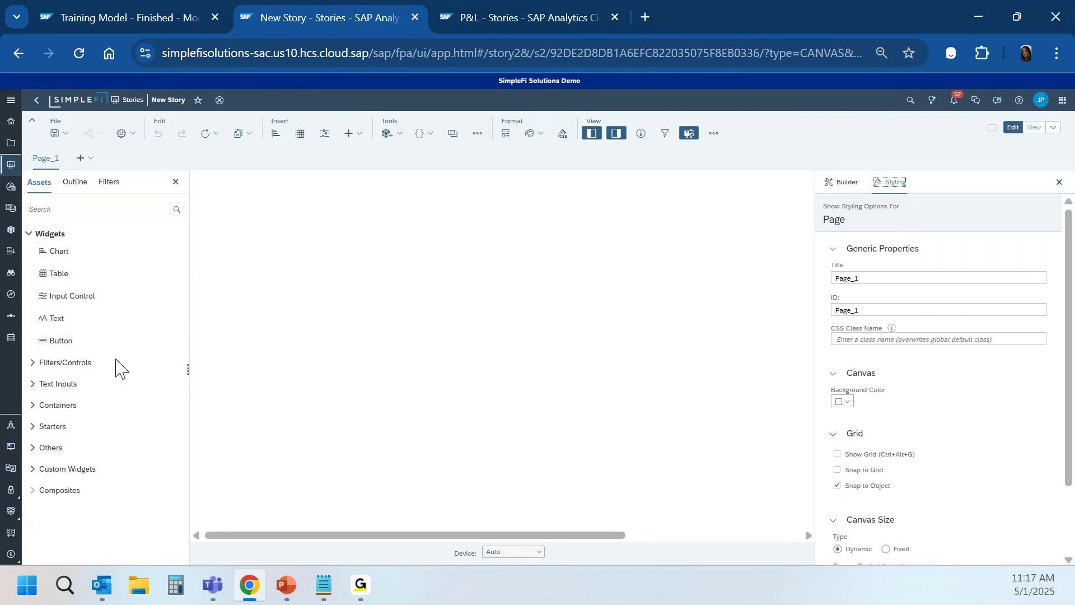
Step: Add an image widget in the page's upper-left corner with simplefi_logo_blue_1200px from the Story Creation 1of2 folder, and shrink it to header-logo size
{"action": "left_click", "coordinate": [32, 448]}
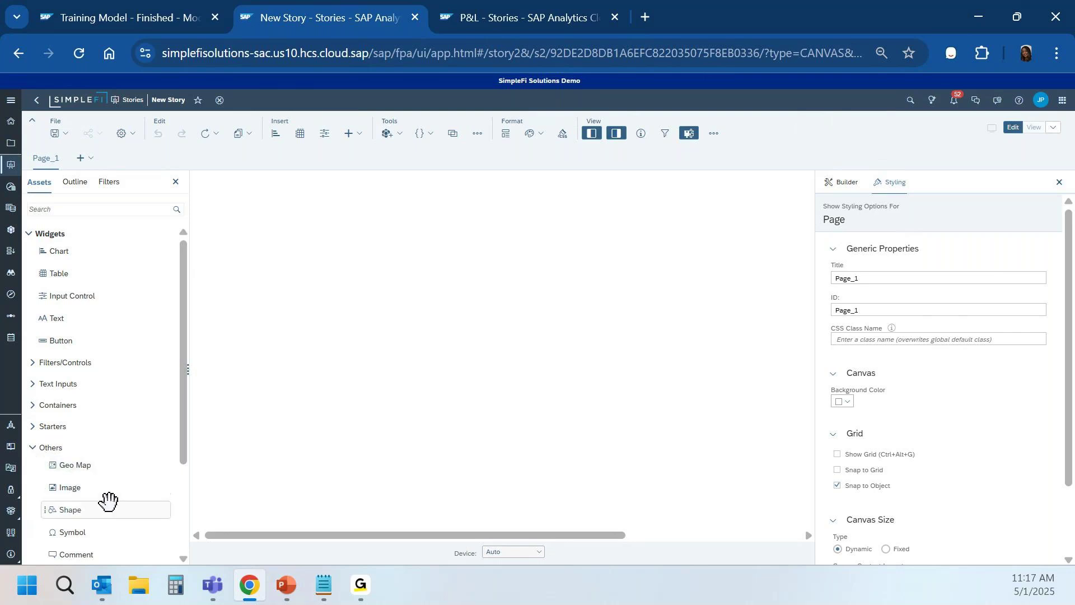
{"action": "left_click_drag", "start_coordinate": [73, 489], "coordinate": [207, 181]}
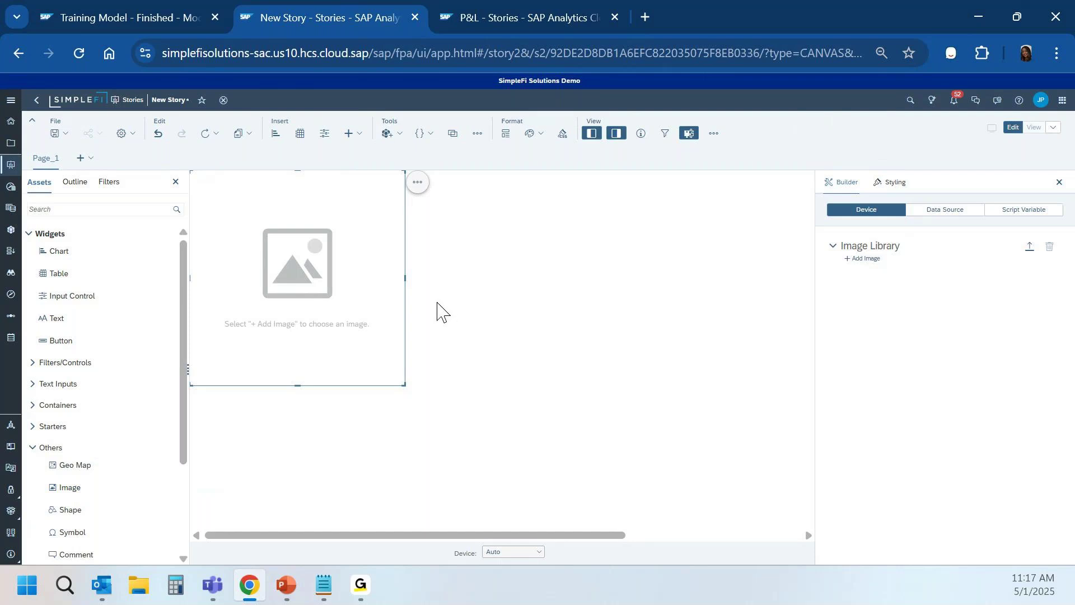
{"action": "left_click", "coordinate": [865, 258]}
{"action": "left_click", "coordinate": [61, 242]}
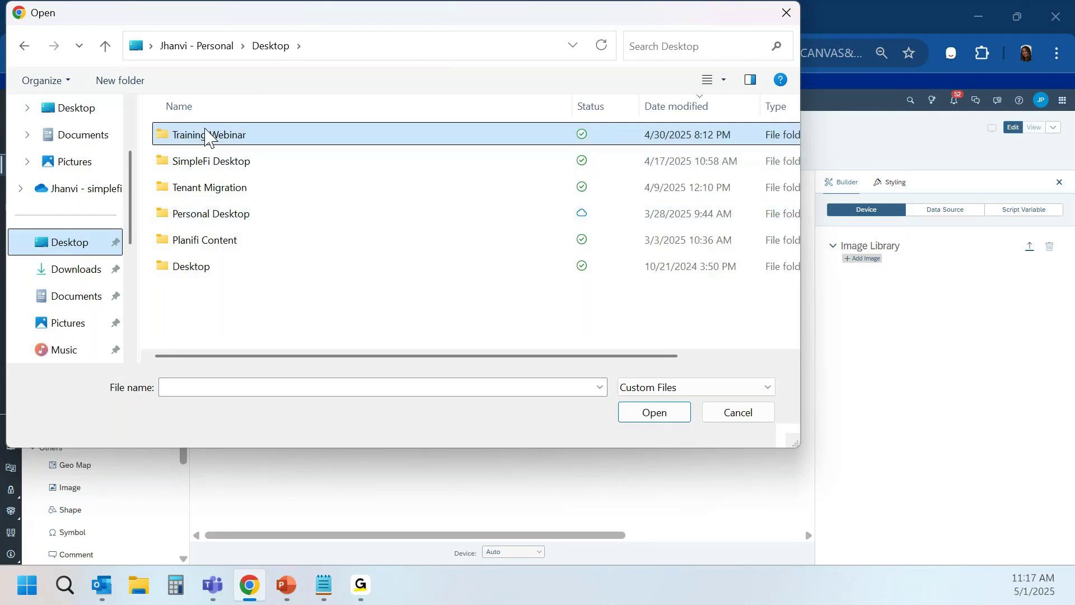
{"action": "double_click", "coordinate": [205, 134]}
{"action": "left_click", "coordinate": [213, 187]}
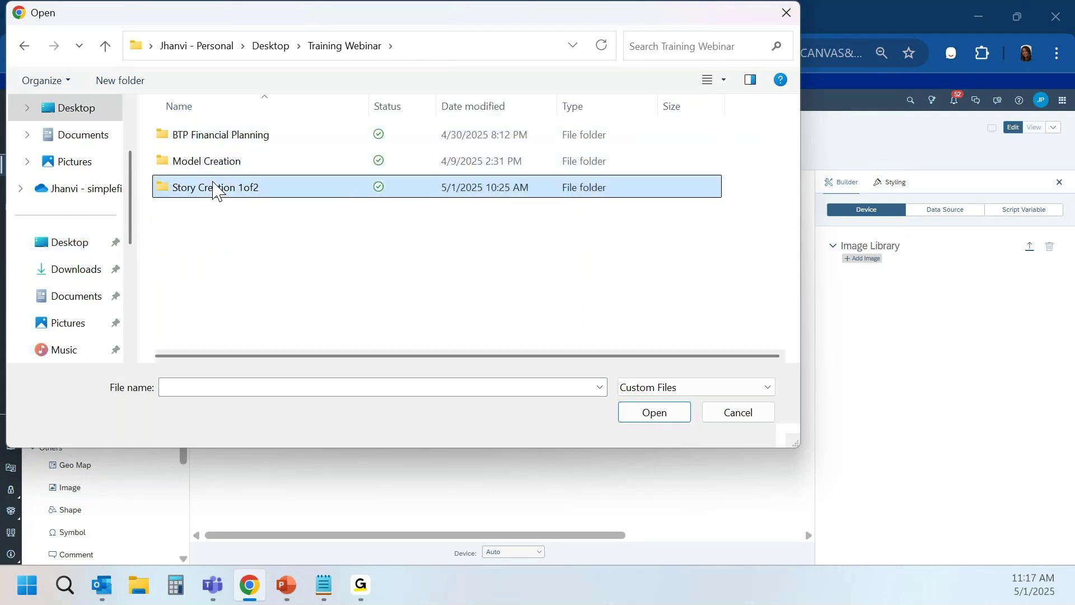
{"action": "double_click", "coordinate": [214, 187]}
{"action": "left_click", "coordinate": [290, 185]}
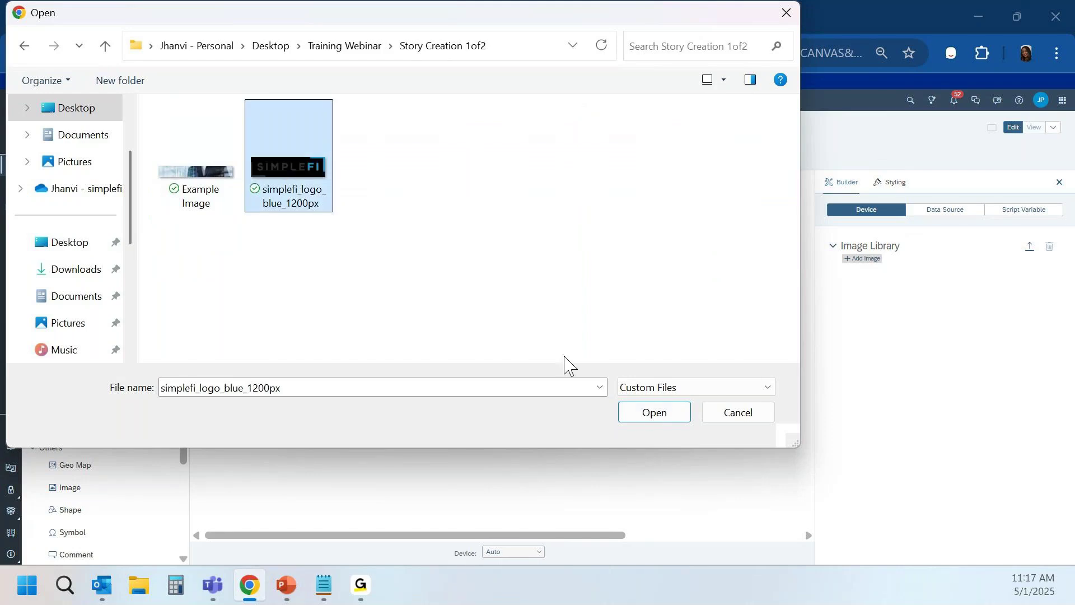
{"action": "left_click", "coordinate": [655, 419]}
{"action": "left_click_drag", "start_coordinate": [403, 385], "coordinate": [288, 203]}
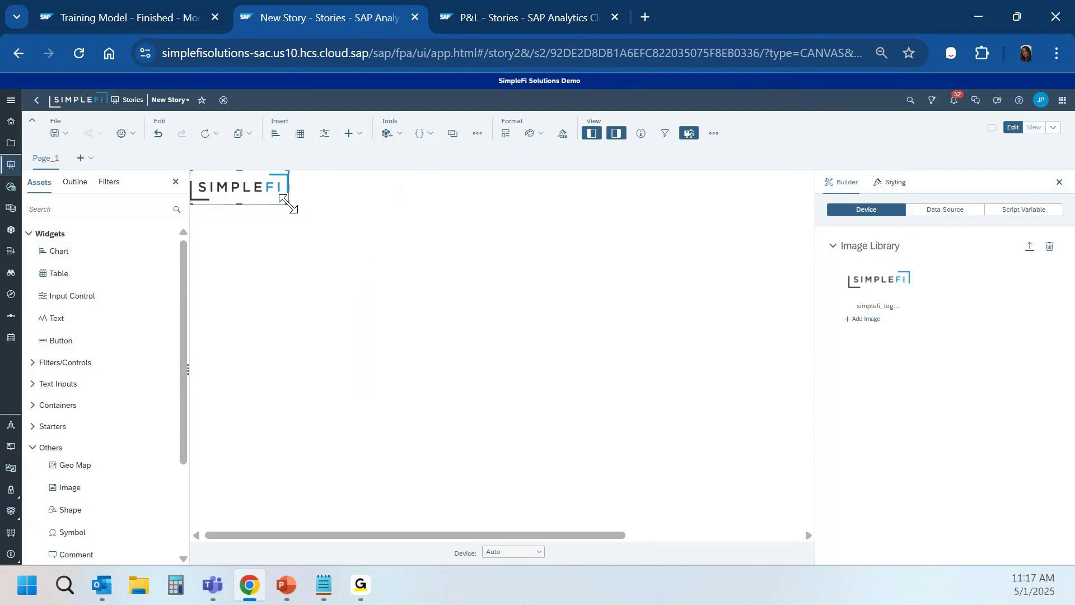
{"action": "left_click", "coordinate": [297, 245]}
Step: Add a second image widget beside the logo showing Example Image, and reduce it to the logo's height
{"action": "left_click_drag", "start_coordinate": [79, 485], "coordinate": [347, 193]}
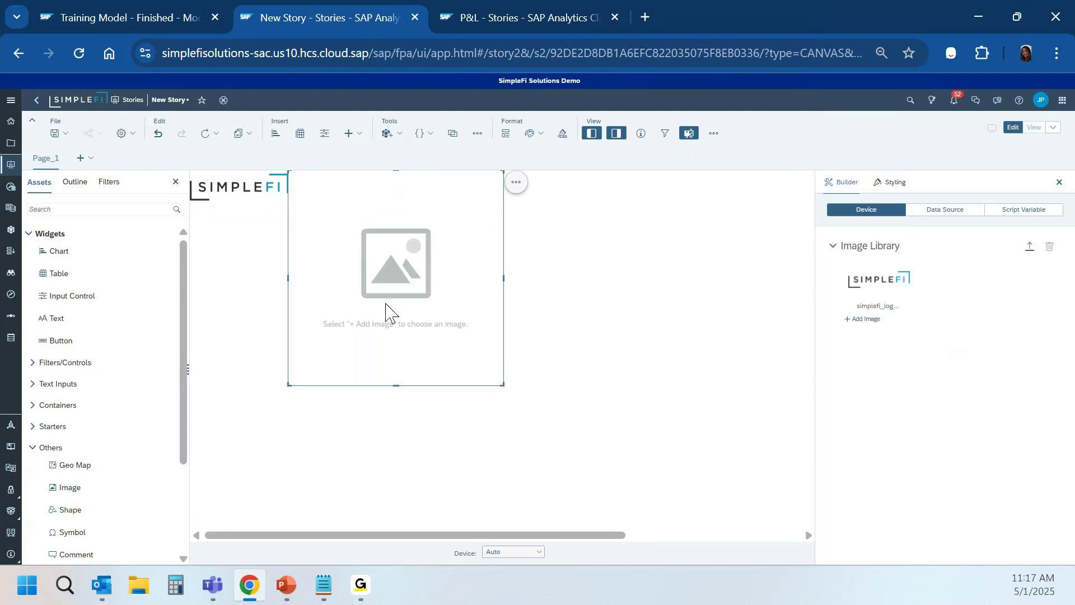
{"action": "left_click", "coordinate": [867, 320]}
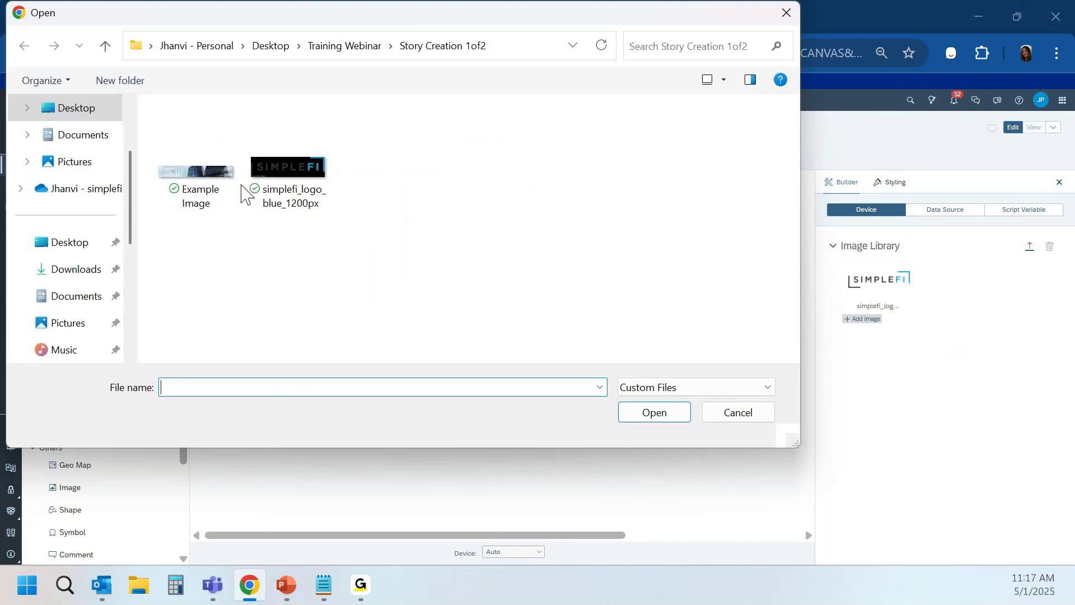
{"action": "left_click", "coordinate": [196, 185]}
{"action": "left_click", "coordinate": [639, 415]}
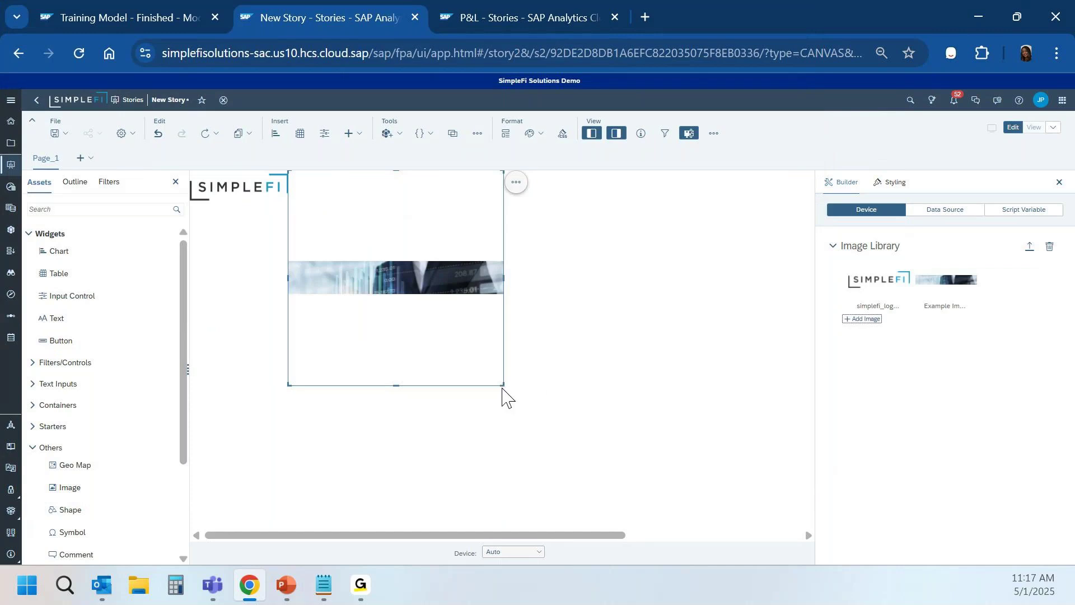
{"action": "left_click_drag", "start_coordinate": [500, 386], "coordinate": [535, 214]}
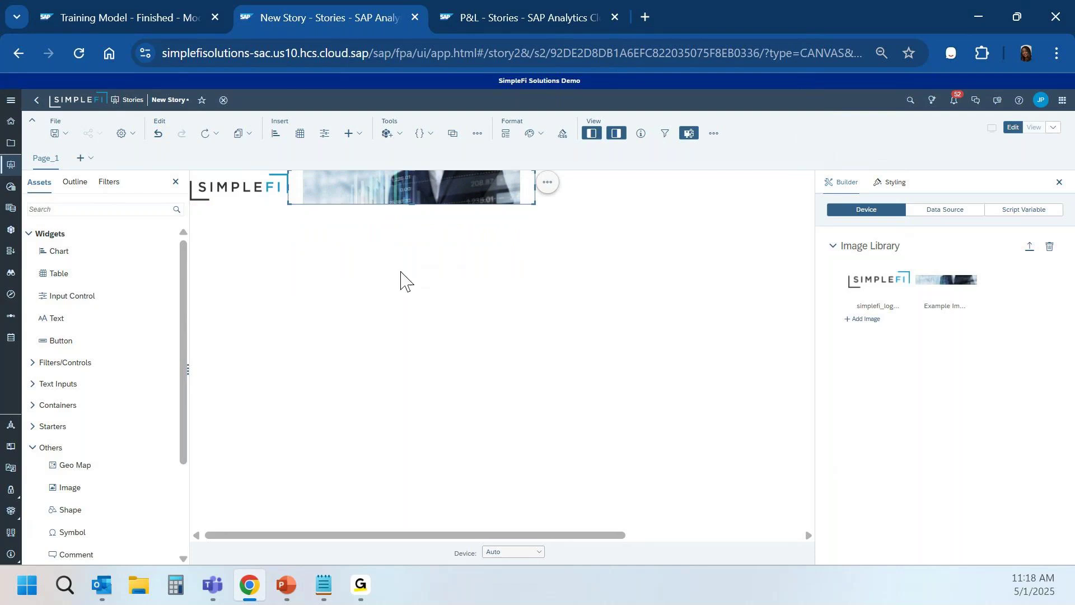
Step: Hide the side panels, show the story full screen, and stretch the banner image to the page's right edge
{"action": "left_click", "coordinate": [616, 138]}
{"action": "left_click", "coordinate": [592, 132]}
{"action": "left_click", "coordinate": [1057, 53]}
{"action": "left_click", "coordinate": [1051, 396]}
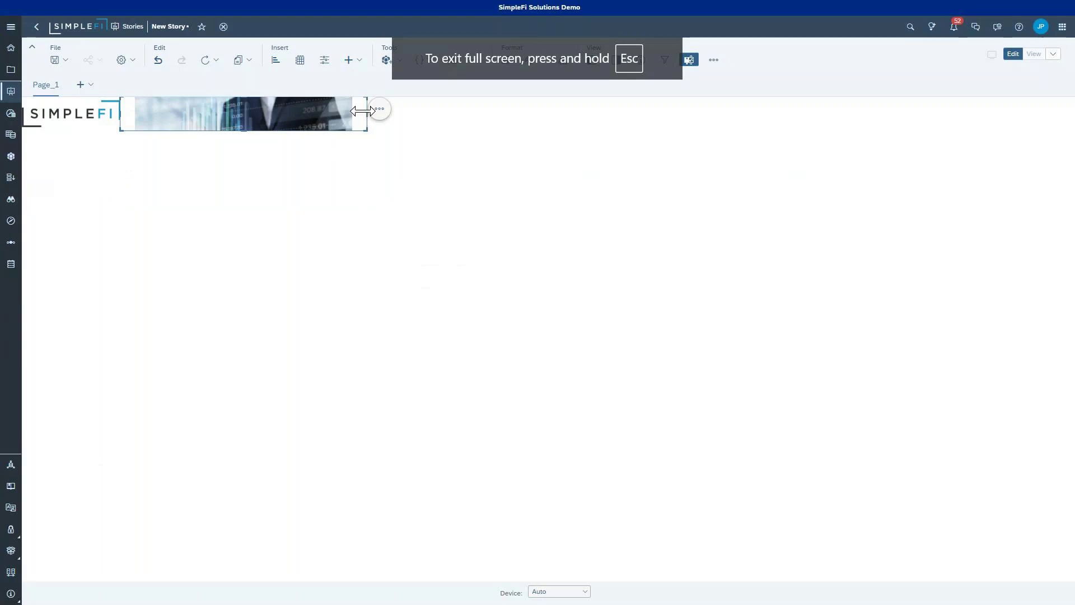
{"action": "left_click_drag", "start_coordinate": [366, 113], "coordinate": [1065, 116]}
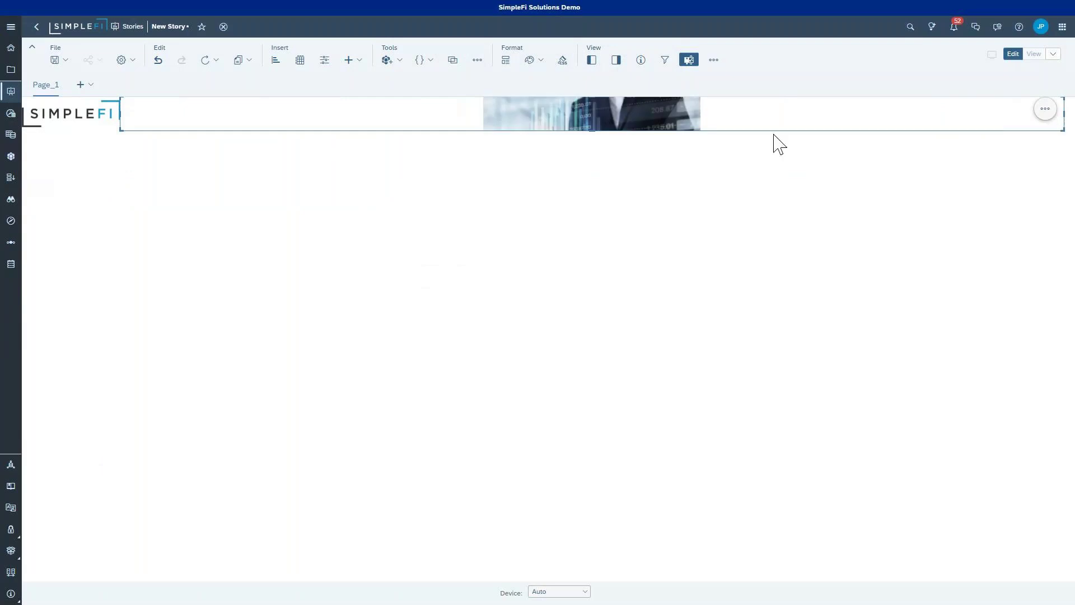
Step: Shrink the logo slightly and refit the banner image against it, about 1723 px wide and 36 px high
{"action": "left_click", "coordinate": [122, 130]}
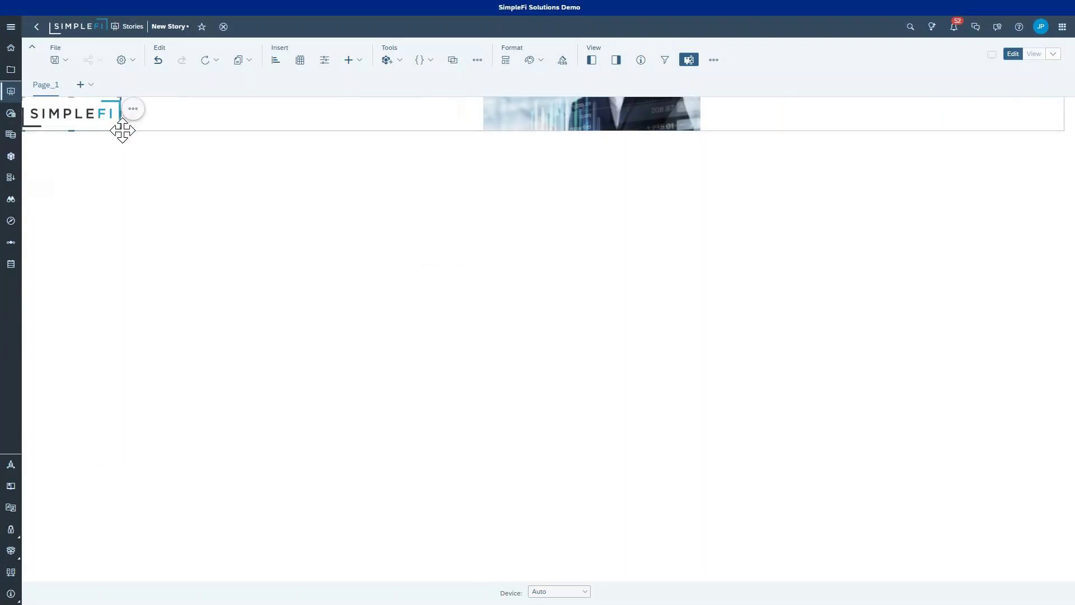
{"action": "left_click_drag", "start_coordinate": [122, 130], "coordinate": [101, 120]}
{"action": "left_click", "coordinate": [152, 120]}
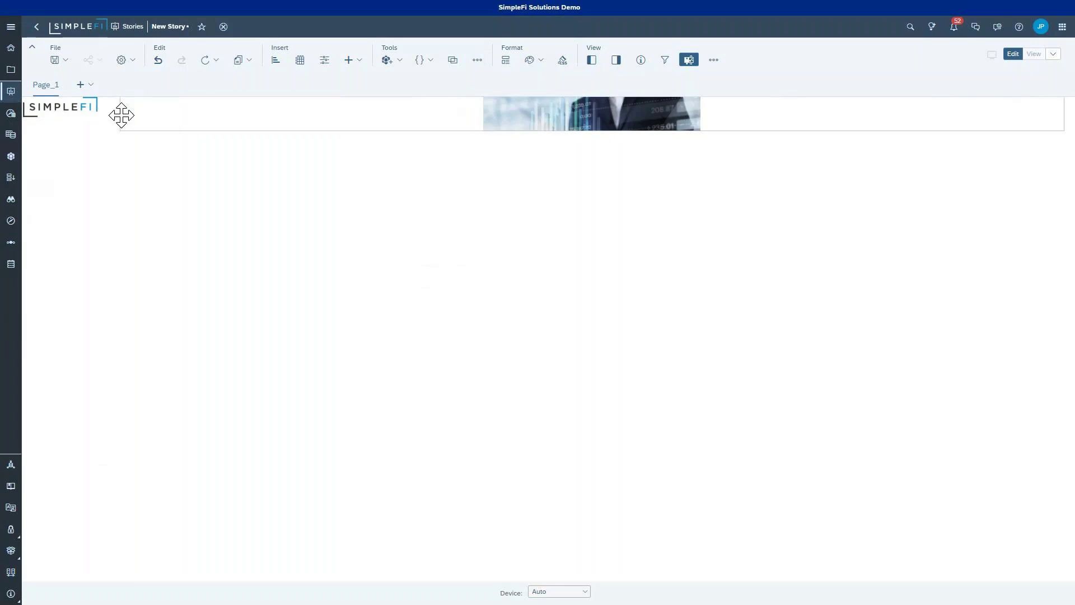
{"action": "left_click_drag", "start_coordinate": [120, 115], "coordinate": [99, 115]}
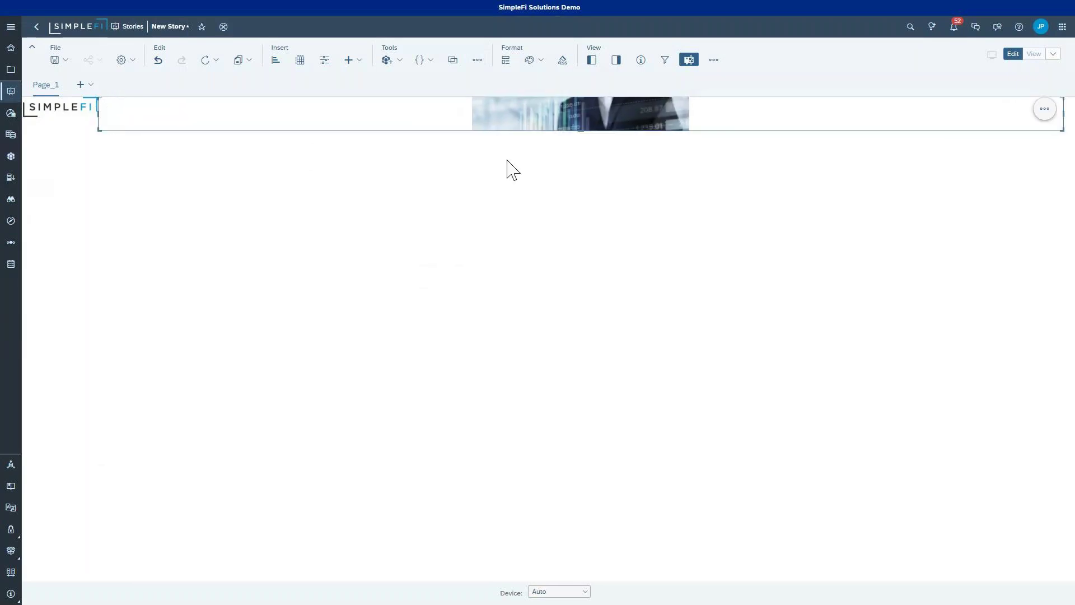
{"action": "left_click_drag", "start_coordinate": [579, 133], "coordinate": [578, 117]}
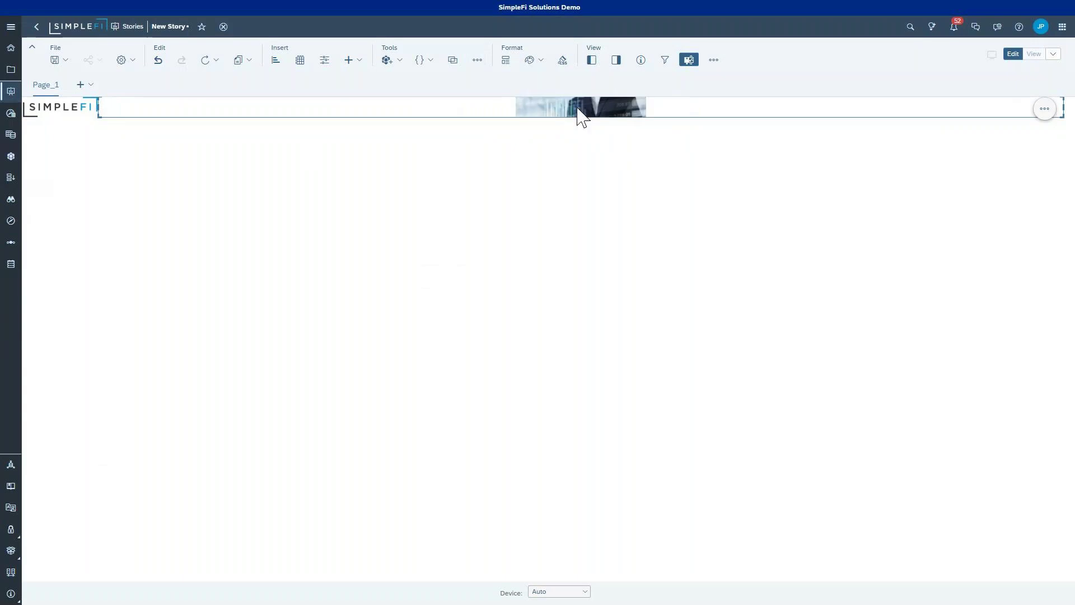
Step: Set the banner image's display mode to Cover
{"action": "left_click", "coordinate": [616, 60]}
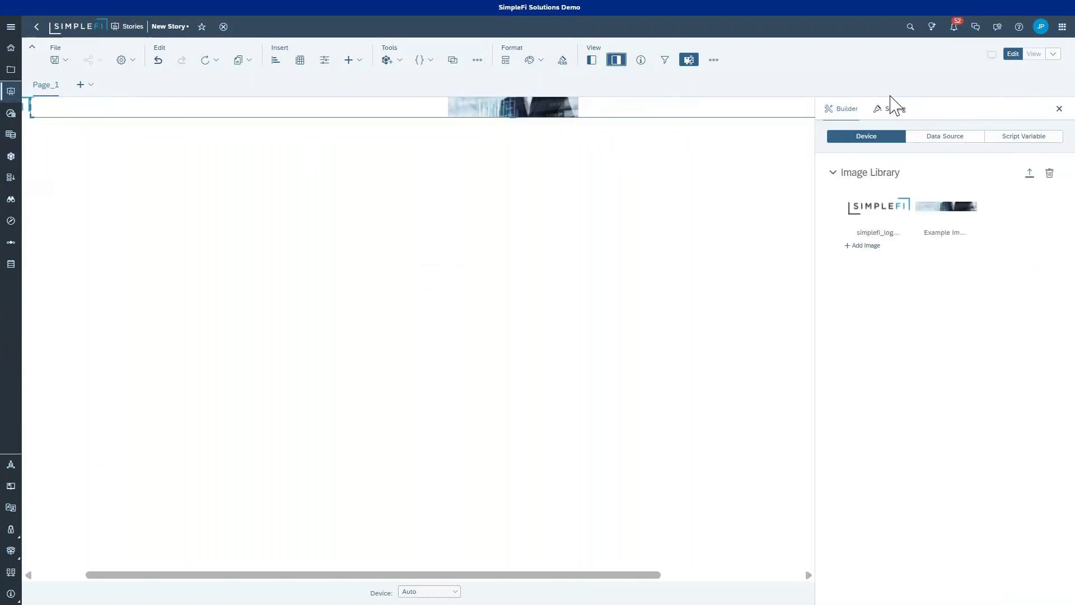
{"action": "left_click", "coordinate": [894, 108]}
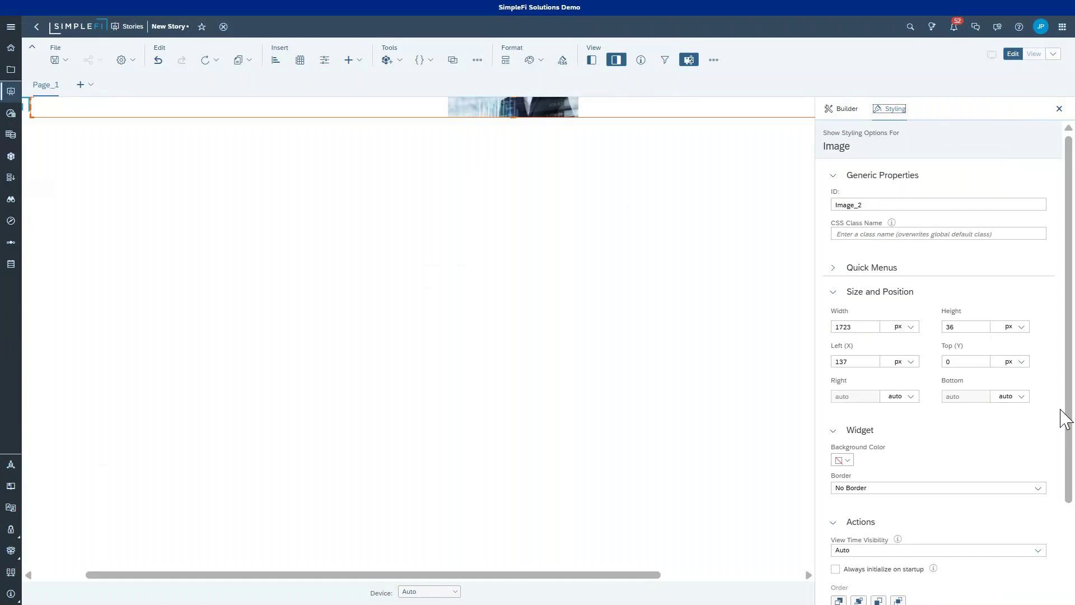
{"action": "scroll", "coordinate": [1067, 219], "scroll_direction": "down", "scroll_amount": 3}
{"action": "left_click", "coordinate": [861, 563]}
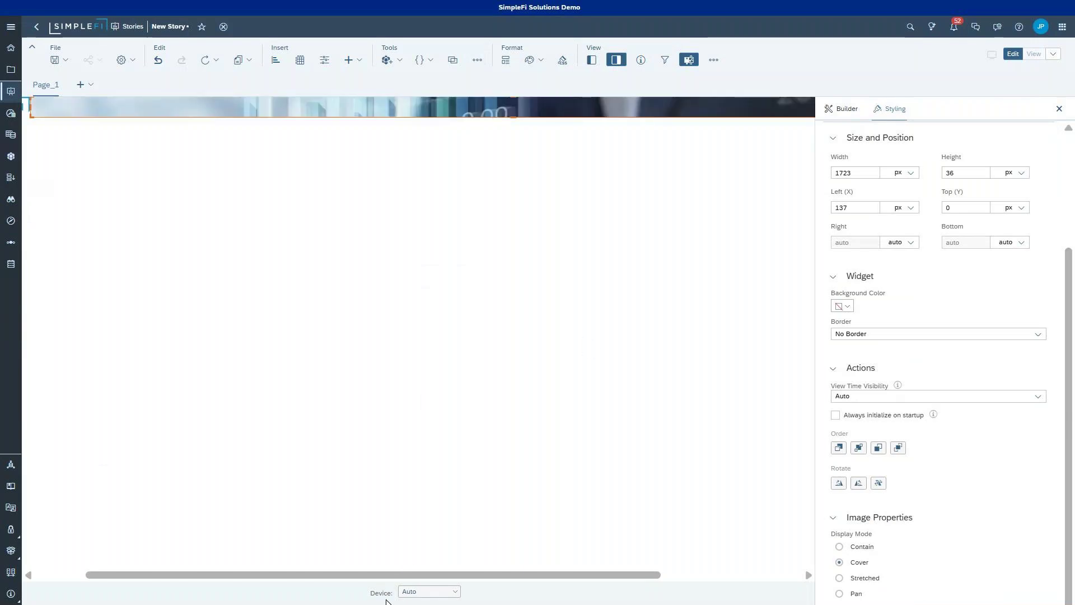
{"action": "left_click_drag", "start_coordinate": [391, 583], "coordinate": [240, 566]}
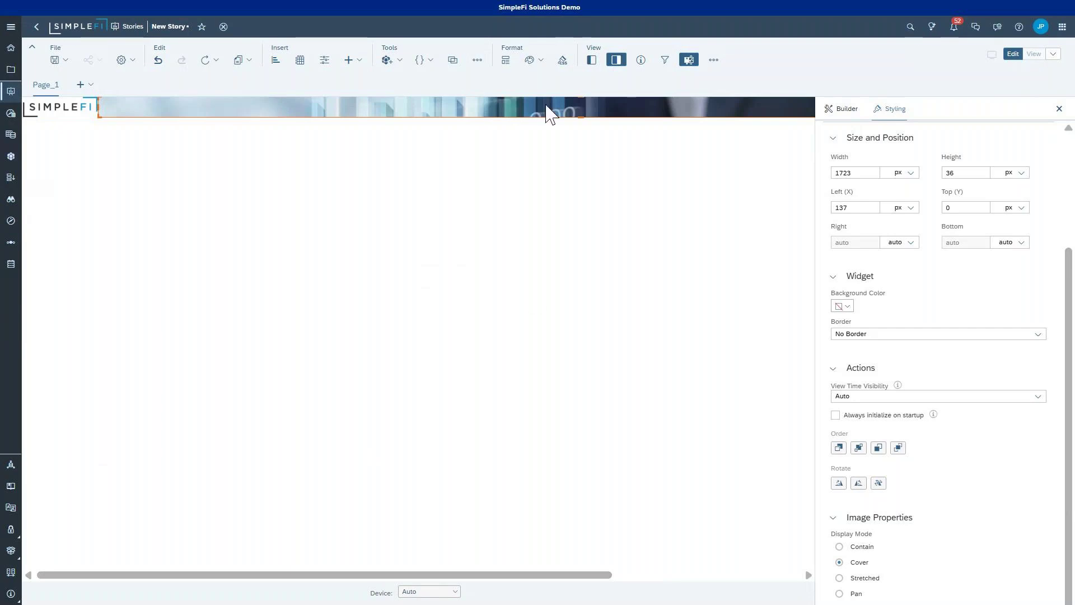
{"action": "left_click", "coordinate": [617, 61]}
Step: Insert a basic line shape directly below the header images and stretch it across the page to about 1576 px wide
{"action": "left_click", "coordinate": [593, 63]}
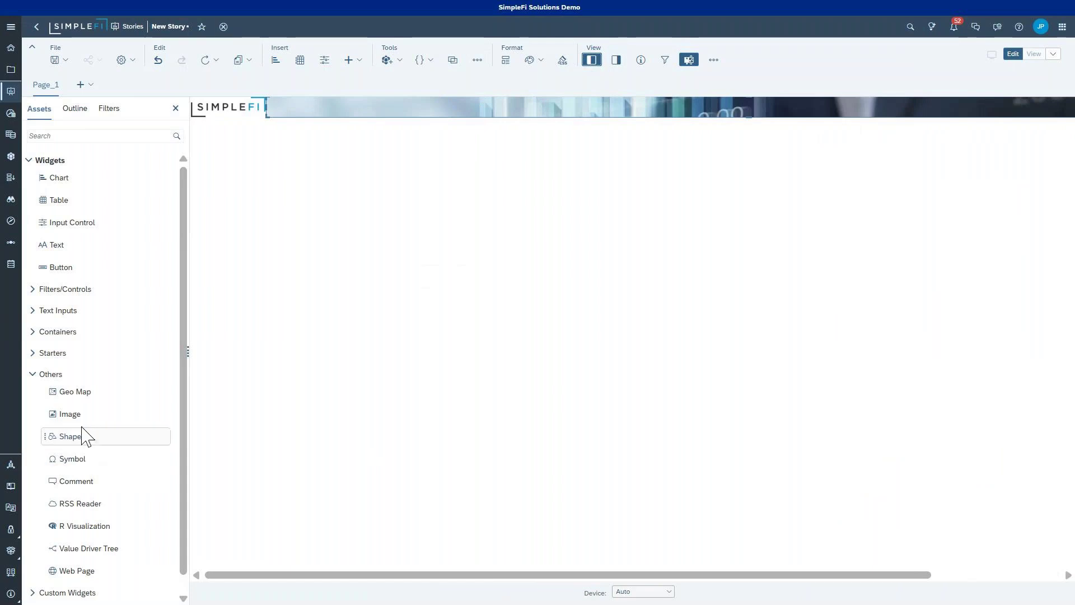
{"action": "left_click_drag", "start_coordinate": [79, 436], "coordinate": [305, 141]}
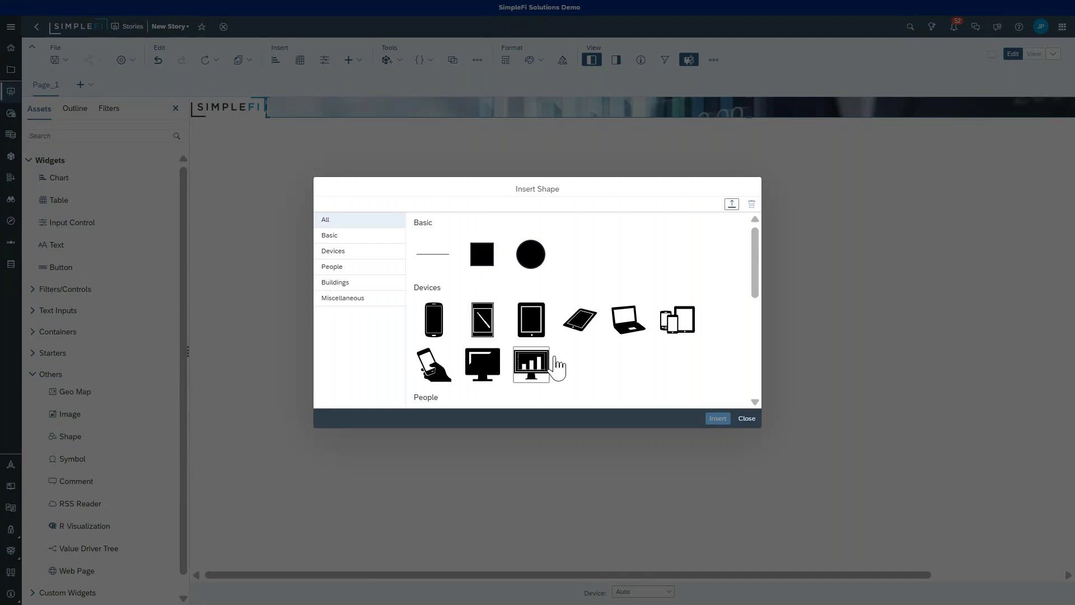
{"action": "left_click", "coordinate": [434, 266]}
{"action": "left_click", "coordinate": [714, 421]}
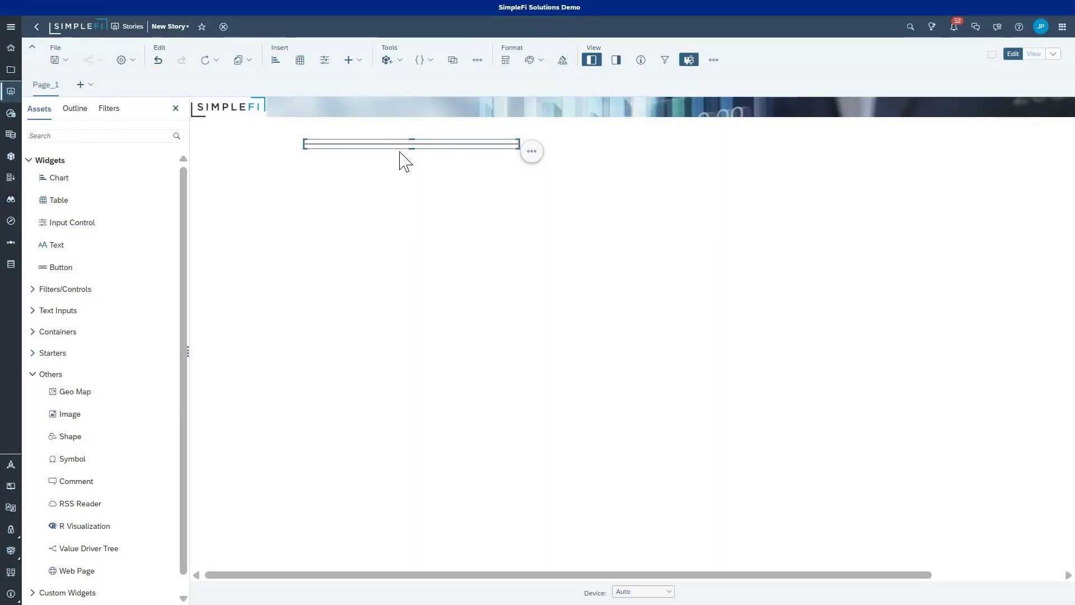
{"action": "left_click_drag", "start_coordinate": [396, 146], "coordinate": [284, 130]}
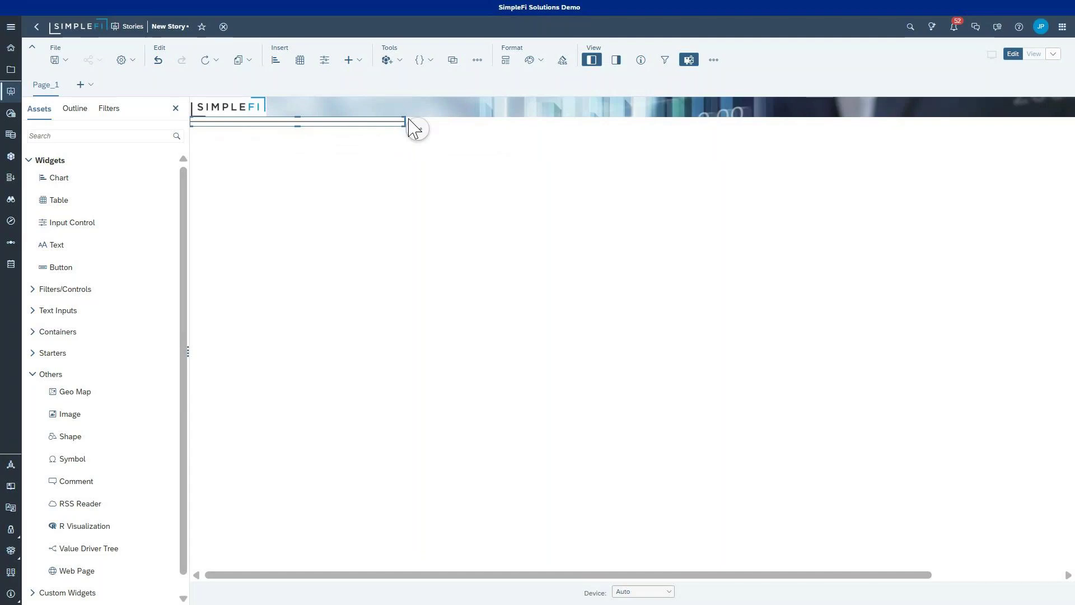
{"action": "left_click_drag", "start_coordinate": [401, 122], "coordinate": [1069, 130]}
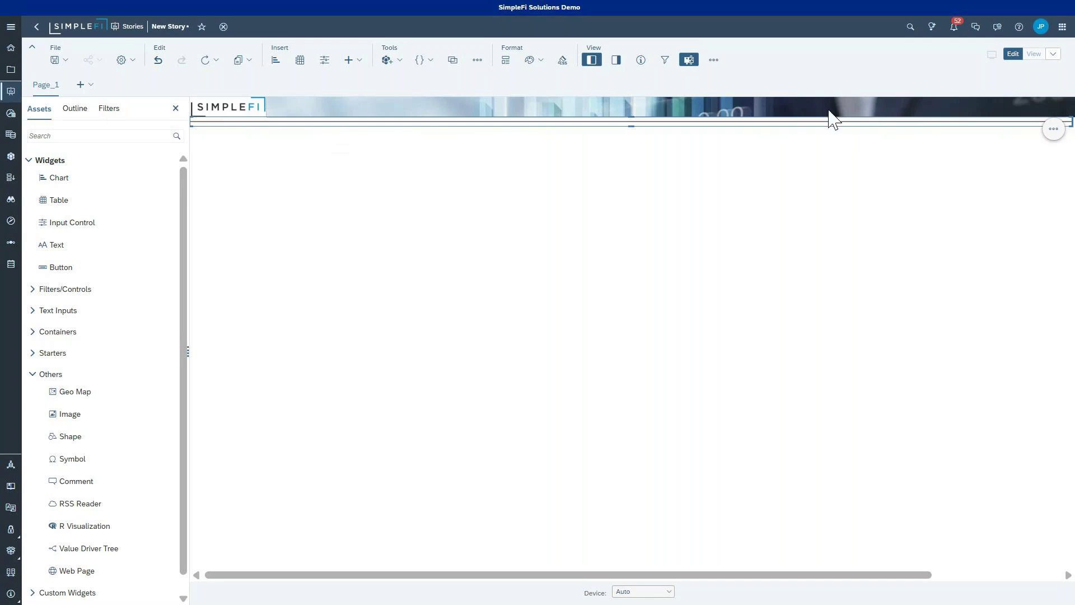
Step: Hide the side panels, stretch the divider line to the banner's right edge and move it slightly below the header images
{"action": "left_click", "coordinate": [620, 67]}
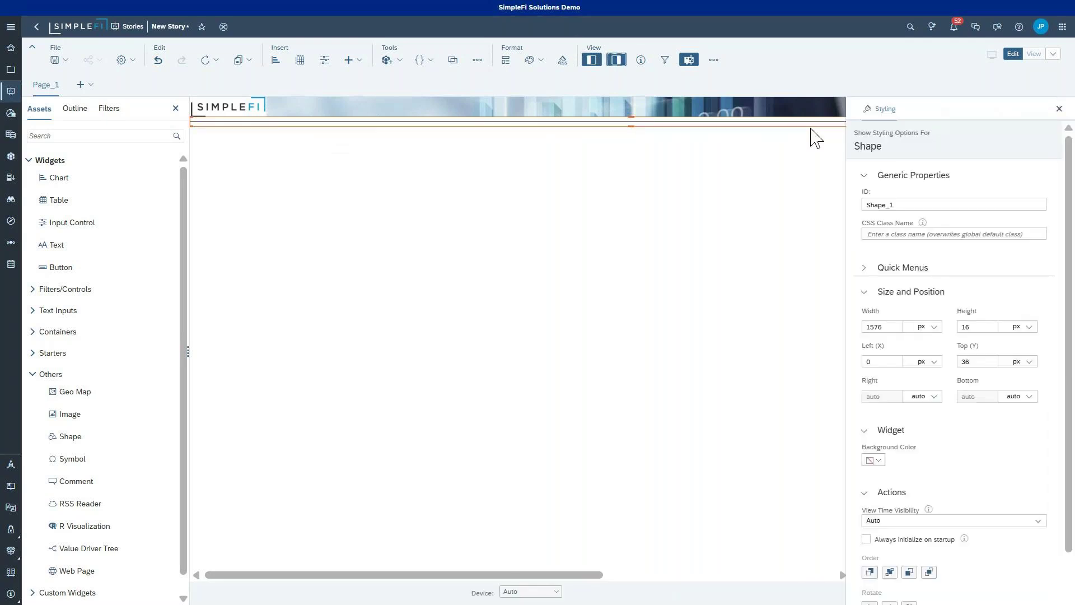
{"action": "left_click", "coordinate": [707, 196]}
{"action": "left_click", "coordinate": [593, 61]}
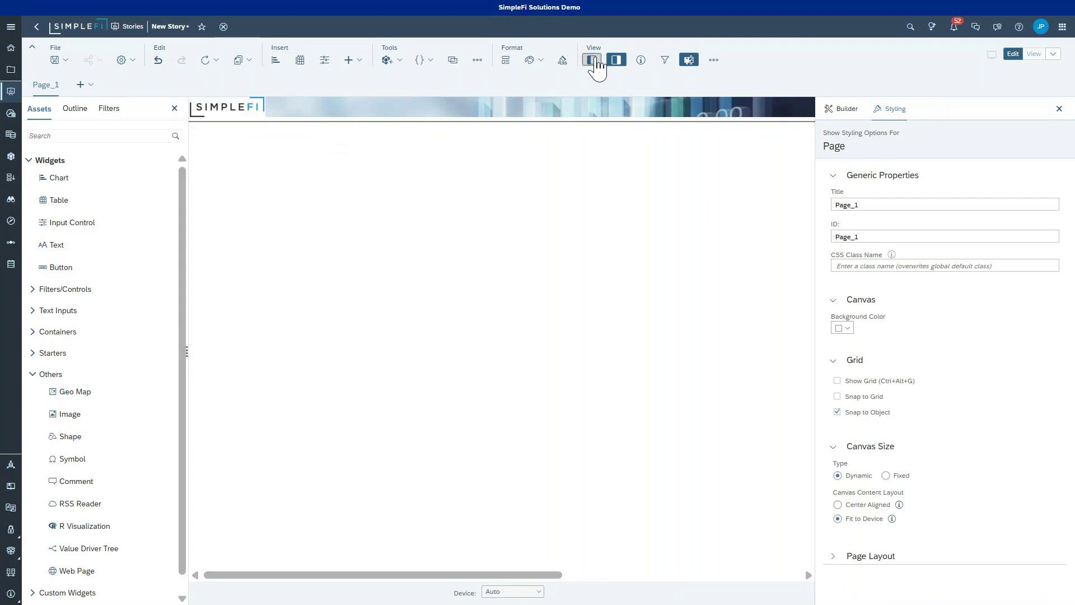
{"action": "left_click", "coordinate": [623, 63]}
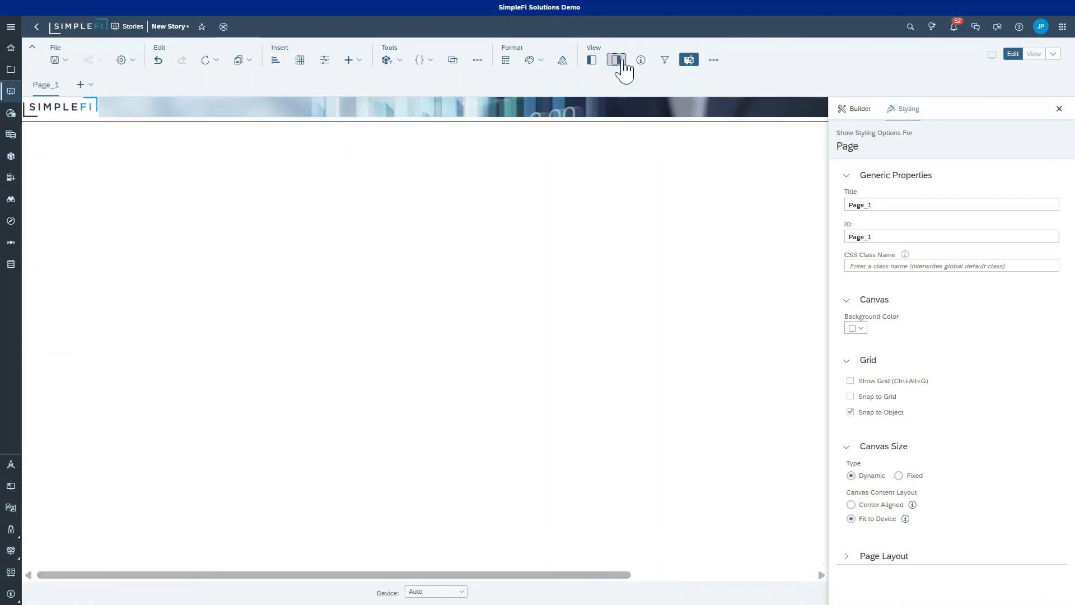
{"action": "left_click", "coordinate": [898, 123]}
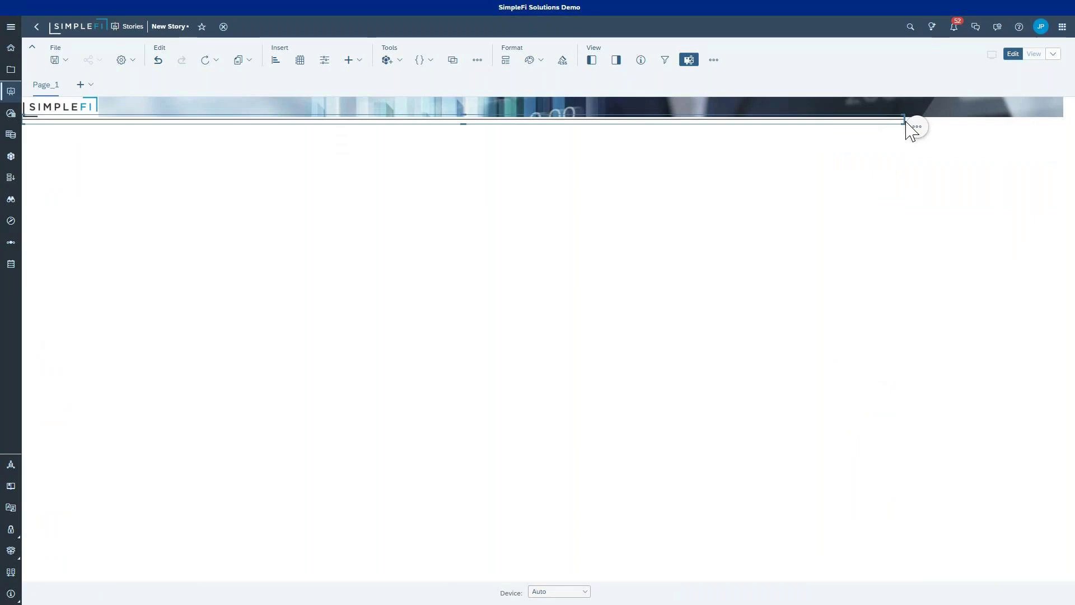
{"action": "left_click_drag", "start_coordinate": [902, 118], "coordinate": [1062, 125]}
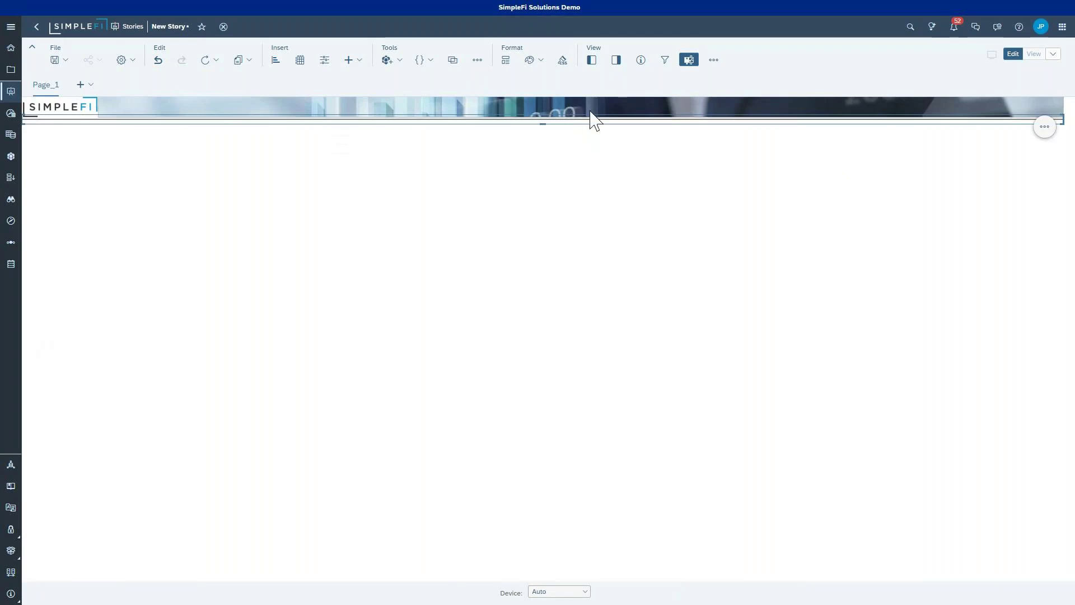
{"action": "left_click_drag", "start_coordinate": [560, 120], "coordinate": [563, 126]}
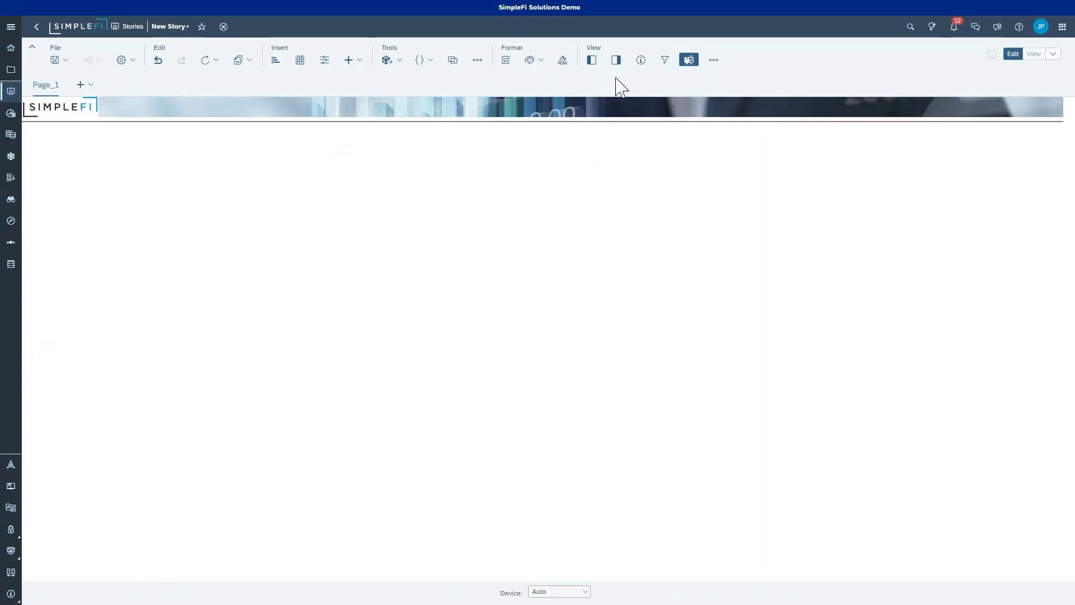
Step: Save the story as a template named Training Template in the Stories folder under Training Webinar
{"action": "left_click", "coordinate": [60, 60]}
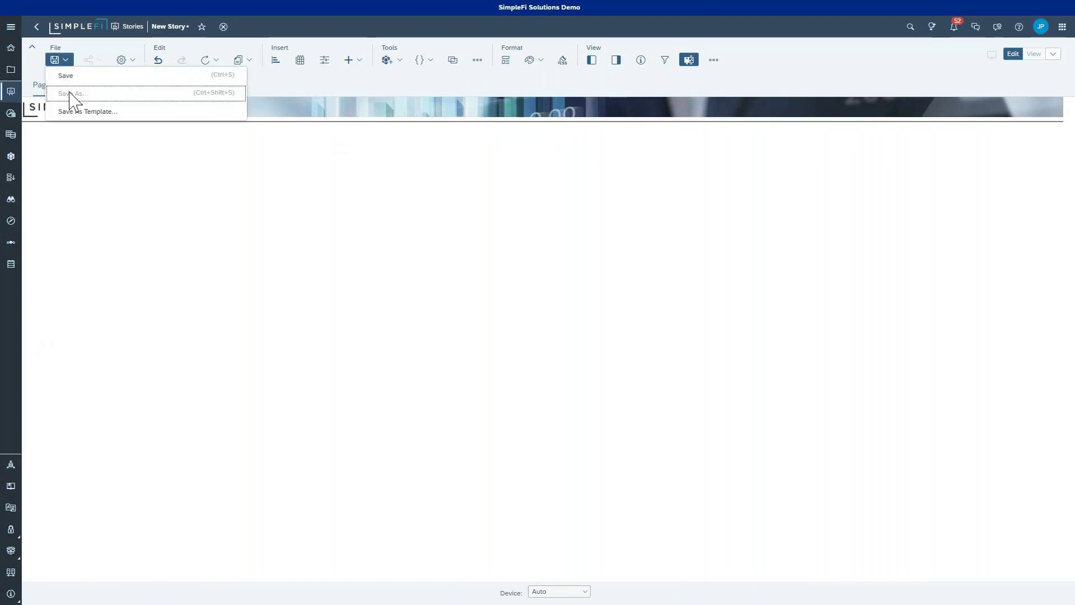
{"action": "left_click", "coordinate": [73, 113]}
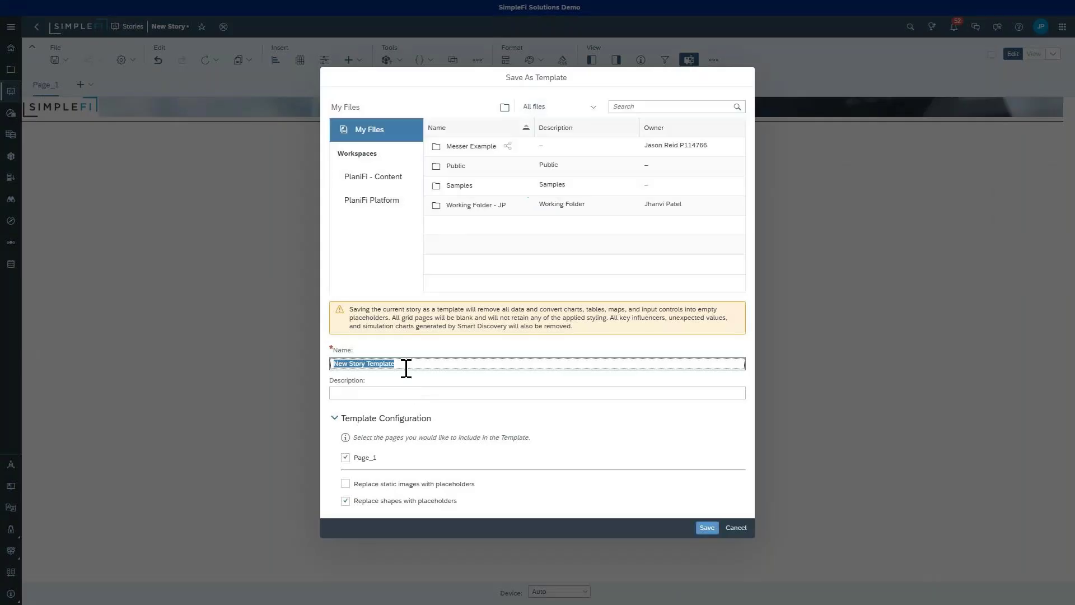
{"action": "left_click", "coordinate": [473, 209]}
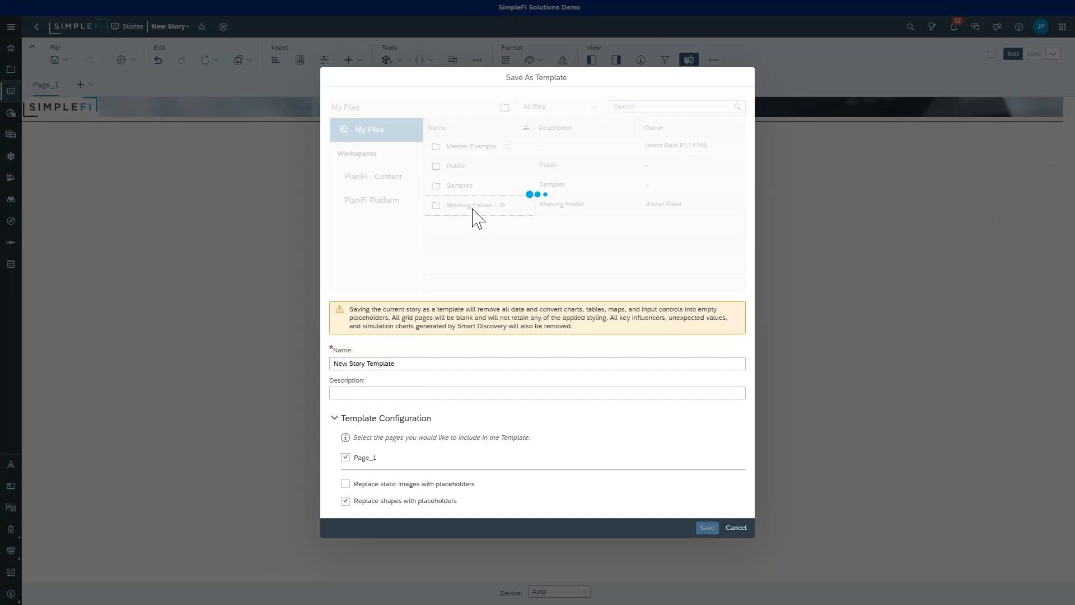
{"action": "left_click", "coordinate": [470, 212]}
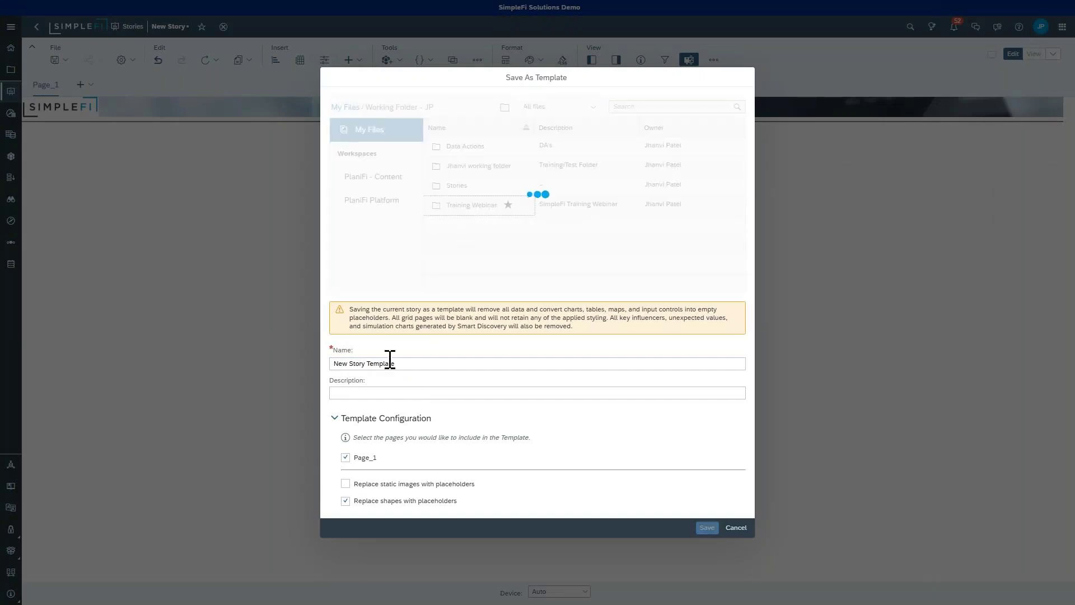
{"action": "left_click", "coordinate": [450, 168]}
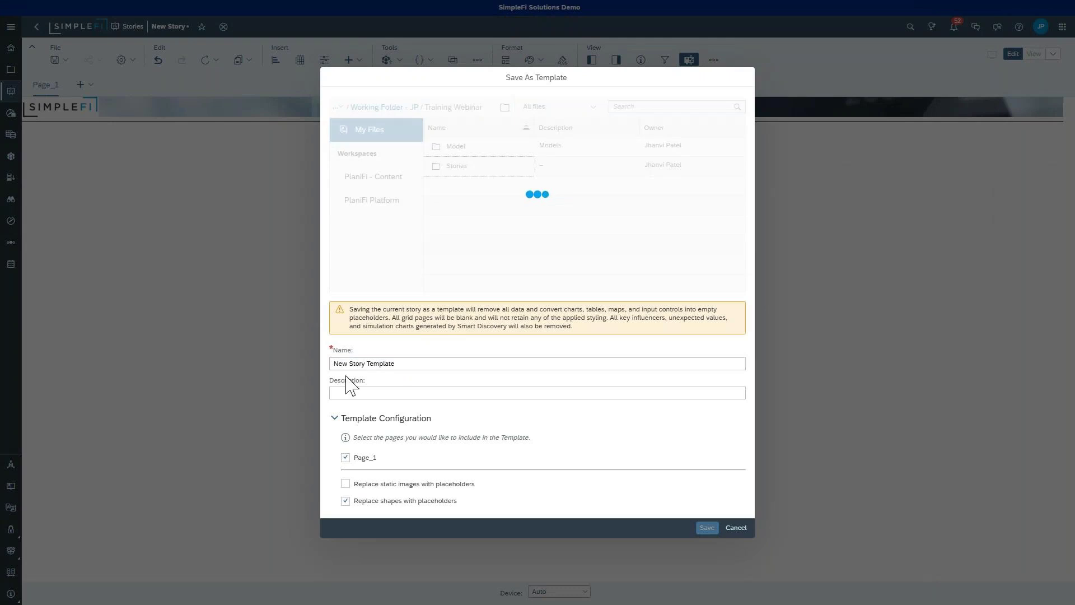
{"action": "left_click_drag", "start_coordinate": [366, 364], "coordinate": [291, 373]}
{"action": "type", "text": "Training"}
{"action": "key", "text": "Return"}
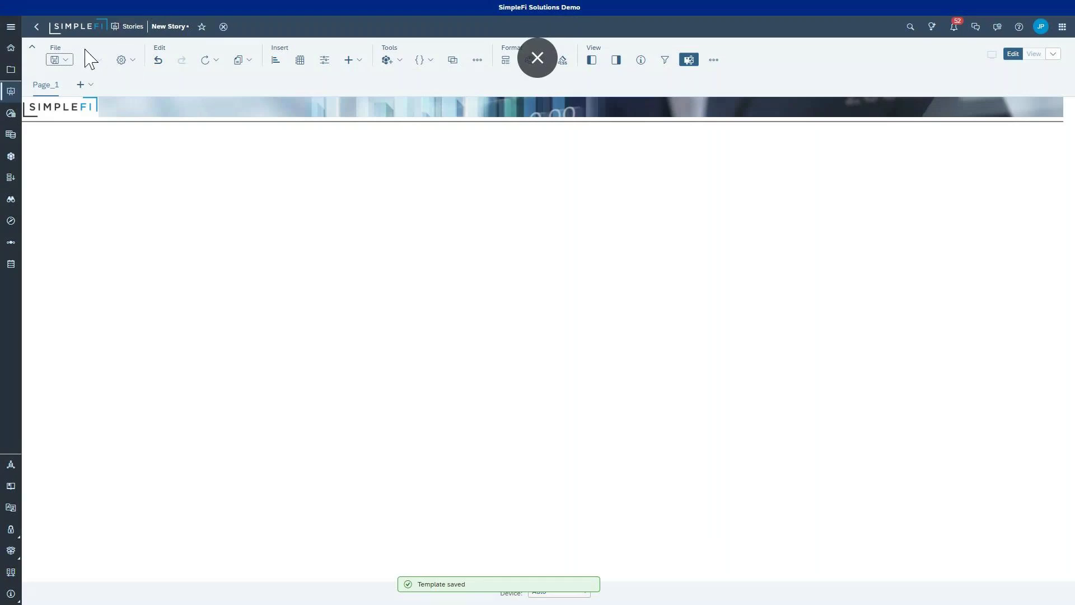
Step: Leave the story, discarding its unsaved changes, and start a new story from Training Template without applying another layout
{"action": "left_click", "coordinate": [10, 27]}
{"action": "left_click", "coordinate": [31, 113]}
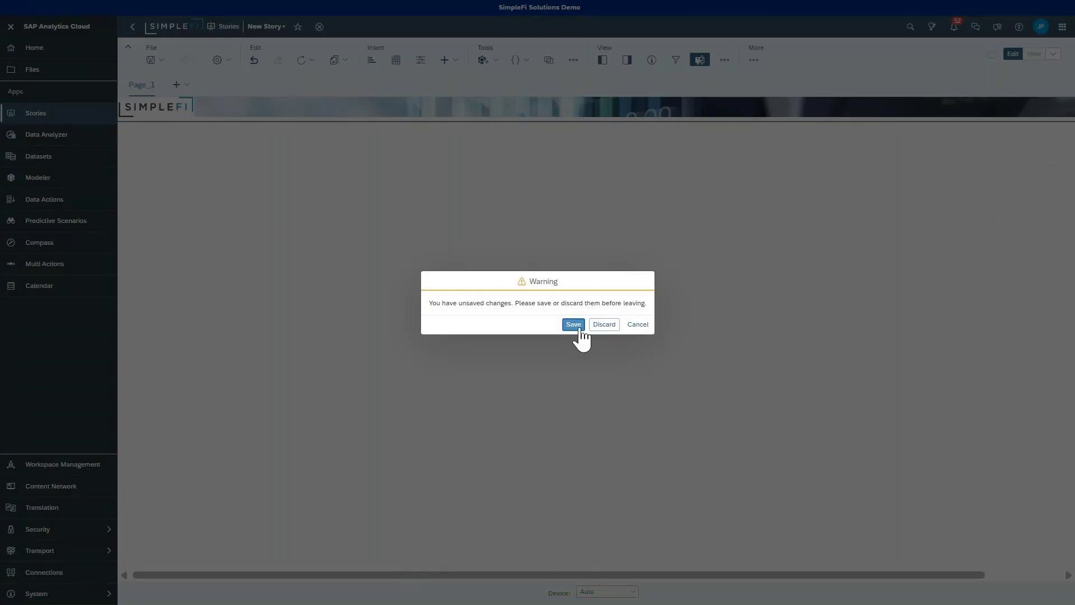
{"action": "left_click", "coordinate": [601, 326]}
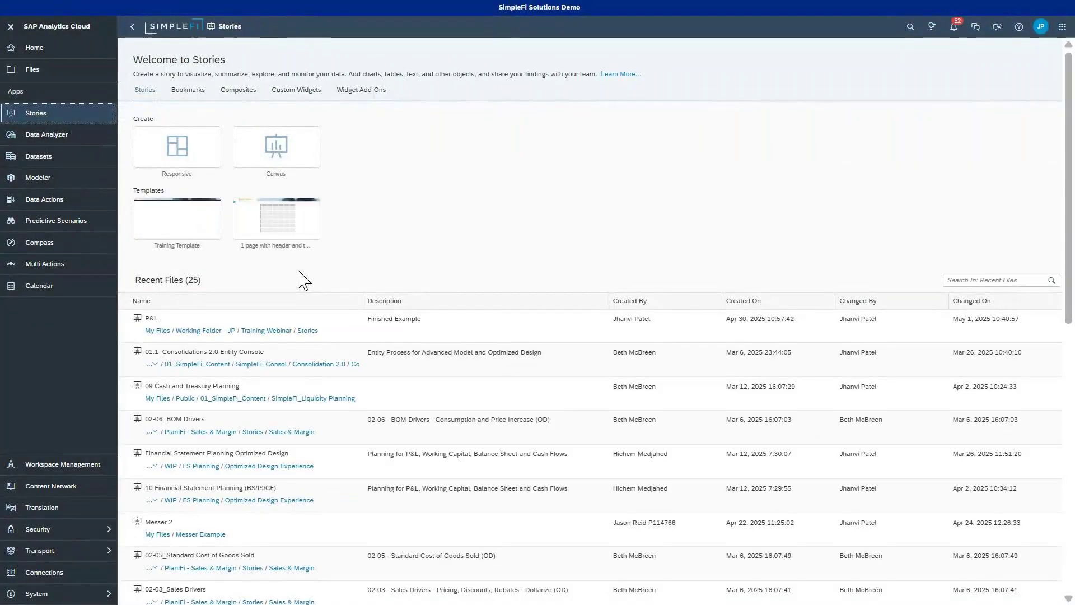
{"action": "left_click", "coordinate": [175, 225]}
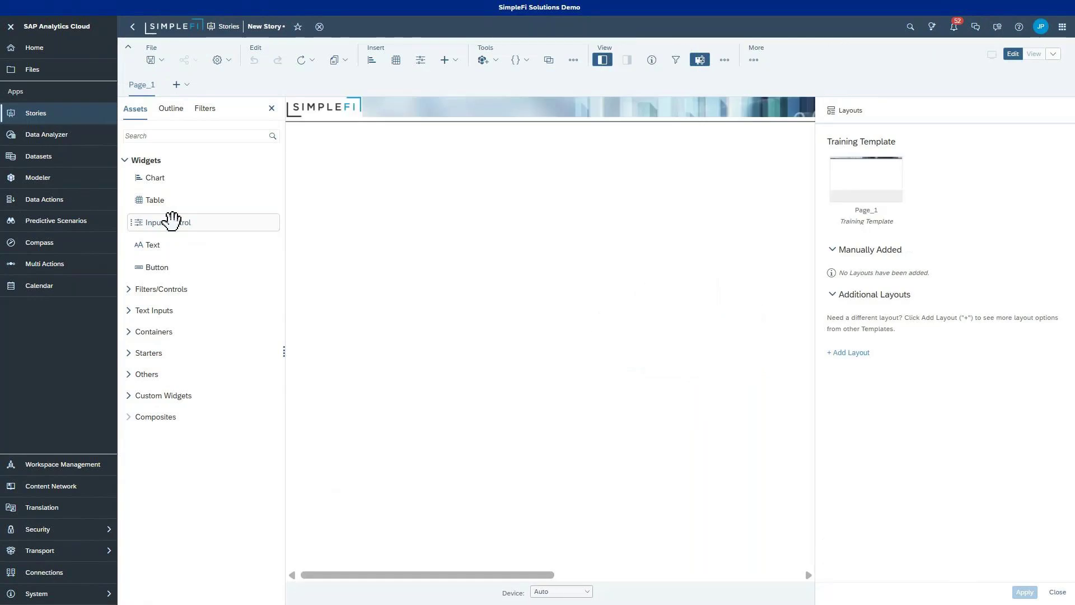
{"action": "left_click", "coordinate": [11, 26]}
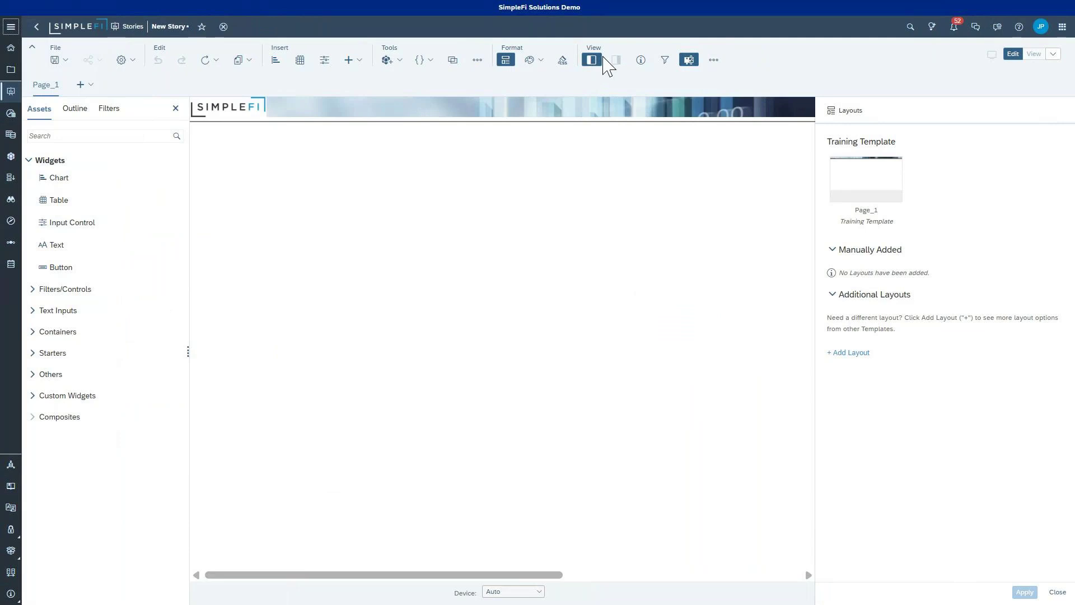
{"action": "left_click", "coordinate": [1056, 592]}
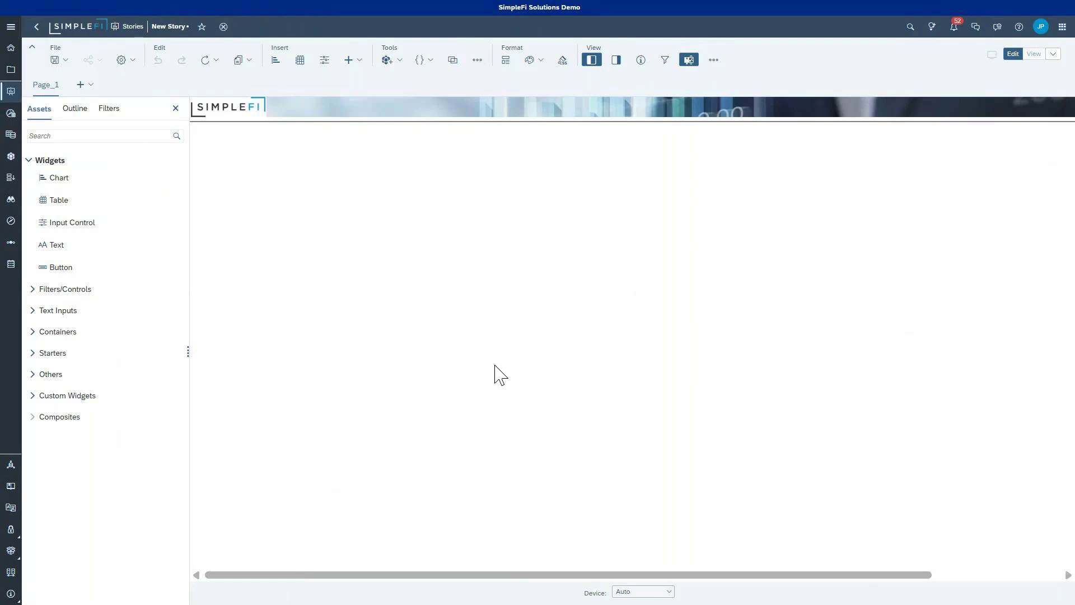
Step: Add the existing model Training Model - Finished from the Training Webinar Model folder to the story
{"action": "left_click", "coordinate": [396, 61]}
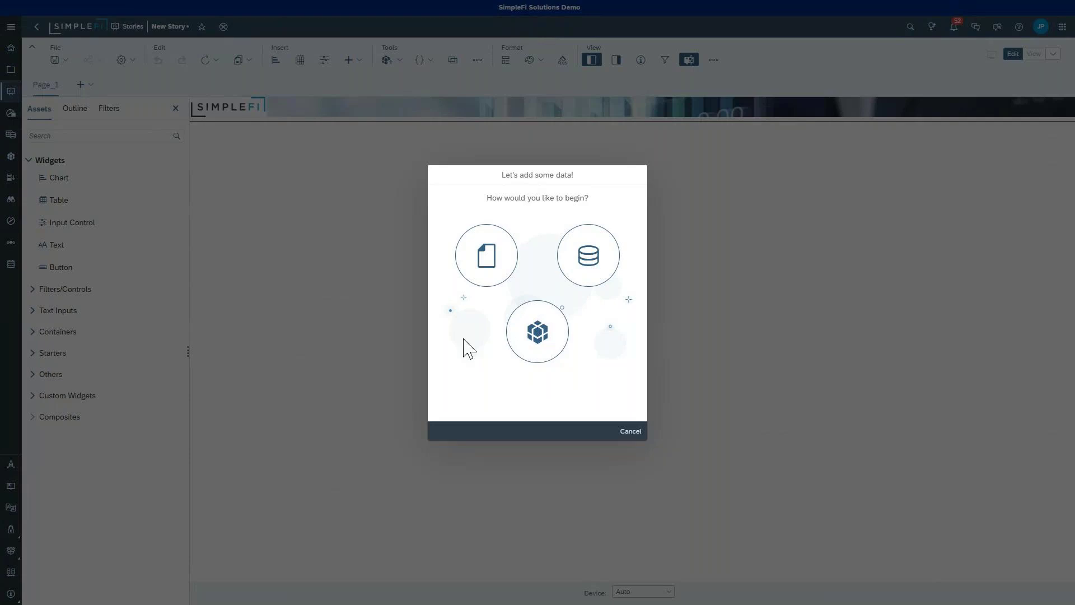
{"action": "left_click", "coordinate": [532, 338]}
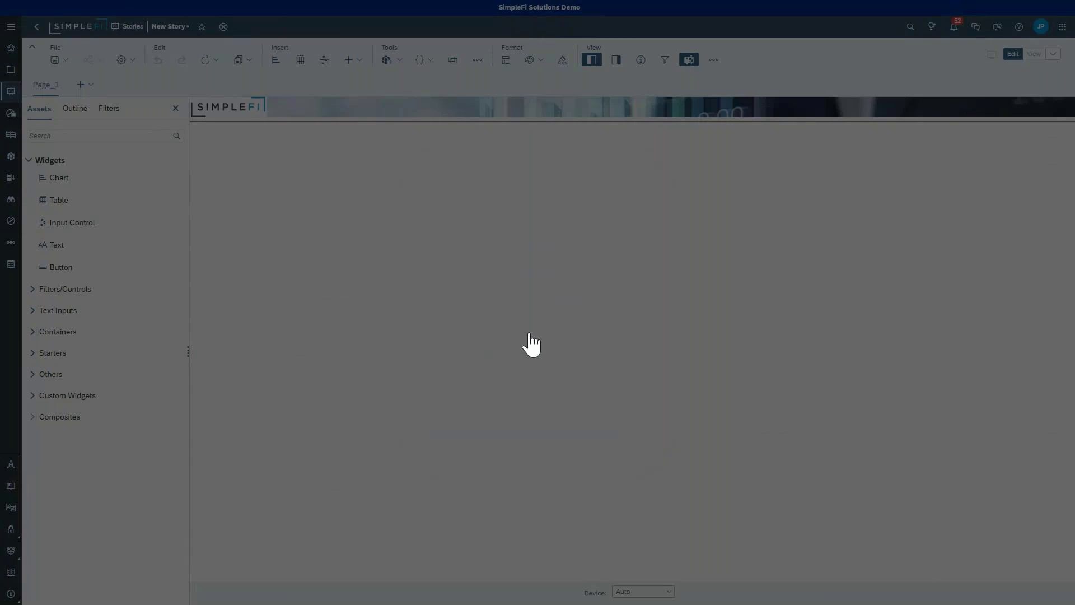
{"action": "left_click", "coordinate": [451, 284]}
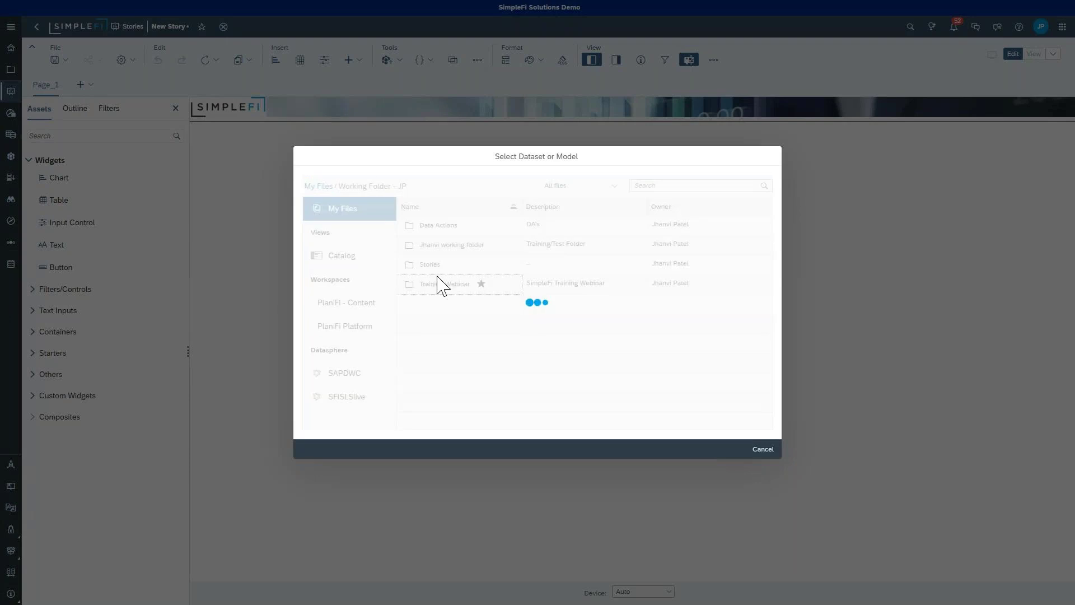
{"action": "left_click", "coordinate": [430, 226]}
{"action": "left_click", "coordinate": [433, 229]}
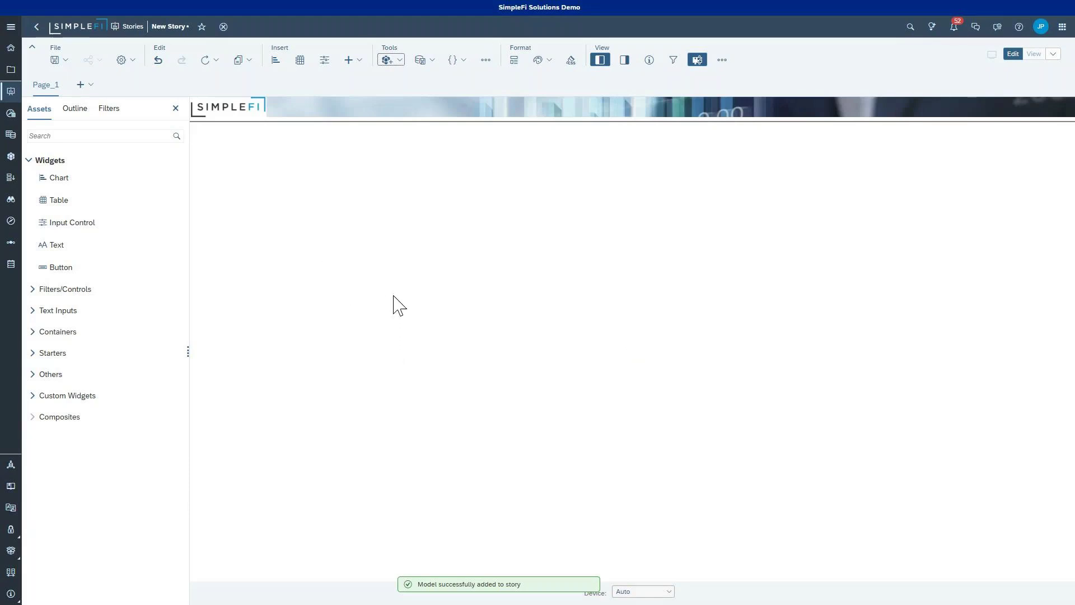
Step: Insert a table just below the divider line and filter its measures to USD instead of Local
{"action": "left_click_drag", "start_coordinate": [94, 201], "coordinate": [193, 136]}
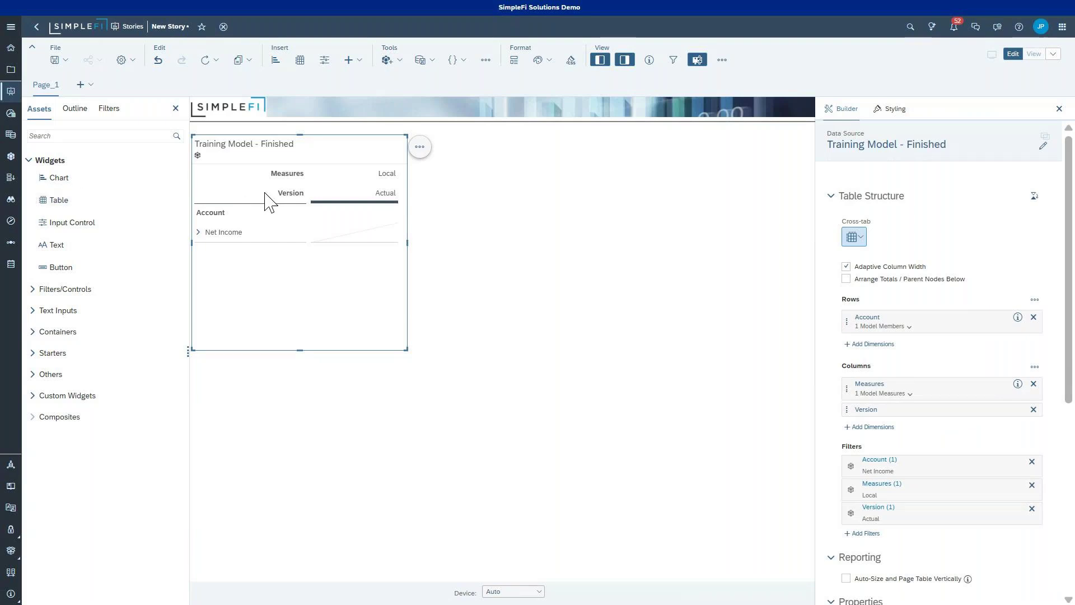
{"action": "mouse_move", "coordinate": [405, 260]}
{"action": "mouse_move", "coordinate": [936, 329]}
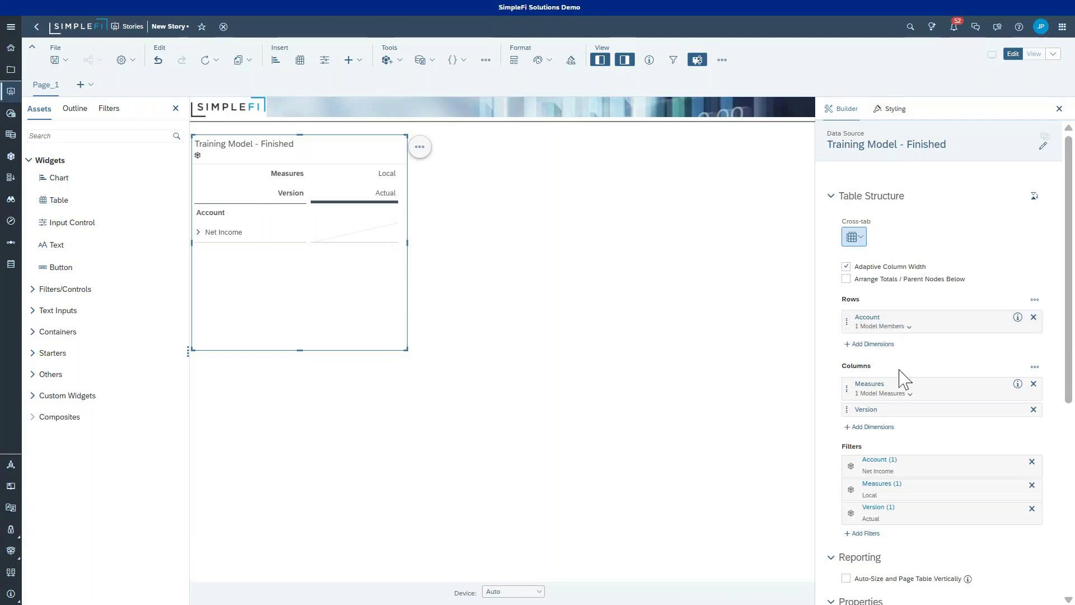
{"action": "mouse_move", "coordinate": [986, 392]}
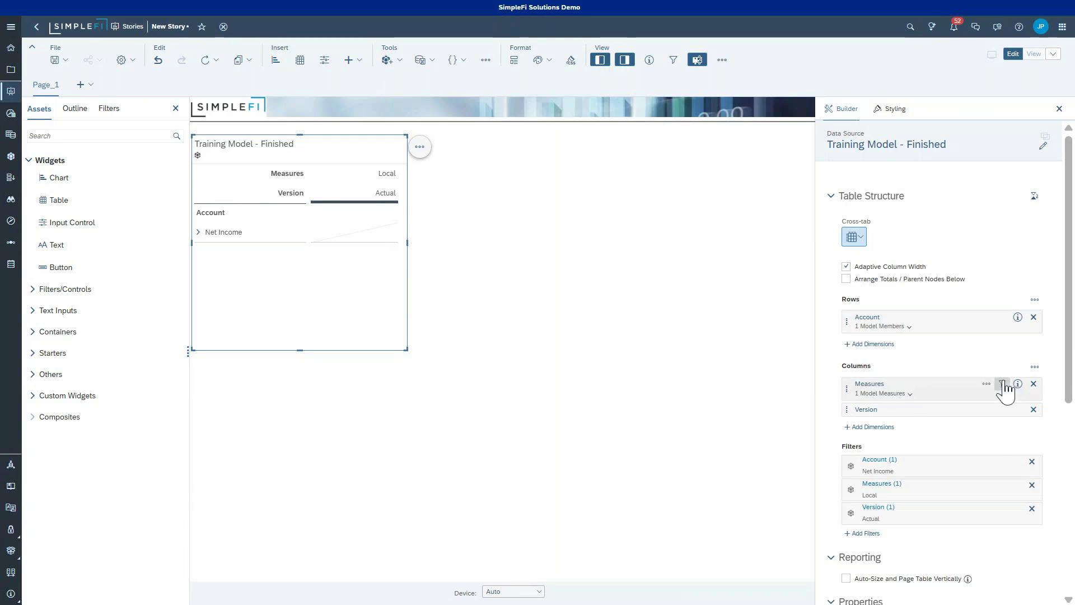
{"action": "left_click", "coordinate": [1004, 384]}
{"action": "left_click", "coordinate": [311, 270]}
{"action": "left_click", "coordinate": [315, 250]}
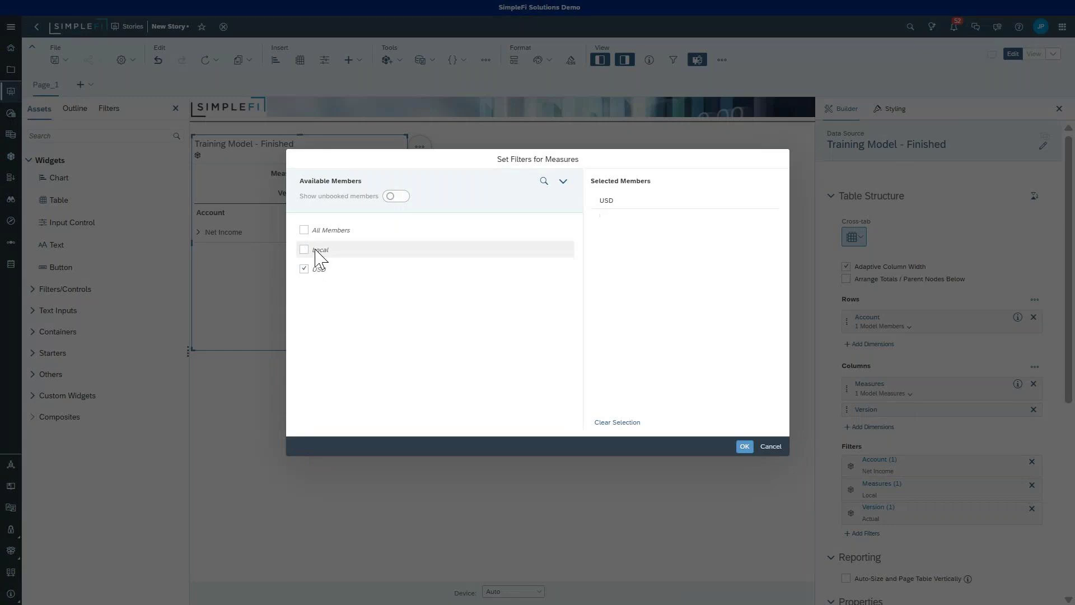
{"action": "left_click", "coordinate": [747, 448]}
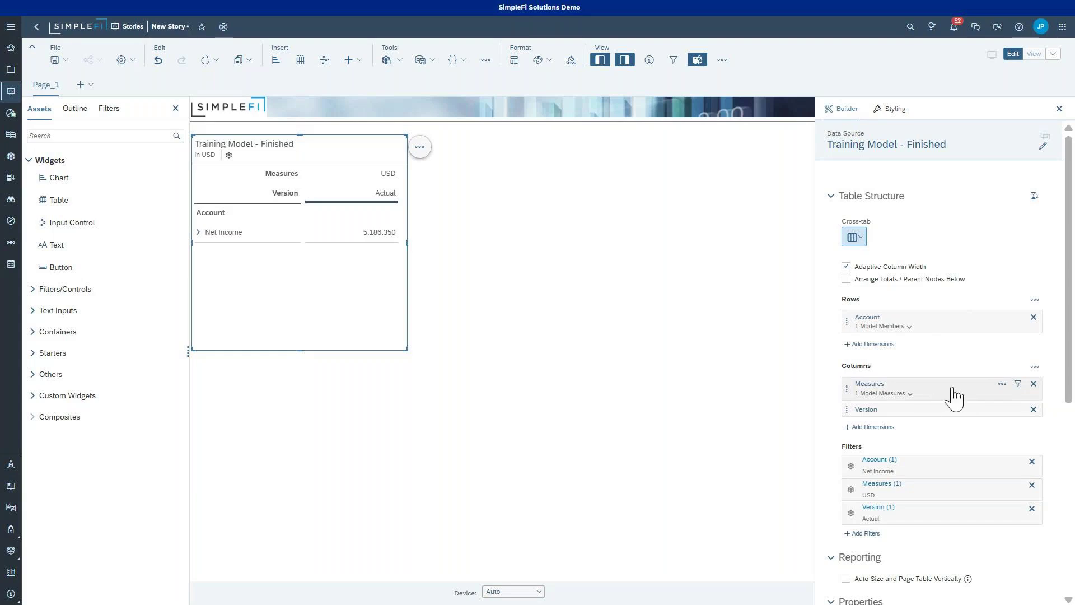
Step: Remove Measures from the table's columns and add the Date dimension, placing it above Version
{"action": "left_click", "coordinate": [1034, 383]}
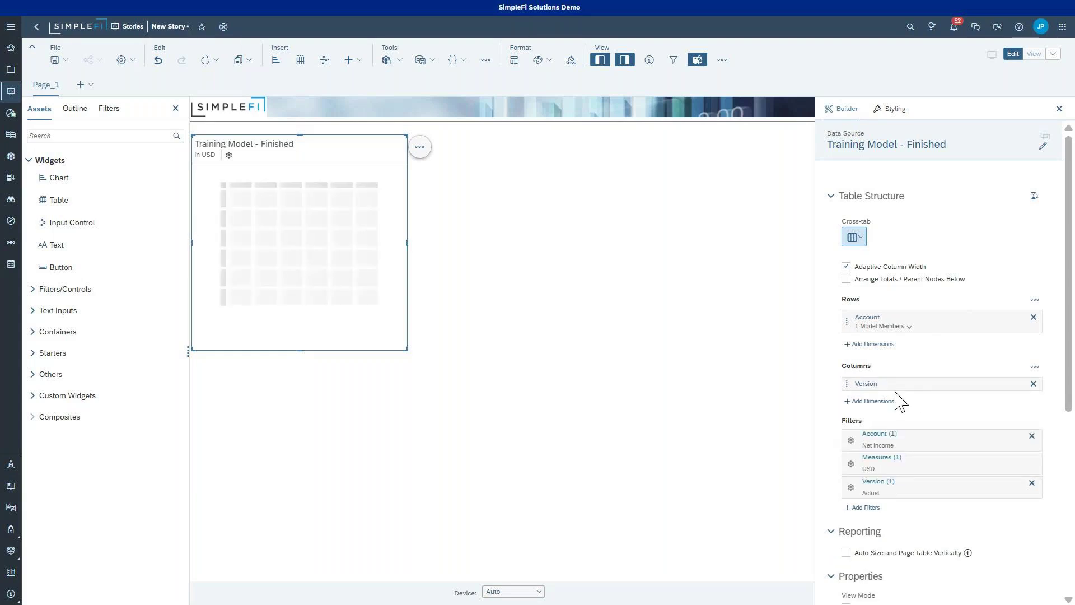
{"action": "left_click", "coordinate": [861, 397]}
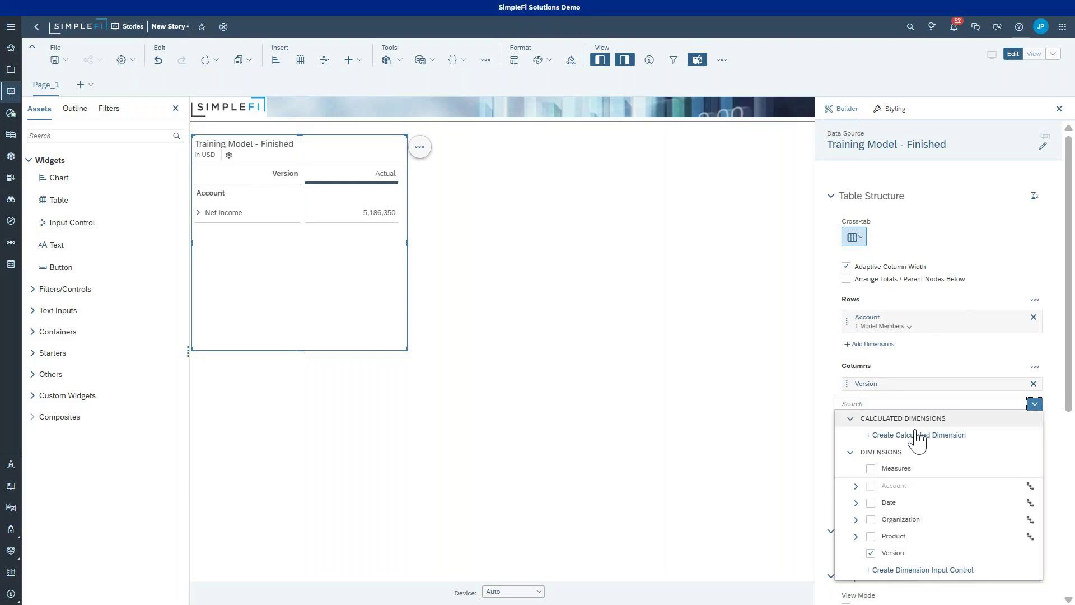
{"action": "left_click", "coordinate": [890, 503]}
{"action": "left_click", "coordinate": [913, 373]}
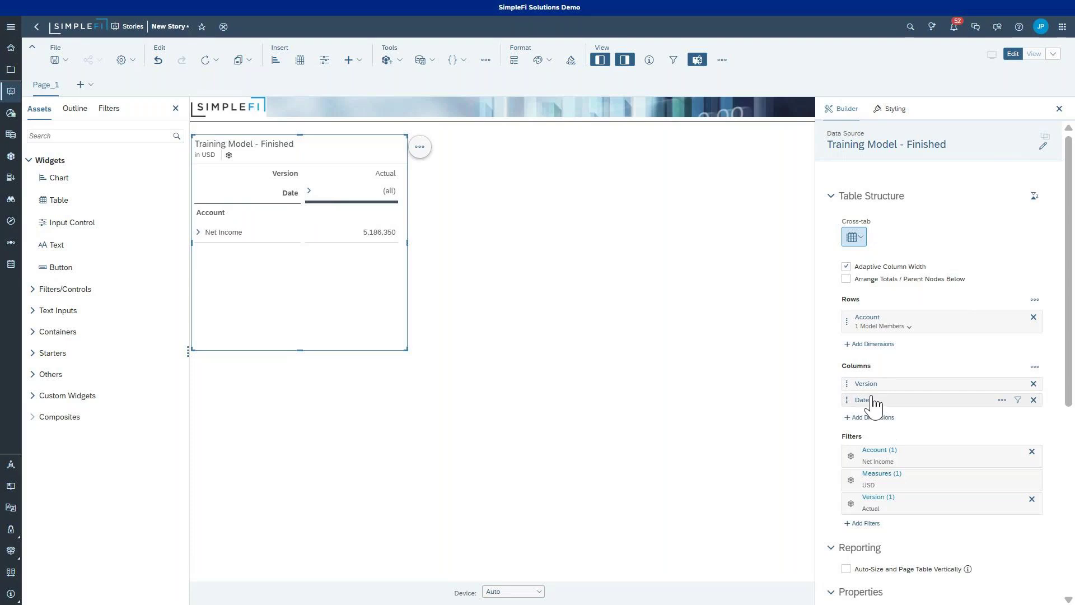
{"action": "left_click_drag", "start_coordinate": [873, 401], "coordinate": [874, 384]}
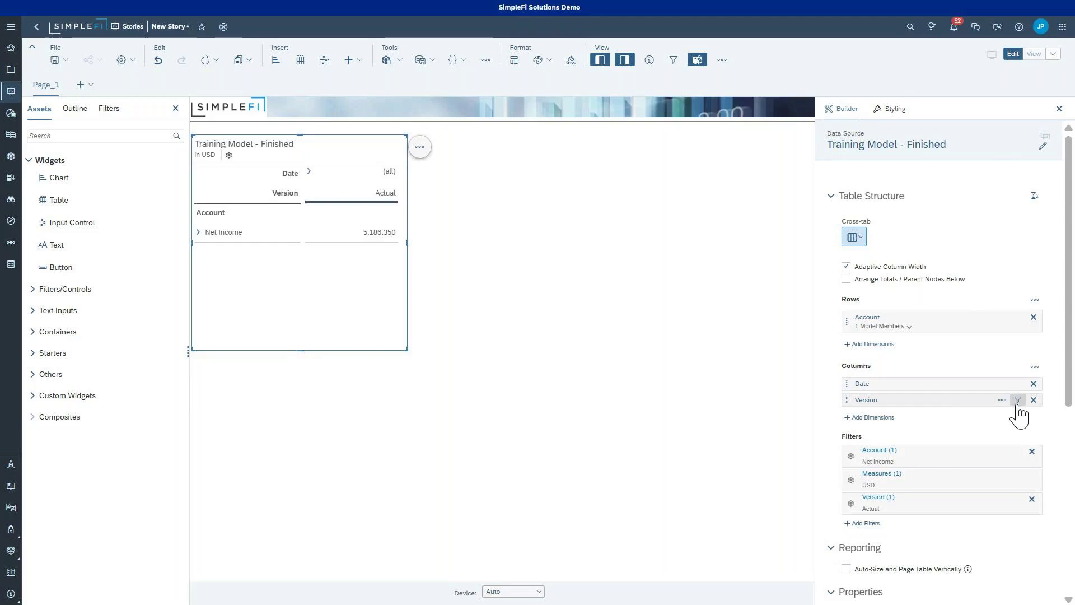
Step: Show unbooked members in the table's Version filter and include Forecast along with Actual
{"action": "left_click", "coordinate": [1018, 400]}
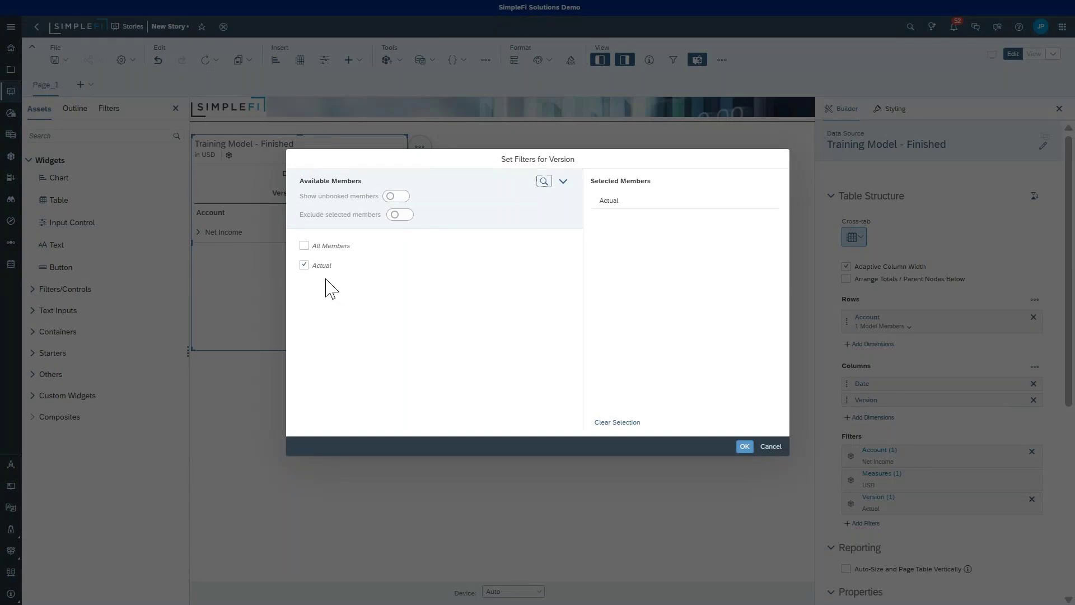
{"action": "left_click", "coordinate": [395, 197]}
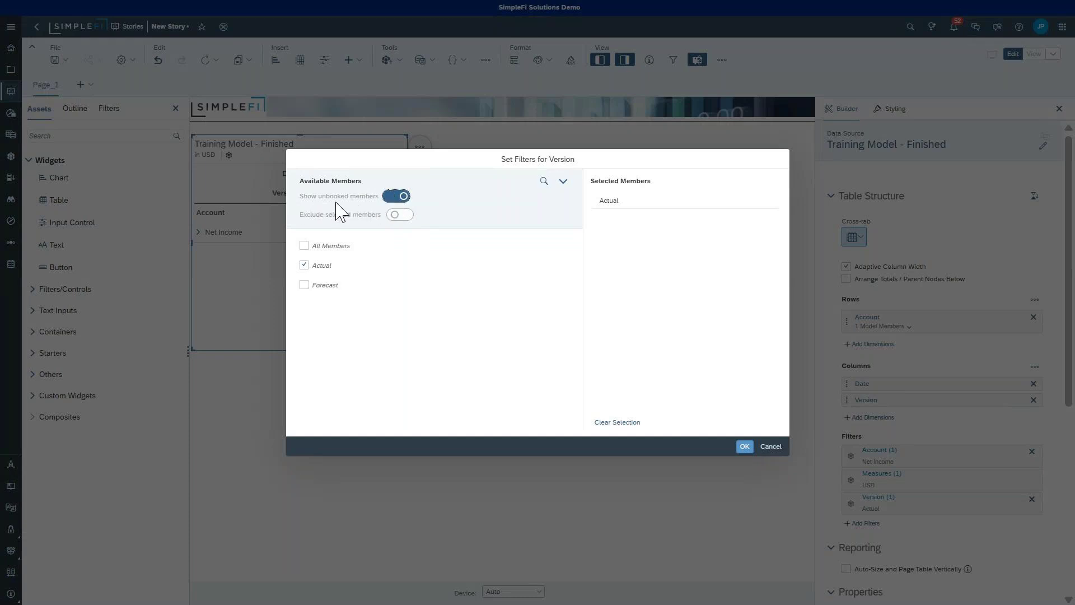
{"action": "left_click", "coordinate": [305, 285]}
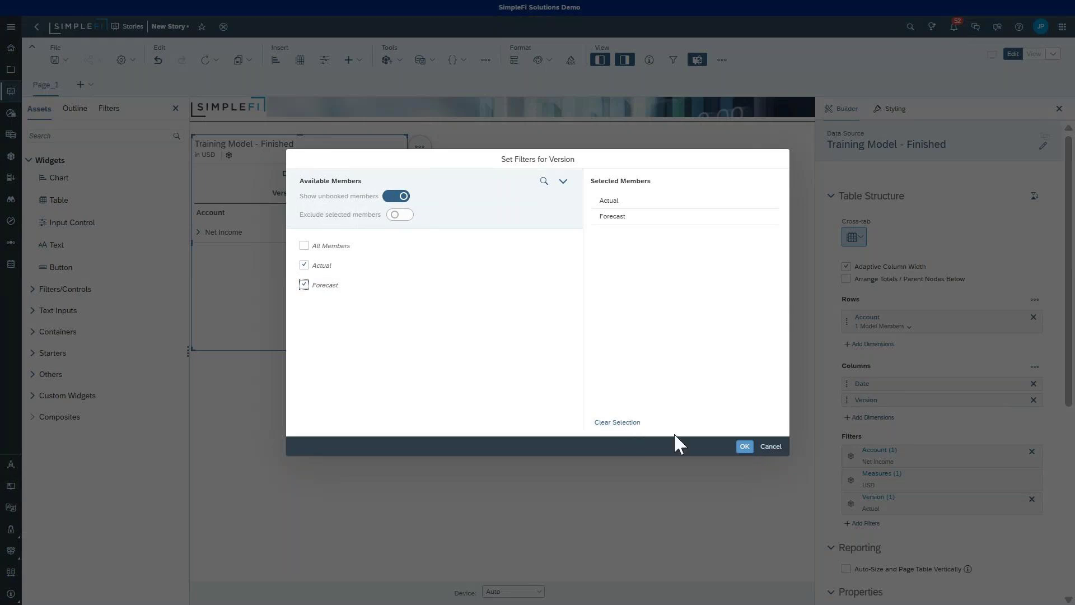
{"action": "left_click", "coordinate": [745, 446]}
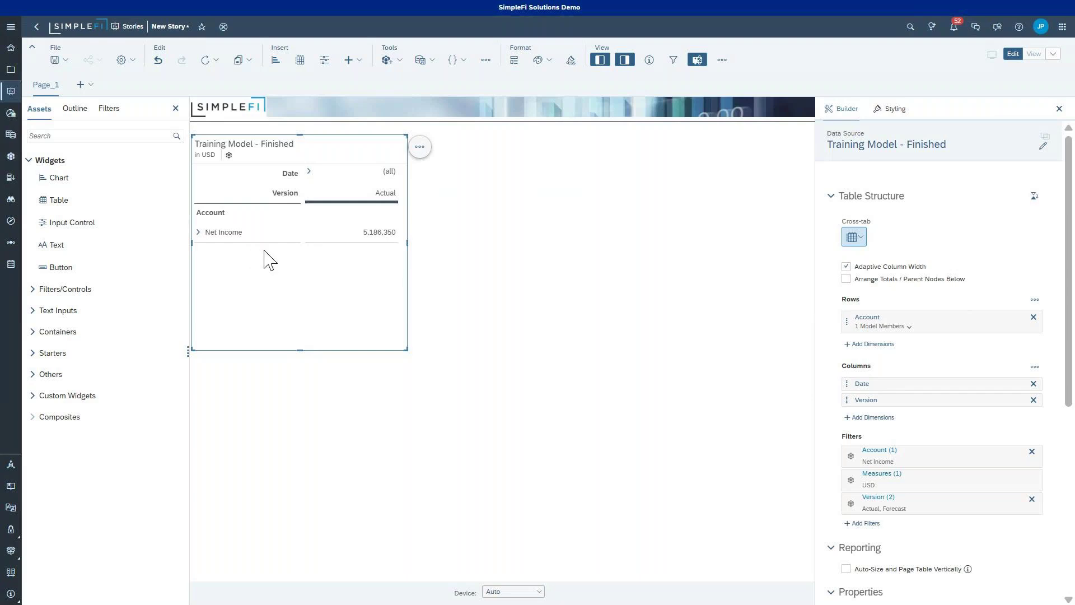
{"action": "mouse_move", "coordinate": [985, 331]}
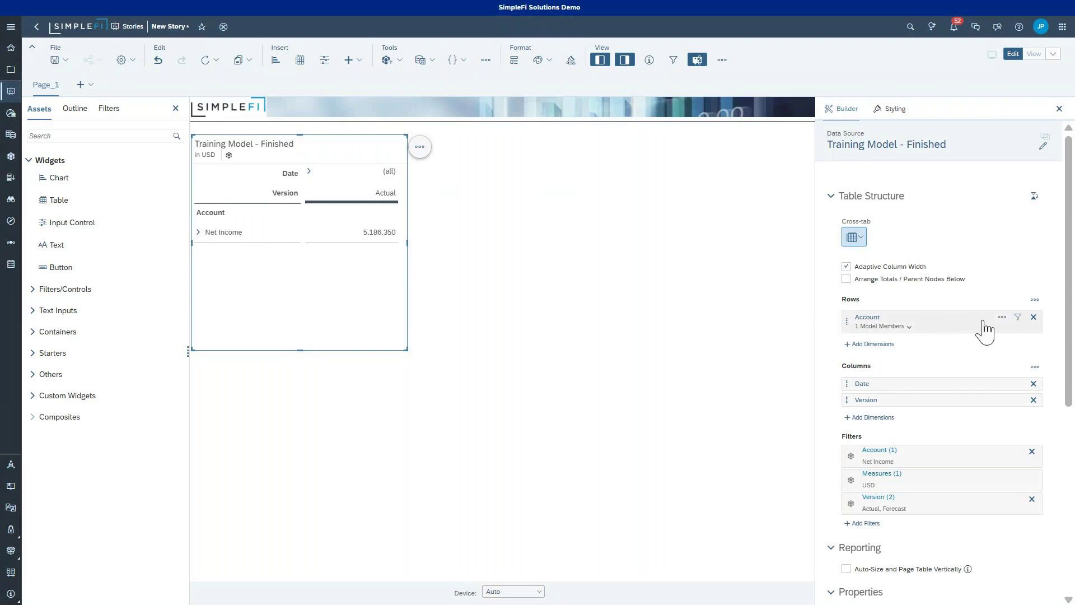
Step: Extend the table's Account filter to include Non Financial and KPI along with Net Income
{"action": "left_click", "coordinate": [1018, 318]}
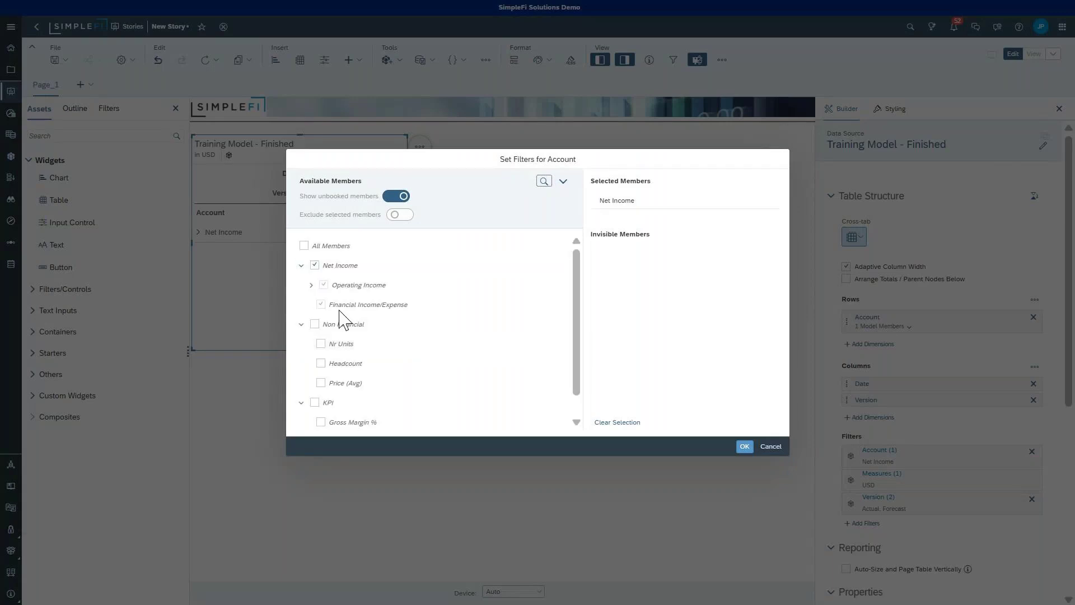
{"action": "left_click", "coordinate": [315, 324]}
{"action": "left_click", "coordinate": [314, 402]}
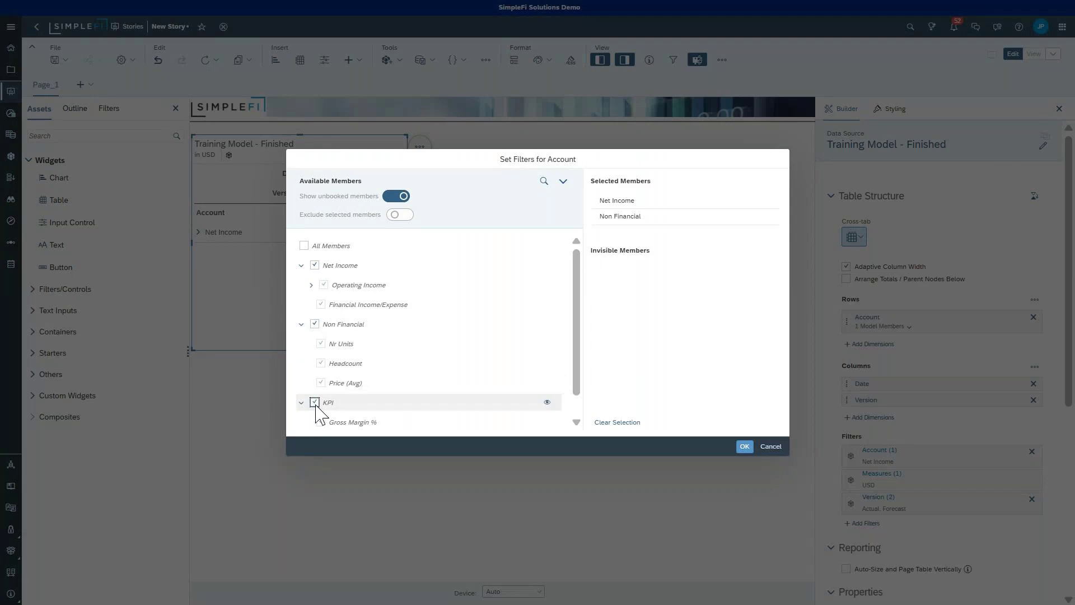
{"action": "left_click", "coordinate": [744, 446]}
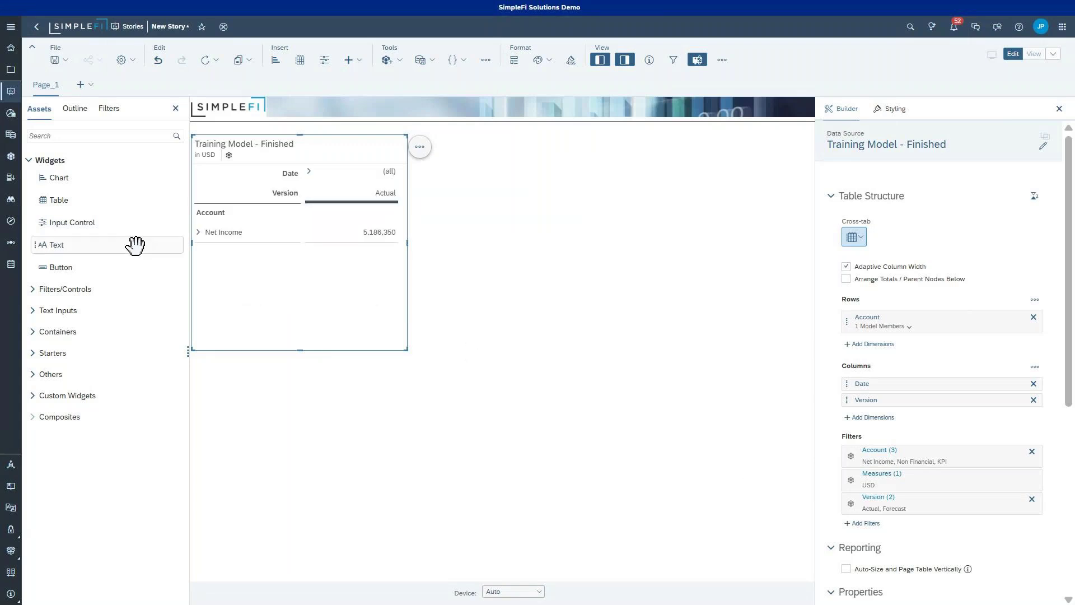
Step: Drill the table's Account hierarchy to Level 4 and enlarge the table to about 996 by 562 px
{"action": "right_click", "coordinate": [214, 213]}
{"action": "mouse_move", "coordinate": [256, 221]}
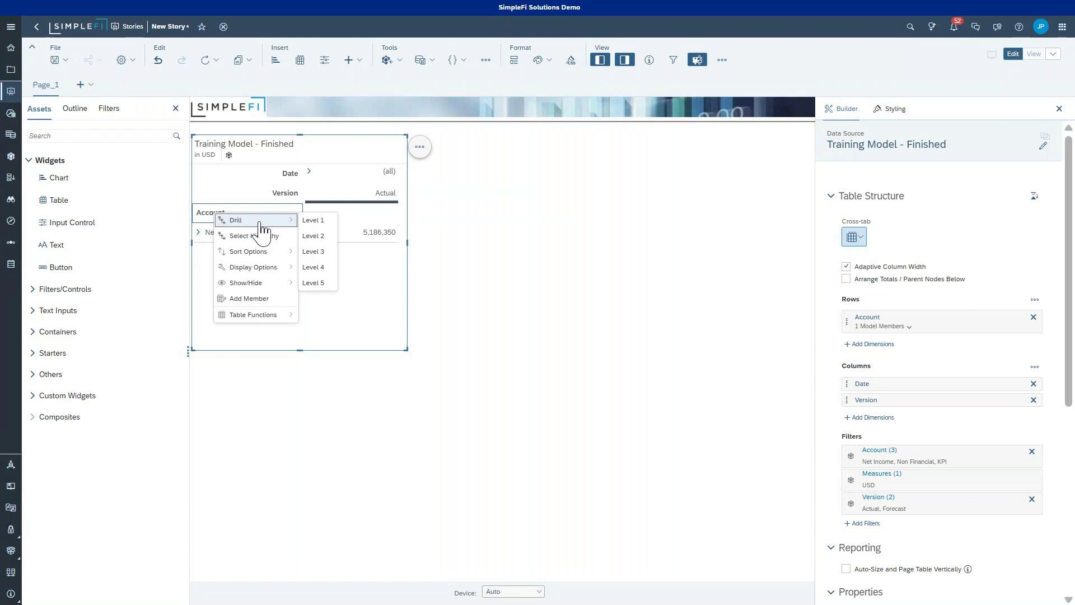
{"action": "left_click", "coordinate": [327, 268]}
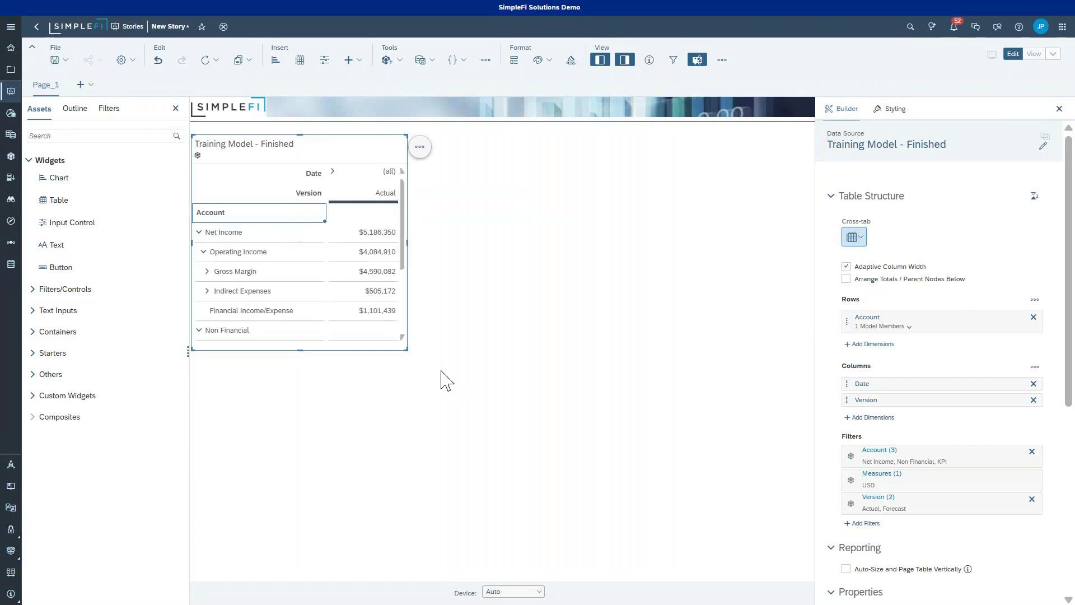
{"action": "left_click_drag", "start_coordinate": [405, 351], "coordinate": [684, 450]}
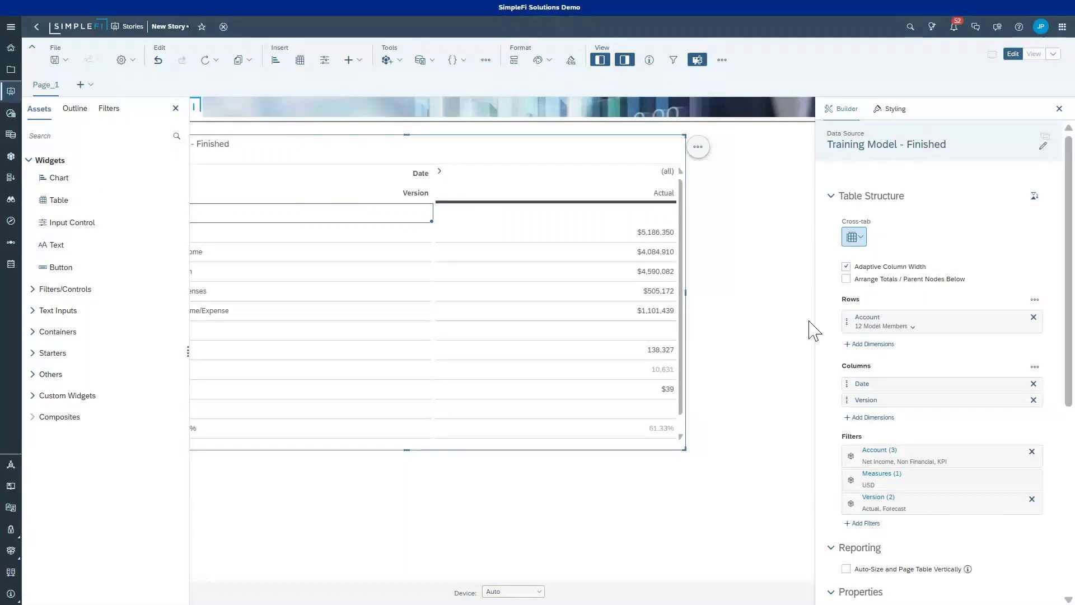
{"action": "left_click", "coordinate": [389, 572]}
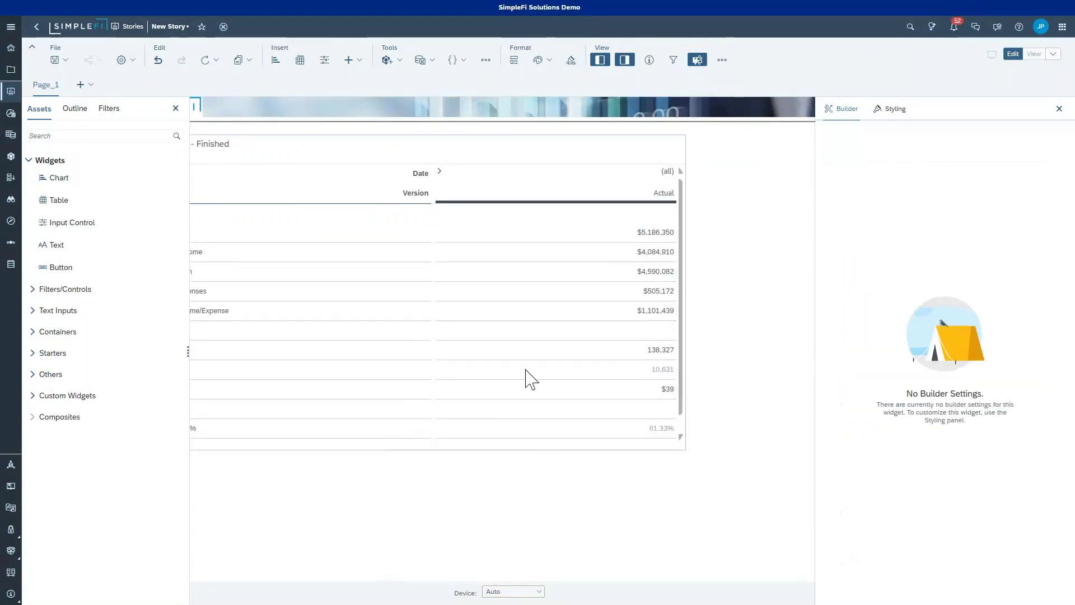
Step: Expand the table's Date total into years and filter the Date dimension by member to 2025
{"action": "left_click", "coordinate": [448, 181]}
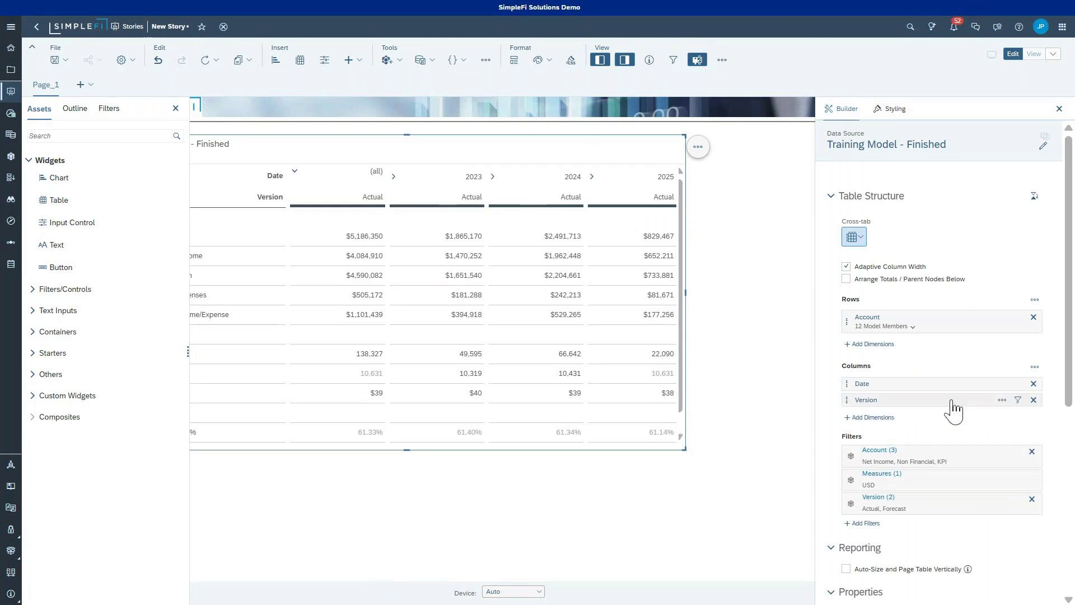
{"action": "left_click", "coordinate": [1018, 384]}
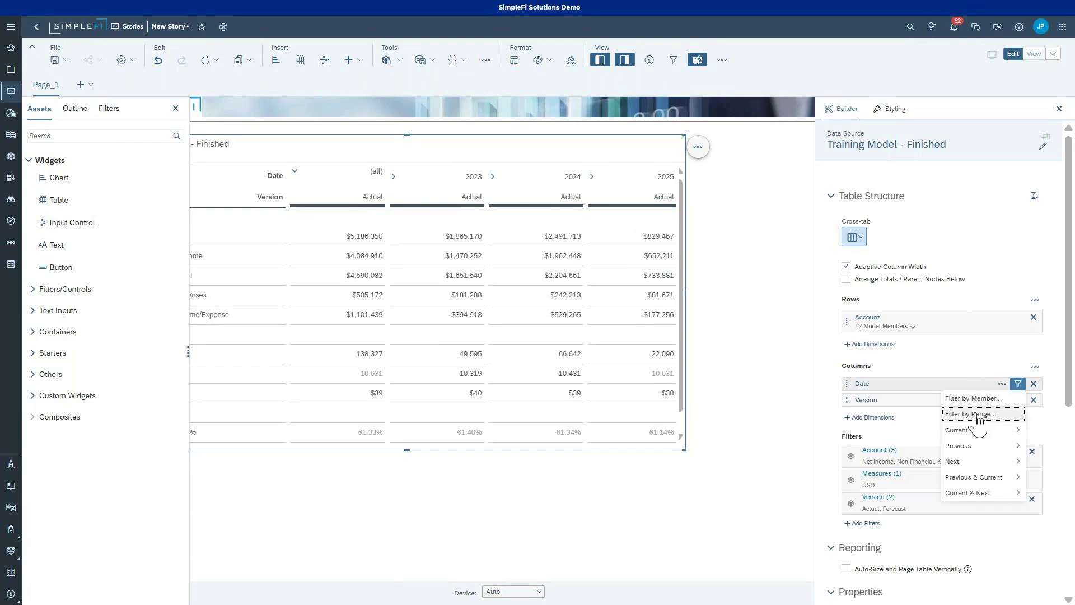
{"action": "left_click", "coordinate": [975, 399]}
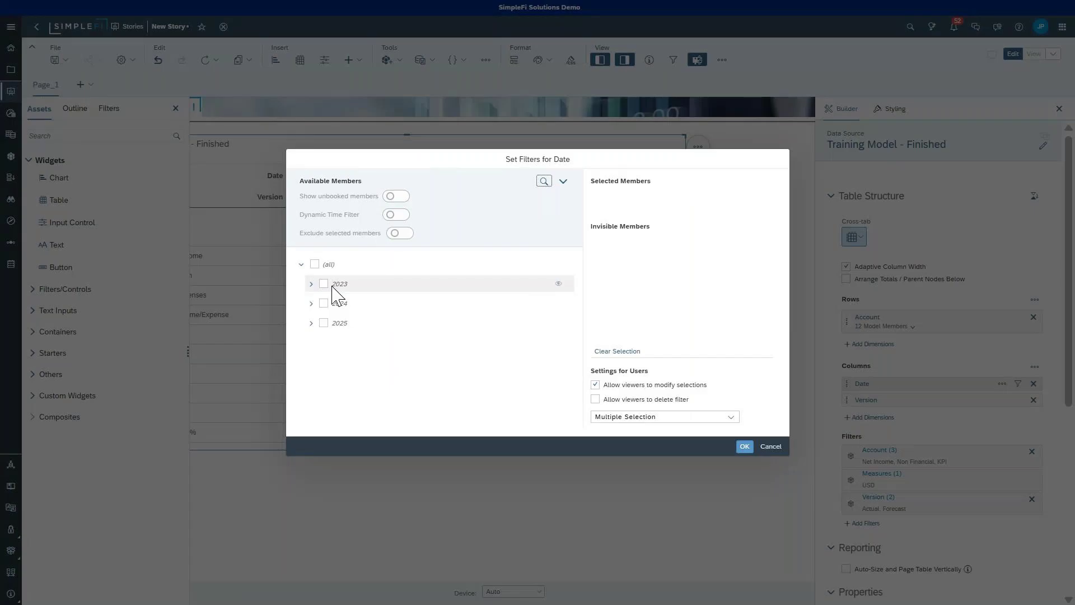
{"action": "left_click", "coordinate": [338, 323]}
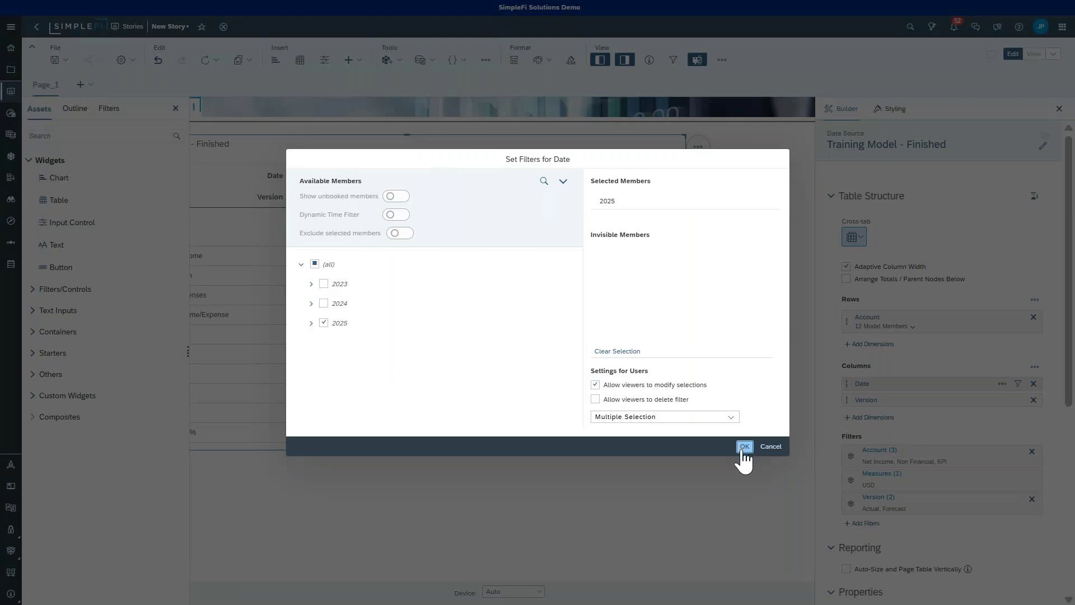
{"action": "left_click", "coordinate": [744, 446]}
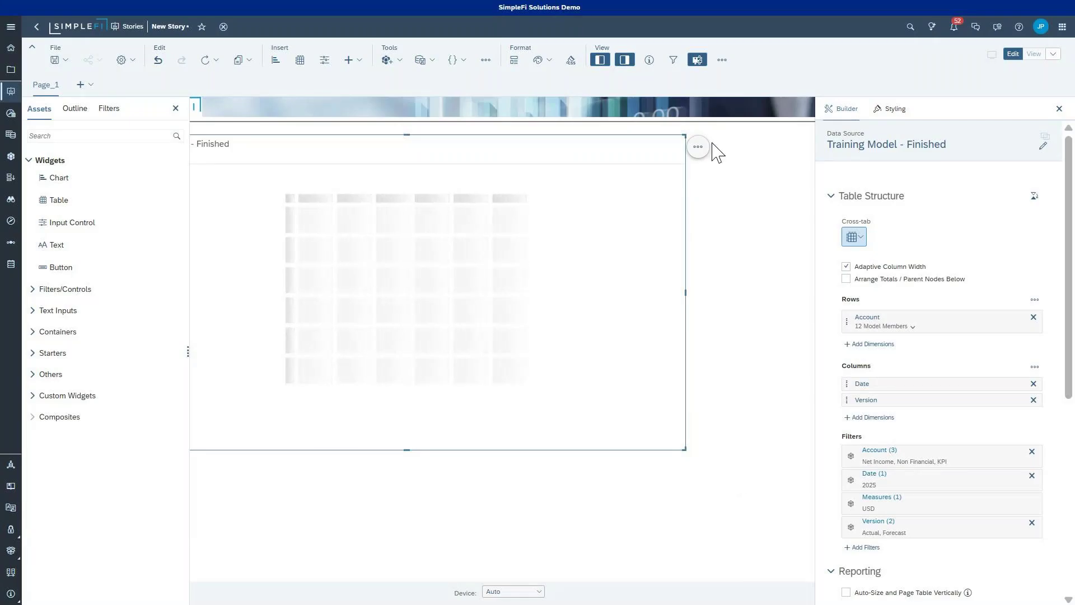
Step: Clear the canvas surroundings to view the whole table and examine its ID, size and position in the styling options
{"action": "left_click", "coordinate": [625, 59]}
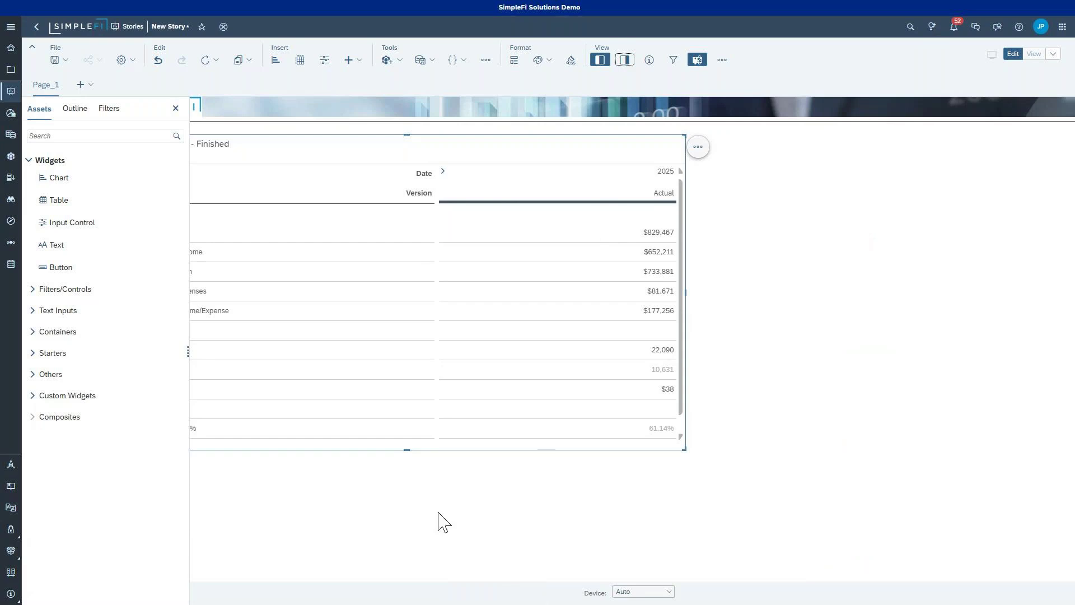
{"action": "left_click", "coordinate": [175, 108]}
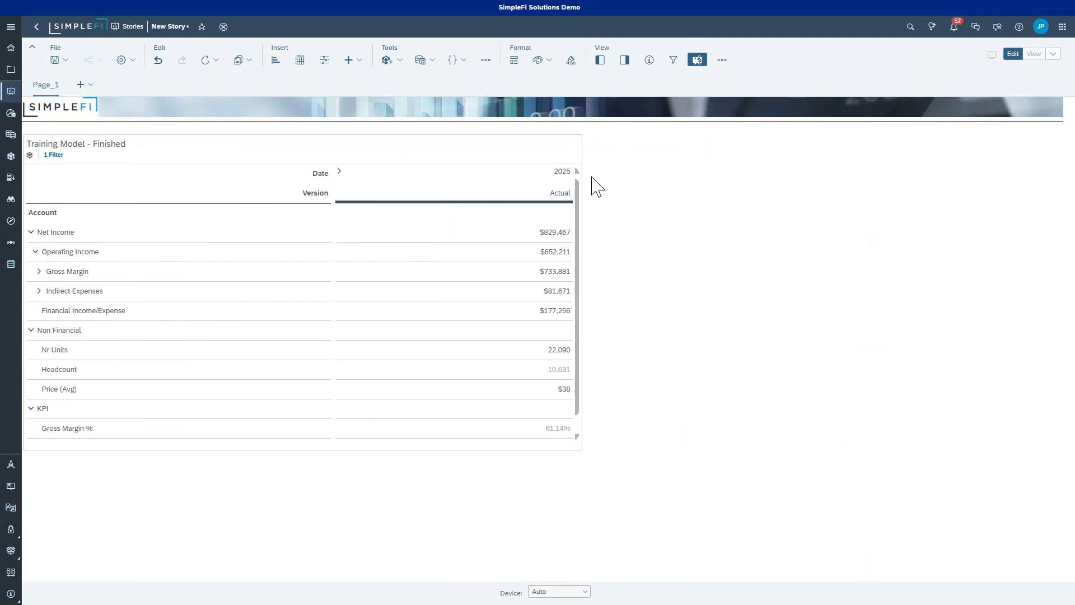
{"action": "left_click", "coordinate": [624, 61]}
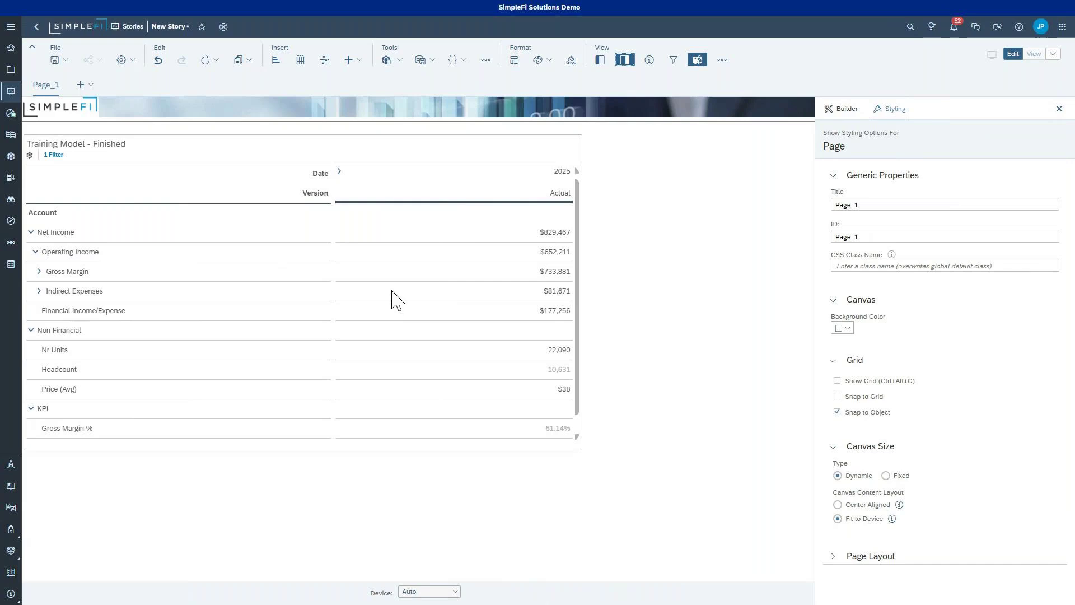
{"action": "left_click", "coordinate": [521, 178]}
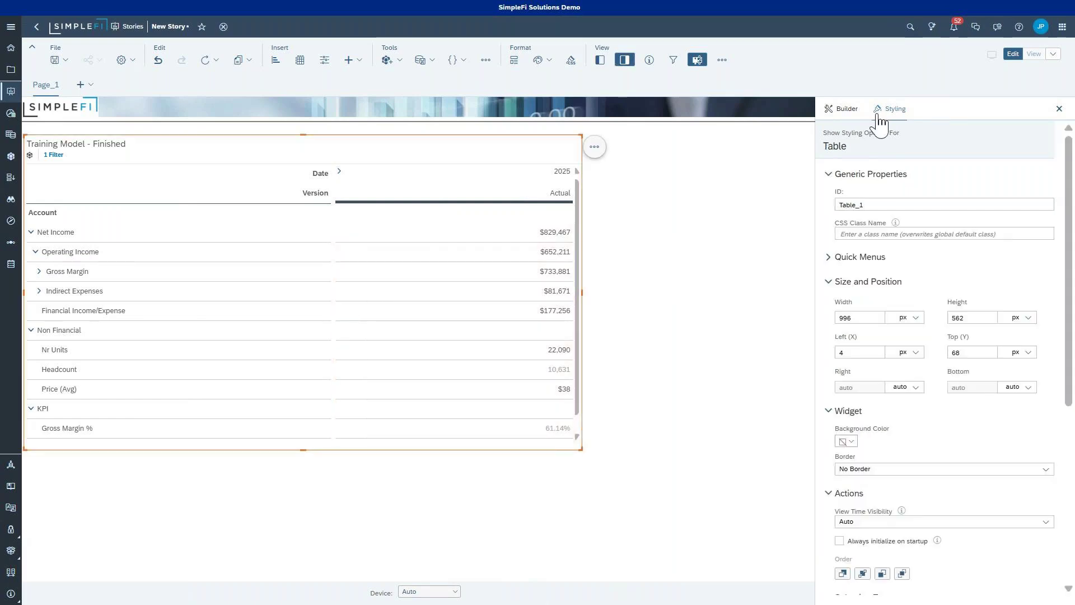
{"action": "left_click", "coordinate": [869, 207]}
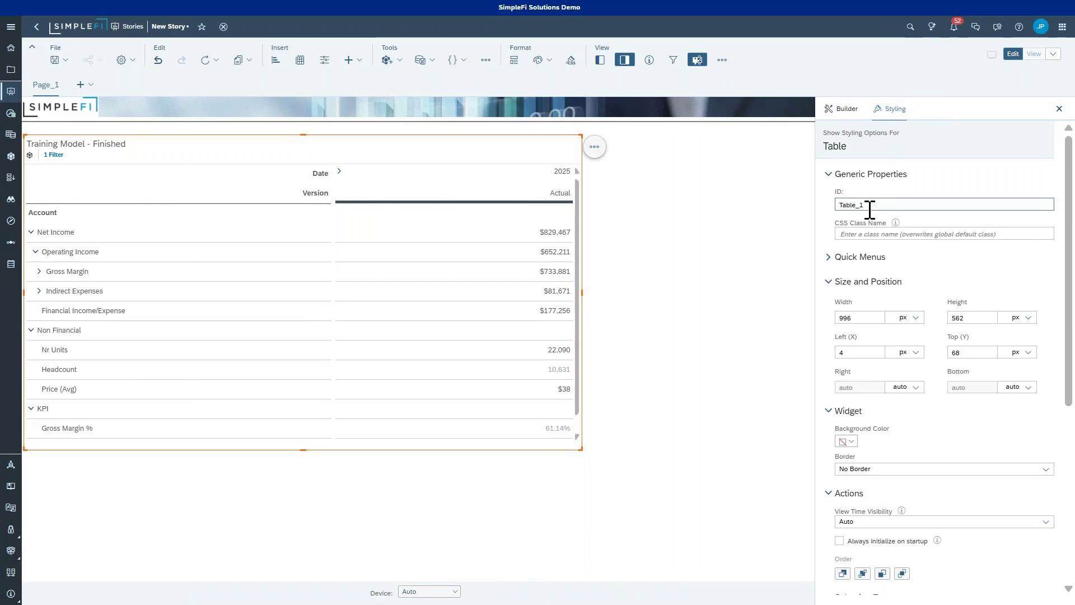
{"action": "left_click", "coordinate": [992, 323]}
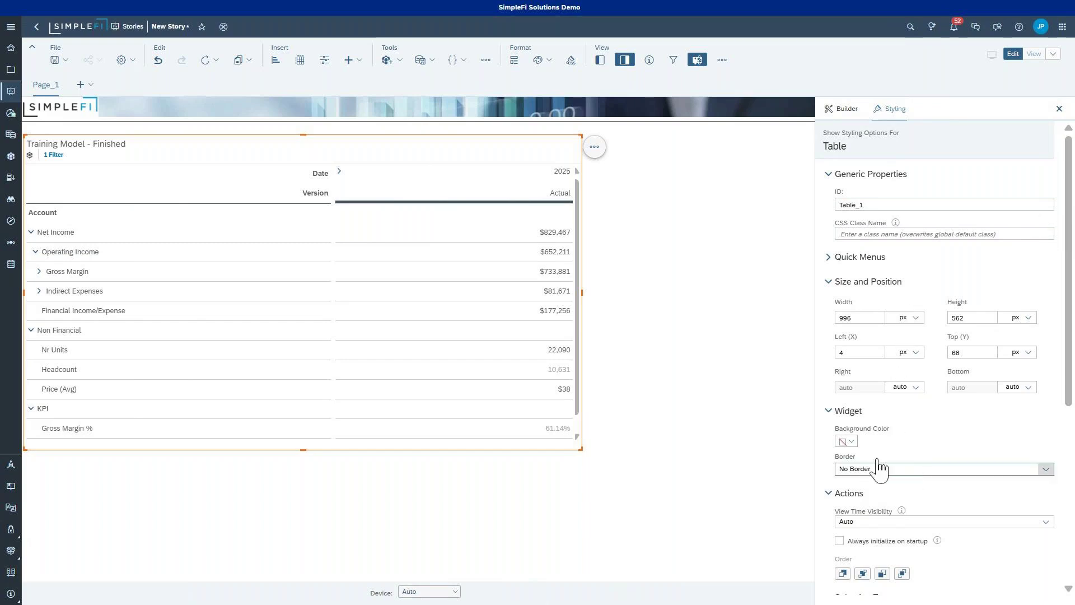
Step: Apply the Report-Styling template to the table, accepting the reset of existing cell styles
{"action": "left_click", "coordinate": [491, 277]}
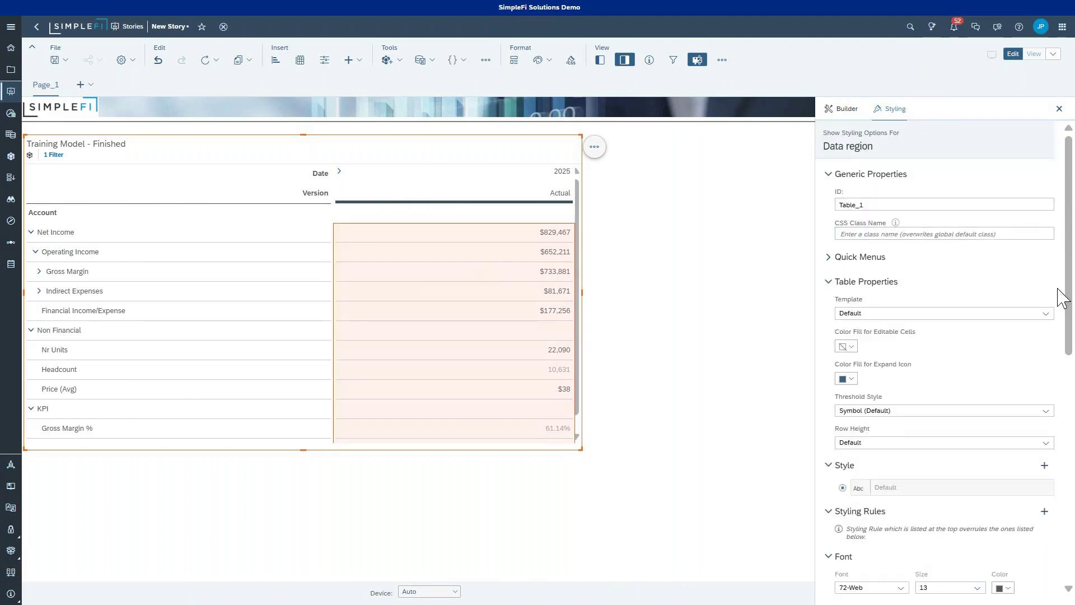
{"action": "left_click", "coordinate": [1045, 315]}
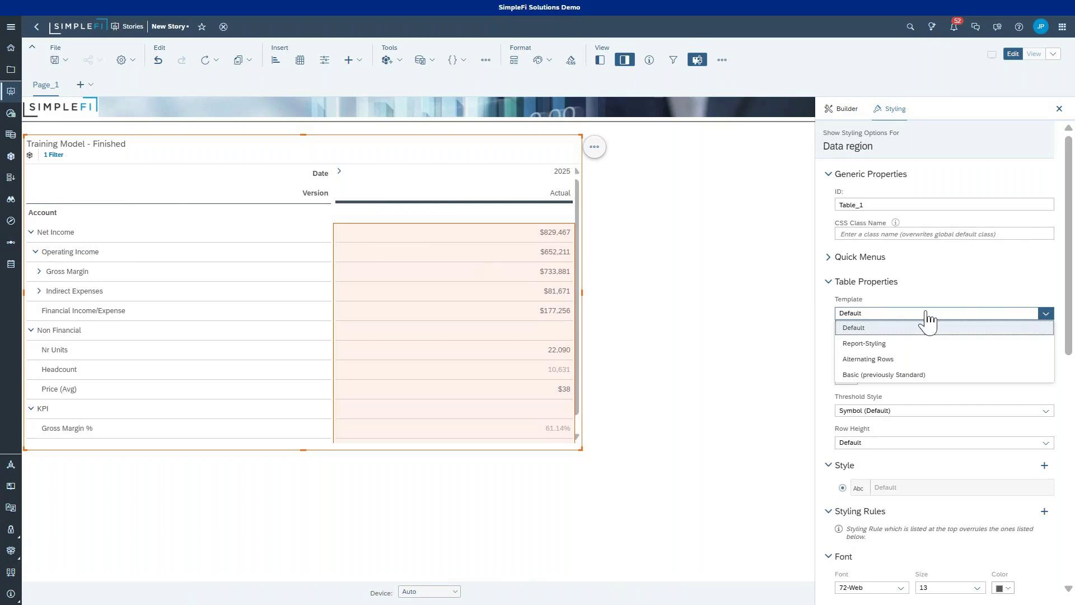
{"action": "left_click", "coordinate": [864, 344]}
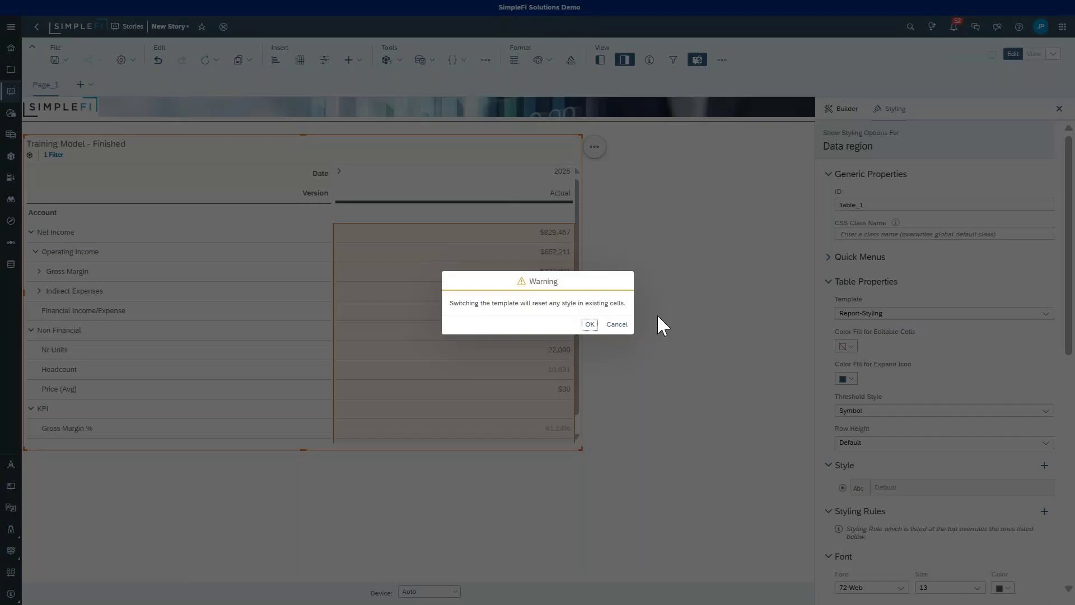
{"action": "left_click", "coordinate": [589, 324]}
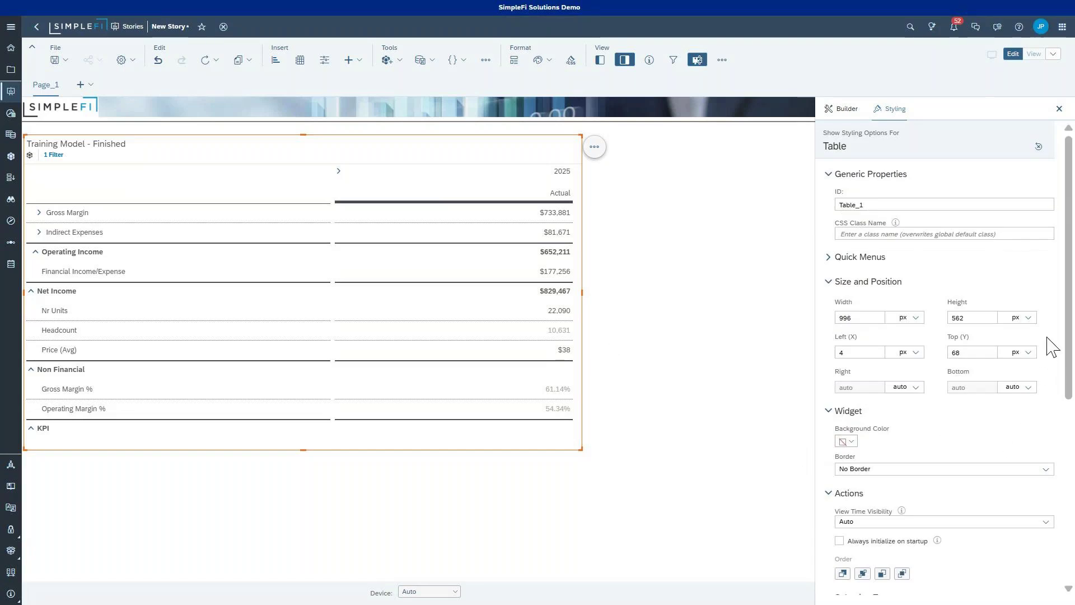
Step: Set the table's row height to Super condensed
{"action": "left_click_drag", "start_coordinate": [1071, 324], "coordinate": [1074, 518]}
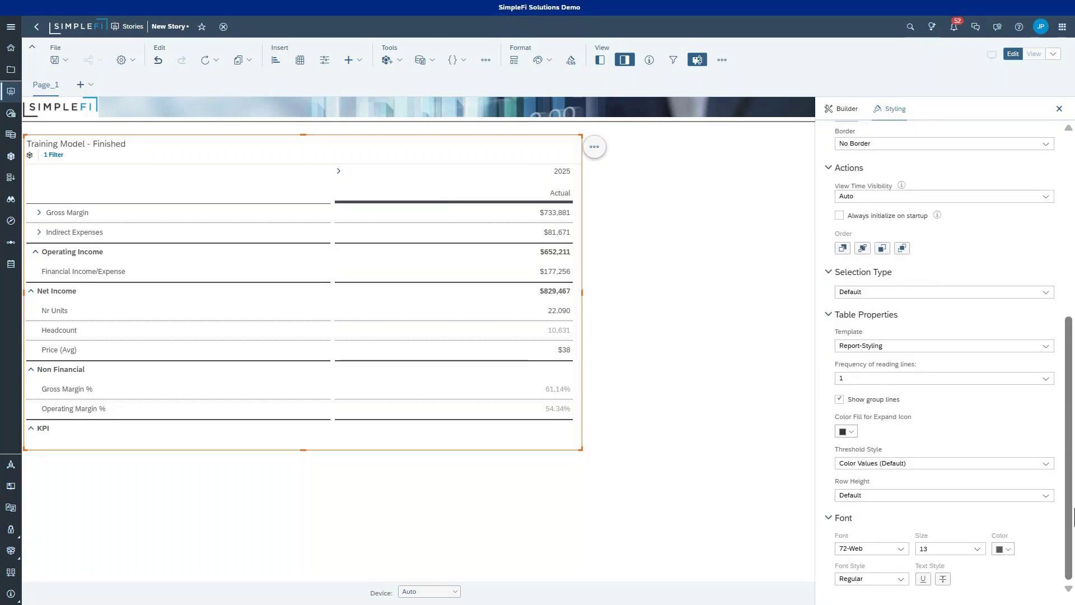
{"action": "left_click", "coordinate": [943, 497]}
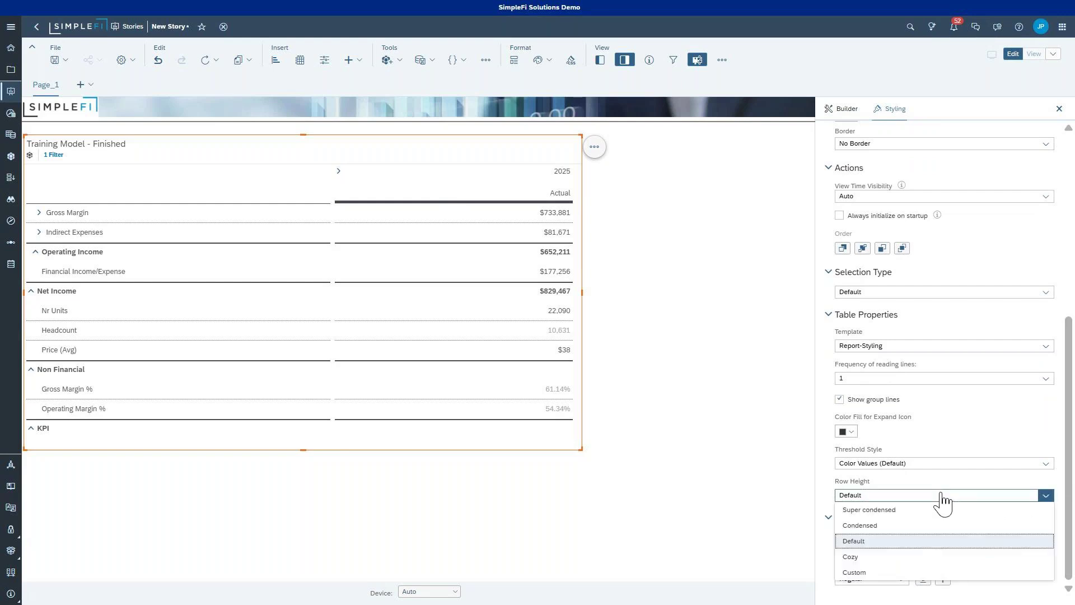
{"action": "left_click", "coordinate": [896, 510]}
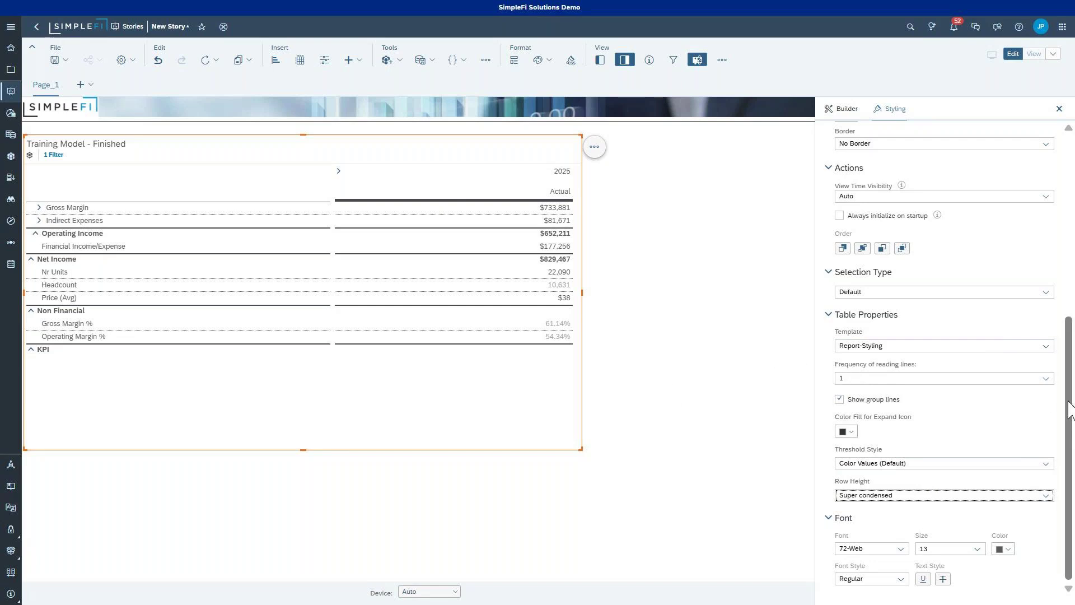
{"action": "scroll", "coordinate": [1068, 382], "scroll_direction": "up", "scroll_amount": 1}
{"action": "left_click_drag", "start_coordinate": [1068, 383], "coordinate": [1063, 228]}
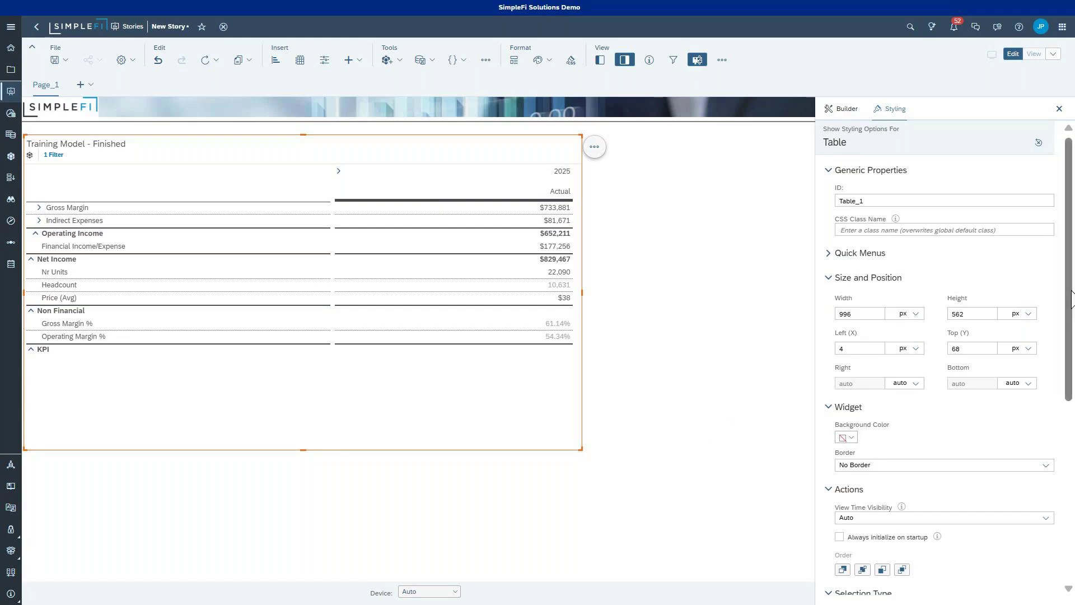
{"action": "scroll", "coordinate": [1065, 218], "scroll_direction": "up", "scroll_amount": 1}
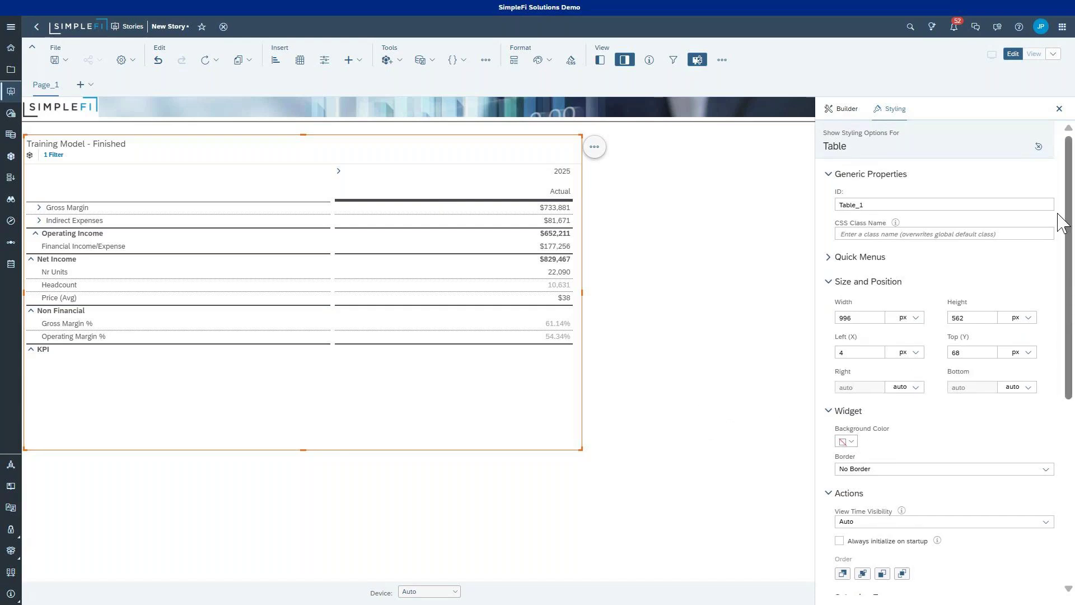
Step: Bring back the list of widgets and place a new chart directly below the table's KPI row
{"action": "left_click", "coordinate": [600, 60]}
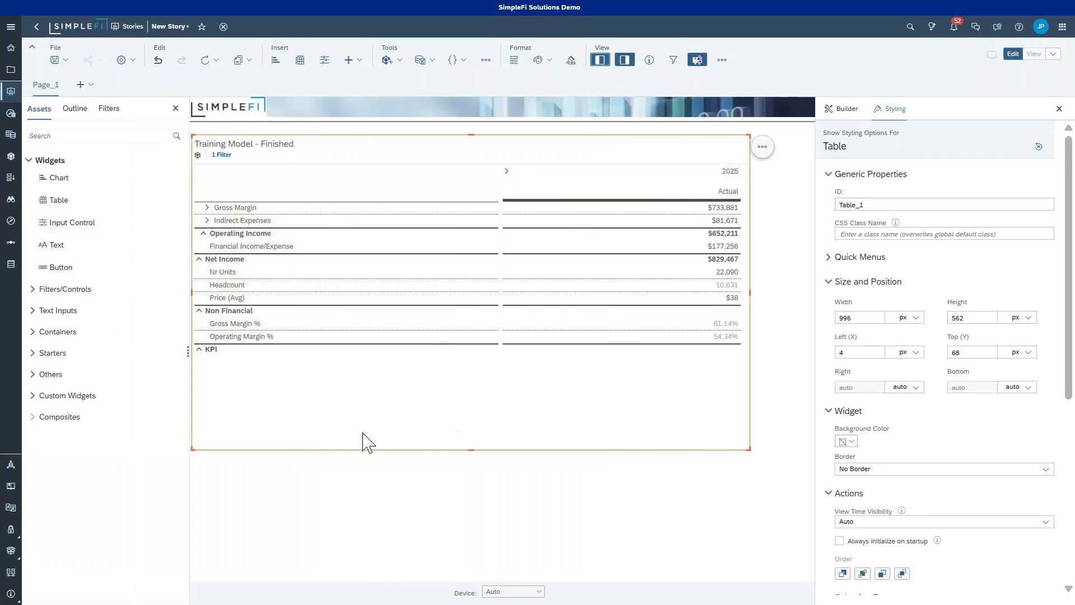
{"action": "left_click", "coordinate": [776, 185]}
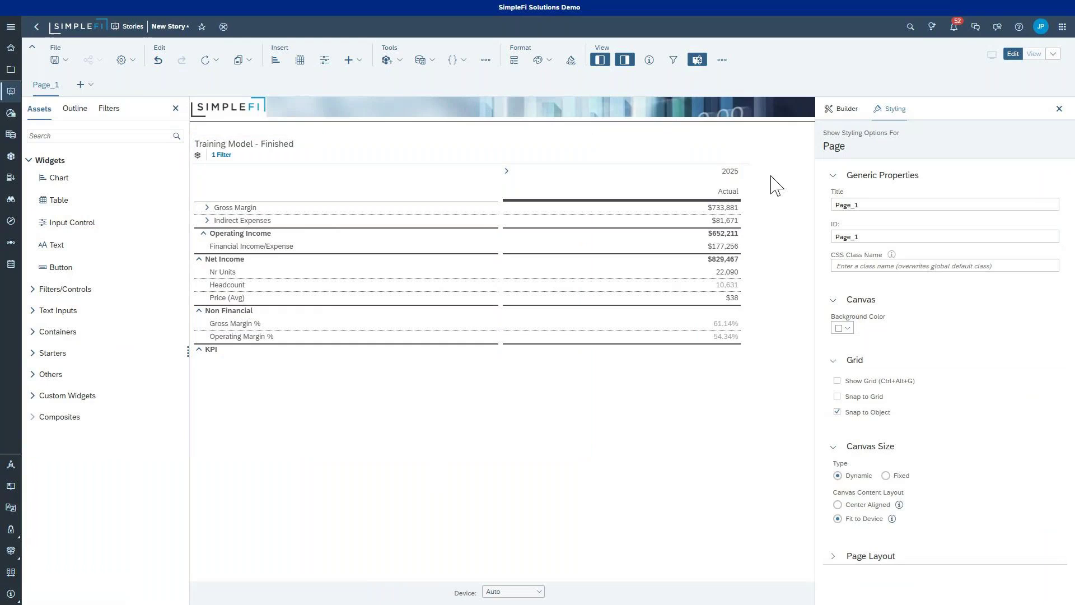
{"action": "left_click", "coordinate": [625, 61]}
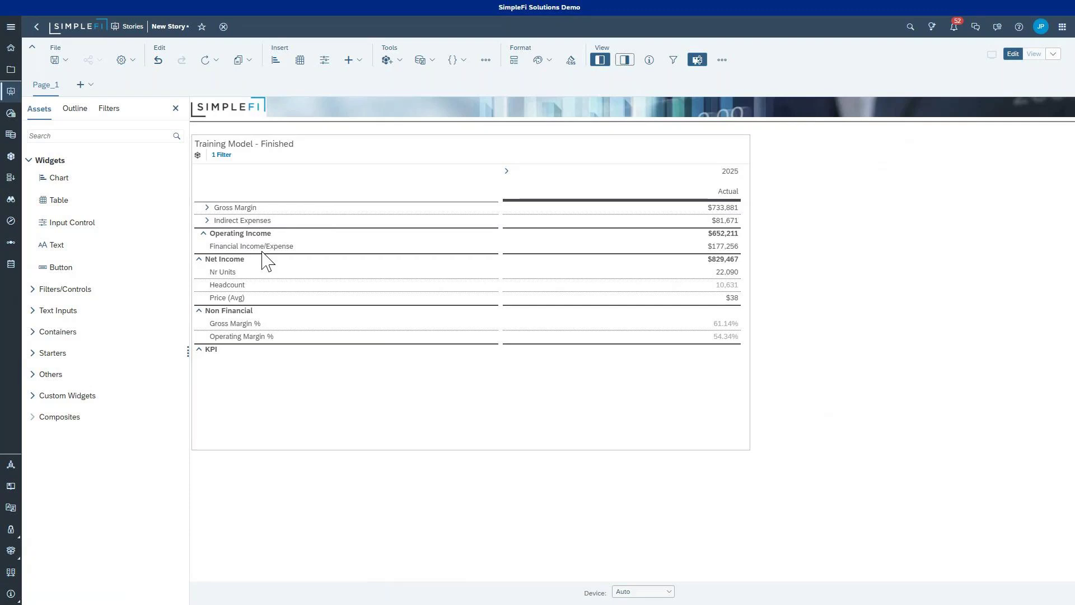
{"action": "left_click_drag", "start_coordinate": [100, 181], "coordinate": [200, 381]}
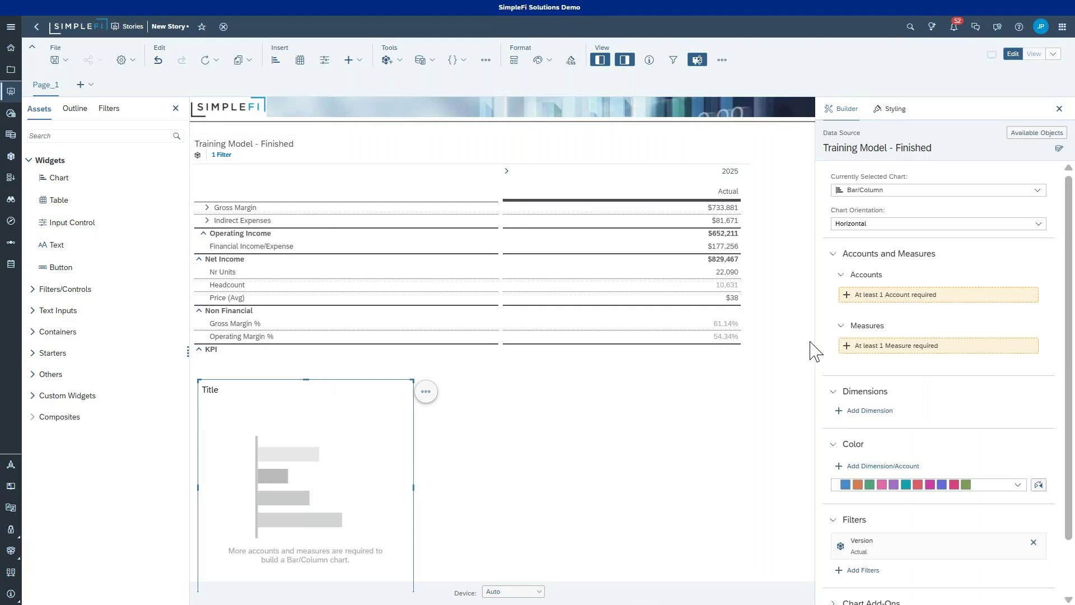
Step: Search the chart's available accounts for "gross" and add Gross Margin as its account
{"action": "left_click", "coordinate": [853, 298]}
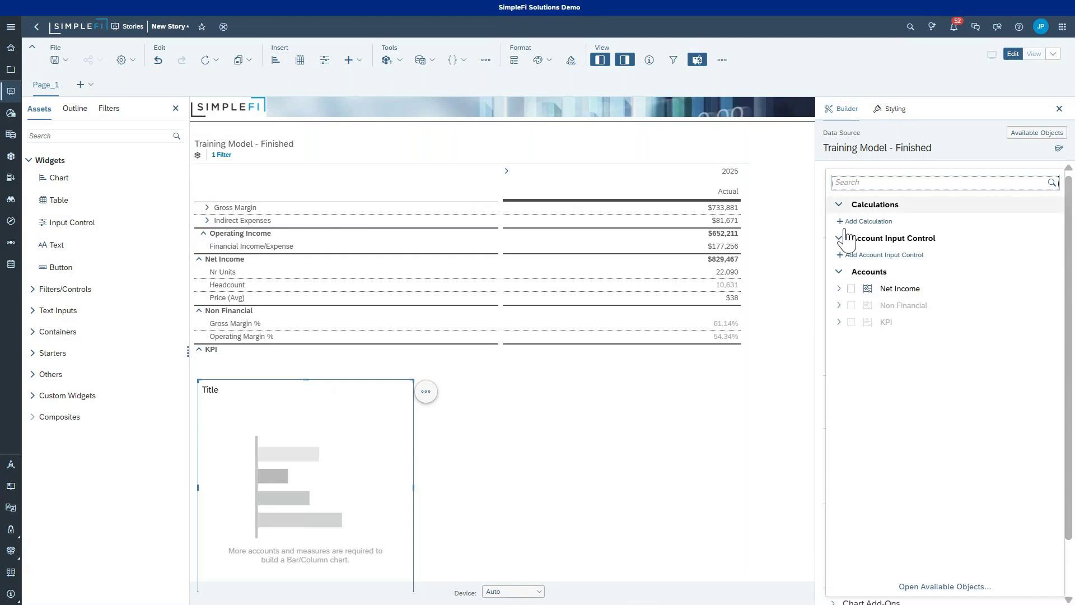
{"action": "left_click", "coordinate": [839, 289]}
{"action": "left_click", "coordinate": [864, 183]}
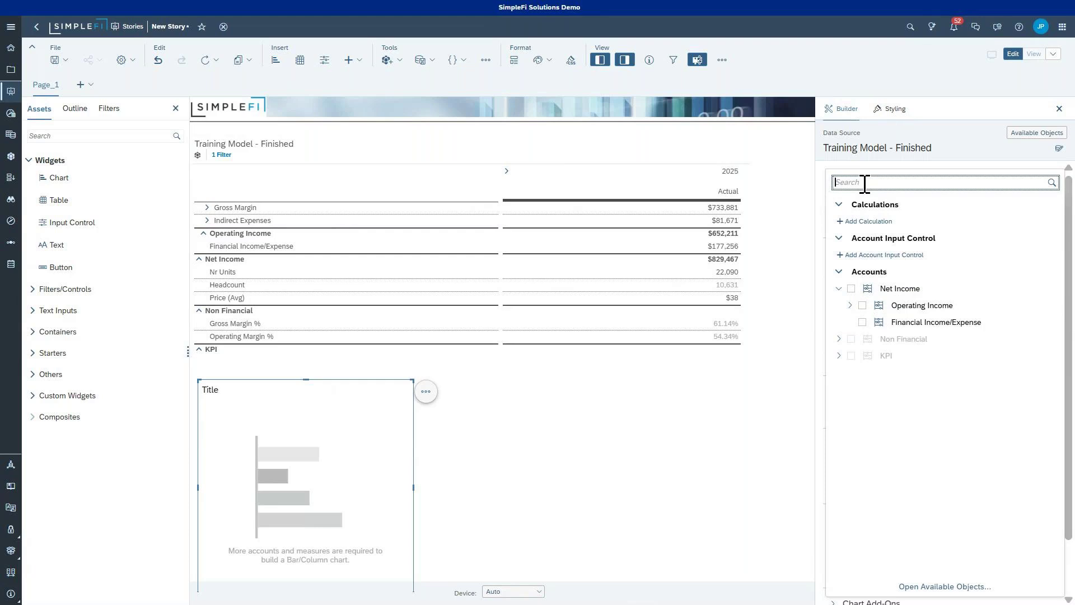
{"action": "type", "text": "gross"}
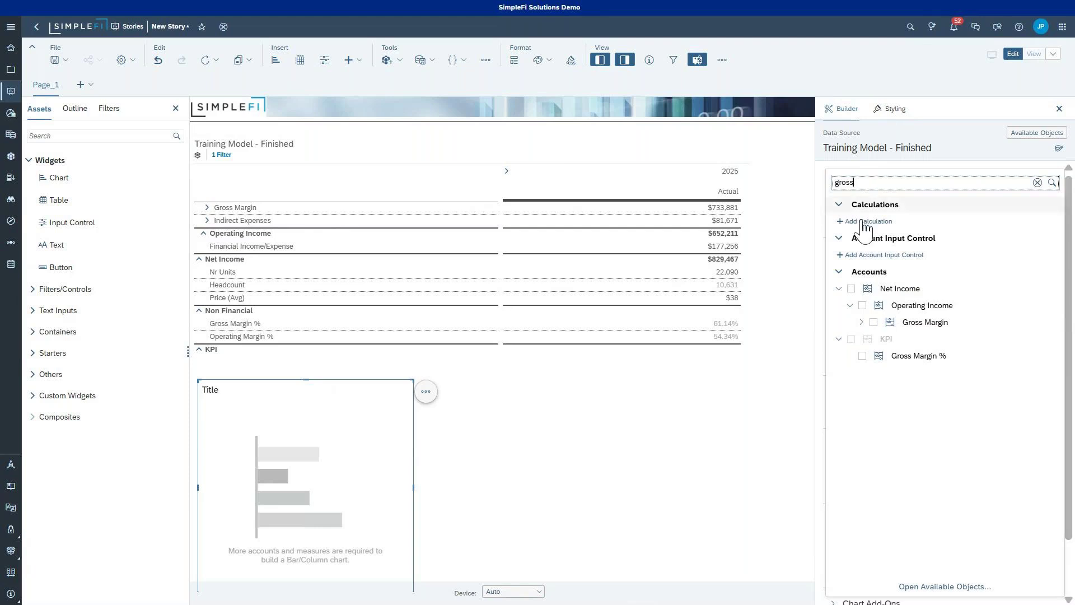
{"action": "left_click", "coordinate": [874, 323]}
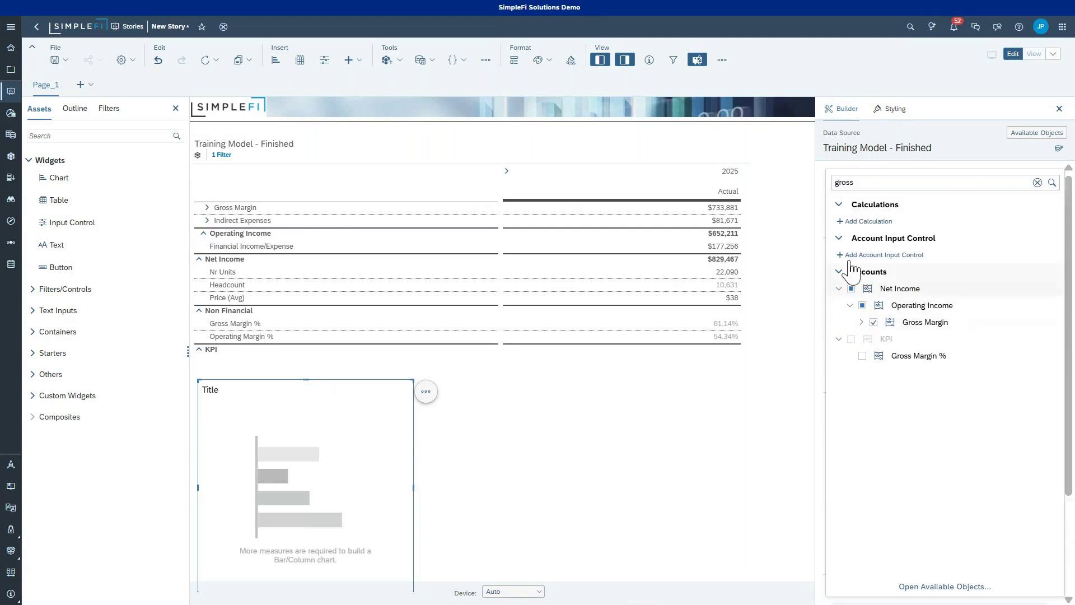
Step: Close the chart's account selection and add USD as its measure
{"action": "left_click", "coordinate": [865, 166]}
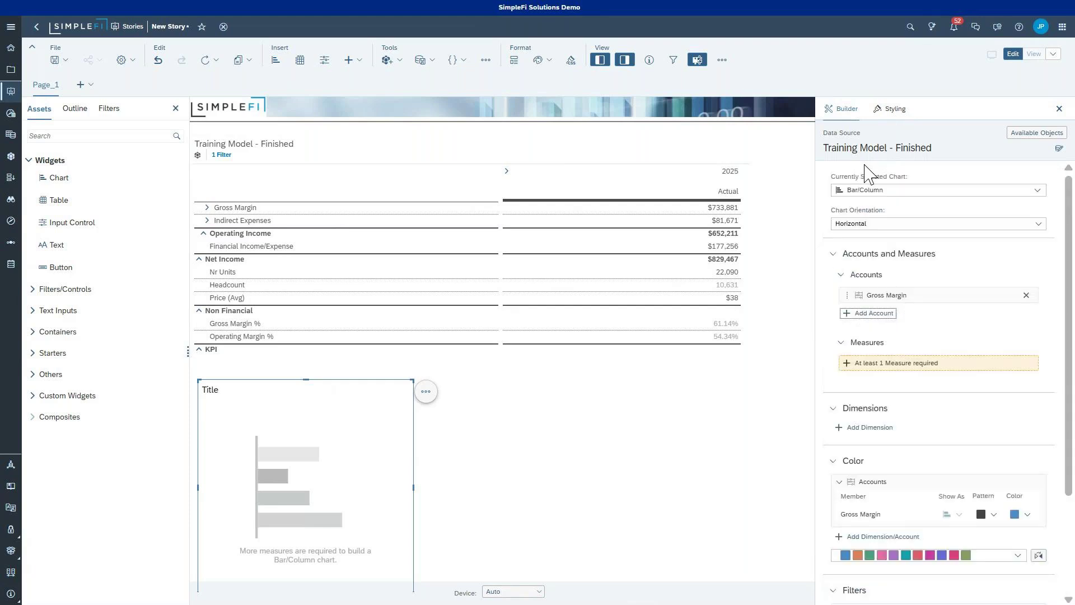
{"action": "left_click", "coordinate": [867, 364]}
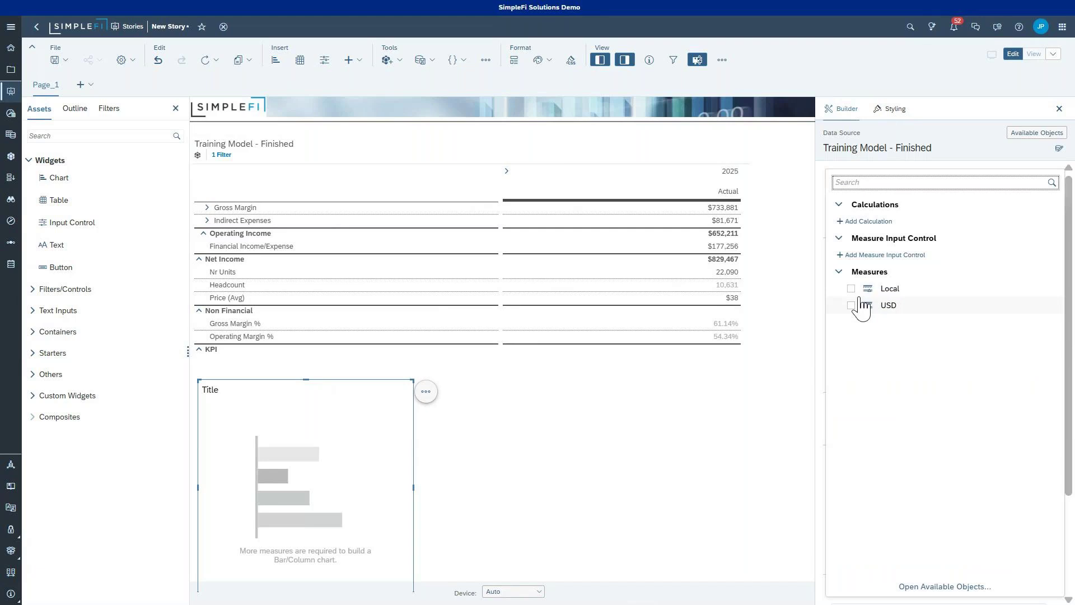
{"action": "left_click", "coordinate": [852, 305]}
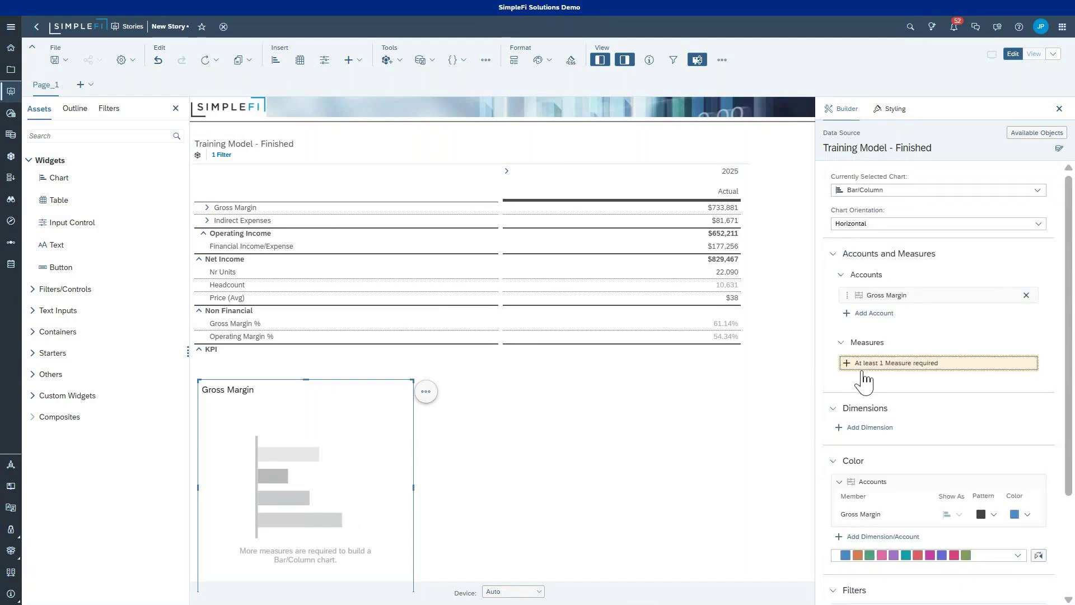
{"action": "left_click", "coordinate": [867, 365]}
{"action": "left_click", "coordinate": [851, 305]}
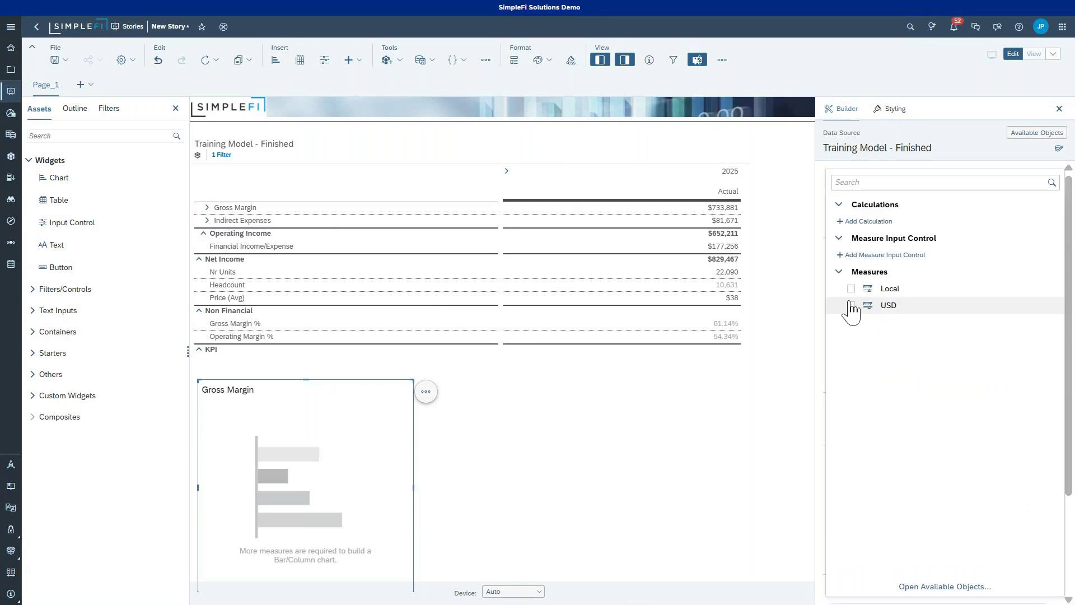
{"action": "left_click", "coordinate": [874, 165]}
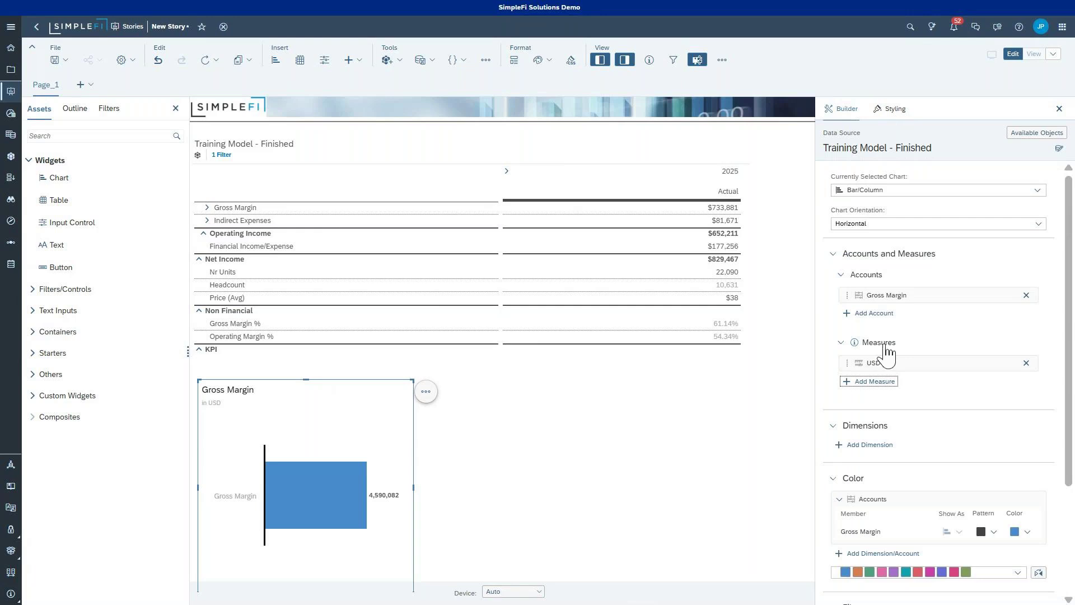
Step: Drill the chart's Gross Margin bar down one level to its child accounts
{"action": "mouse_move", "coordinate": [968, 298]}
{"action": "left_click", "coordinate": [1009, 296]}
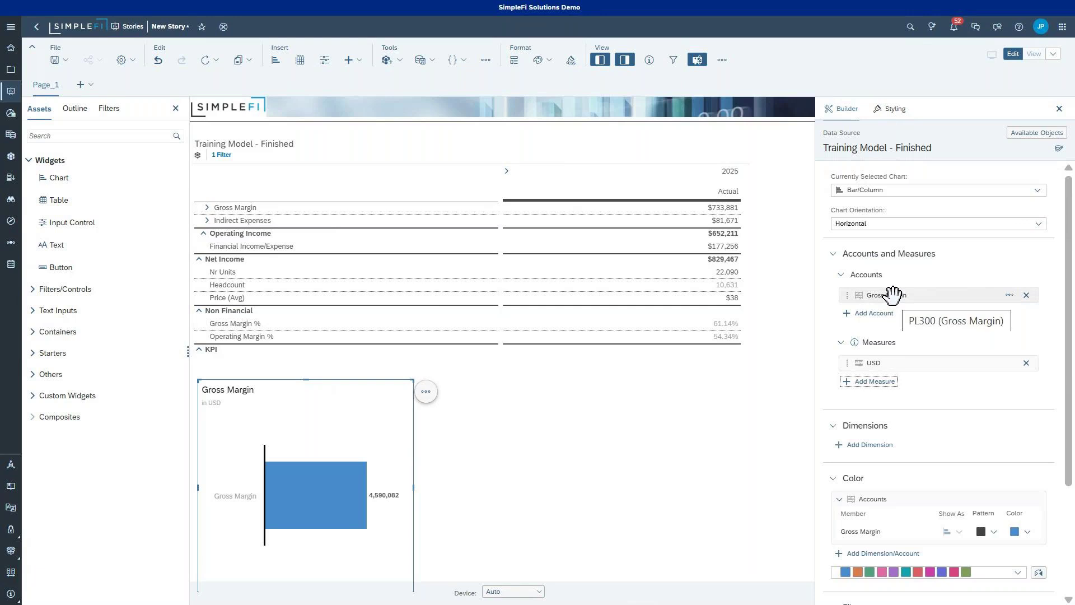
{"action": "left_click", "coordinate": [1010, 297]}
{"action": "left_click", "coordinate": [951, 297]}
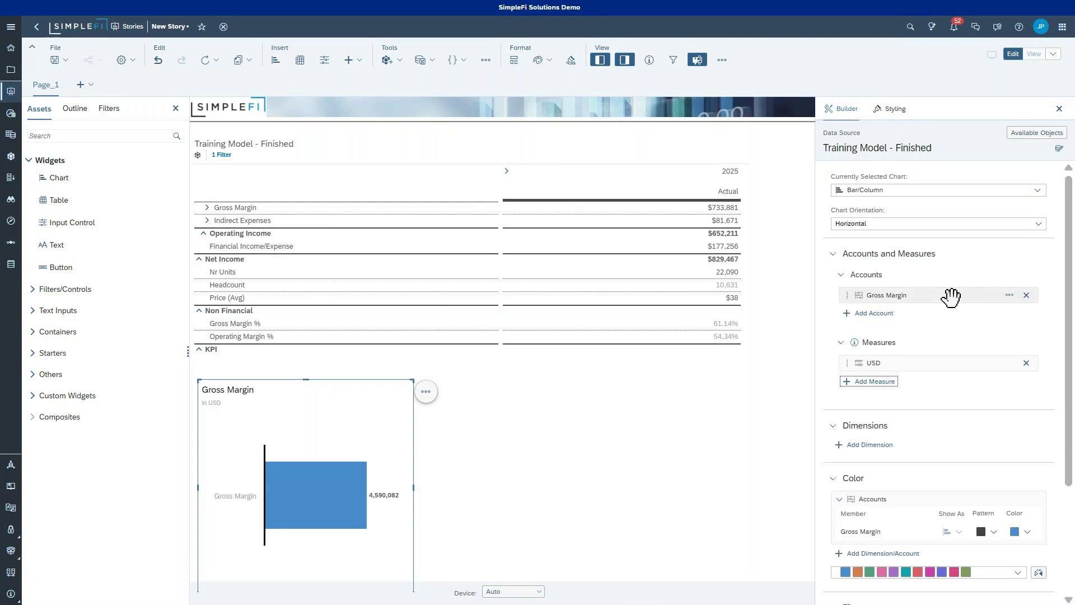
{"action": "left_click", "coordinate": [288, 507]}
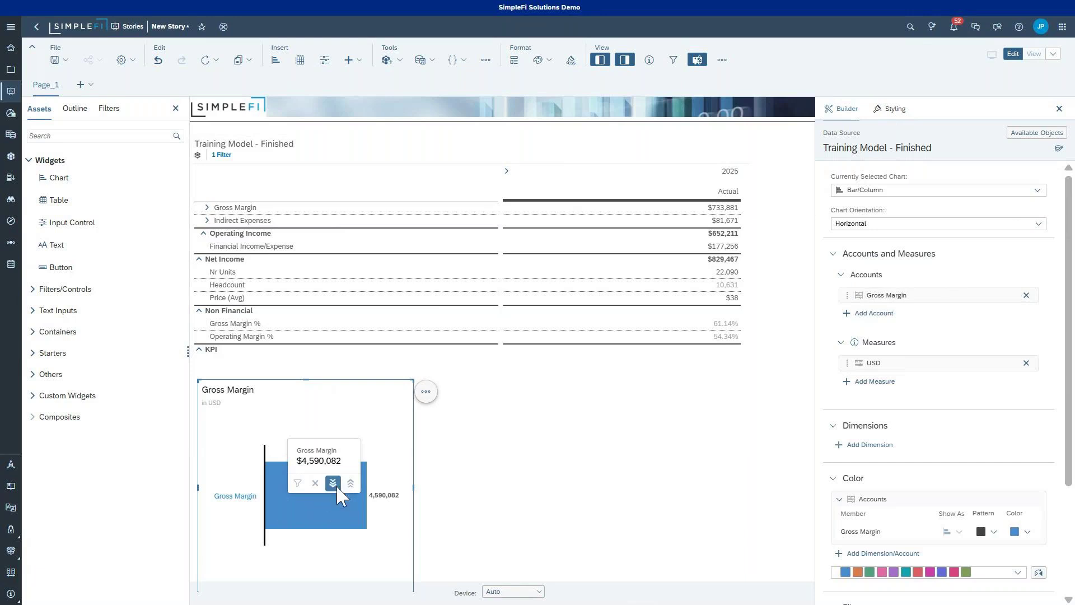
{"action": "left_click", "coordinate": [335, 484]}
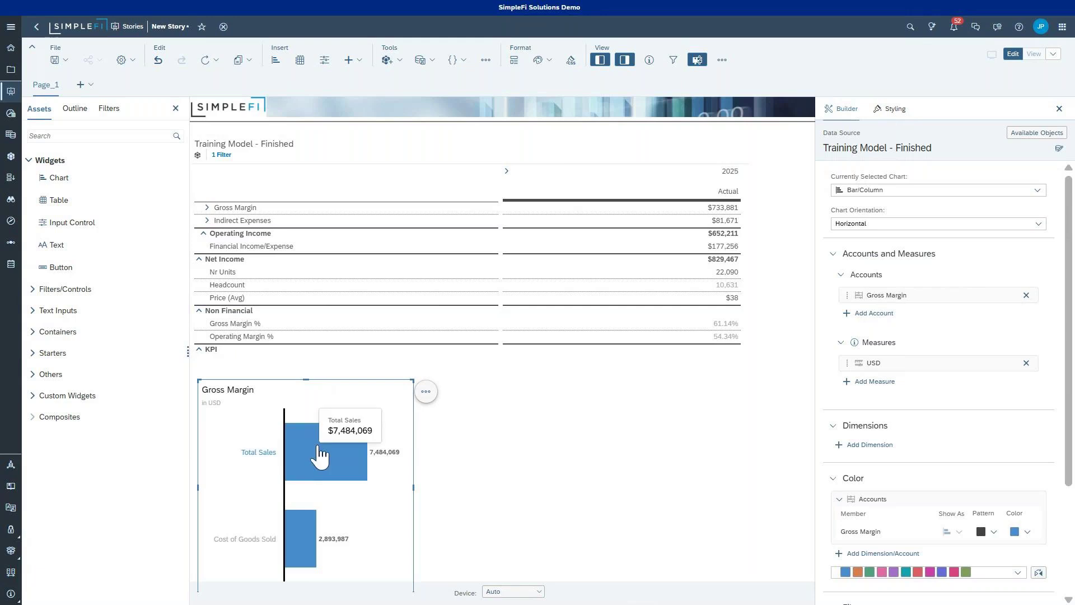
{"action": "mouse_move", "coordinate": [301, 543]}
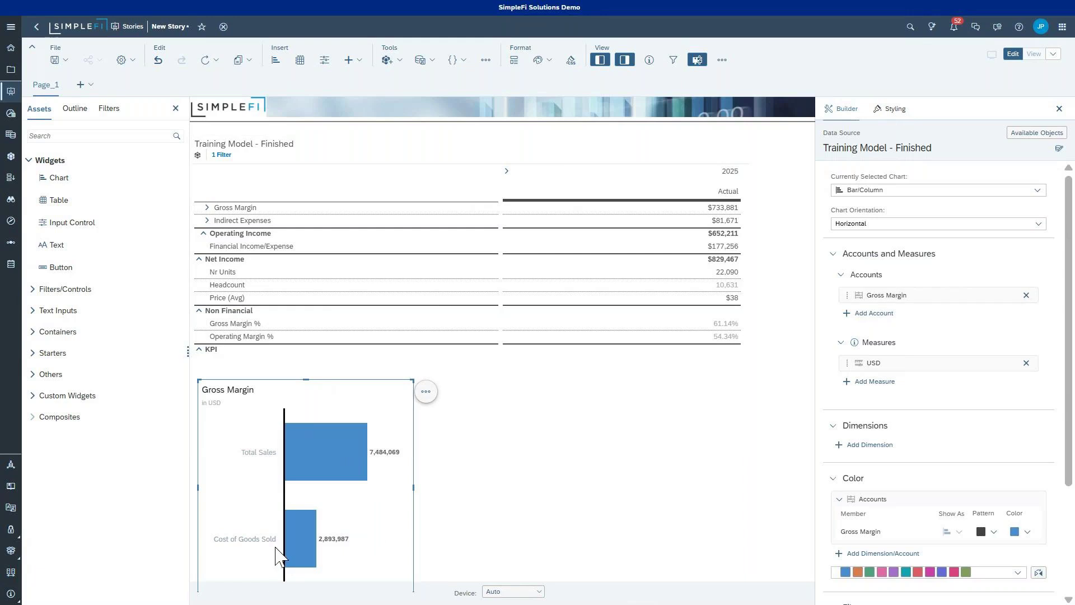
{"action": "left_click", "coordinate": [495, 505]}
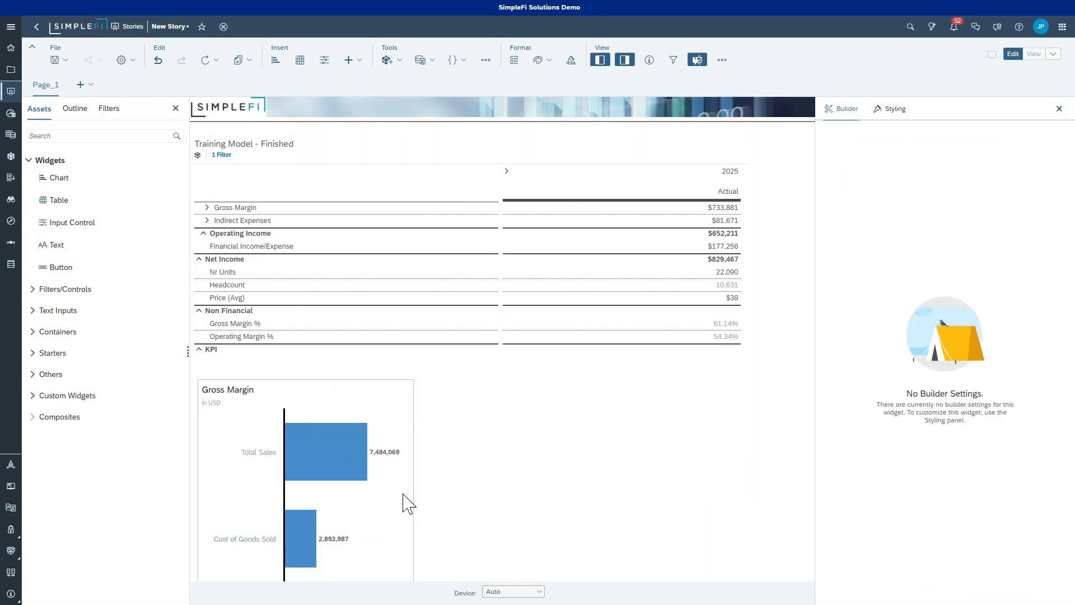
{"action": "mouse_move", "coordinate": [329, 481]}
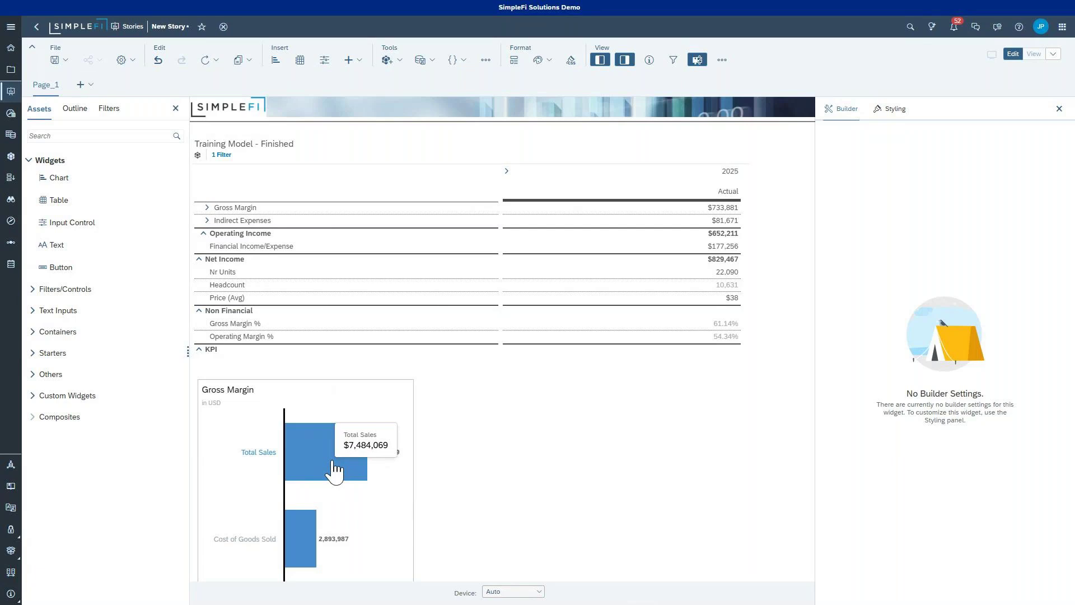
{"action": "left_click_drag", "start_coordinate": [321, 452], "coordinate": [316, 448]}
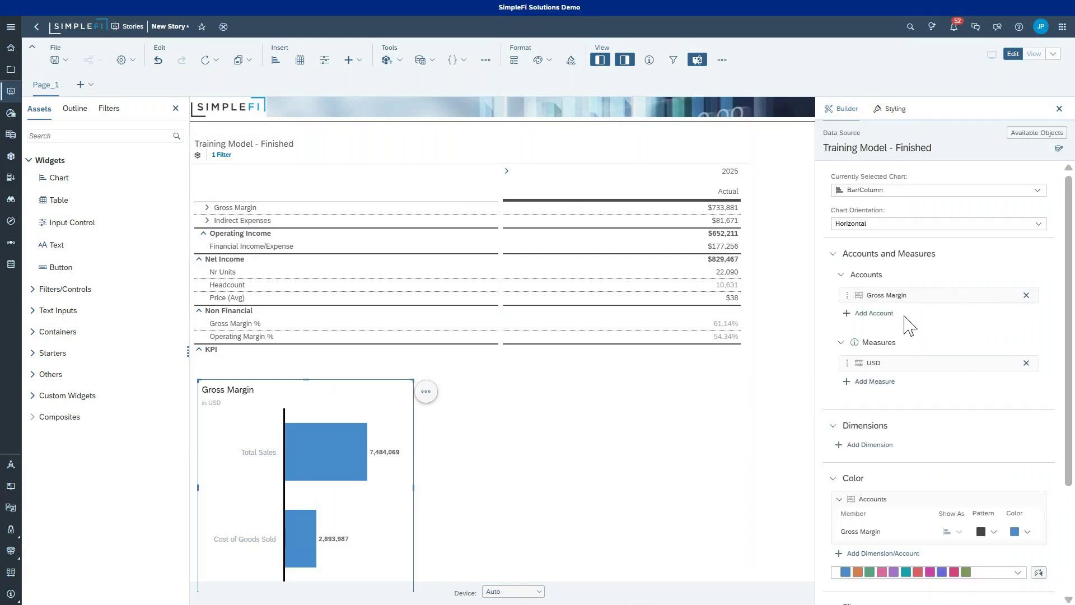
{"action": "left_click", "coordinate": [872, 316]}
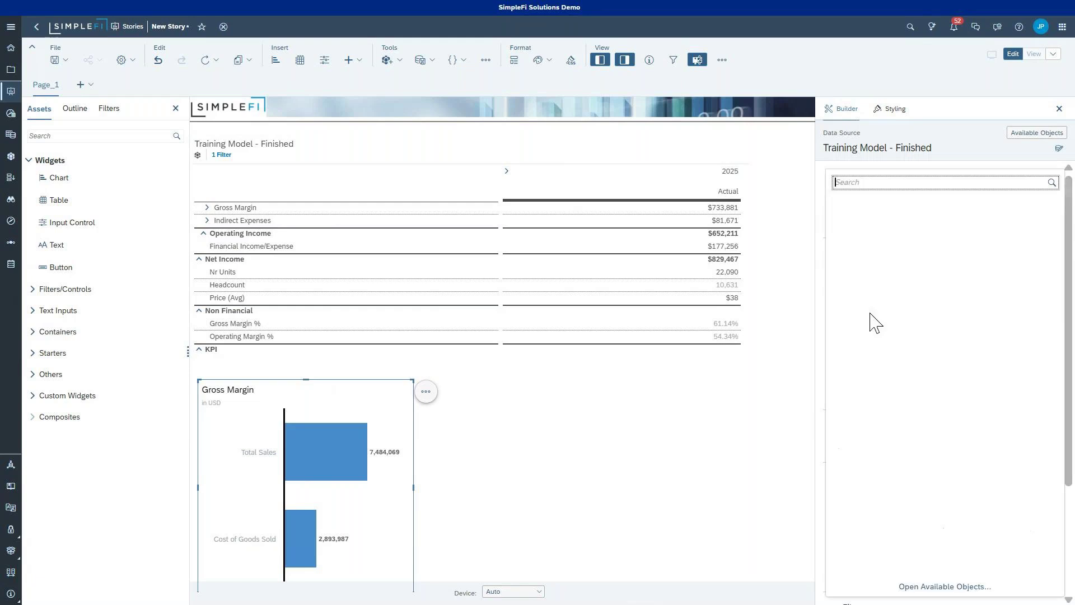
{"action": "key", "text": "Escape"}
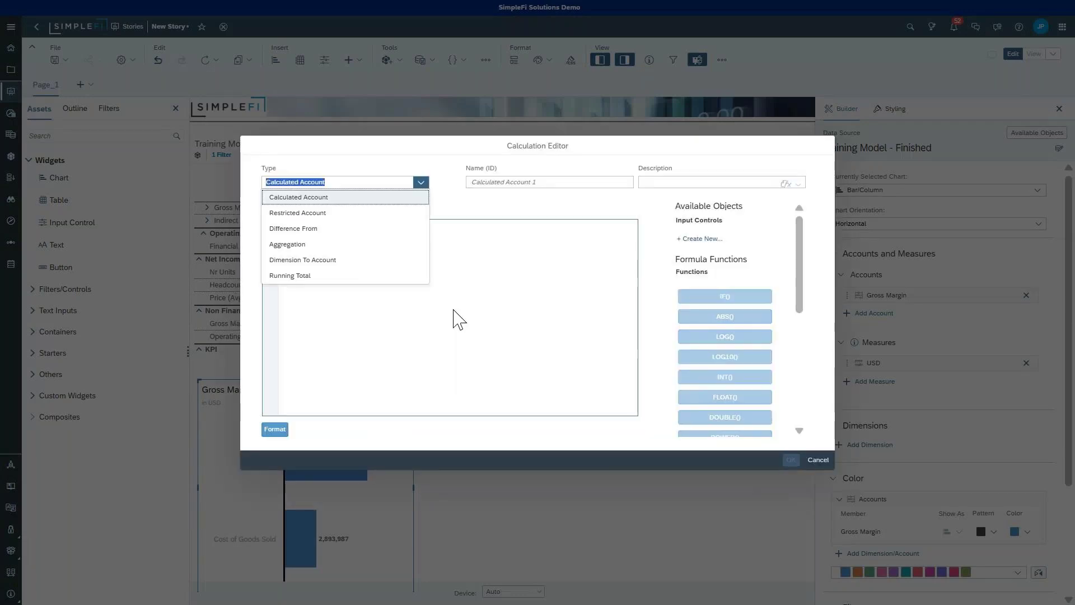
{"action": "left_click", "coordinate": [509, 208]}
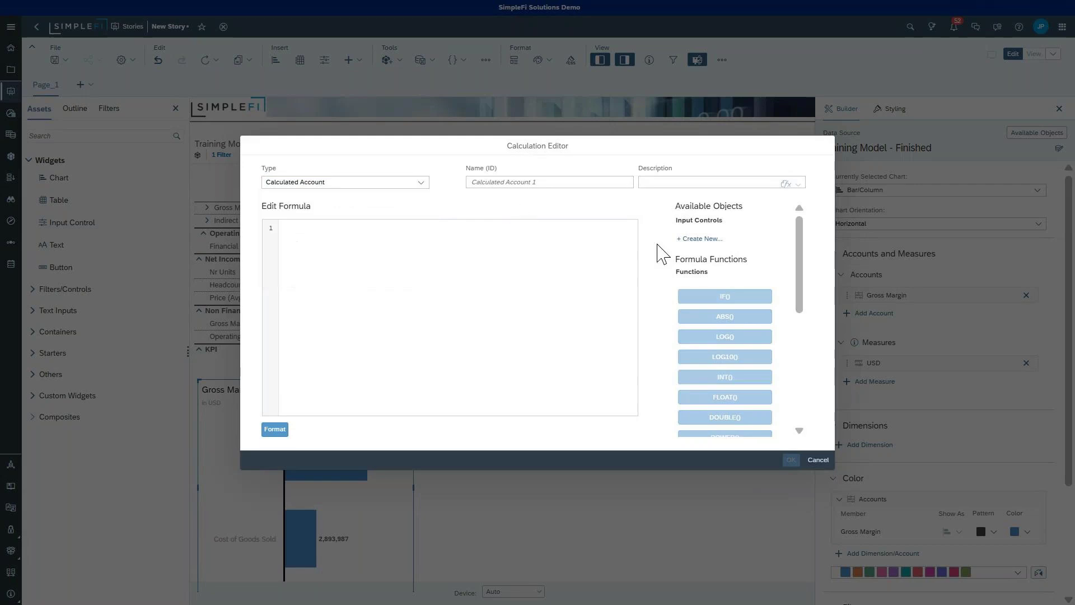
{"action": "left_click", "coordinate": [817, 462]}
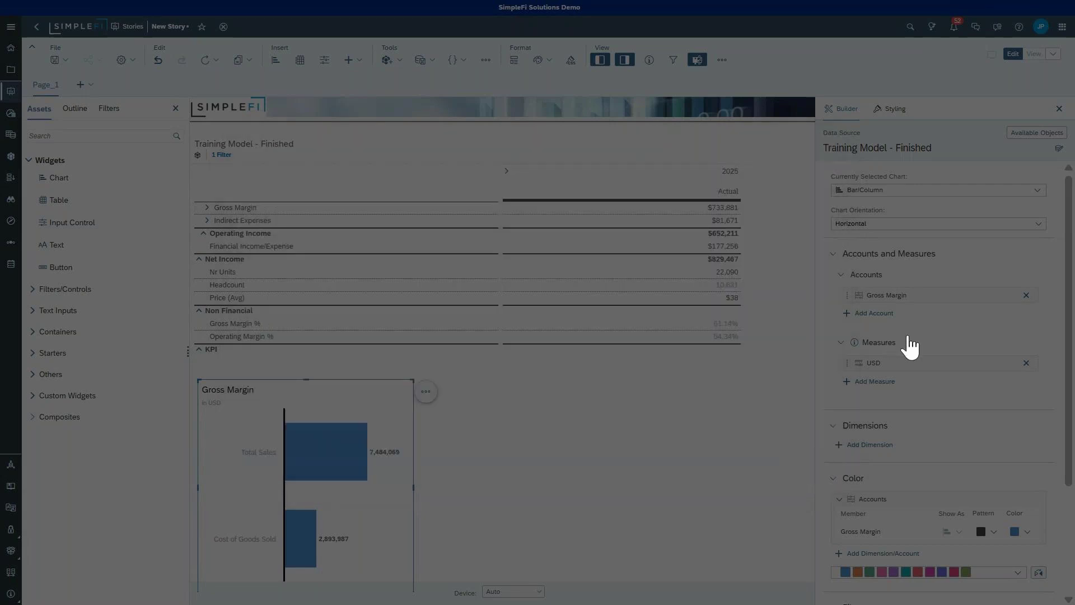
{"action": "left_click", "coordinate": [706, 266]}
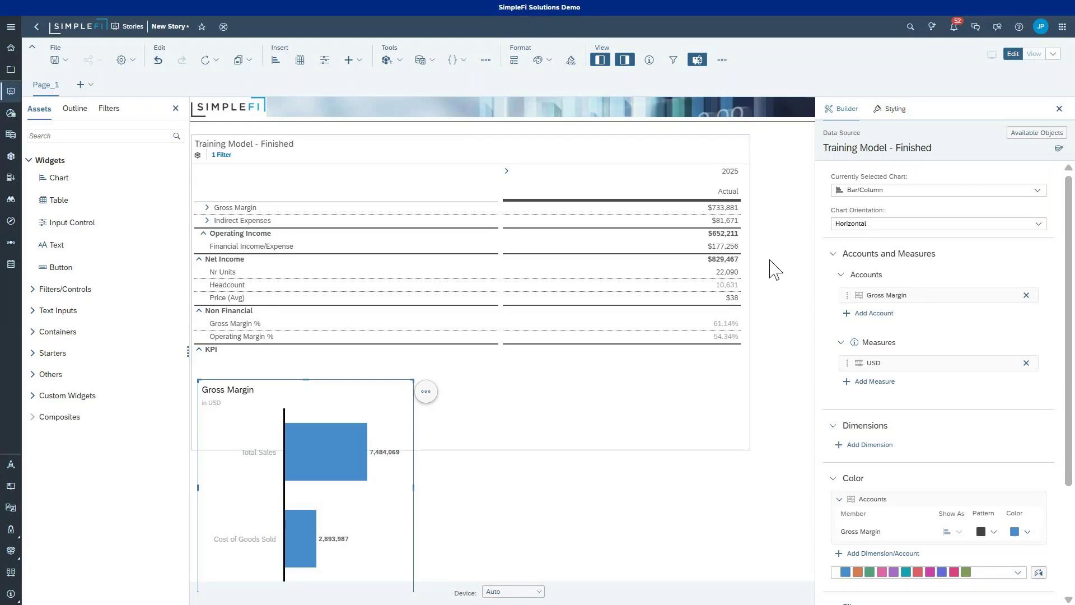
{"action": "left_click", "coordinate": [318, 507]}
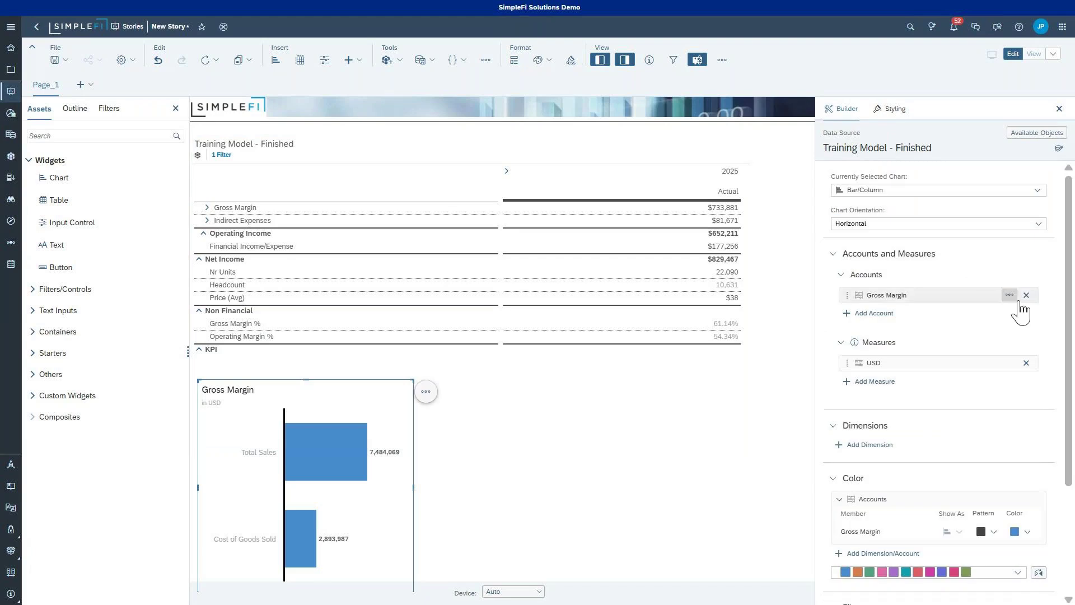
{"action": "left_click", "coordinate": [1010, 296]}
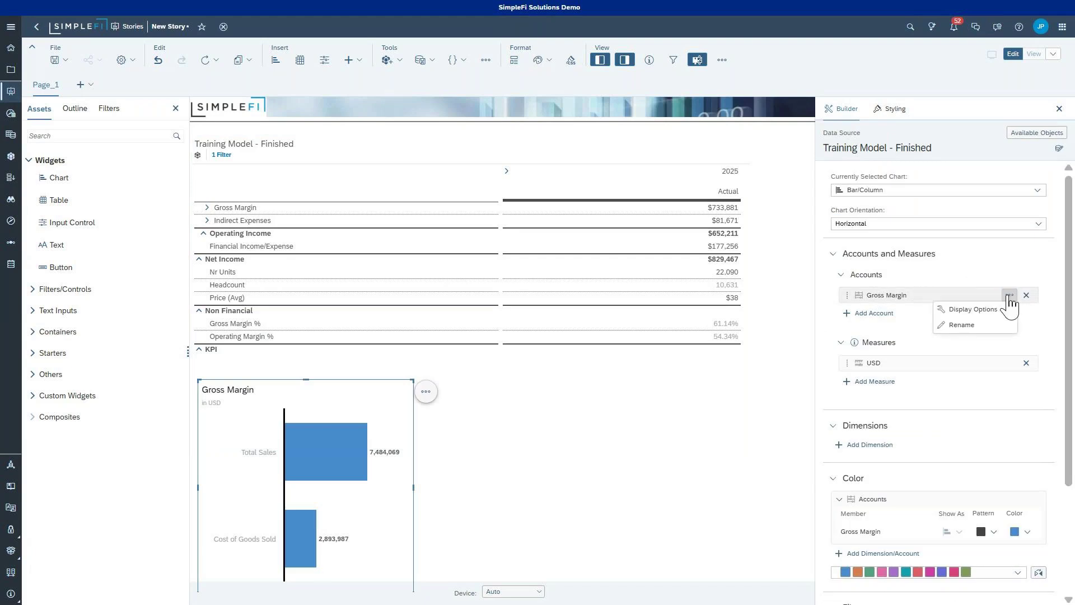
{"action": "left_click", "coordinate": [872, 315]}
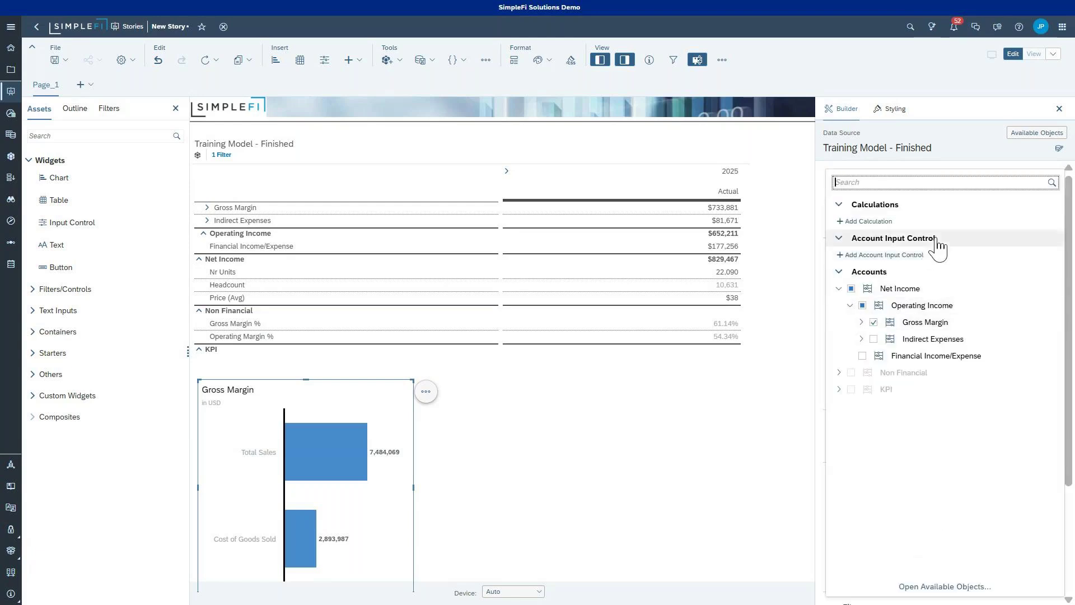
{"action": "left_click", "coordinate": [792, 187]}
Step: Add a calculation to the table's Account rows with type Aggregation and name Count
{"action": "left_click", "coordinate": [709, 263]}
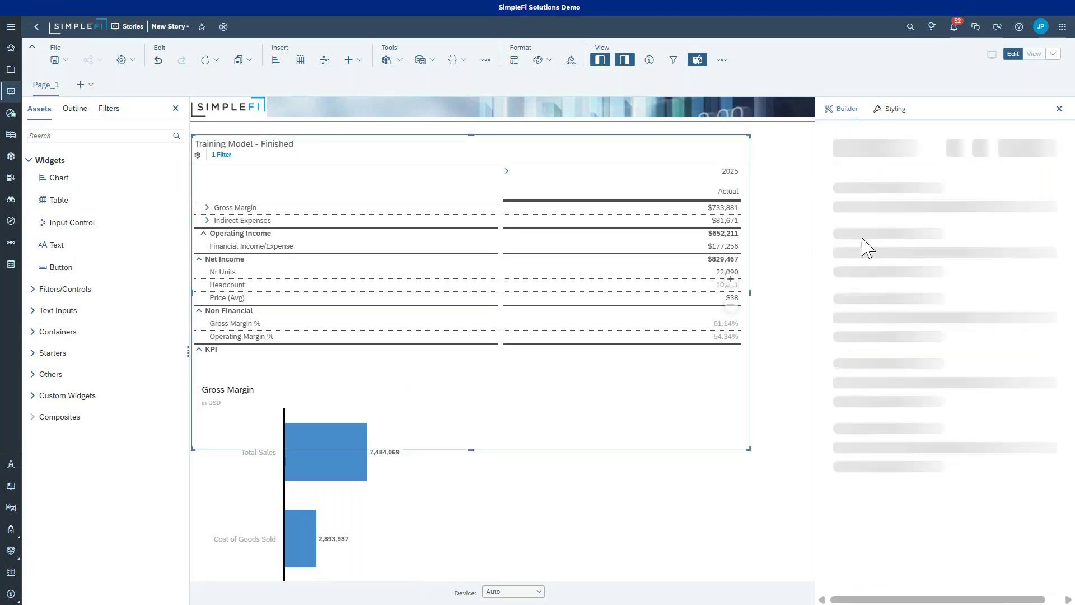
{"action": "left_click", "coordinate": [1002, 317]}
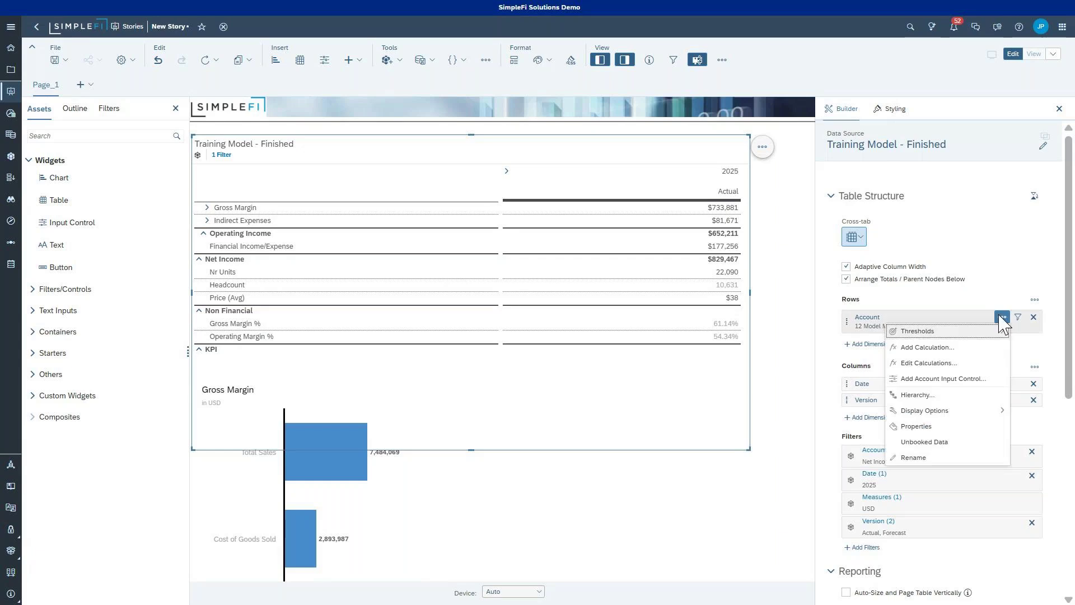
{"action": "left_click", "coordinate": [949, 349]}
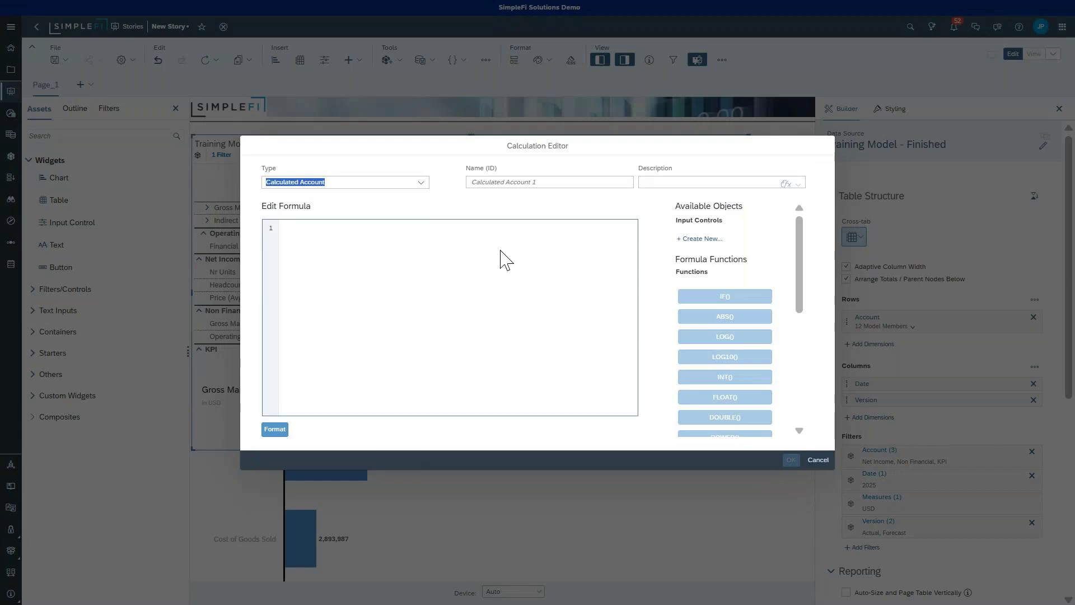
{"action": "left_click", "coordinate": [420, 184]}
{"action": "left_click", "coordinate": [342, 229]}
{"action": "left_click", "coordinate": [419, 208]}
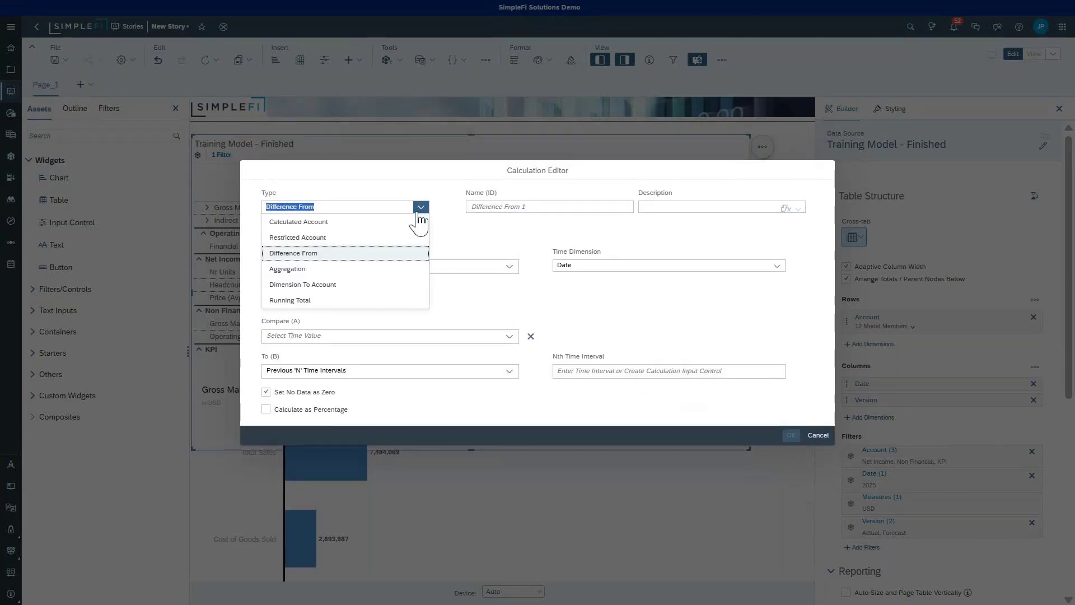
{"action": "left_click", "coordinate": [339, 267]}
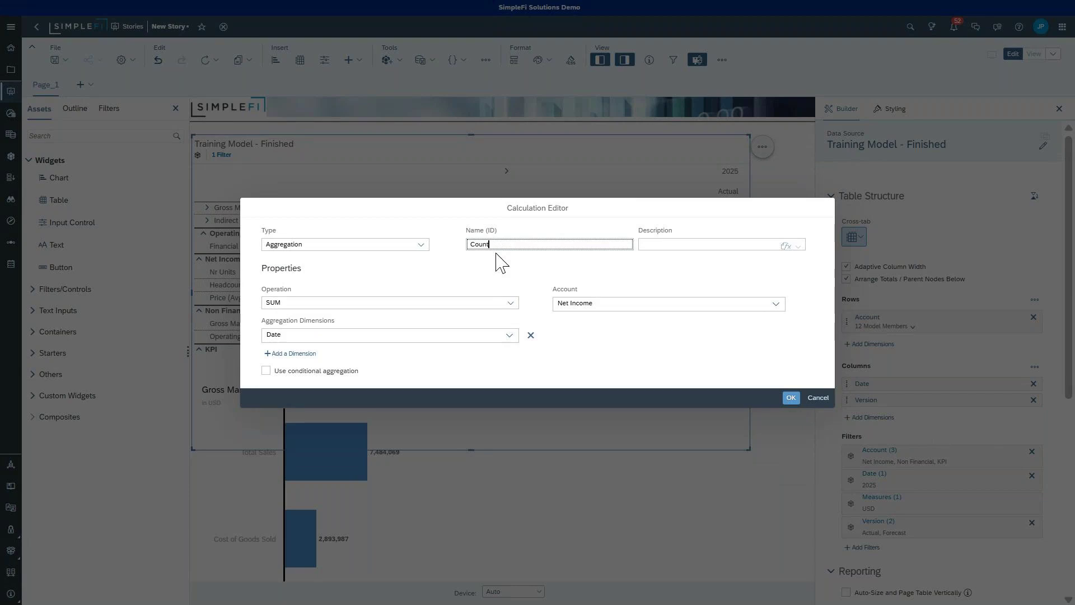
{"action": "left_click", "coordinate": [707, 245]}
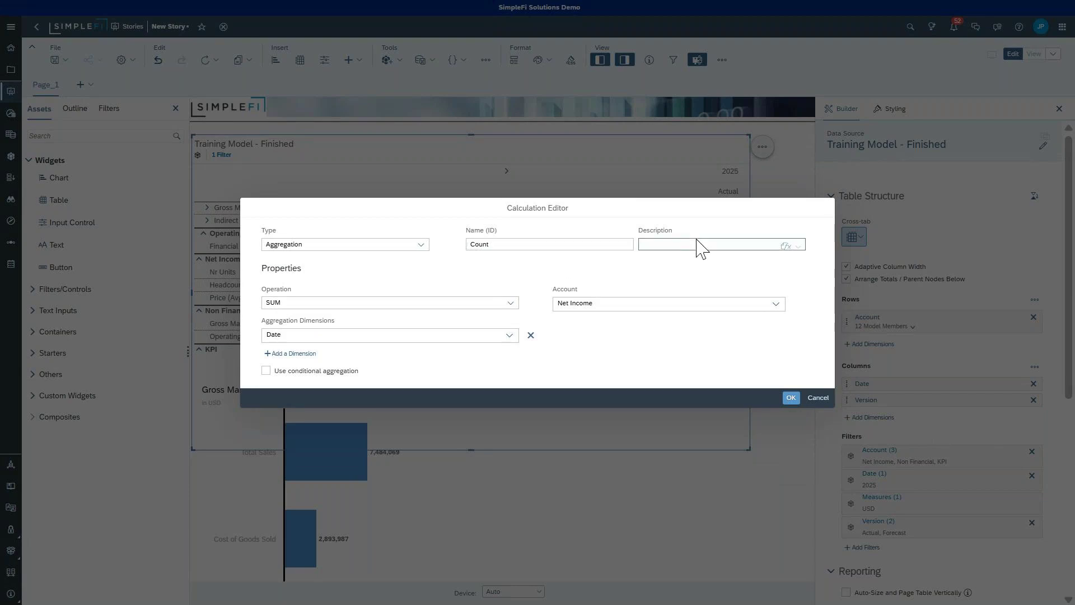
Step: Set the calculation's operation to COUNT and search its accounts for "Gross" to choose Gross Margin
{"action": "left_click", "coordinate": [497, 307]}
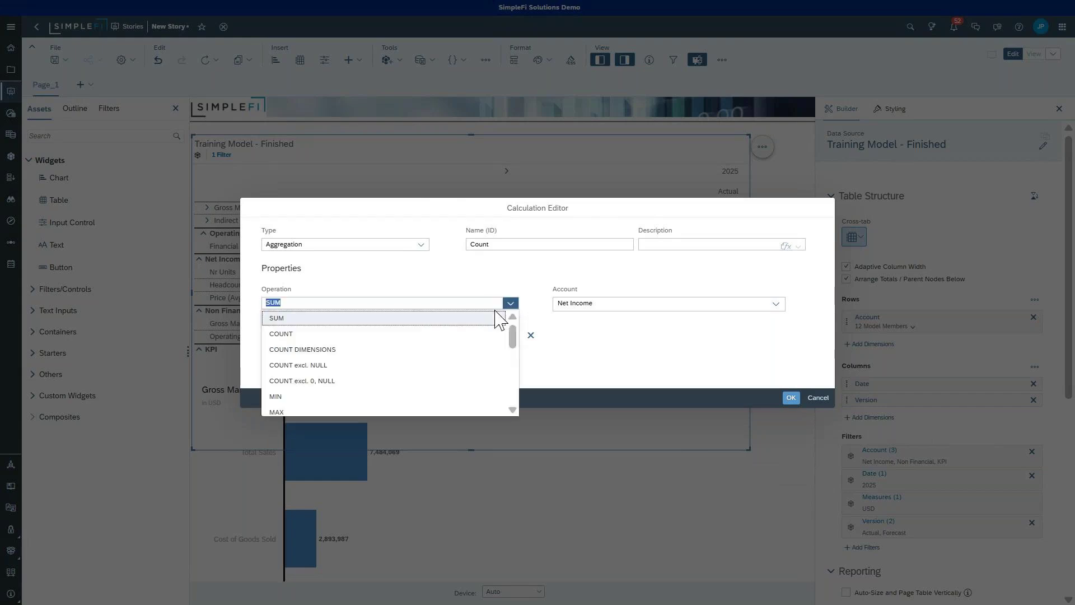
{"action": "left_click", "coordinate": [450, 350]}
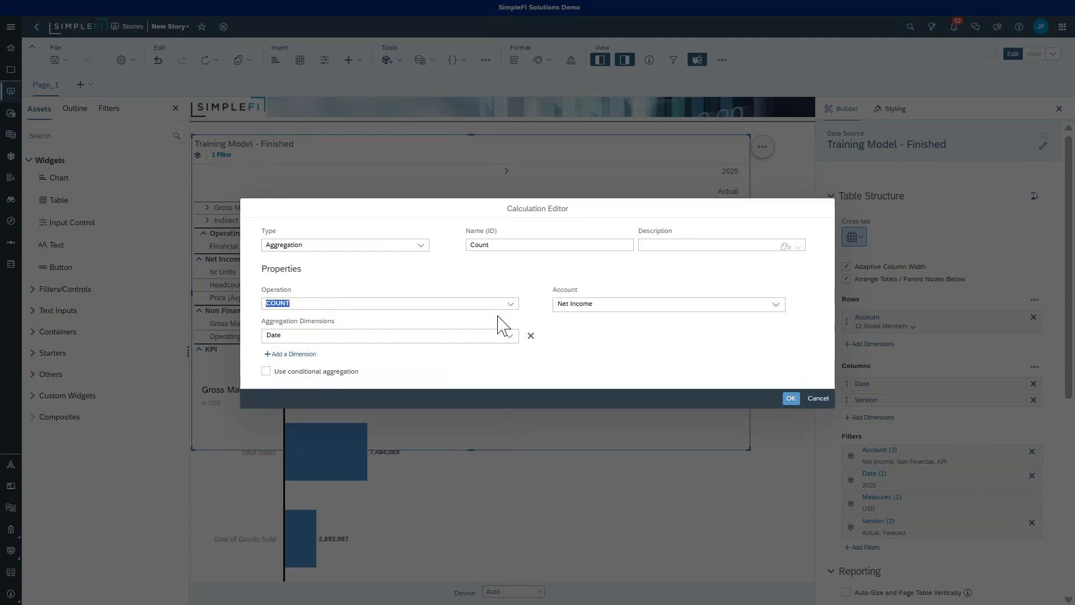
{"action": "left_click", "coordinate": [622, 313]}
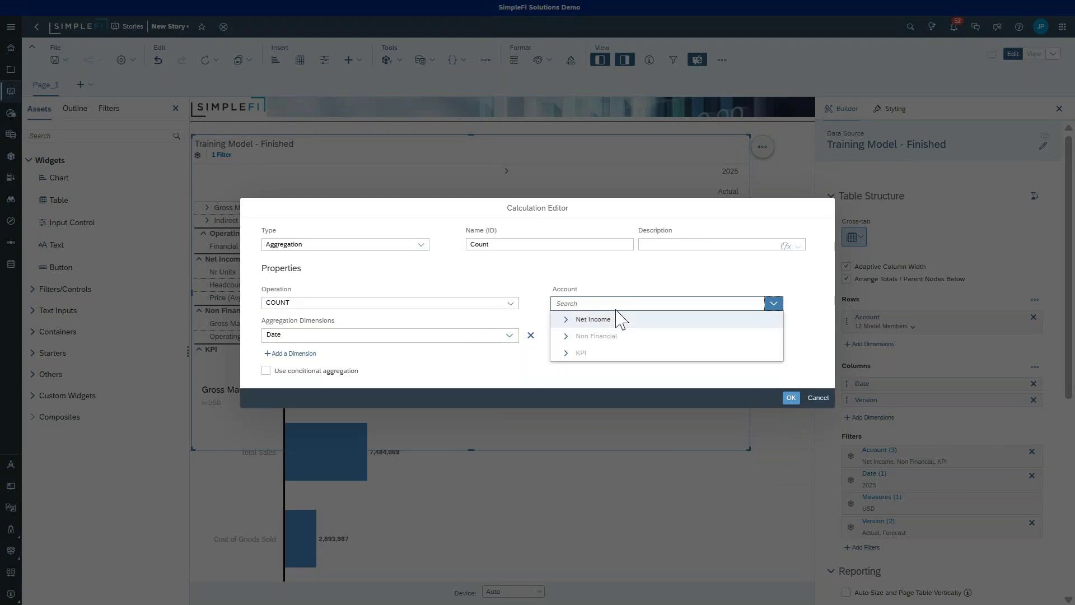
{"action": "left_click", "coordinate": [615, 304]}
{"action": "type", "text": "Gross"}
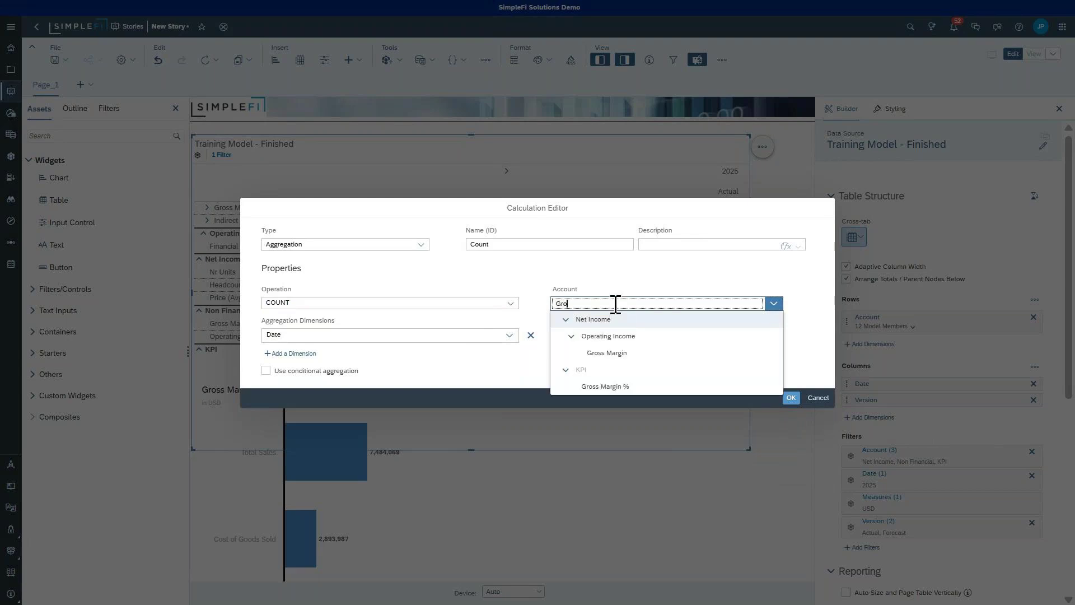
{"action": "left_click", "coordinate": [611, 354]}
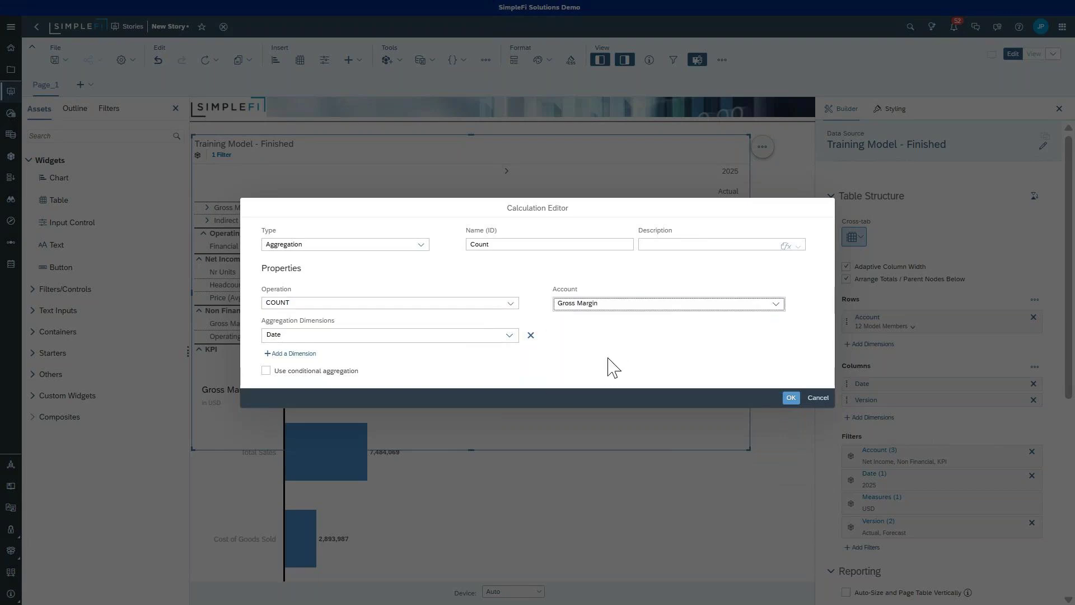
Step: Set the aggregation dimension to Product and create the Count calculation
{"action": "left_click", "coordinate": [508, 339]}
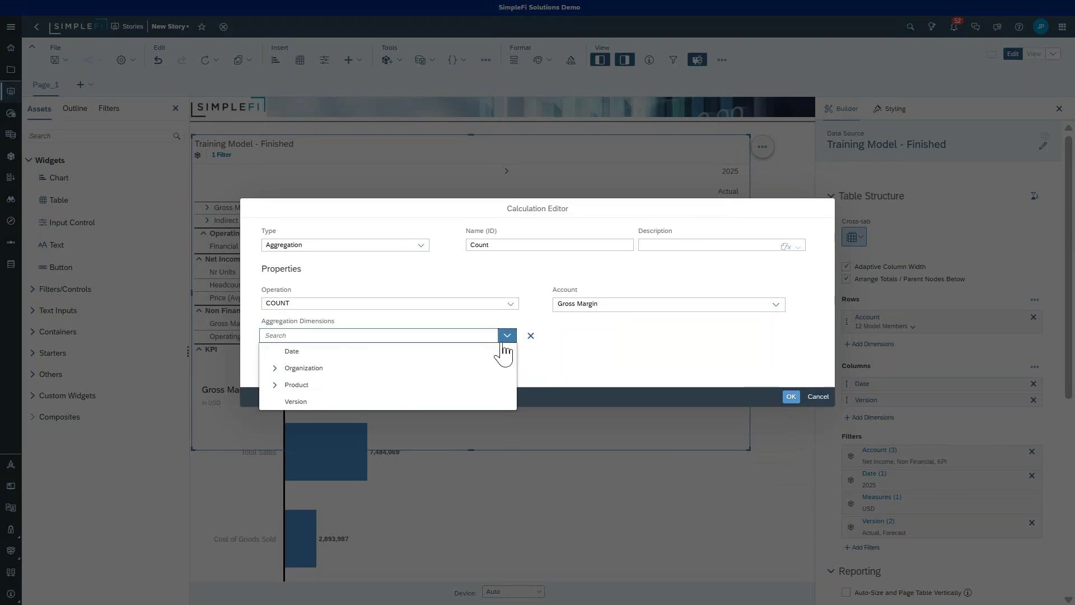
{"action": "left_click", "coordinate": [401, 386]}
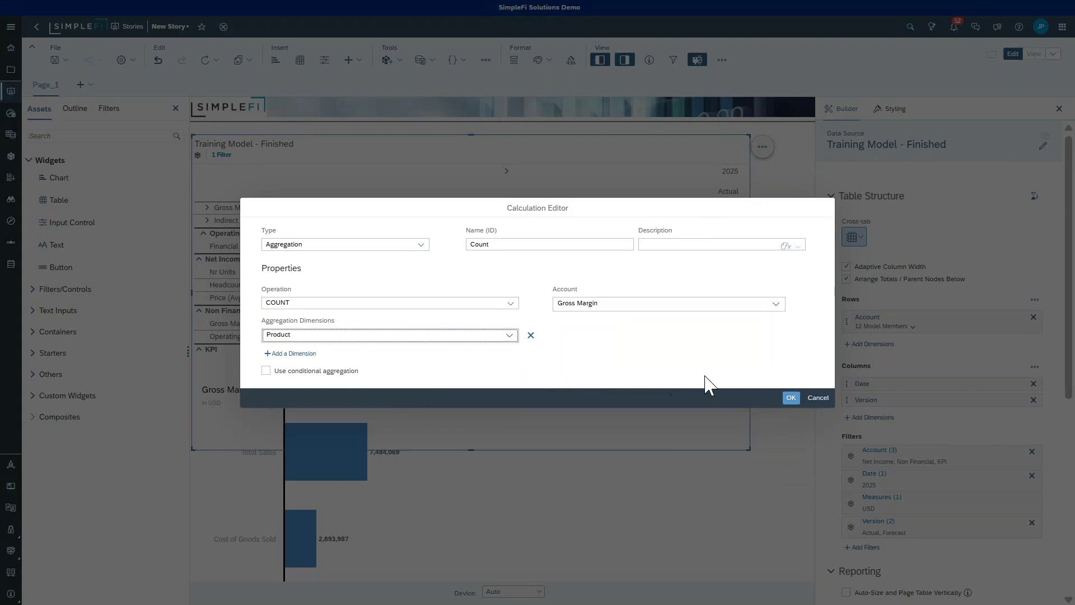
{"action": "left_click", "coordinate": [790, 399]}
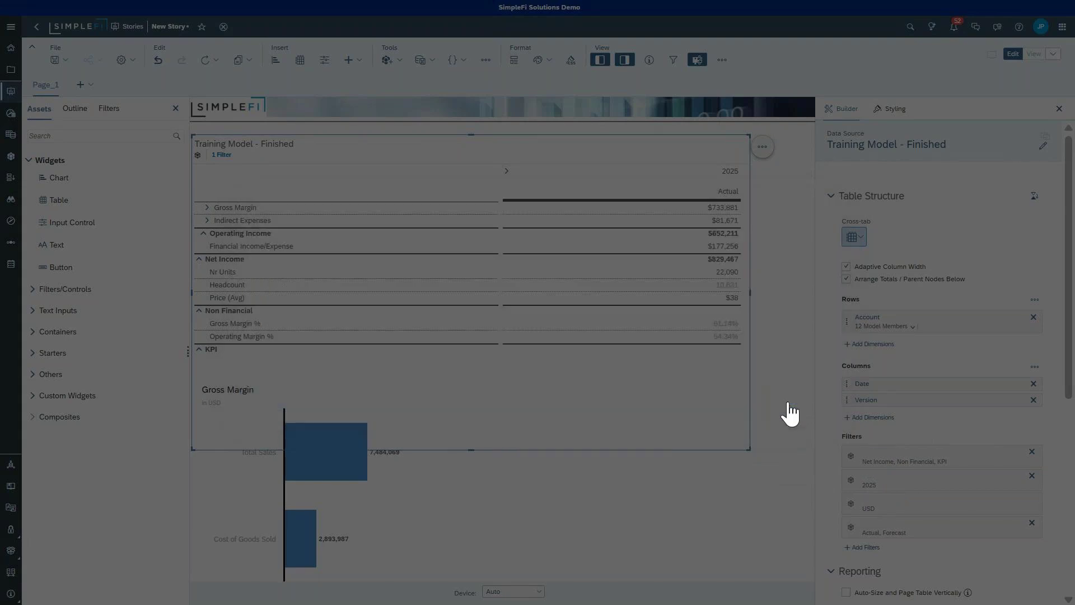
Step: Add the Count calculation to the accounts of the Gross Margin chart
{"action": "left_click", "coordinate": [392, 496]}
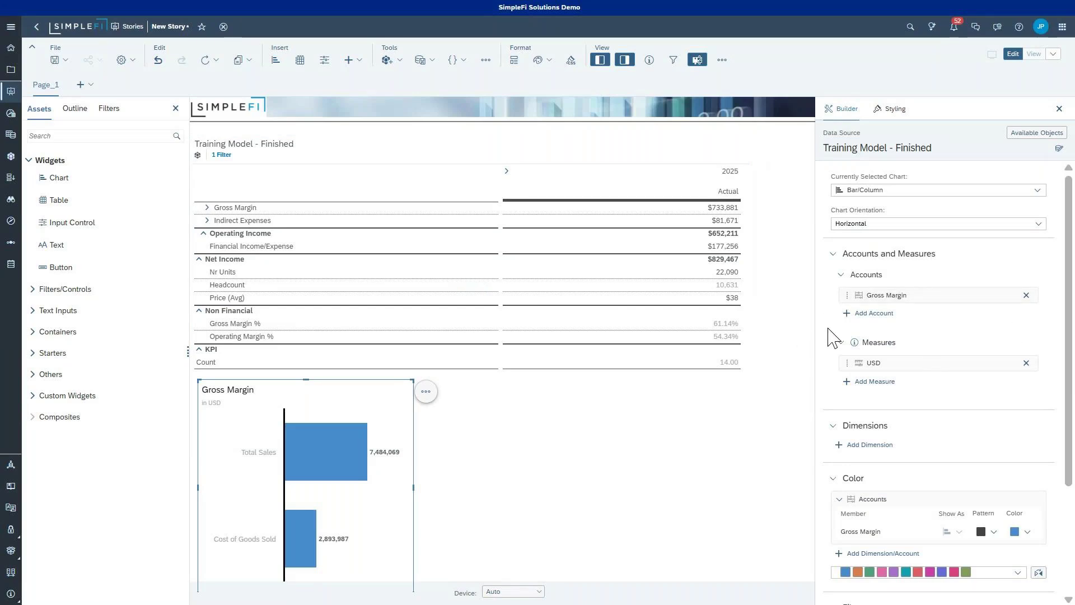
{"action": "left_click", "coordinate": [871, 317]}
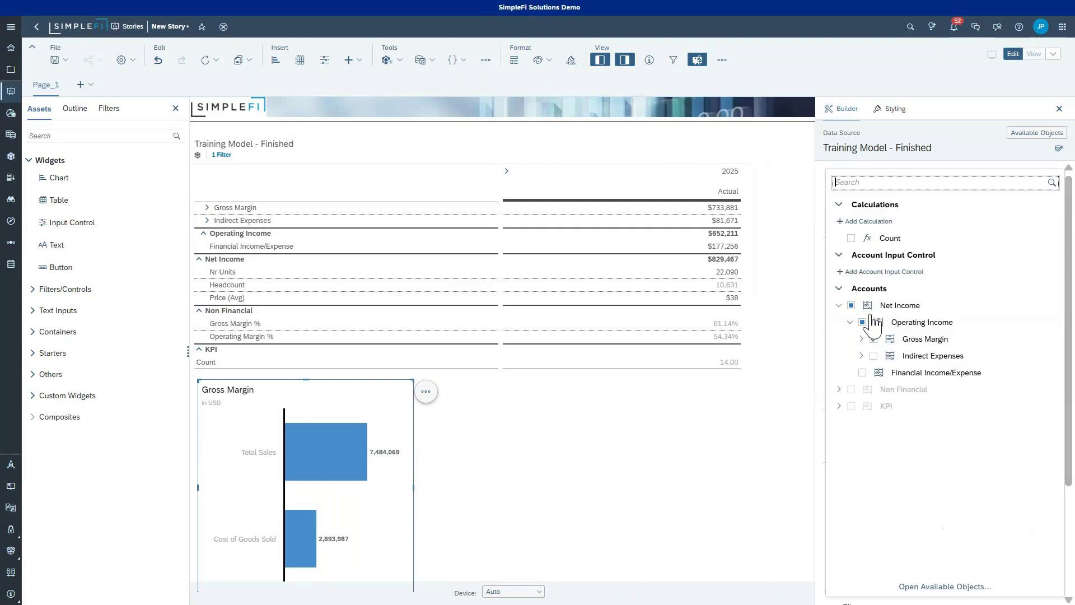
{"action": "left_click", "coordinate": [852, 239]}
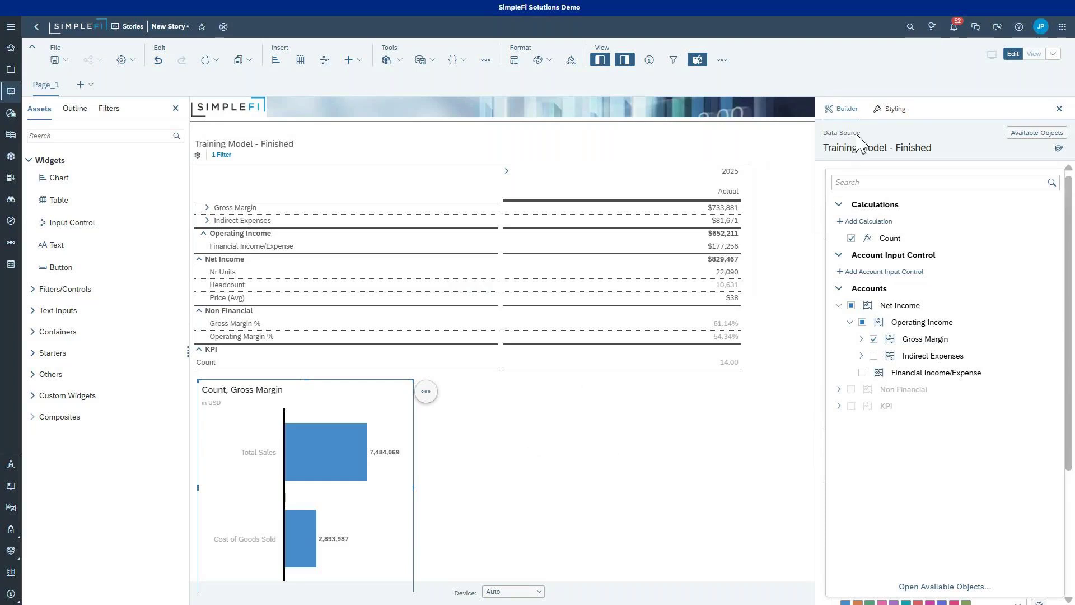
{"action": "left_click", "coordinate": [844, 116]}
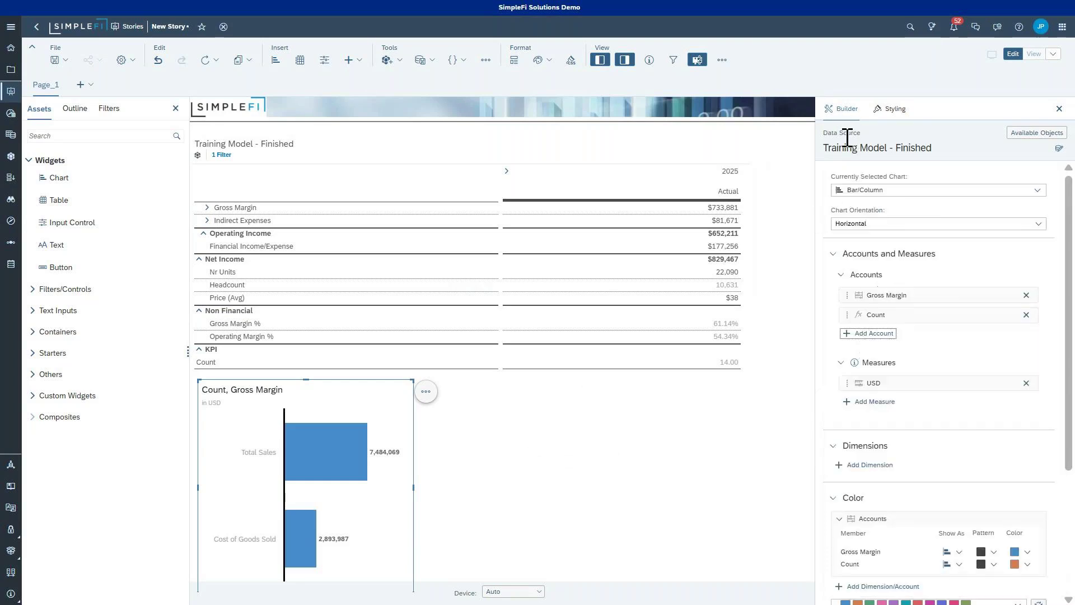
Step: Change the chart type to Combination Stacked Column & Line and remove Count from its accounts
{"action": "left_click", "coordinate": [859, 191]}
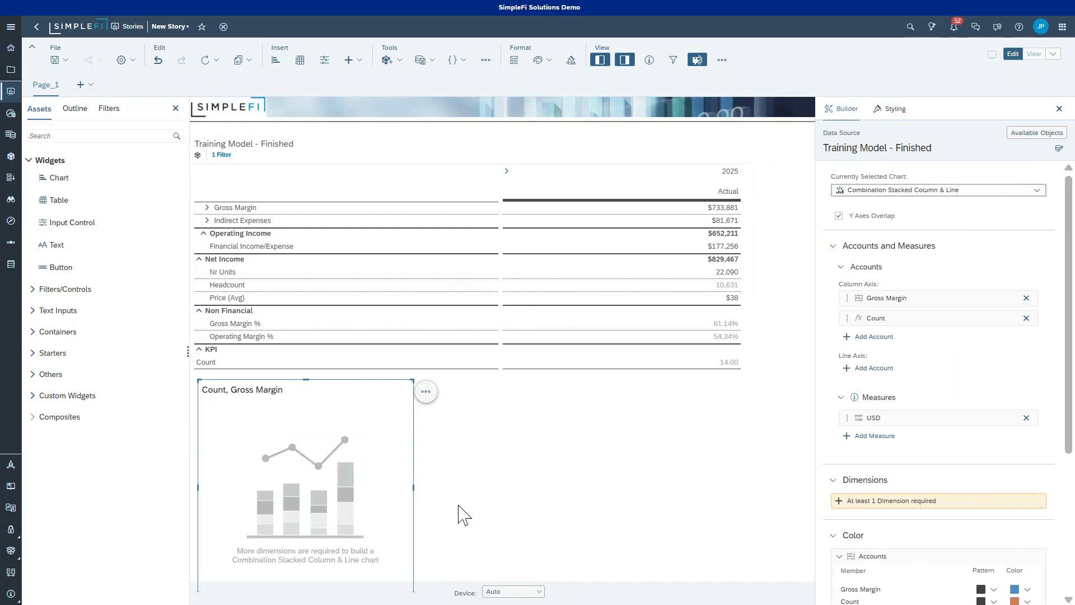
{"action": "left_click", "coordinate": [890, 502]}
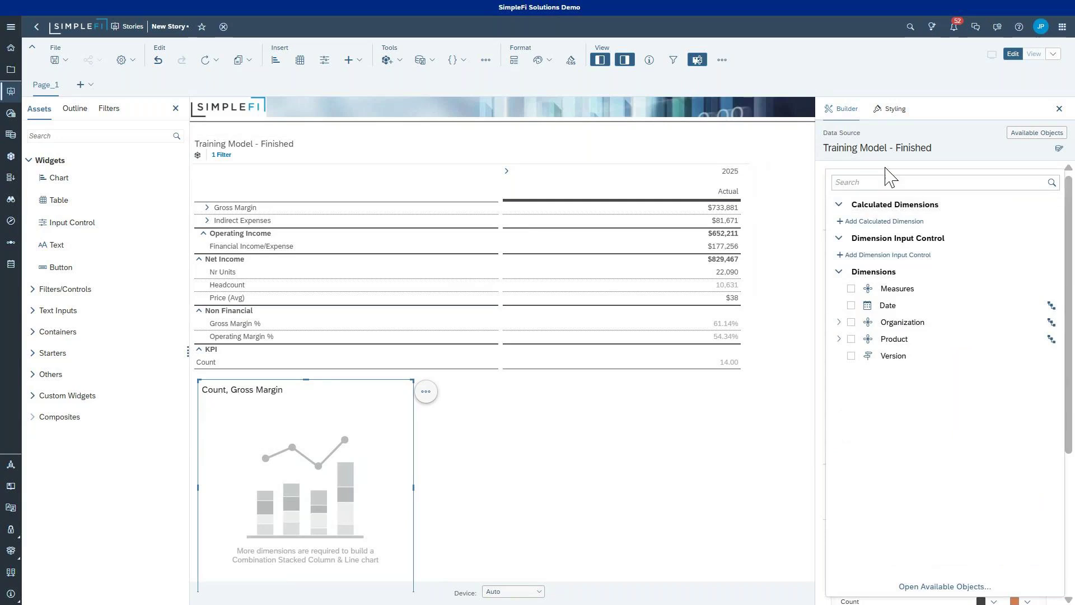
{"action": "key", "text": "Escape"}
{"action": "left_click", "coordinate": [1027, 318]}
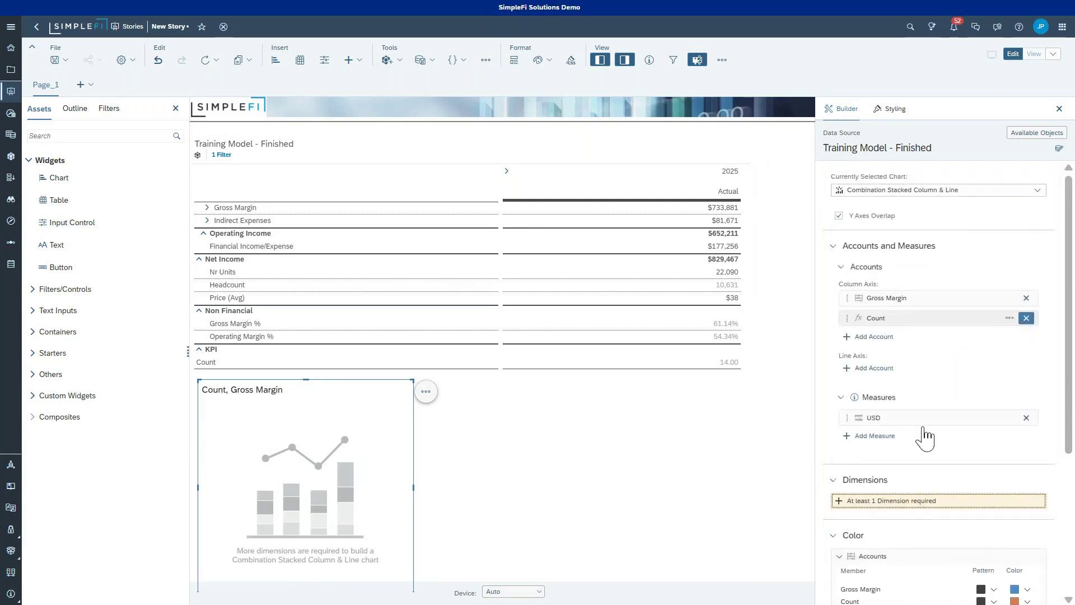
Step: Start a calculated dimension for the chart to review the available calculation types, leaving the editor without creating one
{"action": "left_click", "coordinate": [871, 482]}
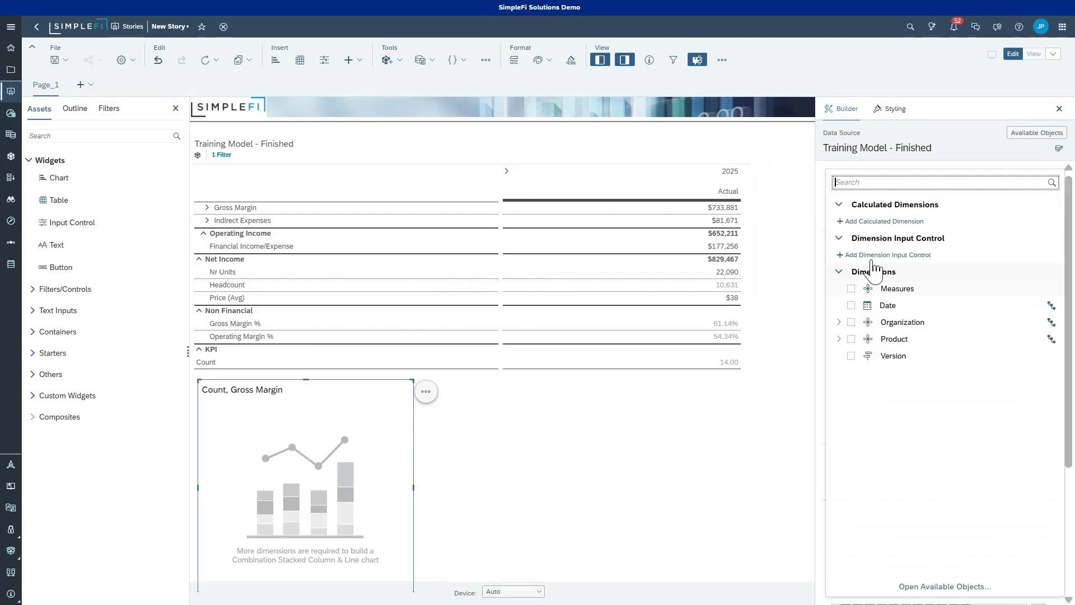
{"action": "left_click", "coordinate": [860, 223]}
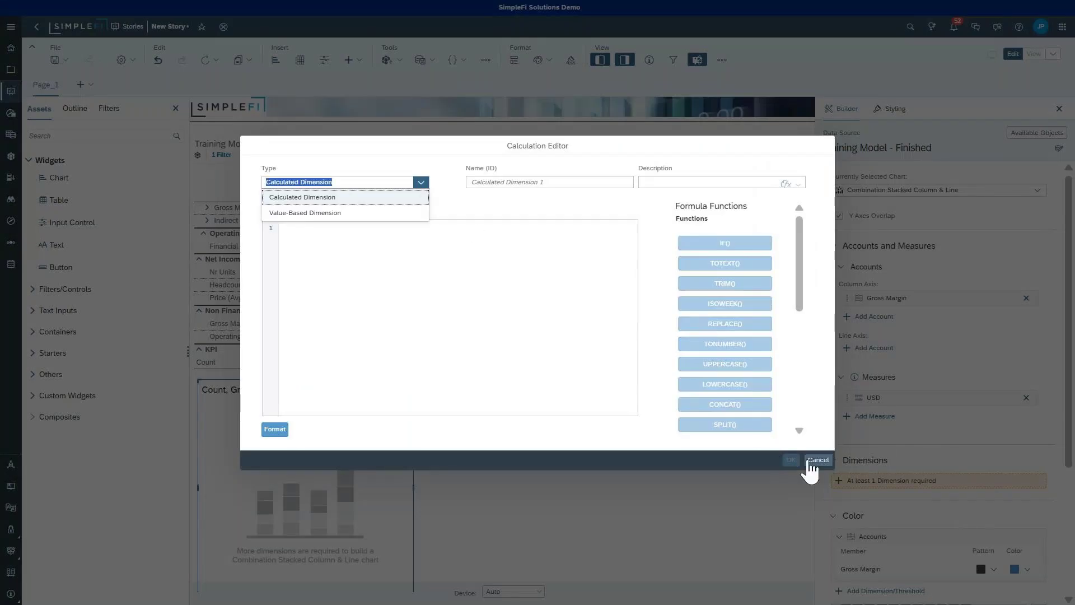
{"action": "left_click", "coordinate": [816, 460]}
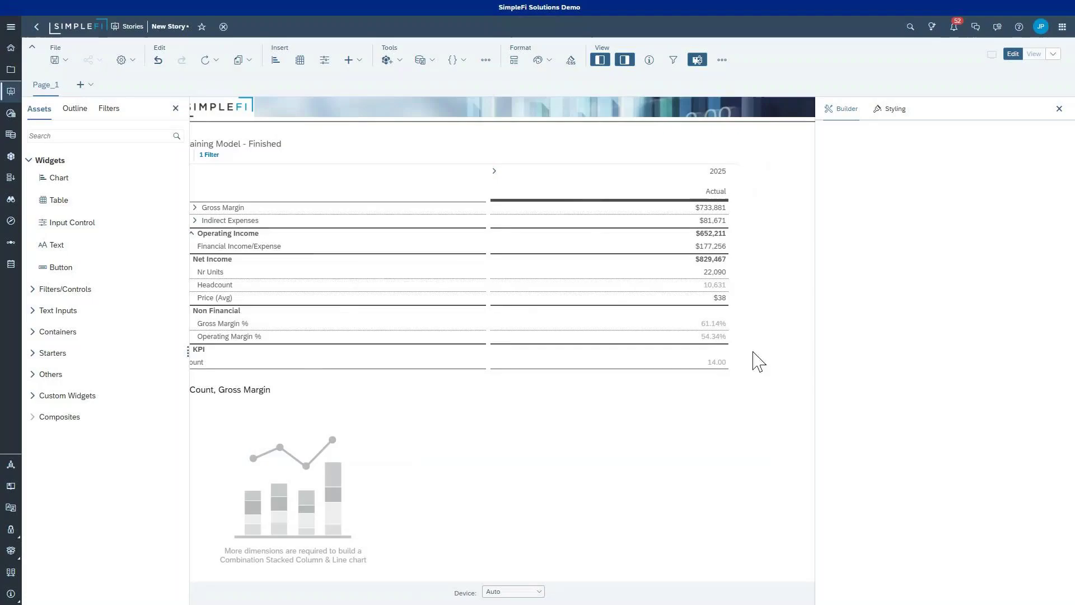
Step: Set the Gross Margin chart's type to Bar/Column and its orientation to Vertical
{"action": "left_click", "coordinate": [333, 472]}
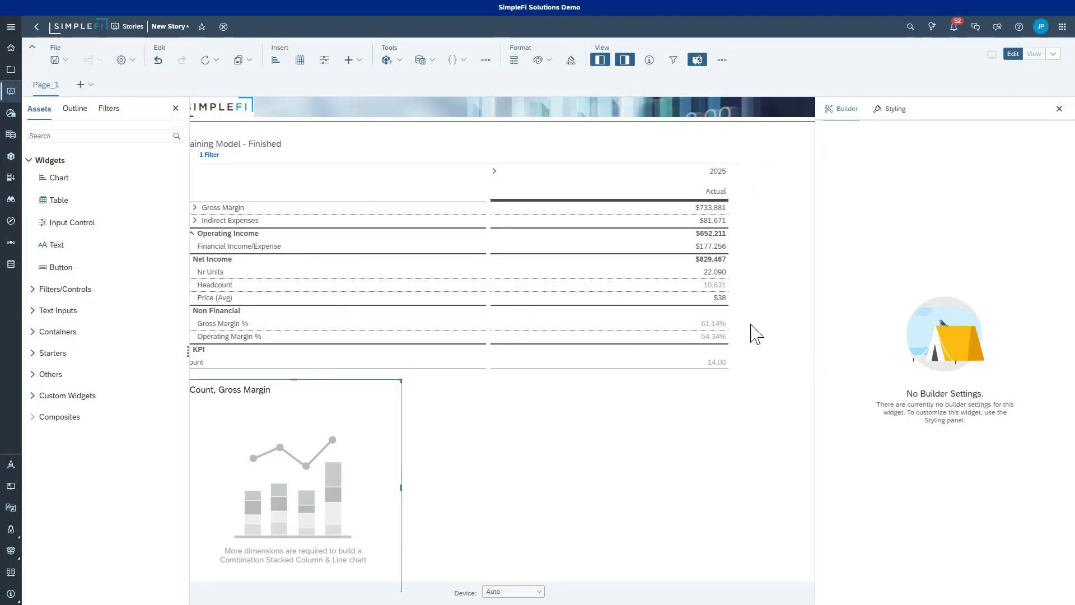
{"action": "left_click", "coordinate": [967, 194]}
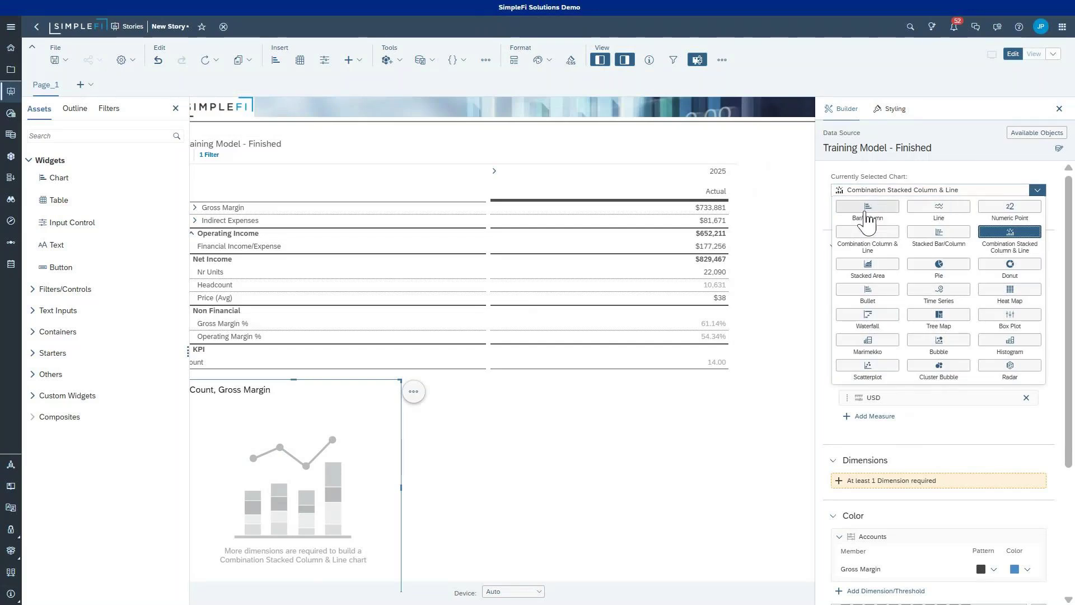
{"action": "left_click", "coordinate": [867, 216]}
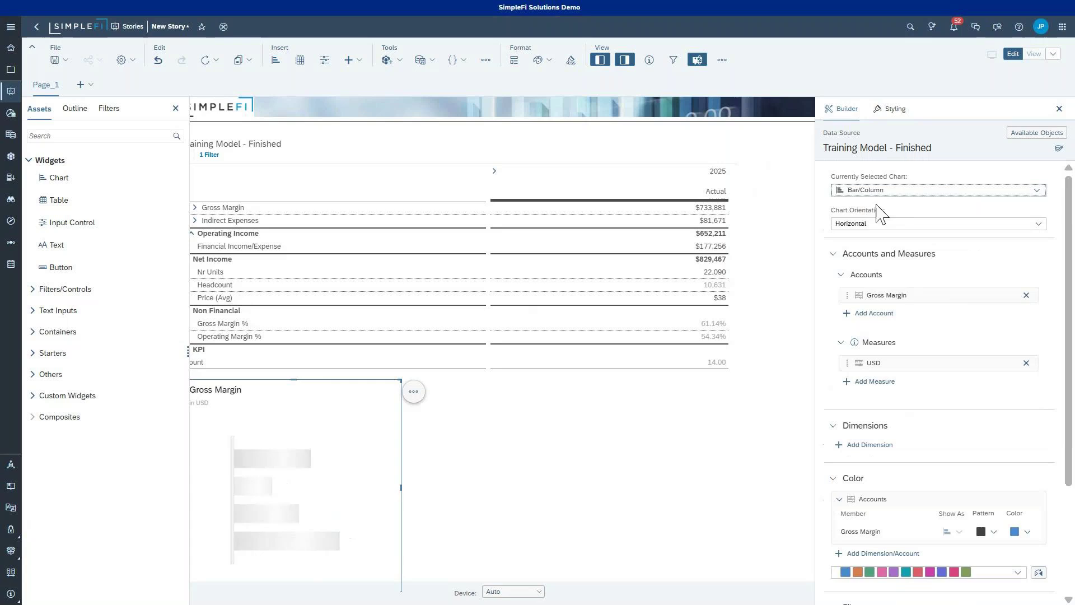
{"action": "left_click", "coordinate": [964, 193]}
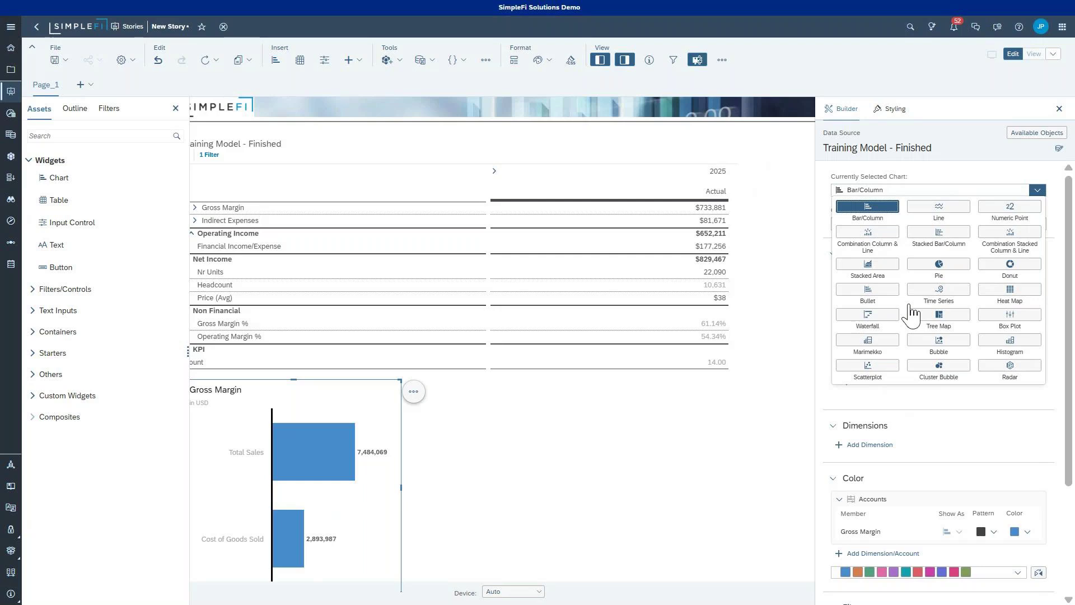
{"action": "left_click", "coordinate": [402, 482]}
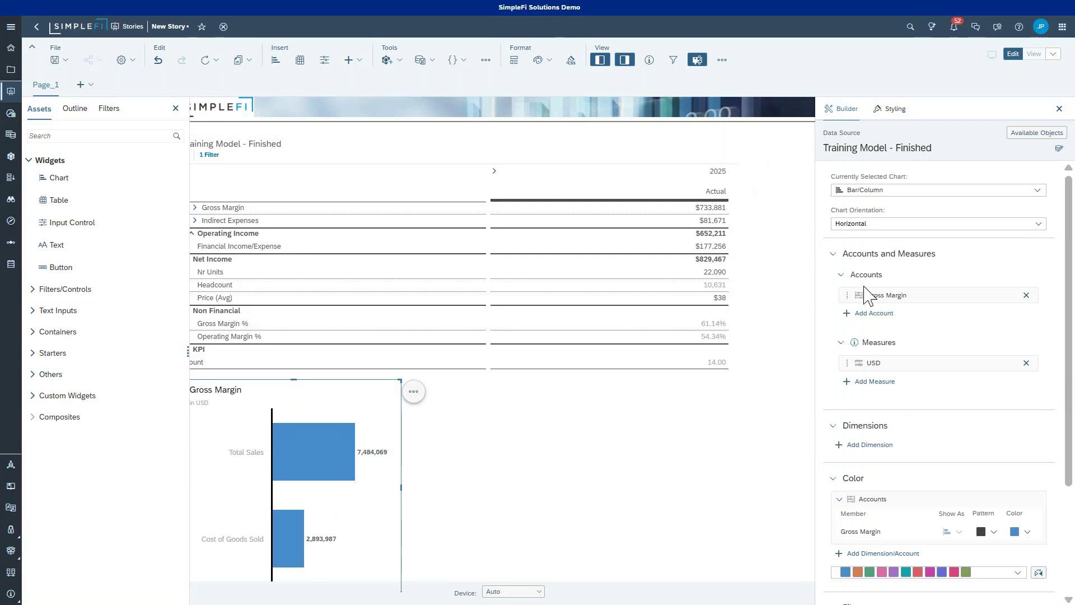
{"action": "left_click", "coordinate": [906, 224]}
{"action": "left_click", "coordinate": [896, 238]}
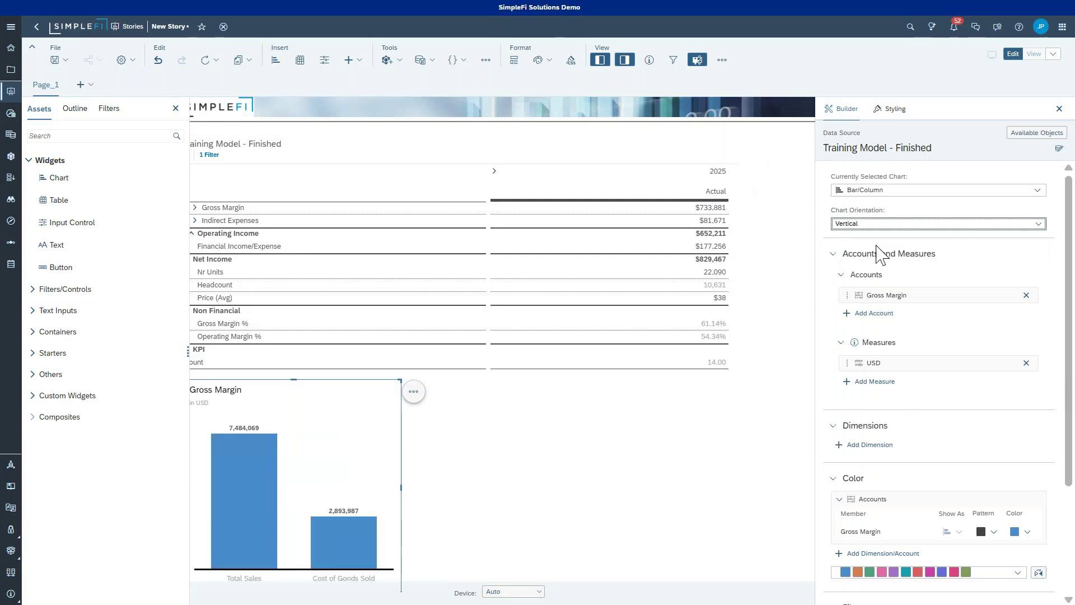
Step: Shorten the Gross Margin chart by lowering its upper edge so that it starts below the table's frame
{"action": "left_click", "coordinate": [580, 438]}
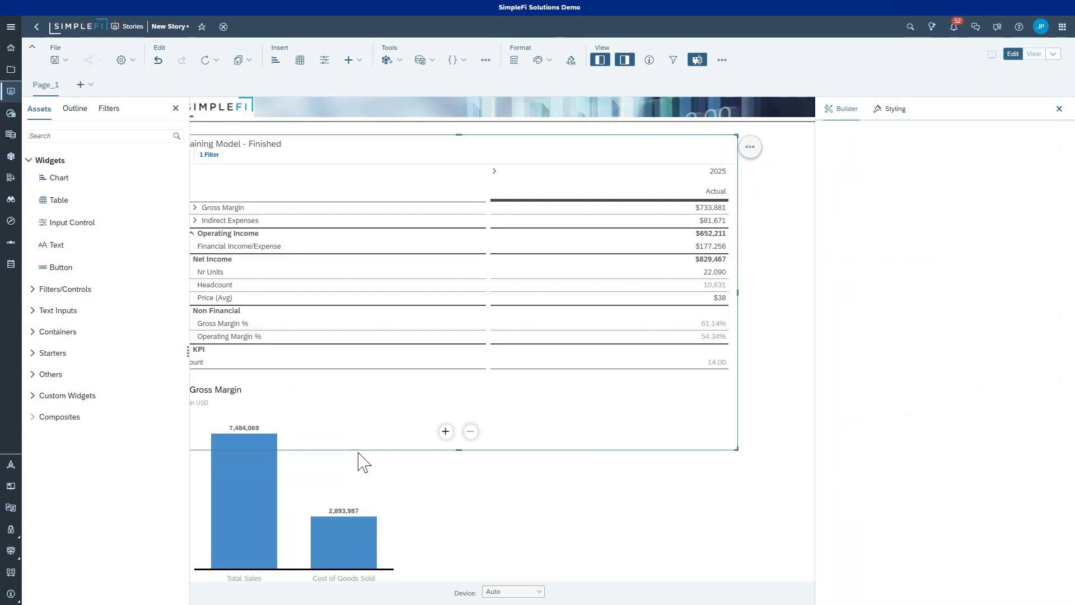
{"action": "left_click", "coordinate": [300, 395]}
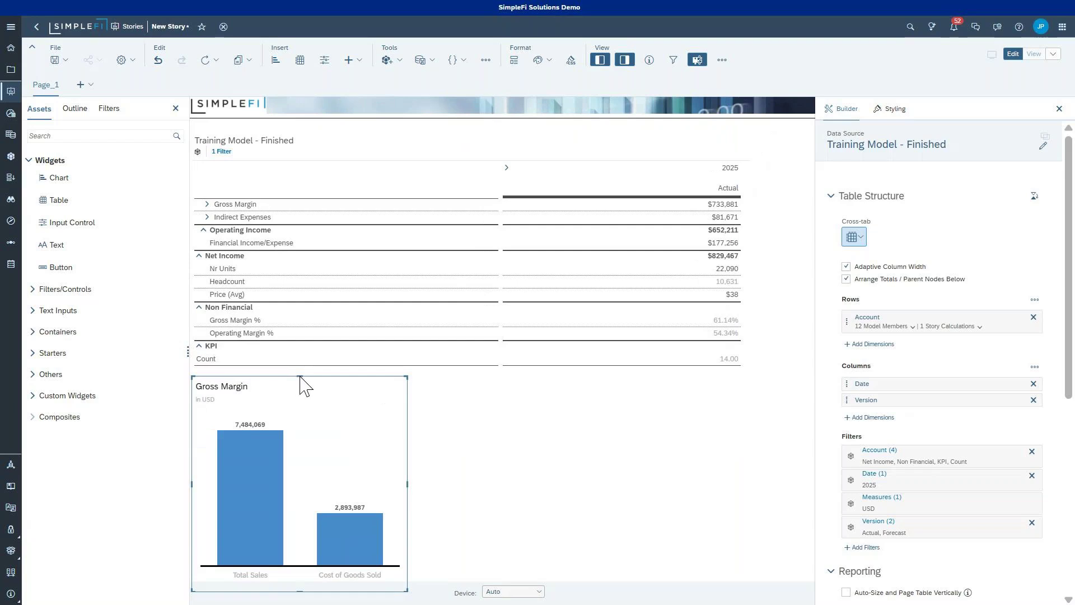
{"action": "left_click_drag", "start_coordinate": [302, 375], "coordinate": [299, 451]}
Step: Hide the Builder panel and shift the table to the right, freeing a column of space beside it
{"action": "left_click", "coordinate": [469, 477]}
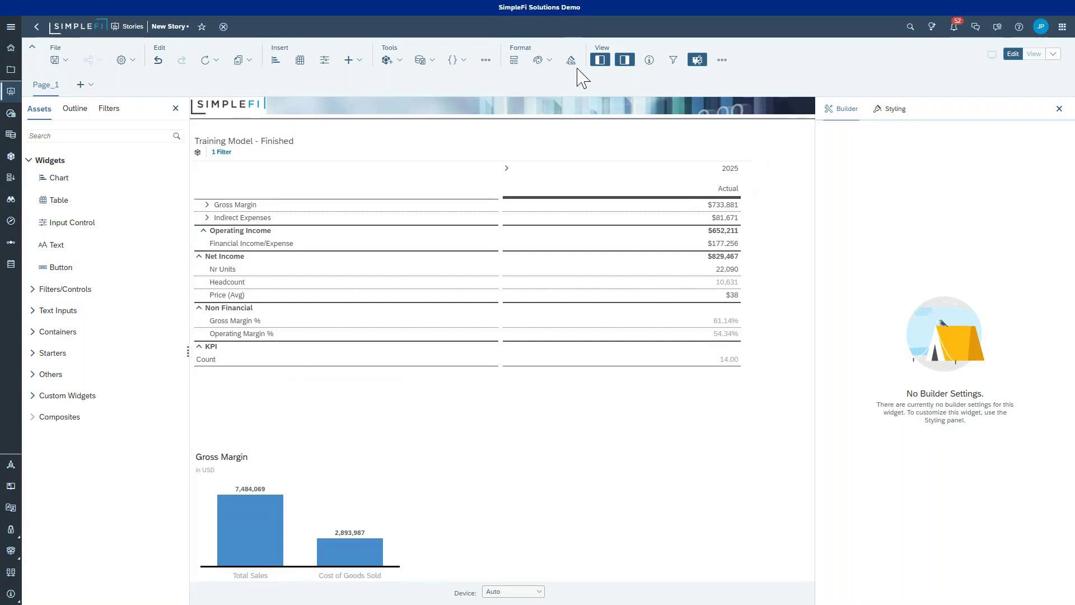
{"action": "left_click", "coordinate": [625, 60]}
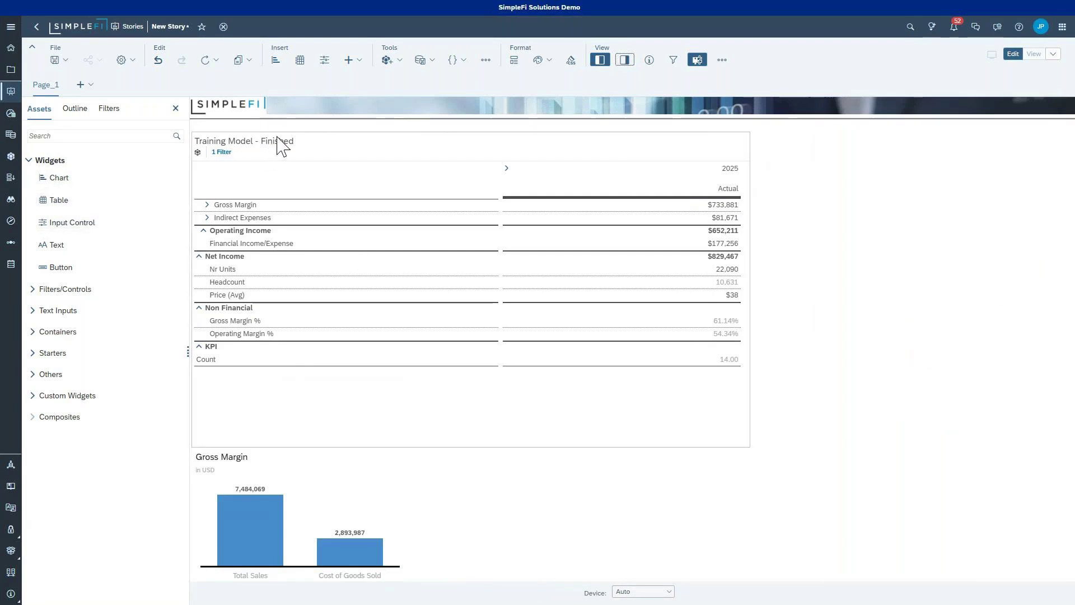
{"action": "left_click_drag", "start_coordinate": [283, 132], "coordinate": [402, 130]}
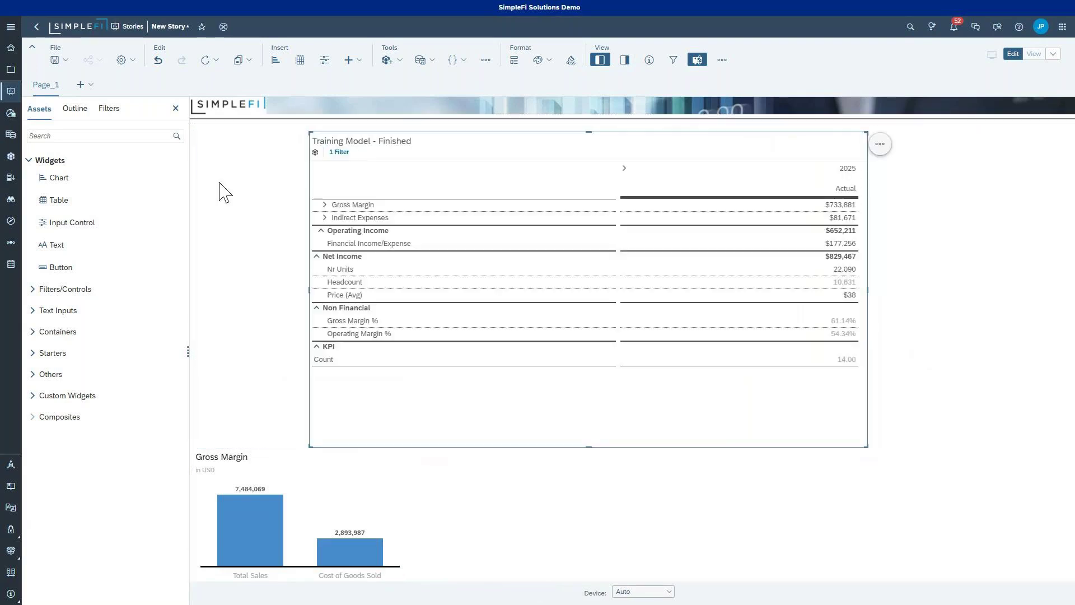
Step: Place an input control beside the table as a page filter by member on Organization, including All Members
{"action": "left_click_drag", "start_coordinate": [72, 223], "coordinate": [213, 174]}
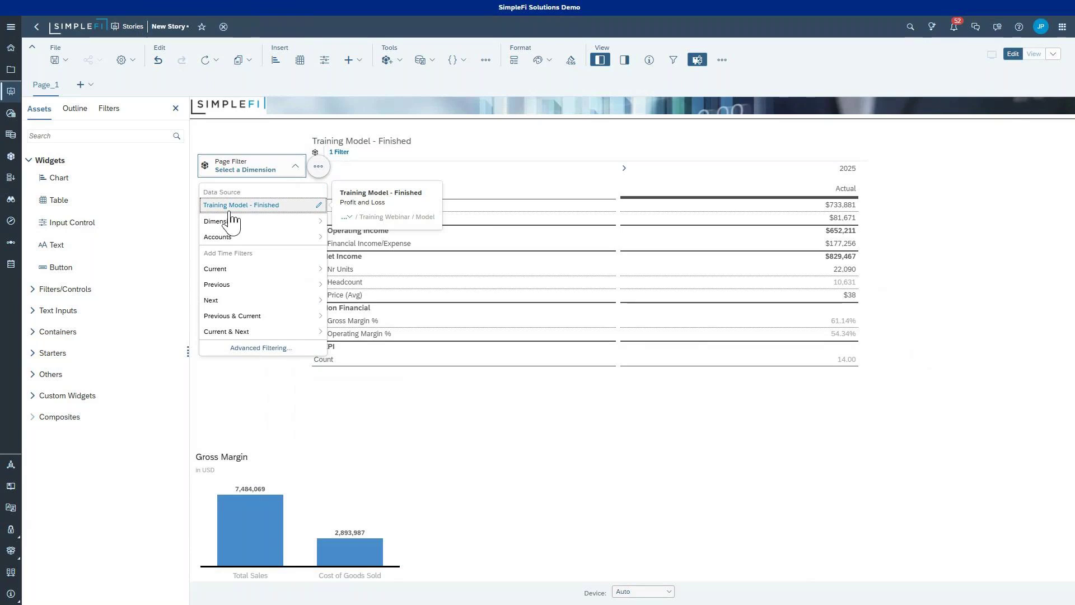
{"action": "left_click", "coordinate": [229, 222]}
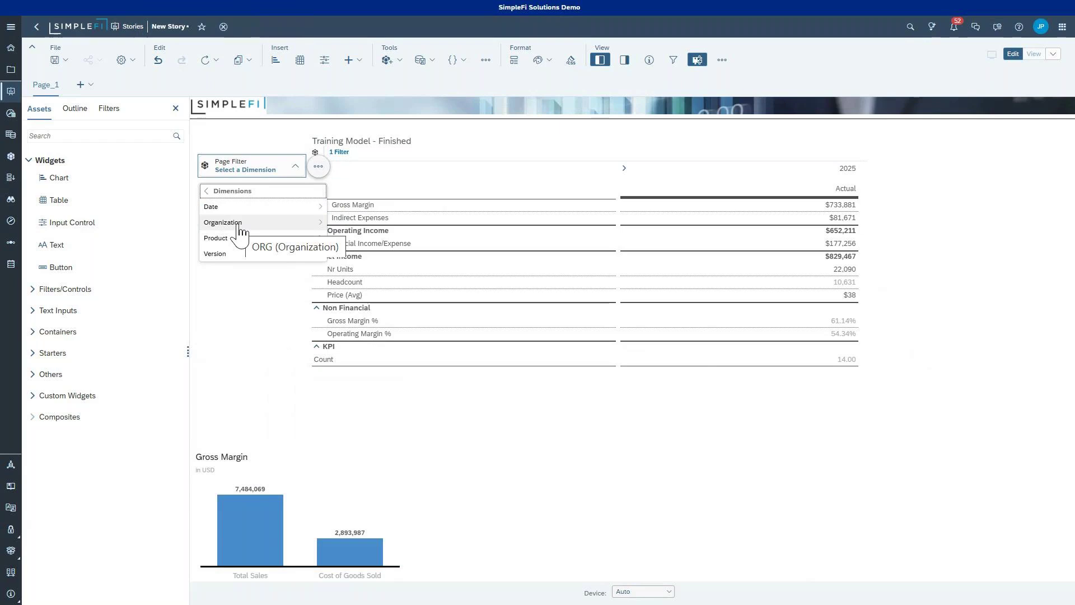
{"action": "left_click", "coordinate": [238, 223]}
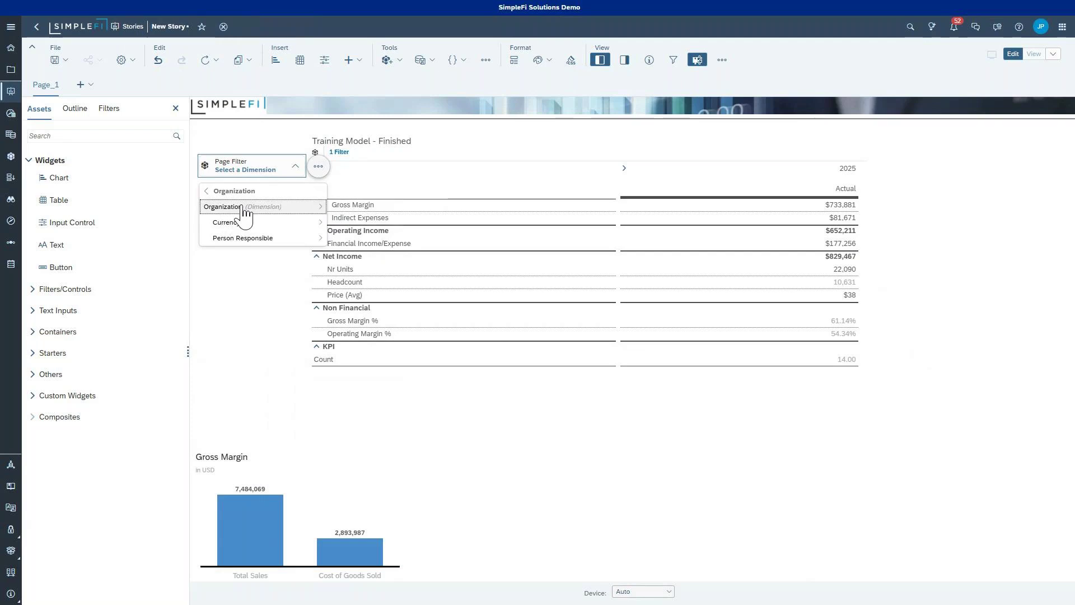
{"action": "mouse_move", "coordinate": [244, 212]}
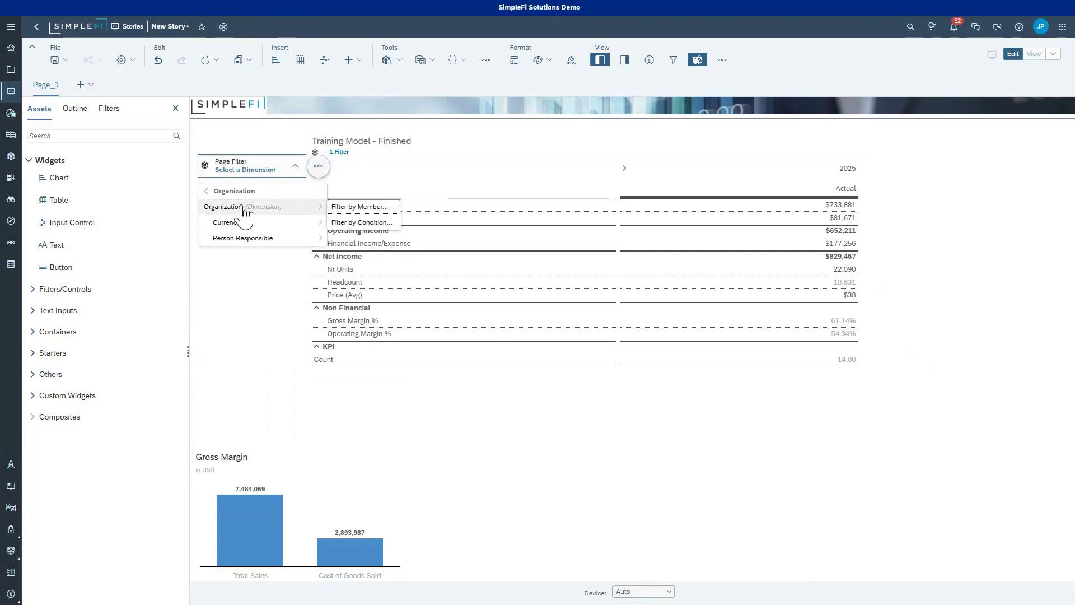
{"action": "left_click", "coordinate": [338, 211]}
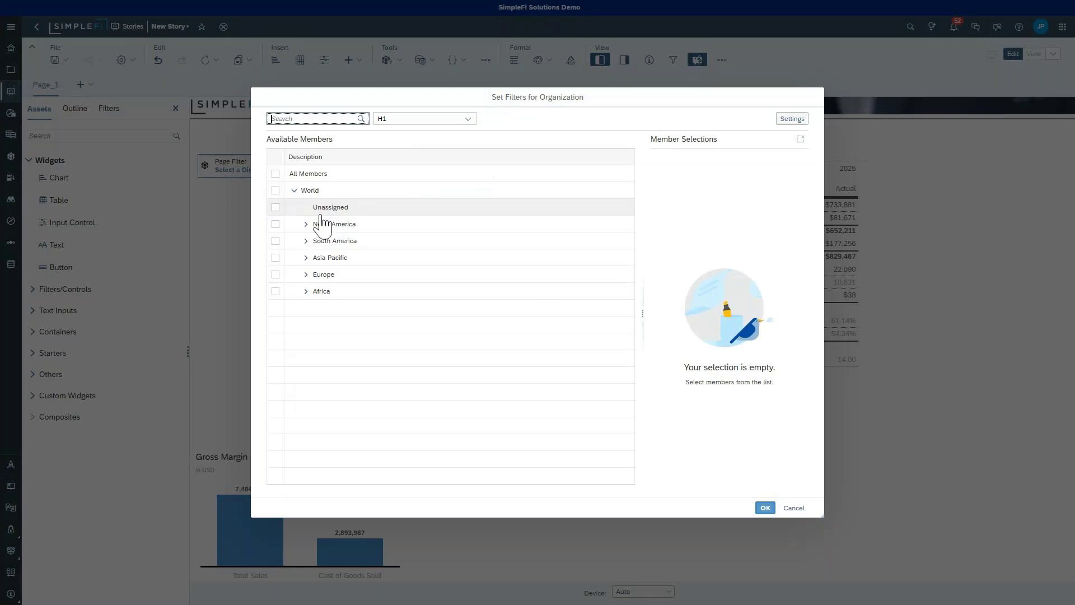
{"action": "left_click", "coordinate": [275, 174]}
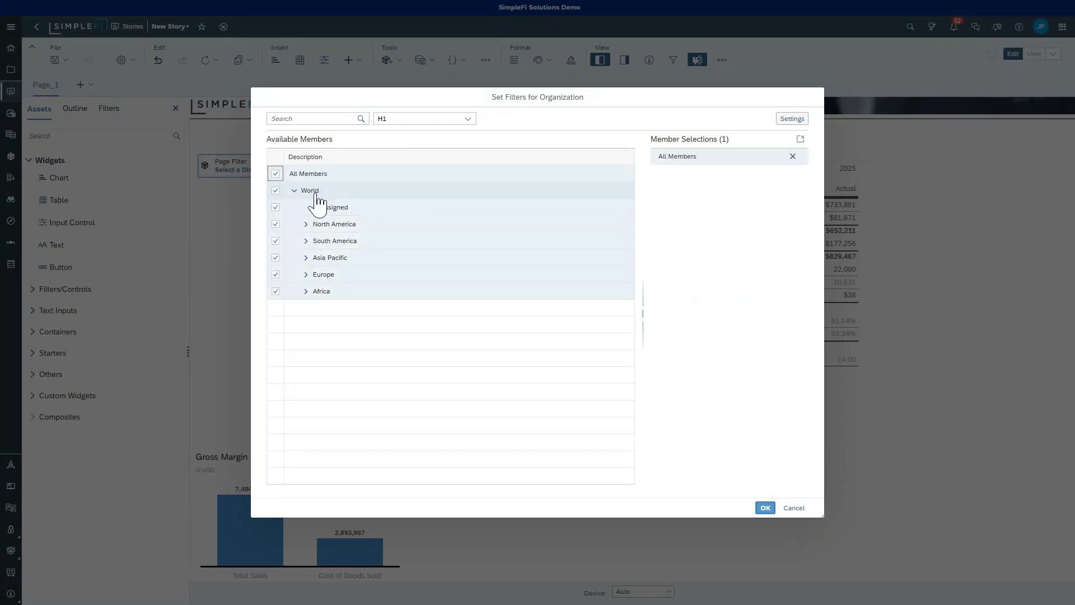
{"action": "left_click", "coordinate": [764, 514]}
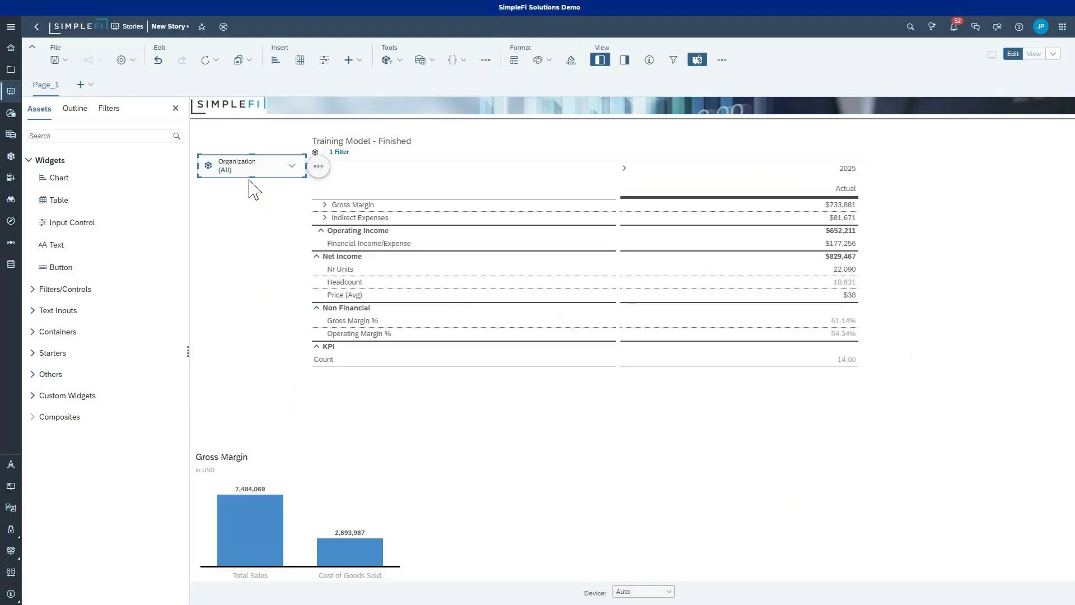
Step: Enlarge the Organization filter into an open member list with World expanded to show its regions
{"action": "left_click_drag", "start_coordinate": [250, 177], "coordinate": [257, 263]}
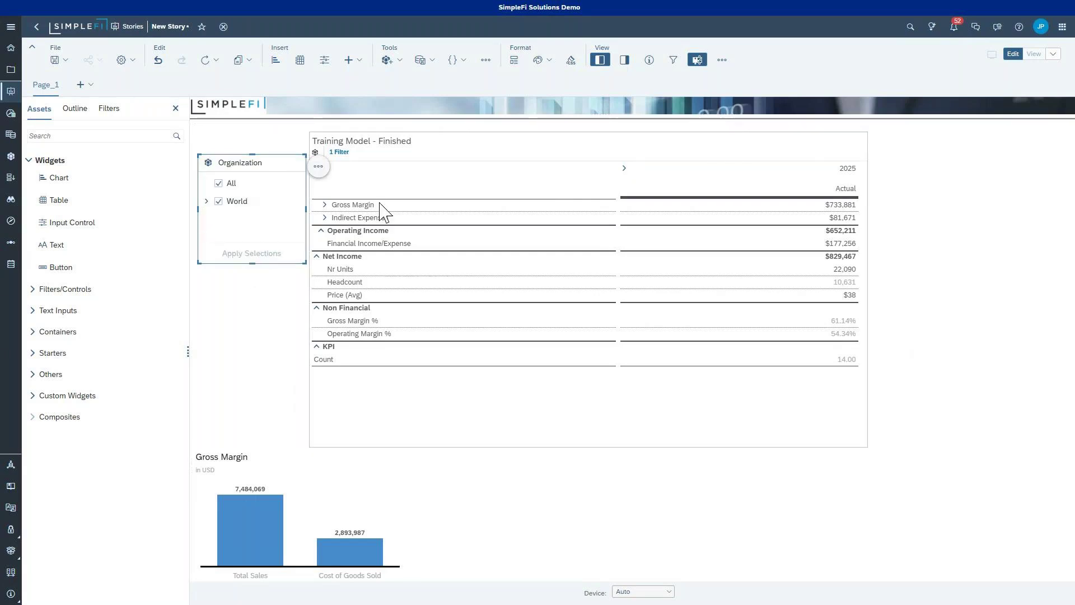
{"action": "left_click", "coordinate": [206, 202]}
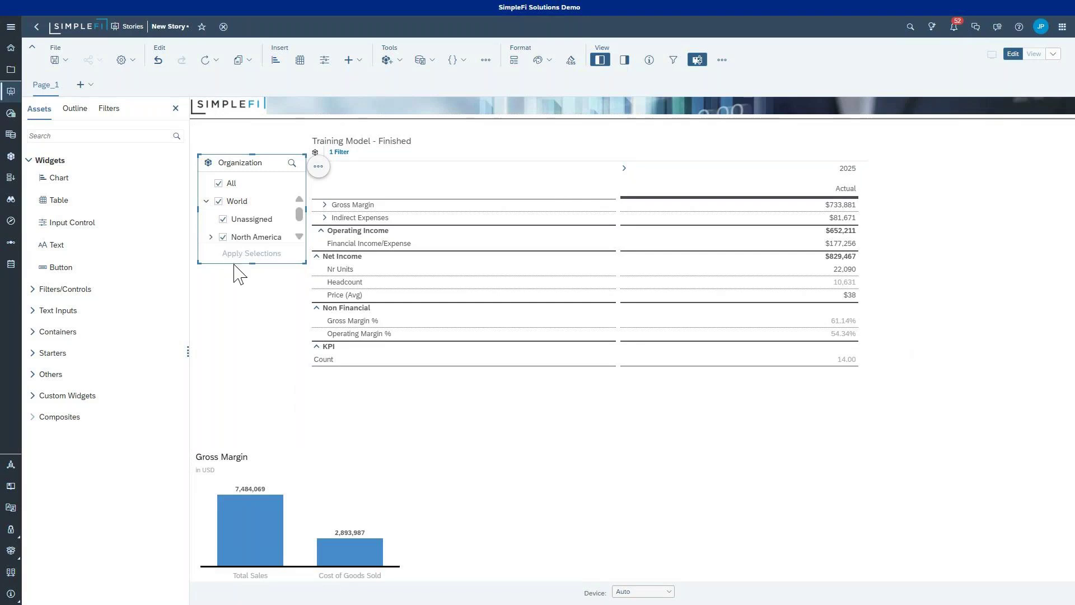
{"action": "left_click_drag", "start_coordinate": [251, 261], "coordinate": [251, 339]}
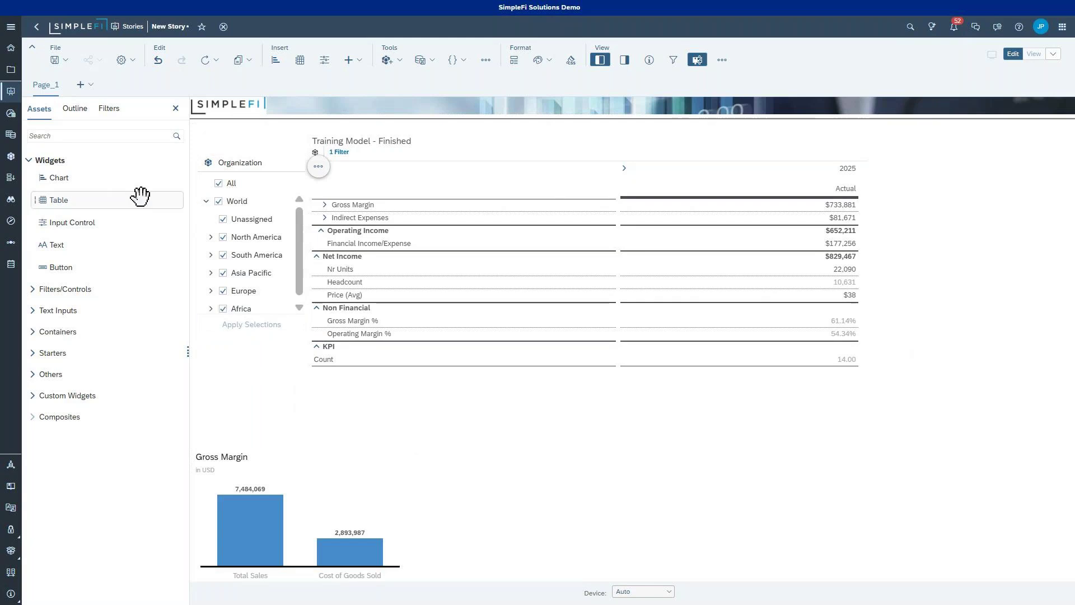
Step: Place an input control below the Organization filter as a Product page filter by member with All Members, and enlarge it into an open list
{"action": "left_click_drag", "start_coordinate": [39, 224], "coordinate": [194, 351]}
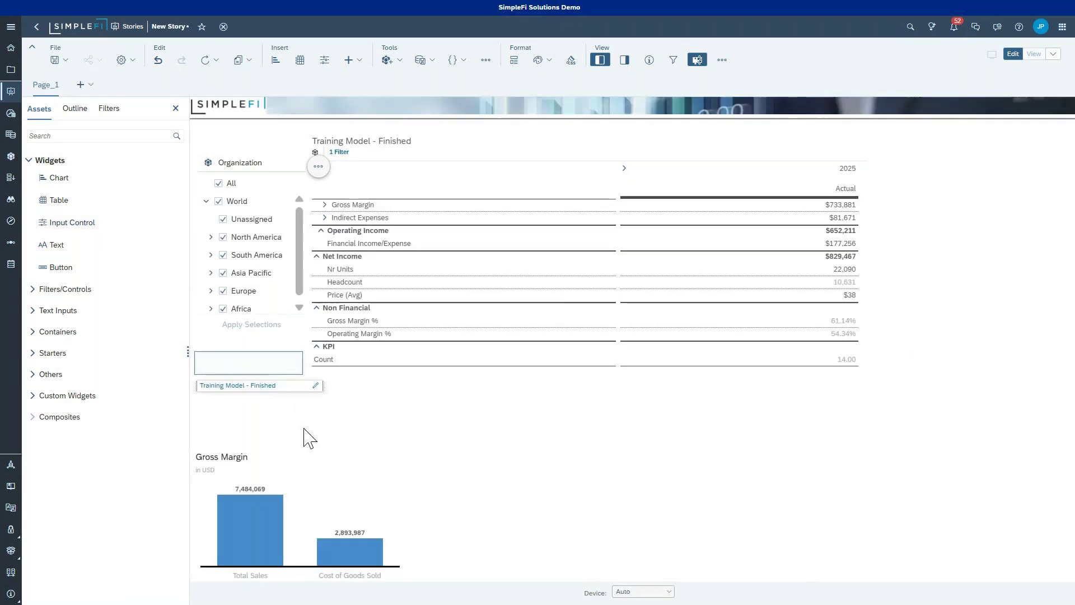
{"action": "left_click", "coordinate": [231, 421]}
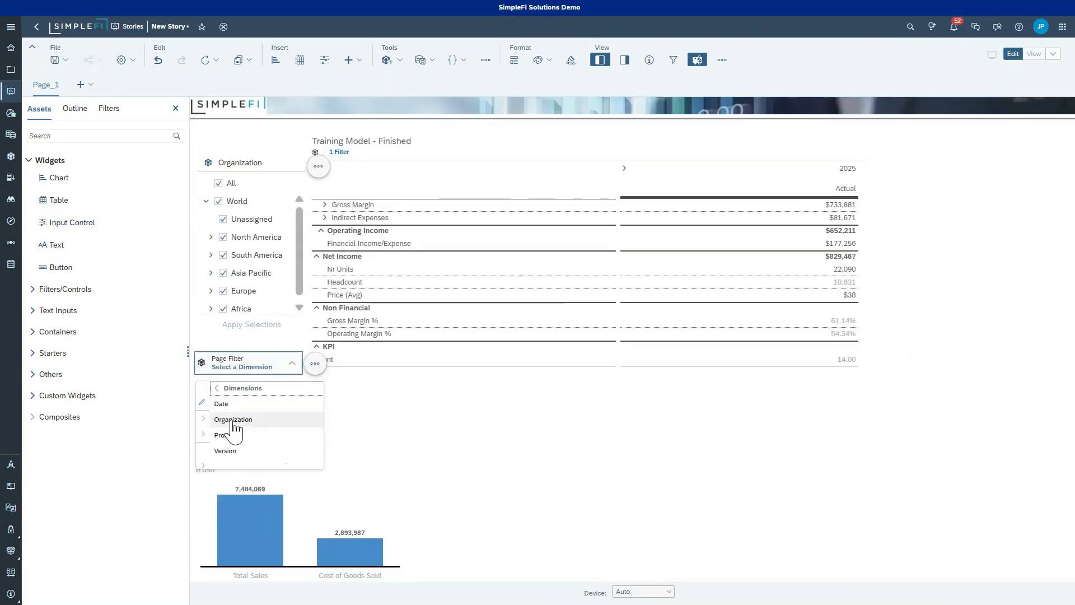
{"action": "left_click", "coordinate": [241, 436]}
{"action": "mouse_move", "coordinate": [241, 408]}
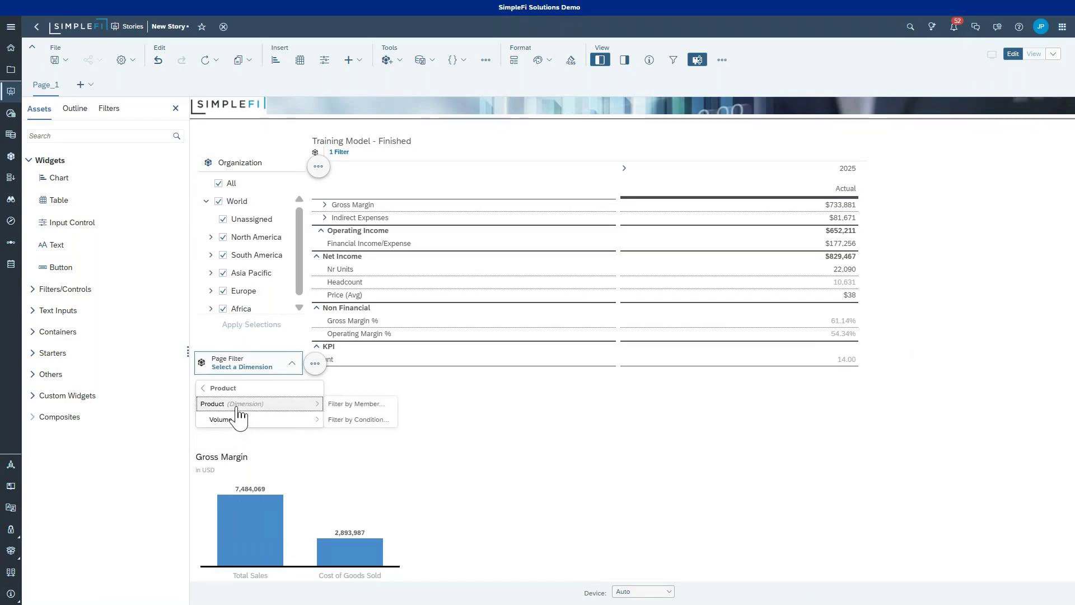
{"action": "left_click", "coordinate": [336, 405]}
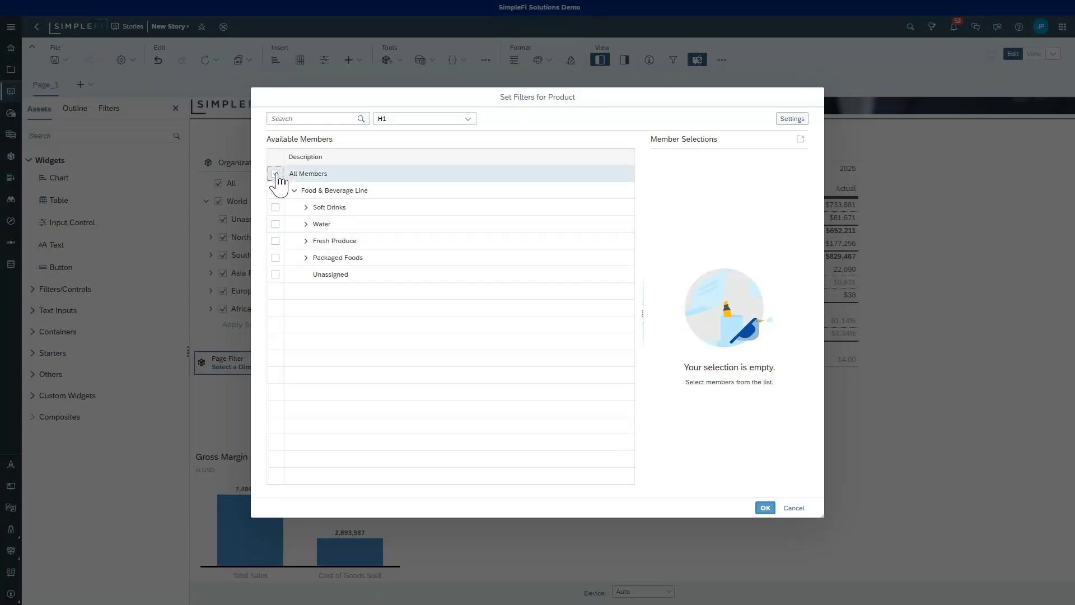
{"action": "left_click", "coordinate": [275, 173]}
{"action": "left_click", "coordinate": [766, 509]}
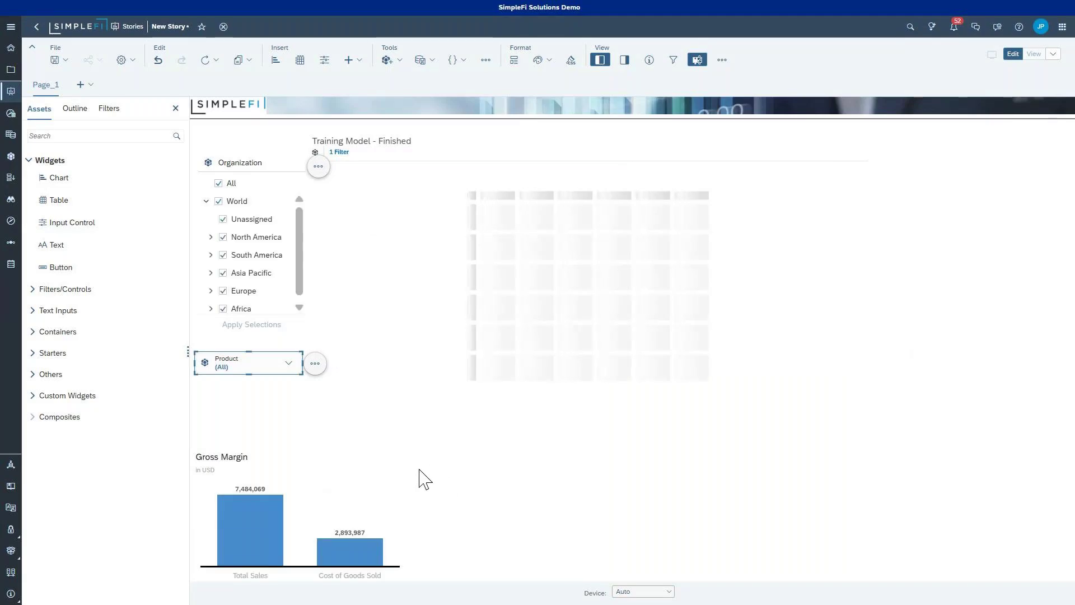
{"action": "left_click_drag", "start_coordinate": [249, 375], "coordinate": [254, 447]}
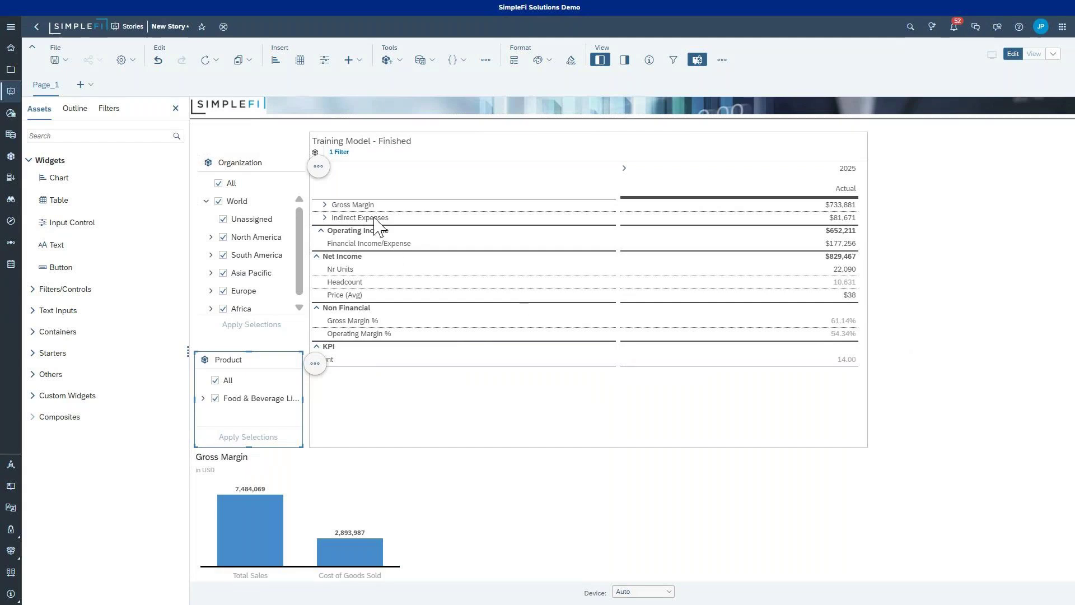
Step: Check the hierarchy setting of the Account dimension in the table's rows
{"action": "left_click", "coordinate": [345, 214]}
{"action": "left_click", "coordinate": [625, 60]}
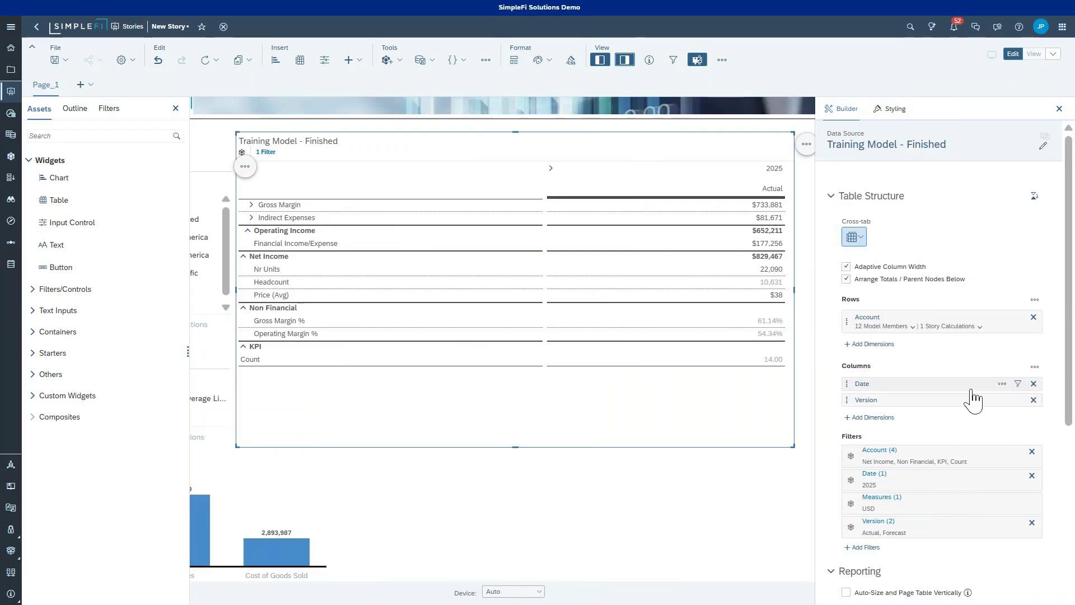
{"action": "left_click", "coordinate": [1003, 318]}
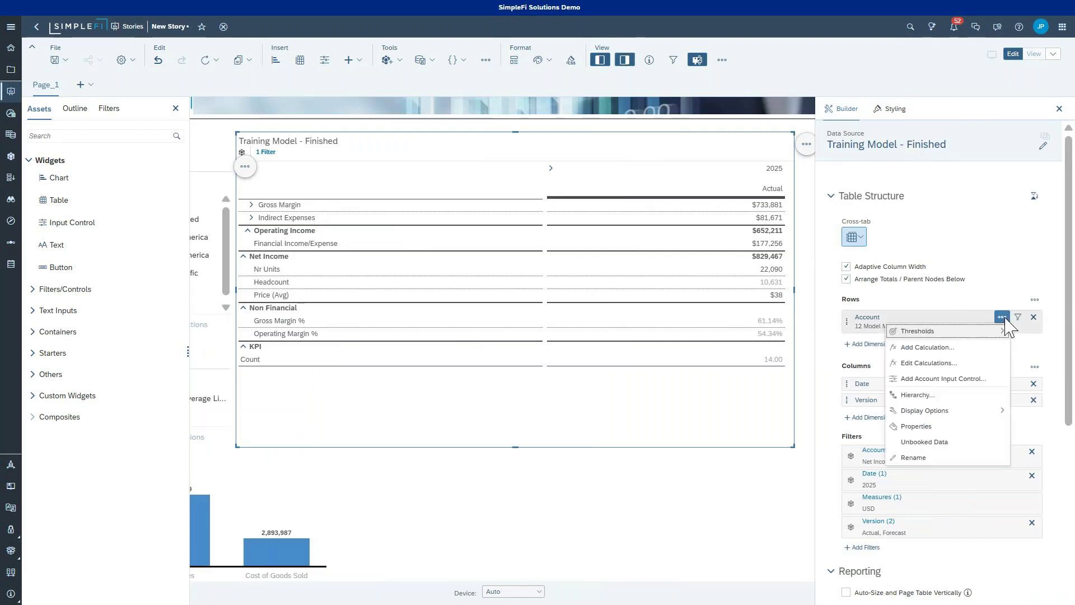
{"action": "left_click", "coordinate": [964, 395]}
{"action": "left_click", "coordinate": [640, 351]}
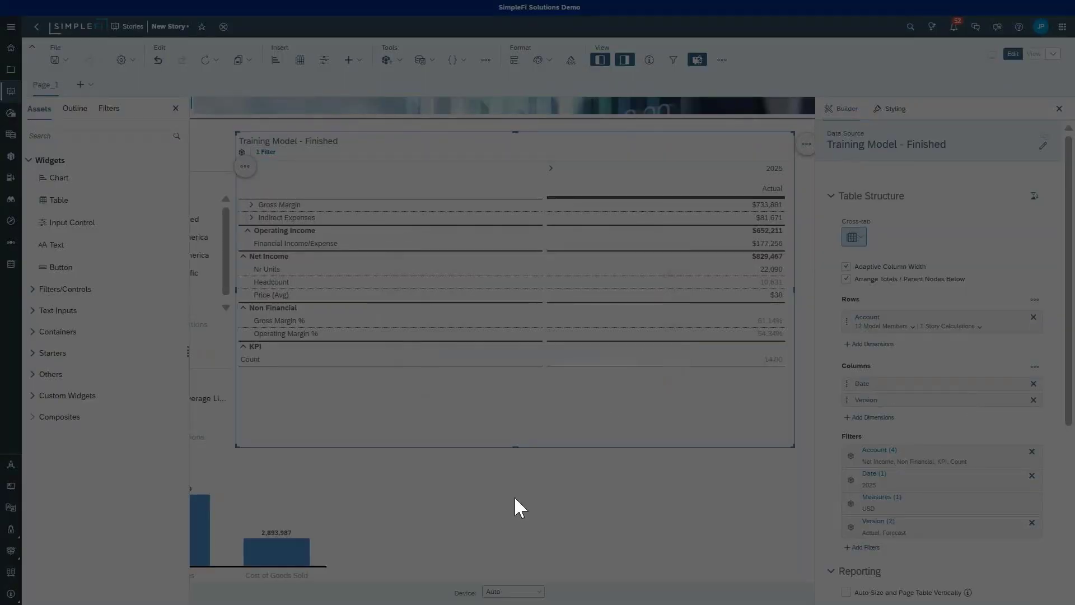
{"action": "left_click", "coordinate": [503, 513]}
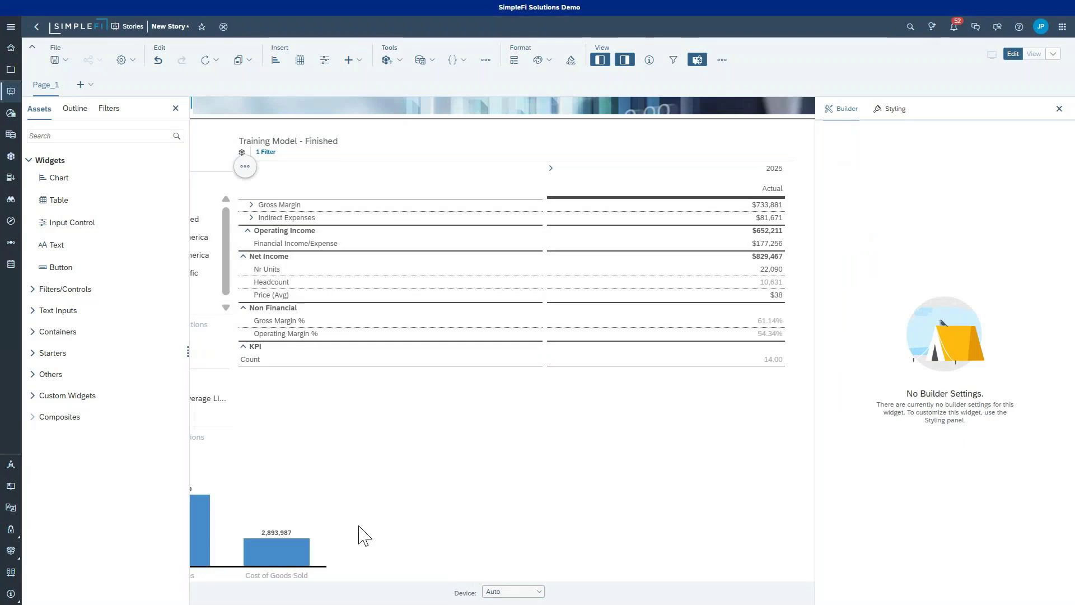
{"action": "left_click", "coordinate": [487, 440]}
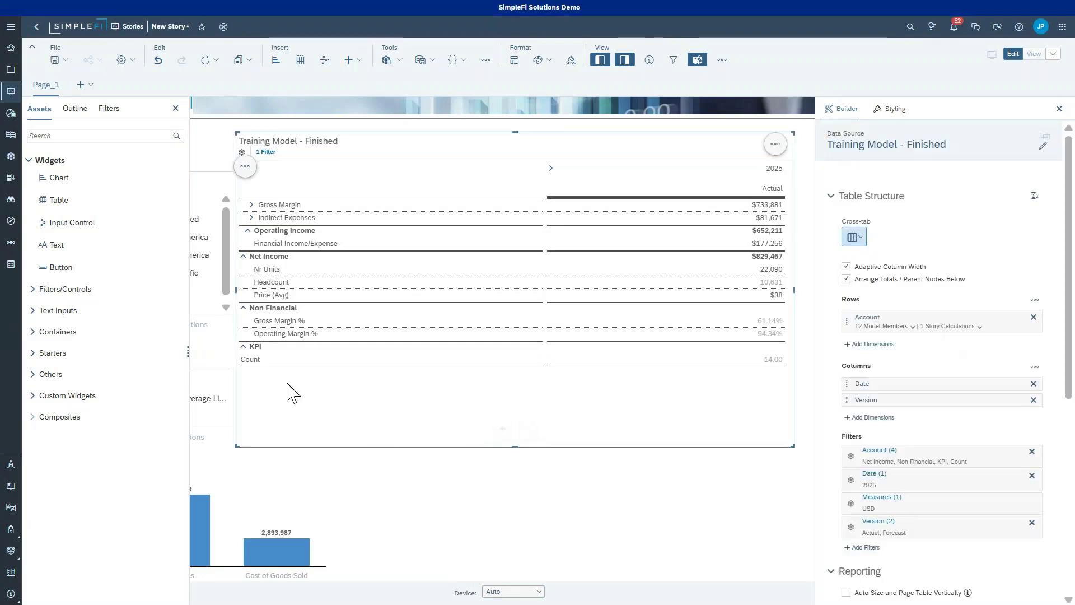
Step: Hide the side panels and move the Gross Margin chart under the table, aligned with the table's right edge
{"action": "left_click", "coordinate": [176, 109]}
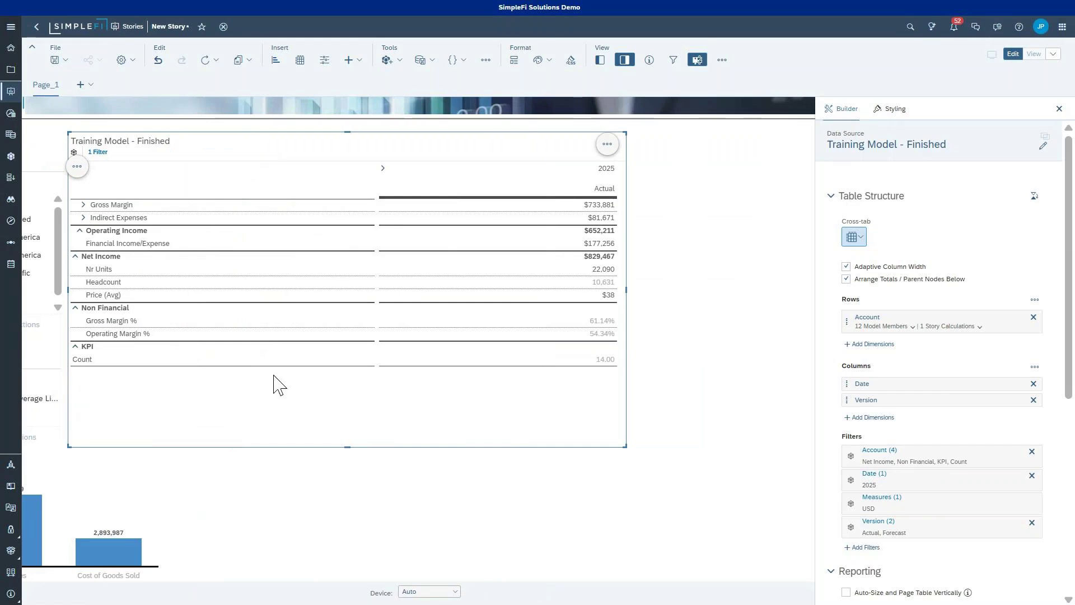
{"action": "left_click", "coordinate": [625, 60]}
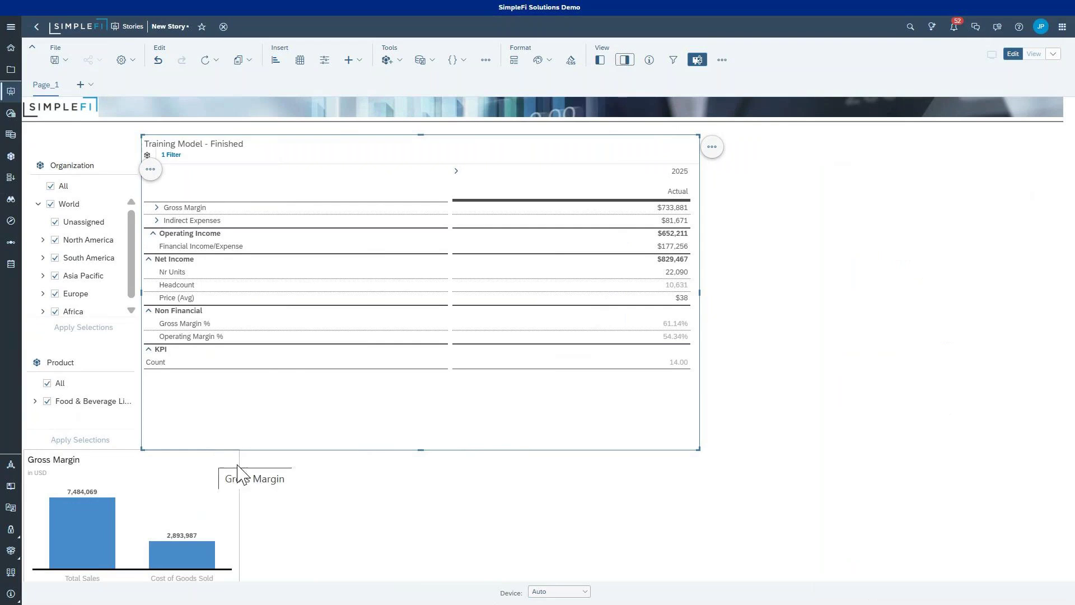
{"action": "left_click_drag", "start_coordinate": [237, 473], "coordinate": [615, 96]}
Step: Add a Date filter for 2025 applied to all pages and pin it above the page
{"action": "left_click", "coordinate": [600, 60]}
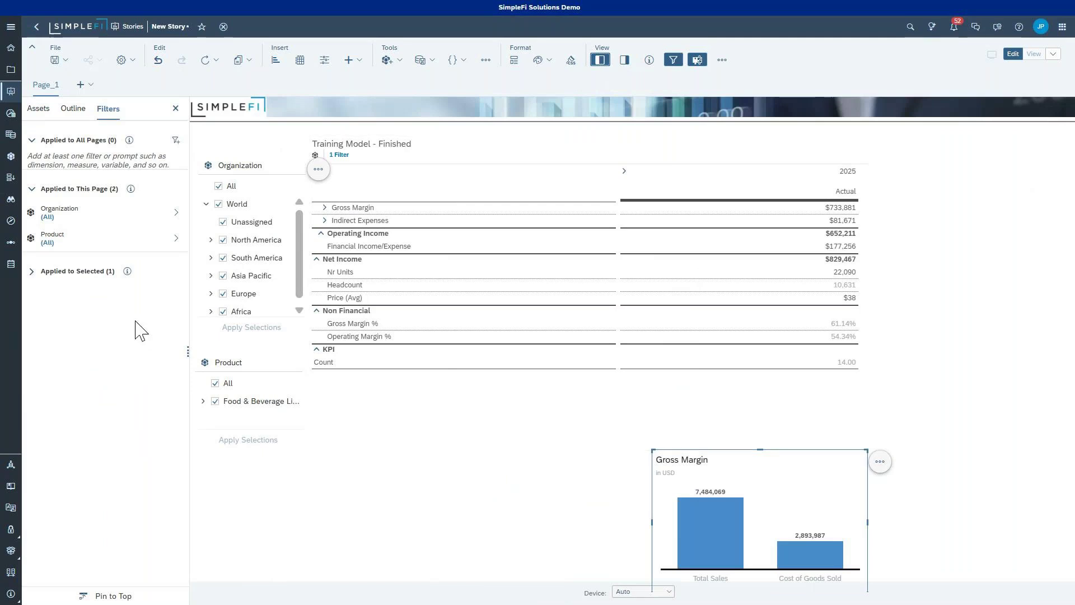
{"action": "left_click", "coordinate": [176, 140]}
{"action": "left_click", "coordinate": [215, 186]}
{"action": "mouse_move", "coordinate": [213, 173]}
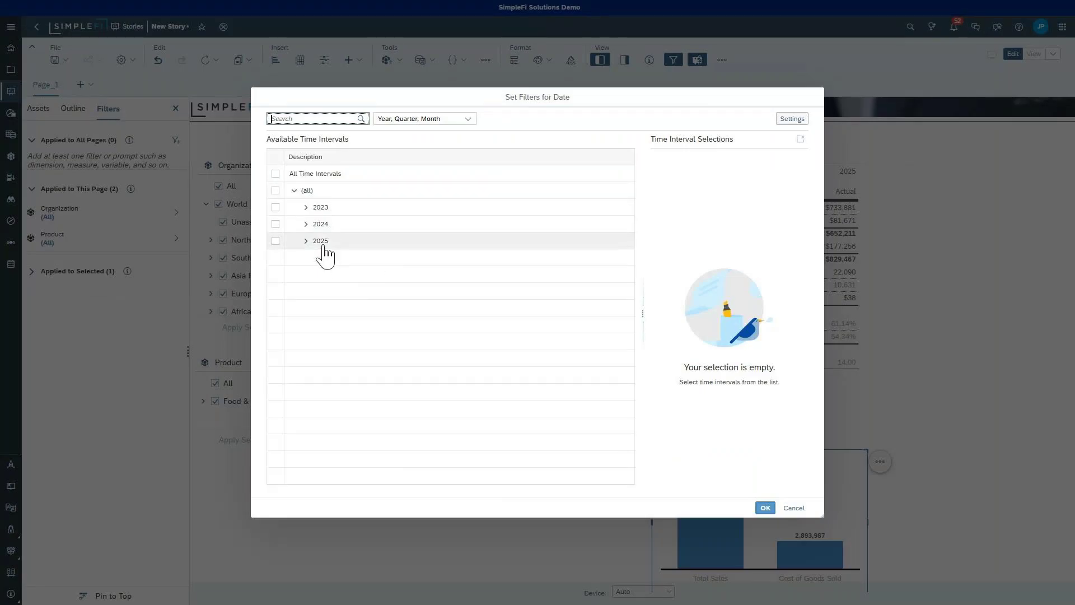
{"action": "left_click", "coordinate": [320, 245]}
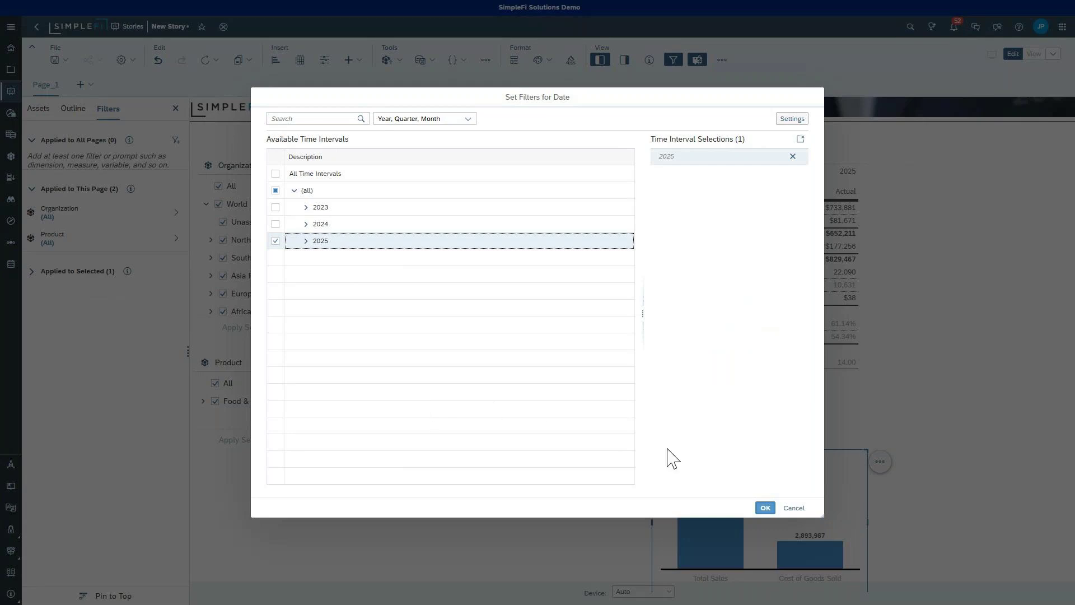
{"action": "left_click", "coordinate": [762, 509]}
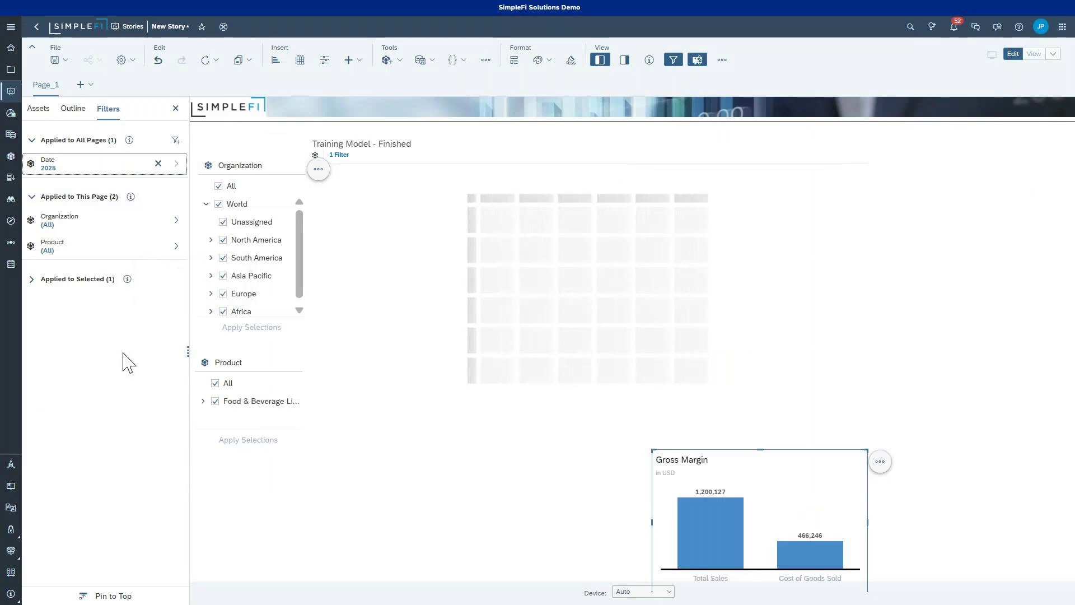
{"action": "left_click", "coordinate": [112, 595]}
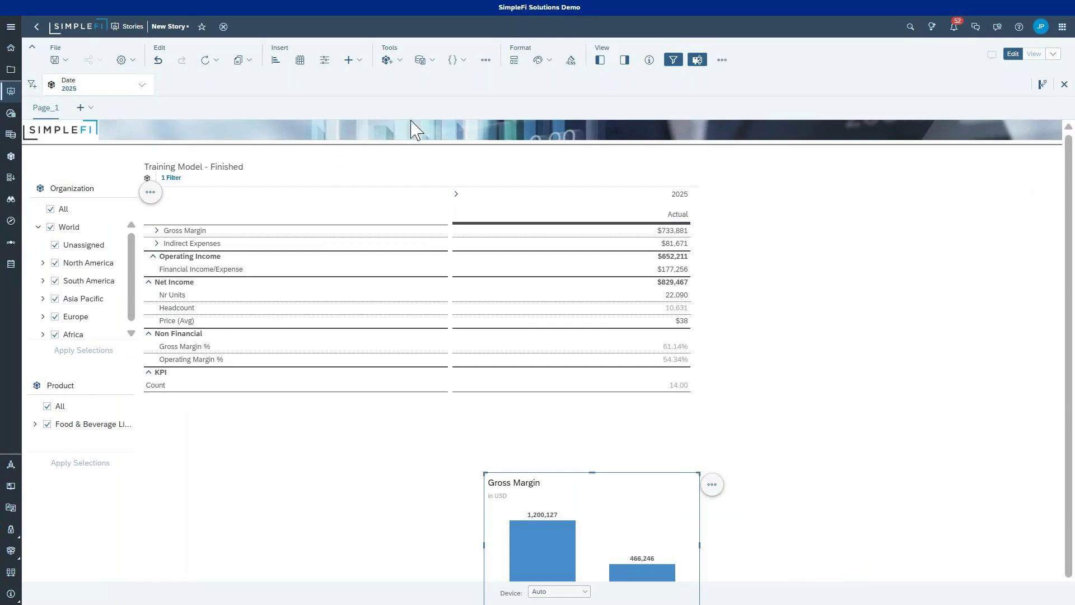
Step: Place a Data Upload Starter on the canvas directly below the Product filter
{"action": "left_click", "coordinate": [600, 60]}
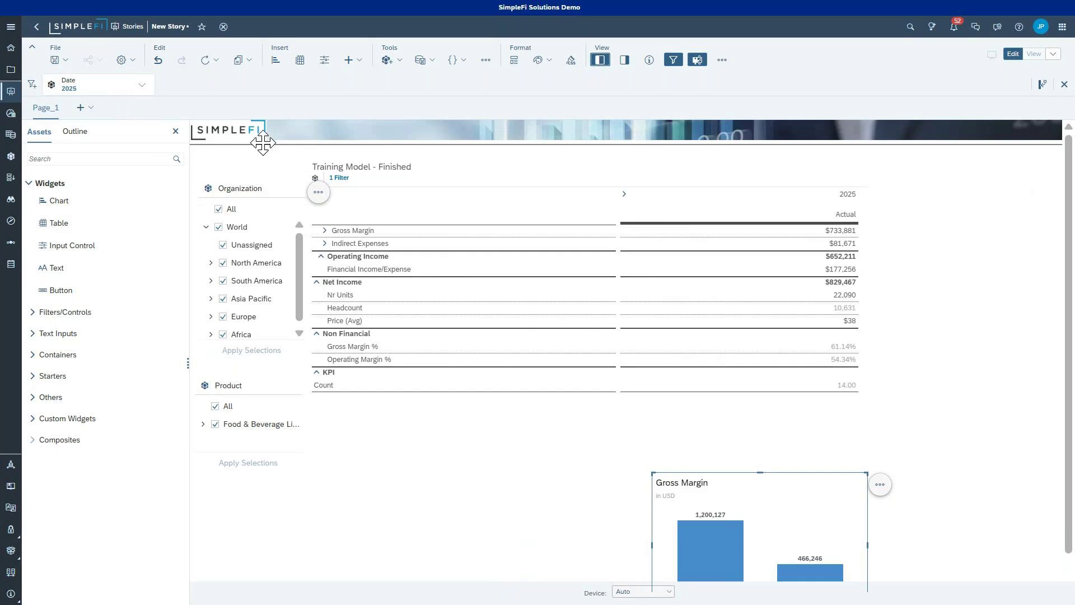
{"action": "left_click", "coordinate": [31, 377]}
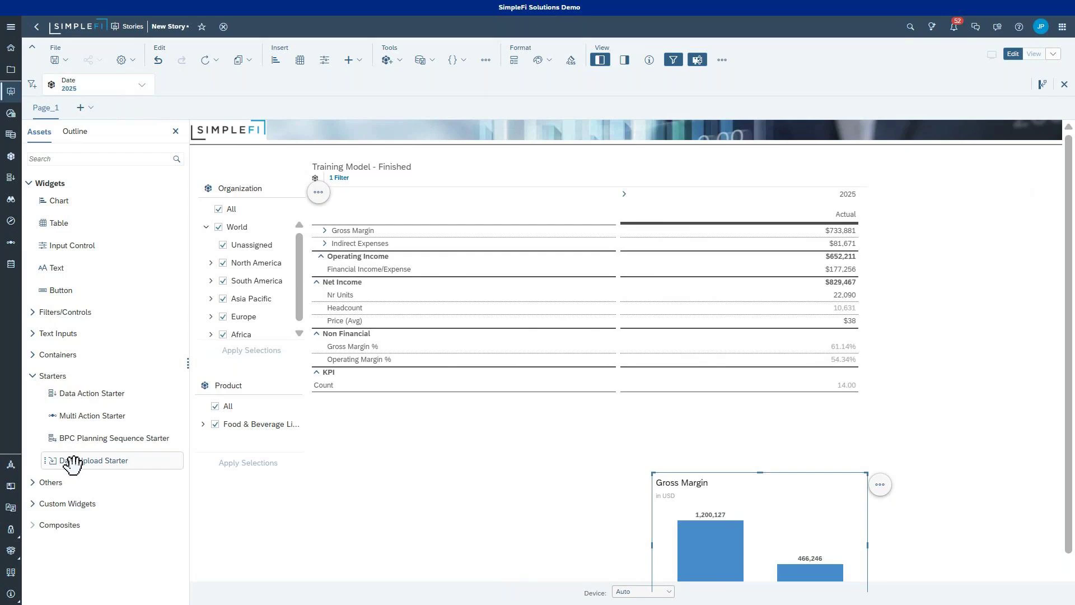
{"action": "left_click_drag", "start_coordinate": [73, 463], "coordinate": [203, 492]}
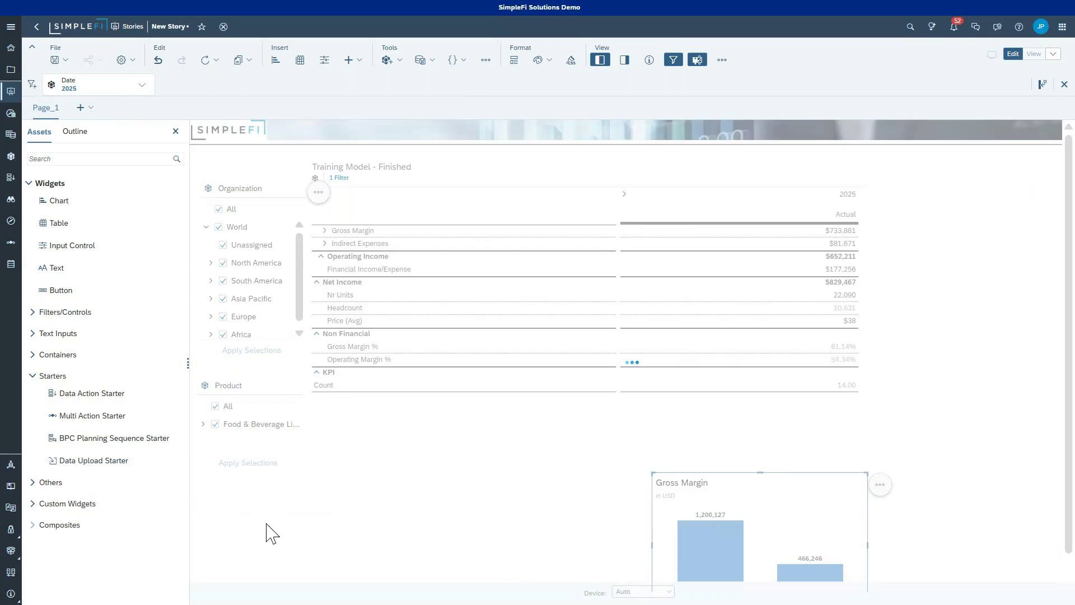
{"action": "left_click_drag", "start_coordinate": [256, 491], "coordinate": [248, 489]}
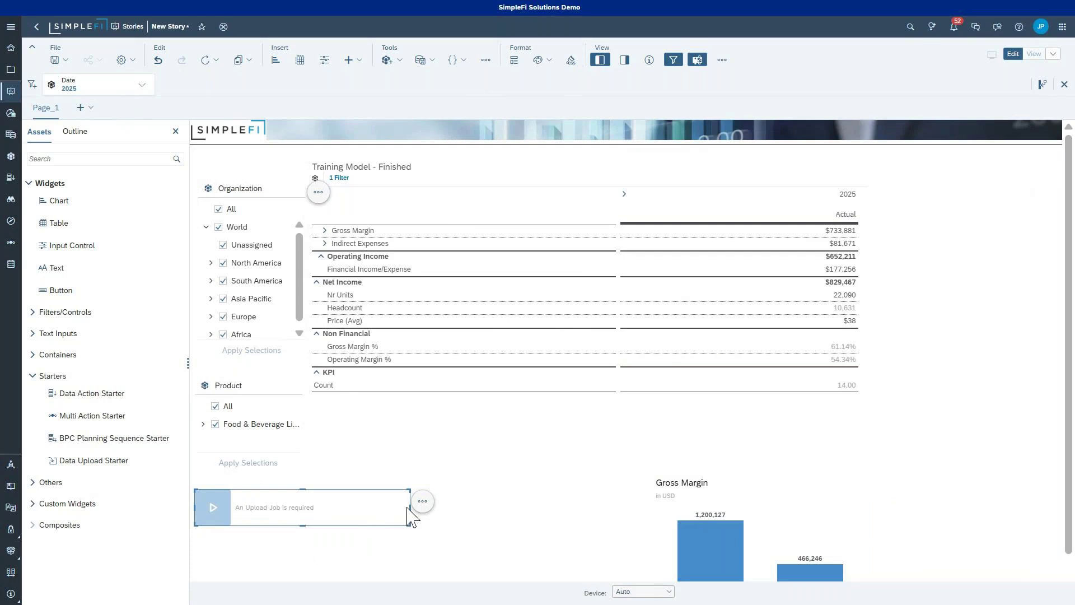
Step: Assign the model Training Model - Finished and the upload job Training_Data_PnL_Forecast.csv to the Data Upload Starter
{"action": "left_click", "coordinate": [625, 60]}
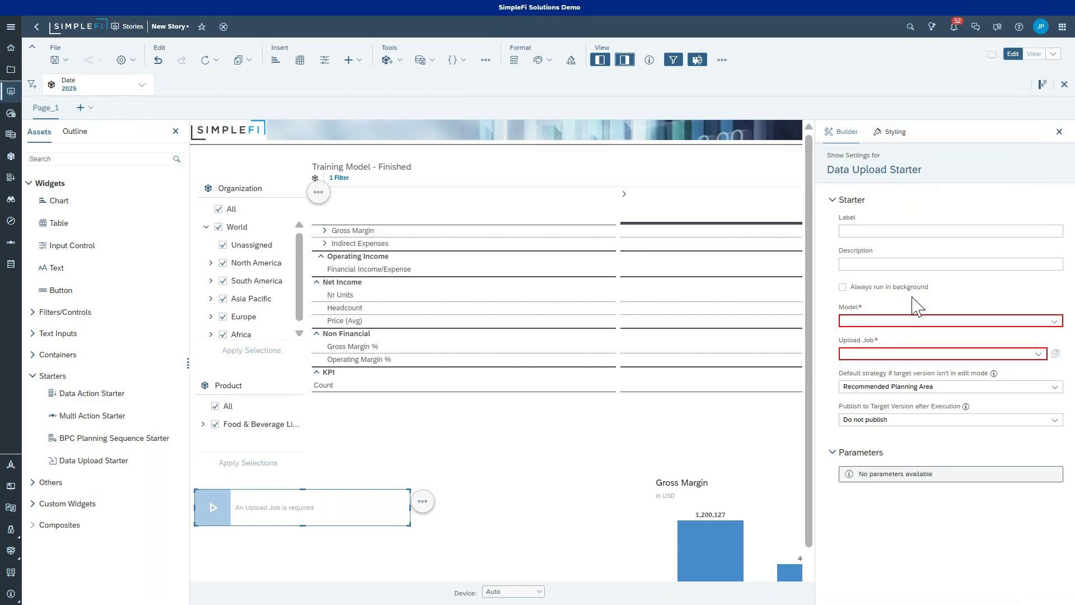
{"action": "left_click", "coordinate": [1054, 322]}
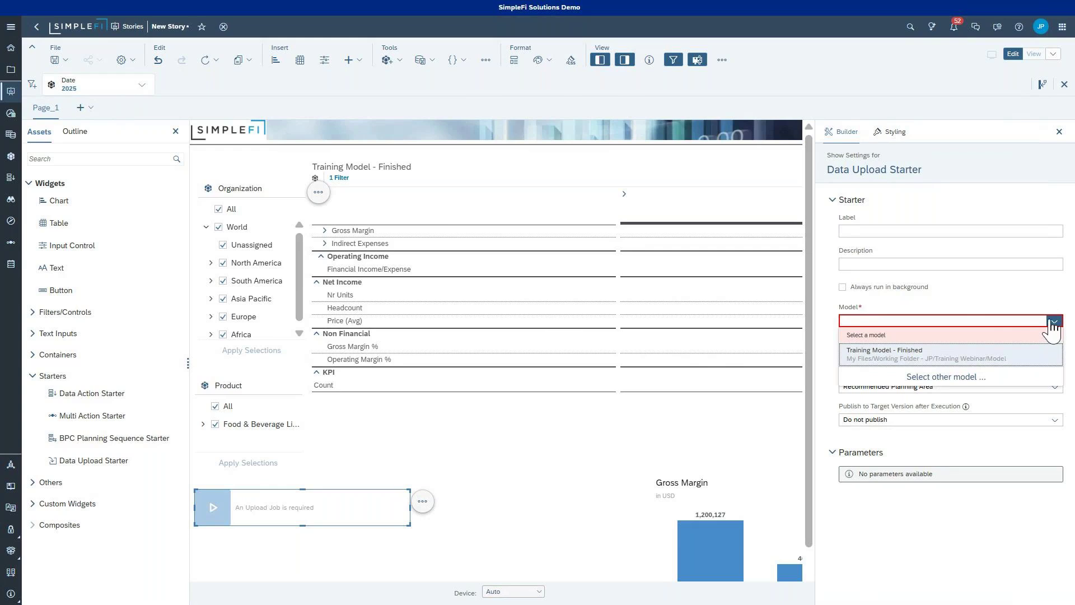
{"action": "left_click", "coordinate": [919, 362]}
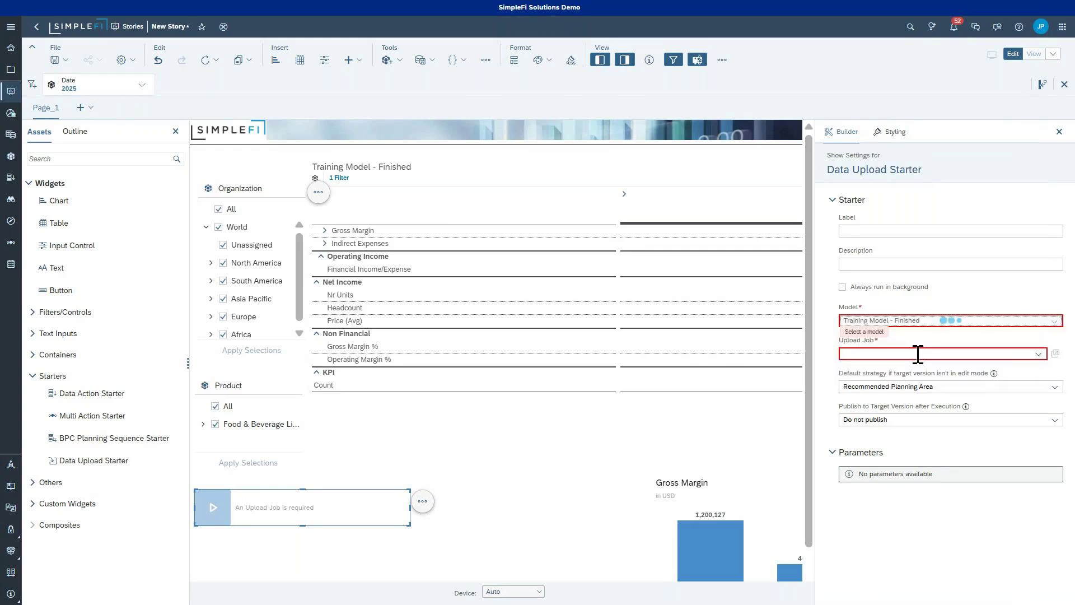
{"action": "left_click", "coordinate": [1038, 354]}
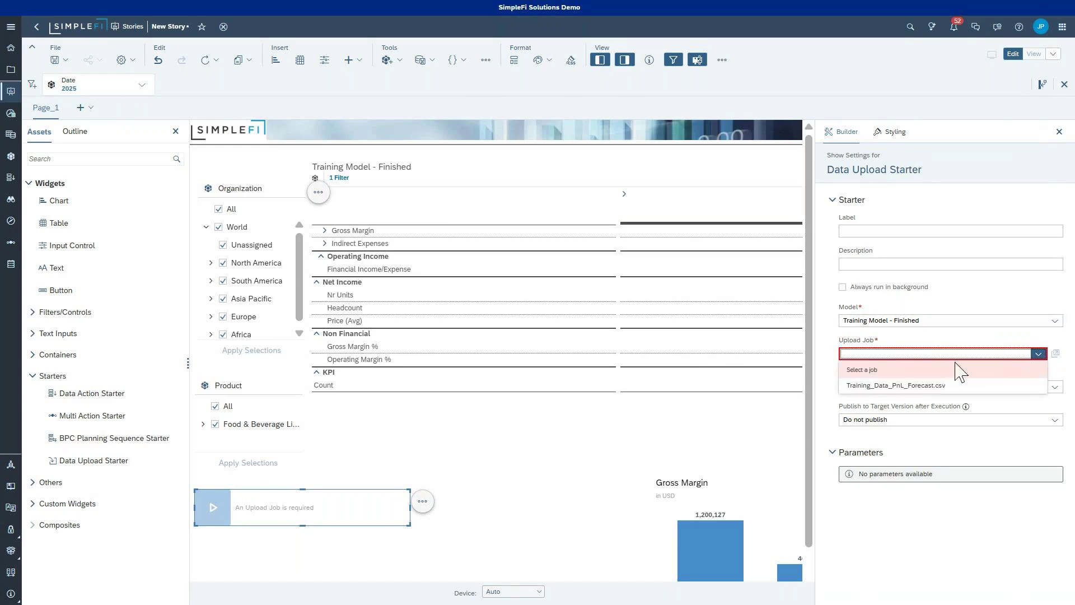
{"action": "left_click", "coordinate": [904, 386]}
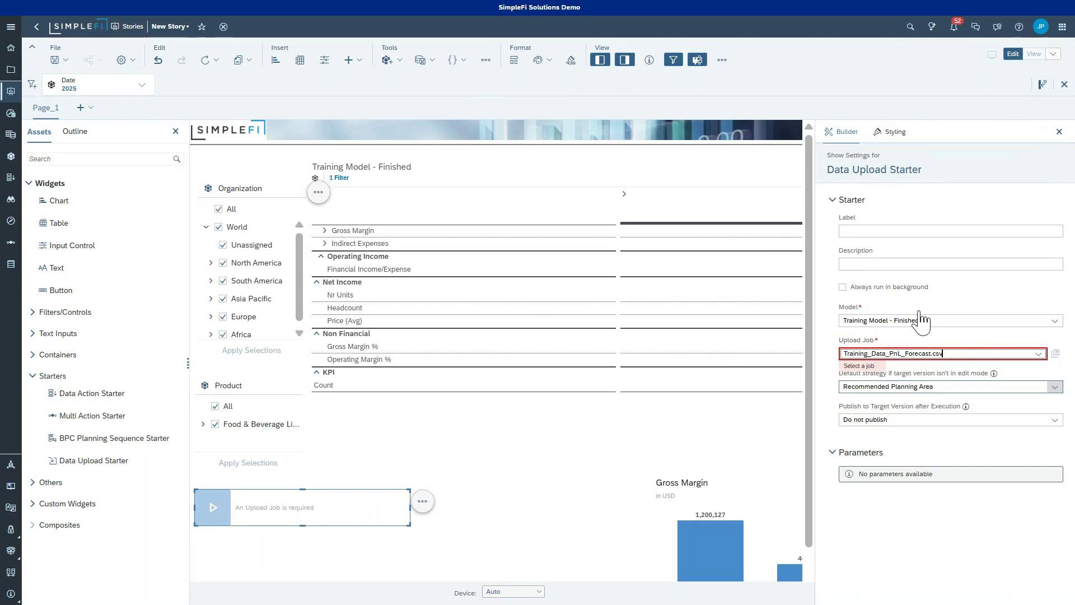
{"action": "left_click", "coordinate": [485, 483]}
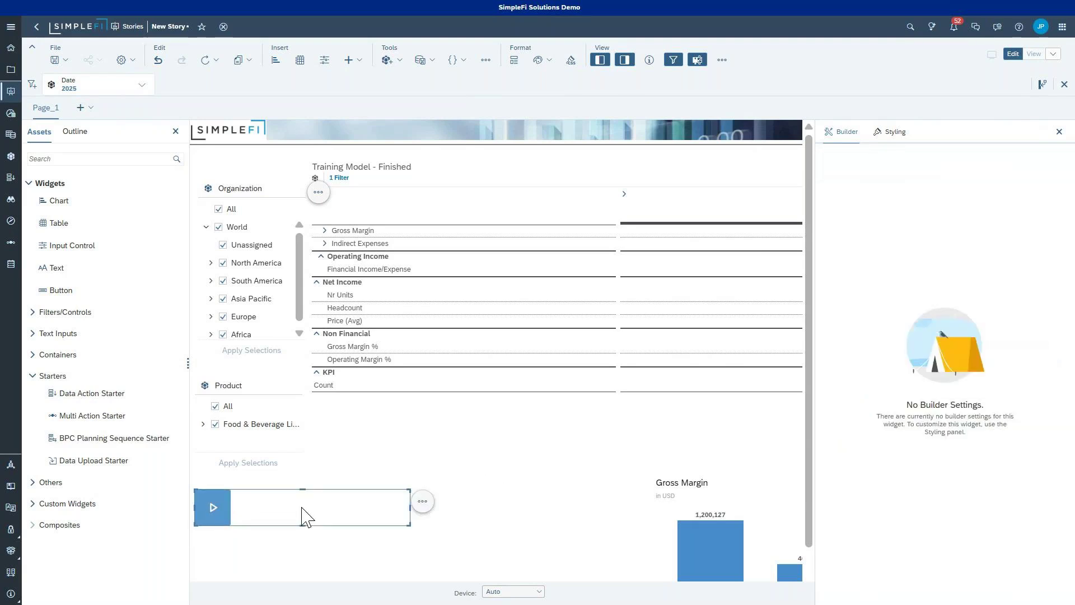
Step: Set both the label and the description of the Data Upload Starter to "Upload Forecast Data"
{"action": "left_click", "coordinate": [306, 515]}
{"action": "left_click", "coordinate": [850, 231]}
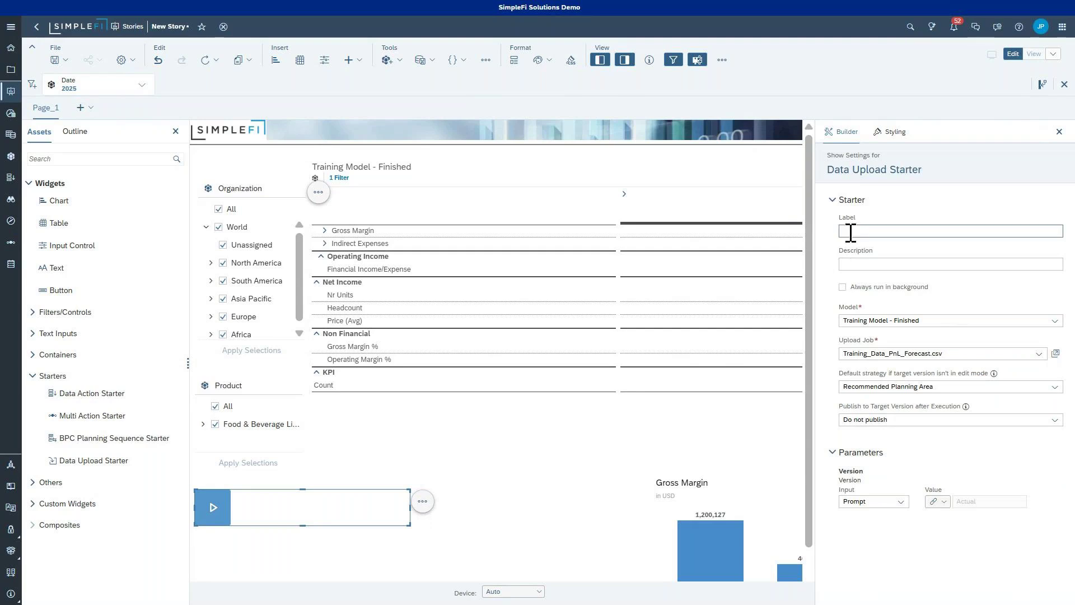
{"action": "left_click", "coordinate": [850, 266]}
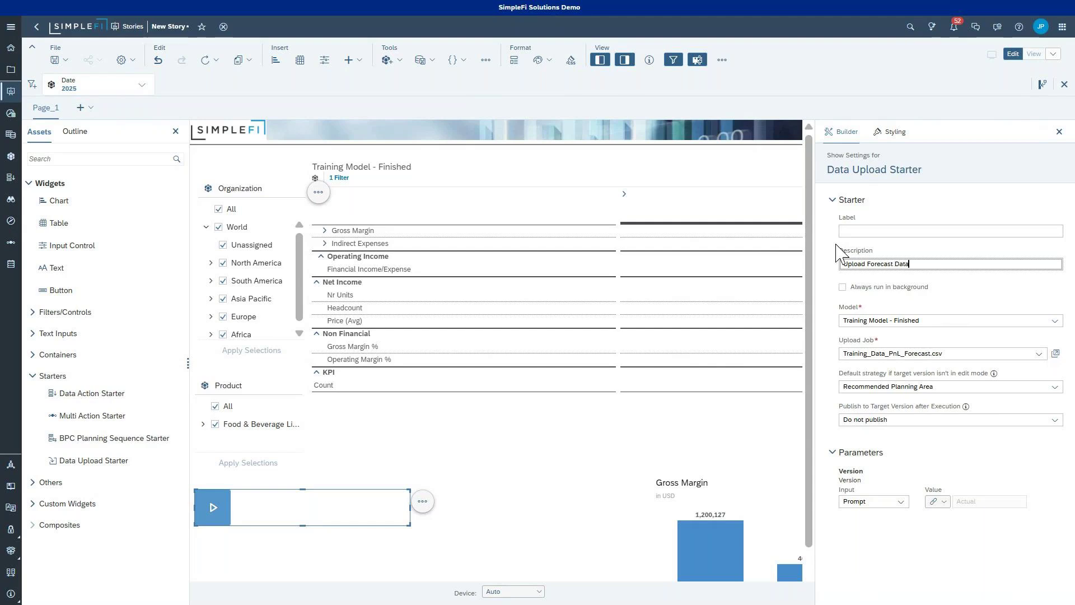
{"action": "left_click_drag", "start_coordinate": [927, 264], "coordinate": [828, 270]}
{"action": "left_click", "coordinate": [873, 230]}
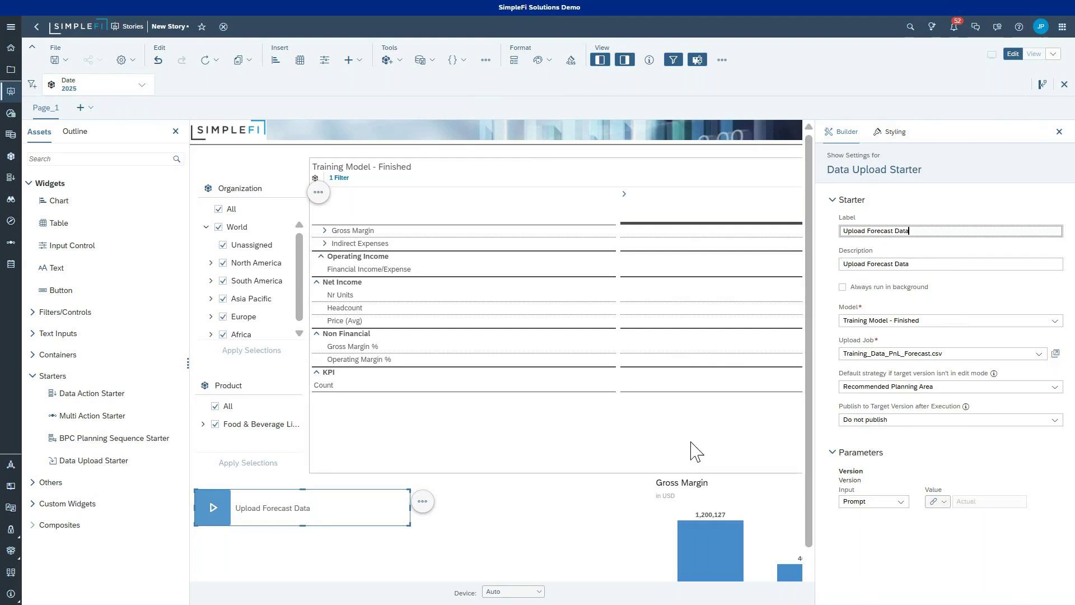
{"action": "left_click", "coordinate": [585, 498]}
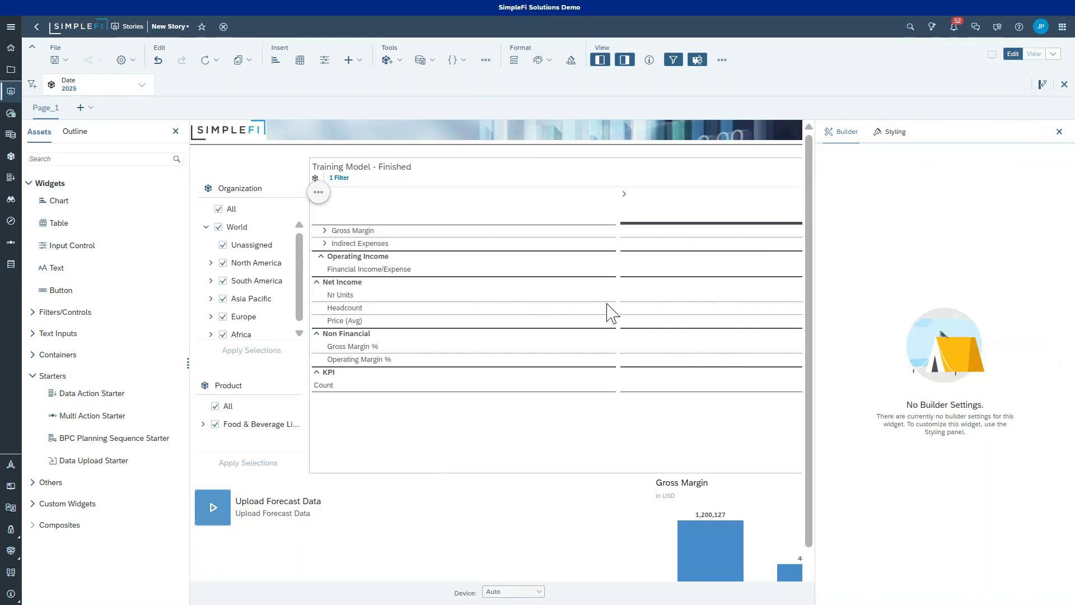
Step: Hide both side panels and save the story as "PnL 2" in the Stories folder under Training Webinar
{"action": "left_click", "coordinate": [626, 60]}
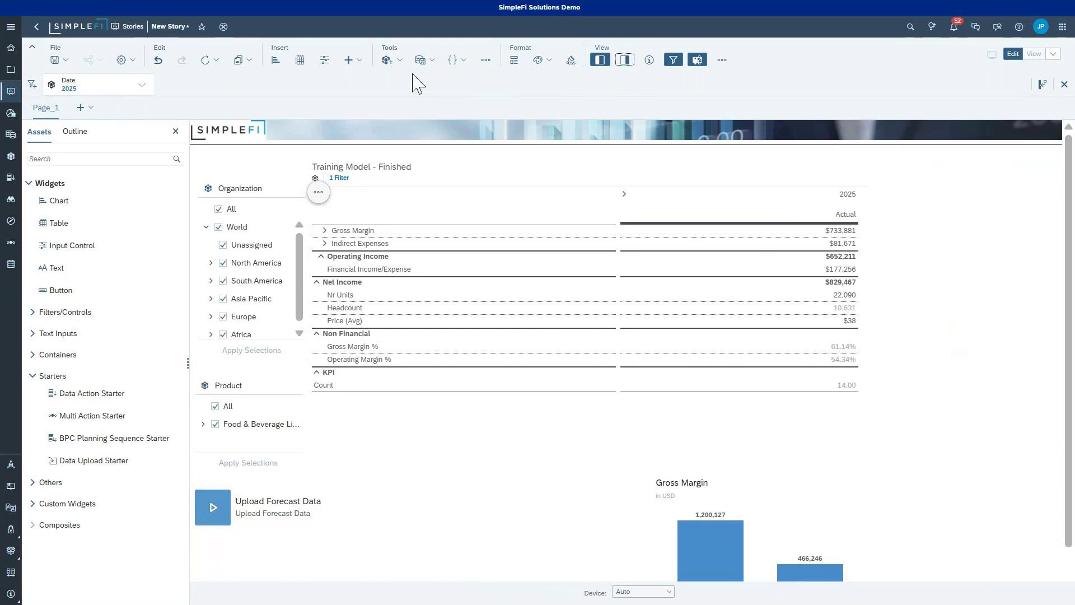
{"action": "left_click", "coordinate": [175, 131]}
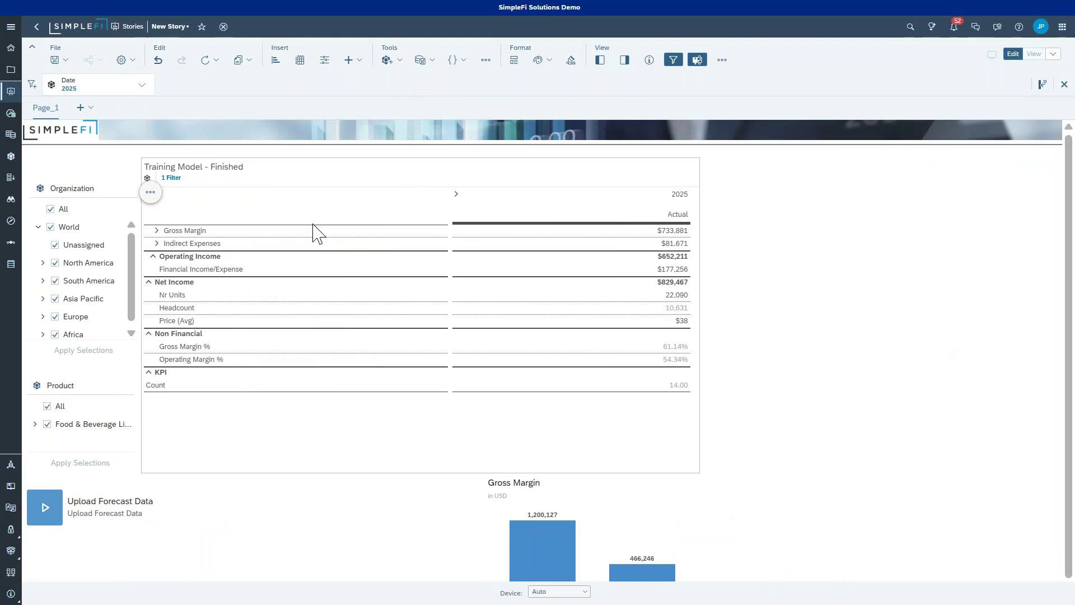
{"action": "left_click", "coordinate": [61, 61]}
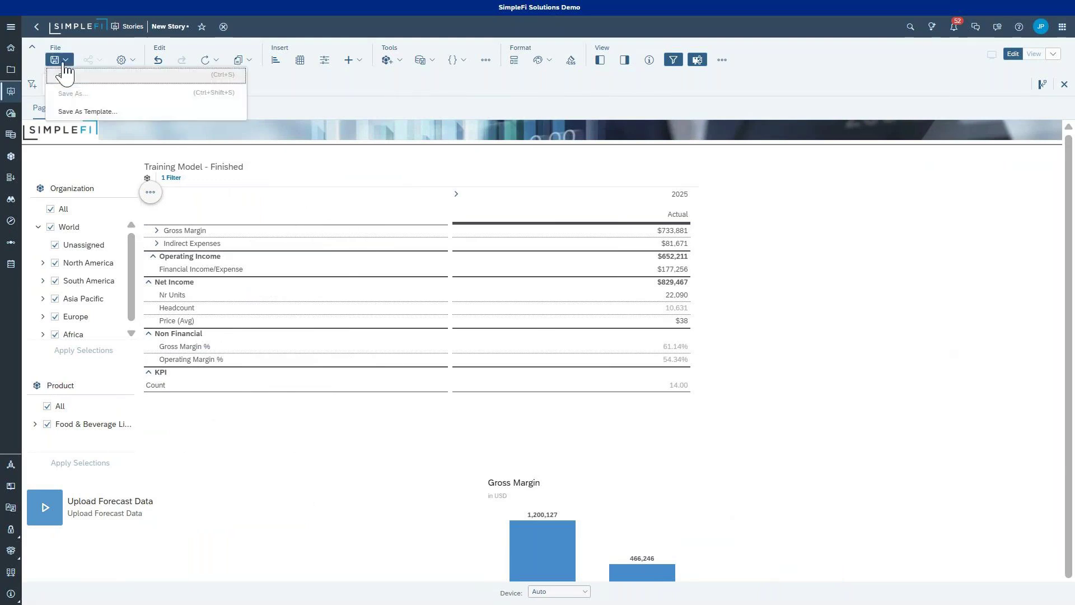
{"action": "left_click", "coordinate": [67, 76]}
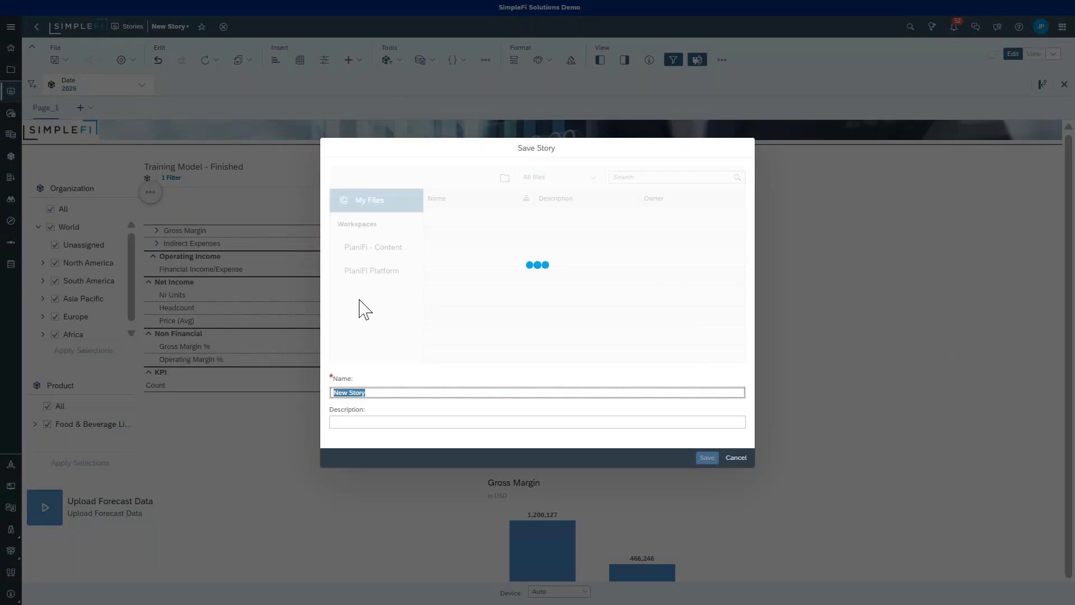
{"action": "type", "text": "Pr"}
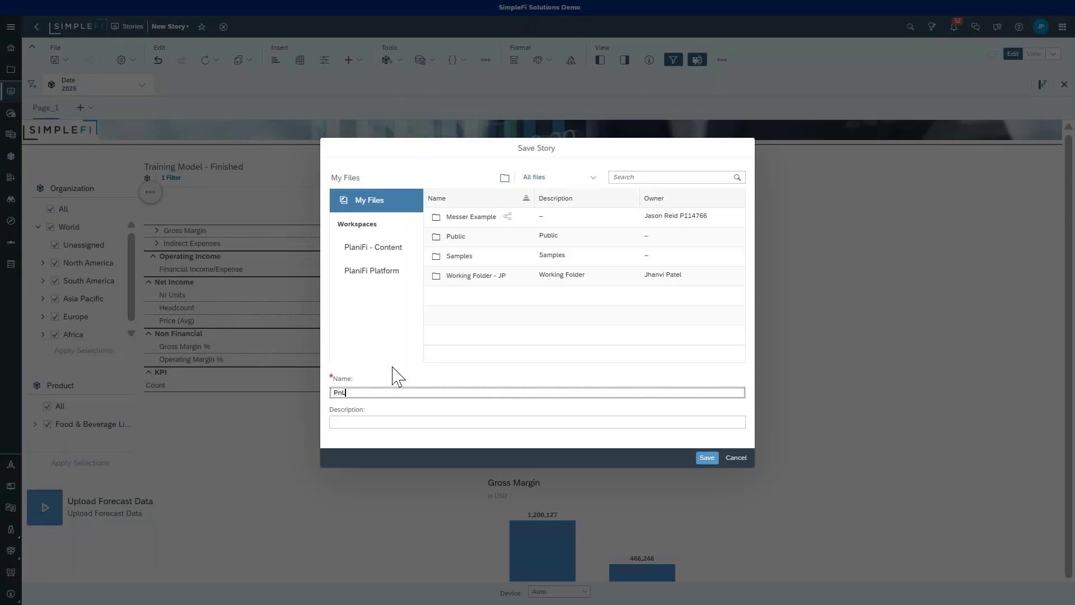
{"action": "double_click", "coordinate": [499, 282]}
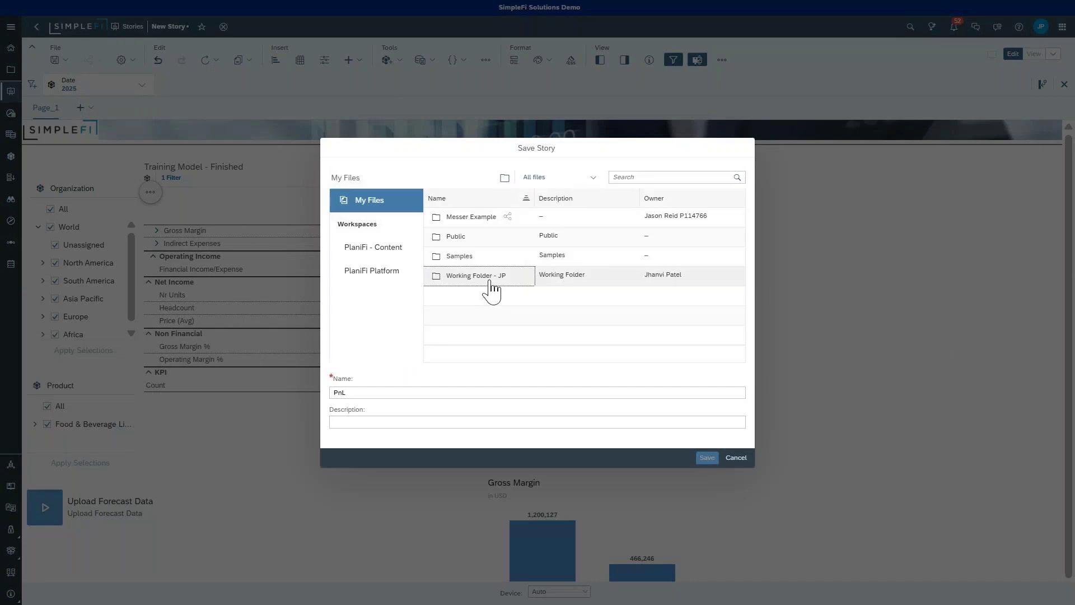
{"action": "double_click", "coordinate": [485, 280]}
{"action": "double_click", "coordinate": [457, 242]}
{"action": "left_click", "coordinate": [388, 394]}
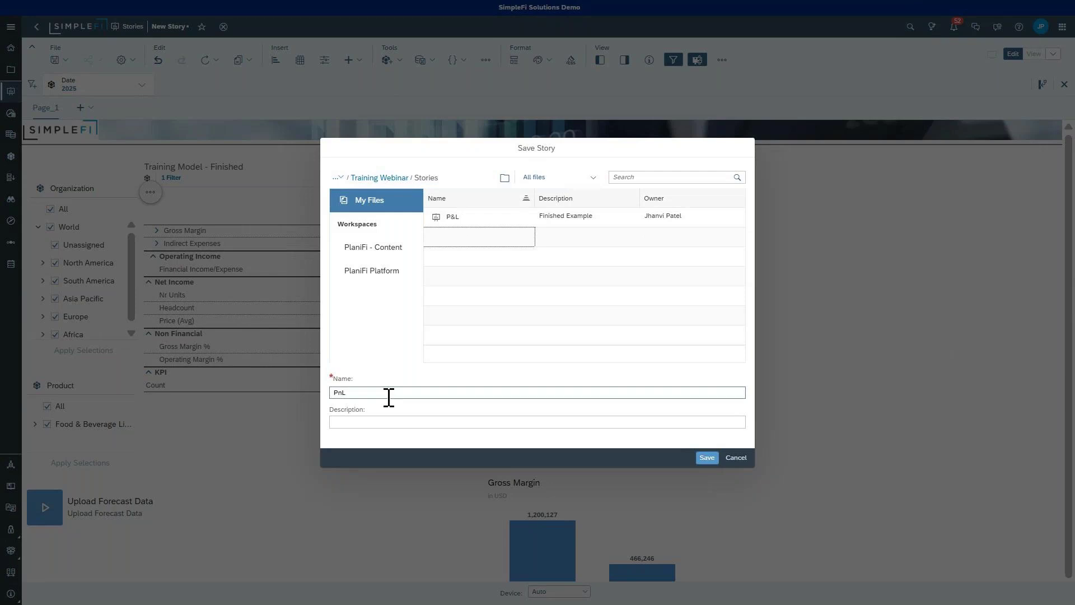
{"action": "key", "text": "Return"}
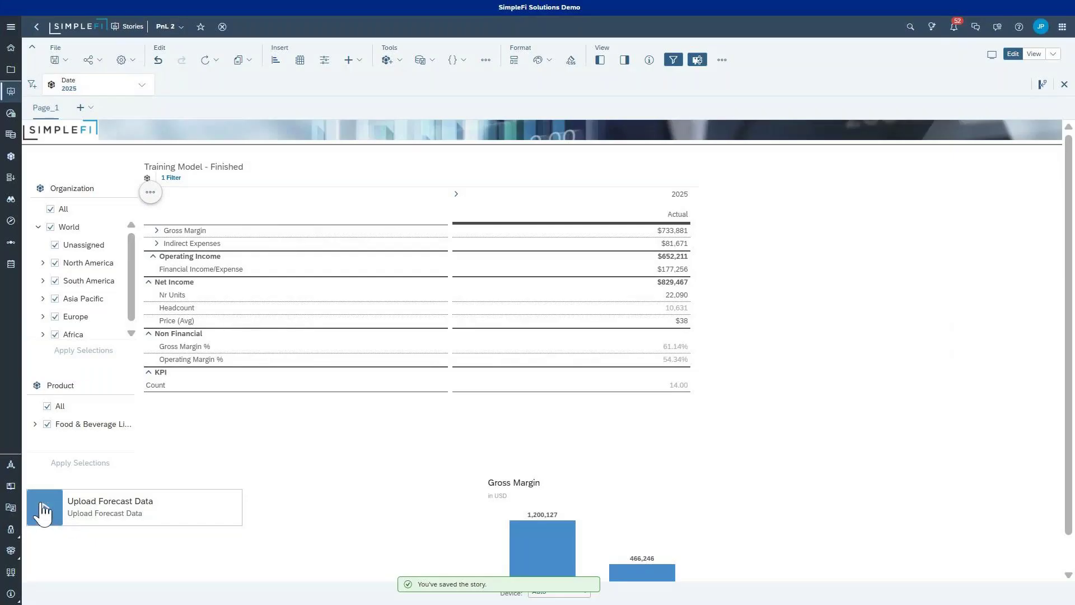
{"action": "left_click", "coordinate": [41, 509]}
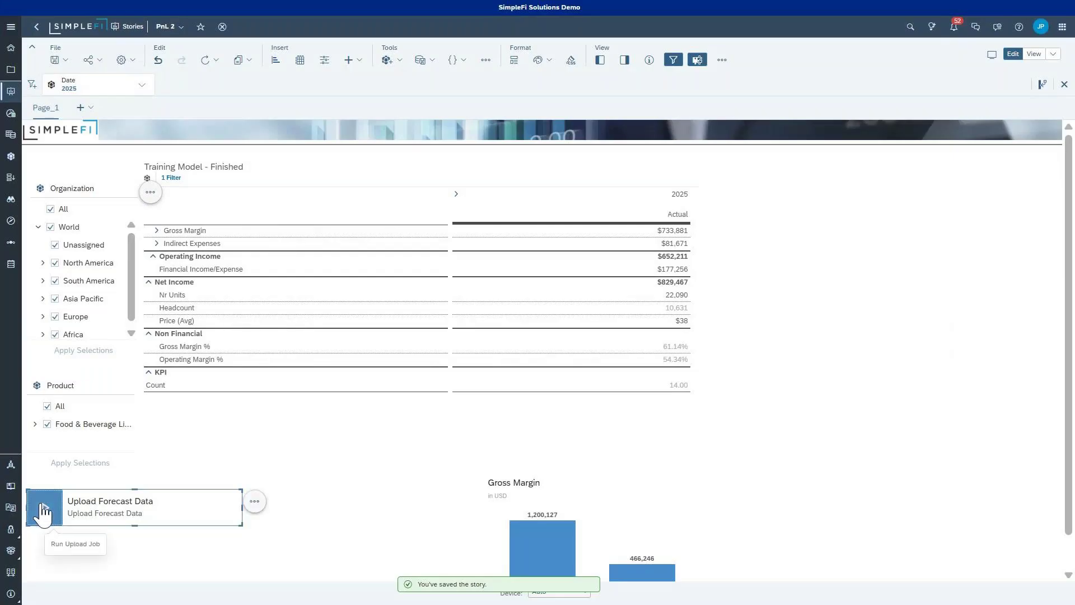
{"action": "left_click", "coordinate": [40, 504]}
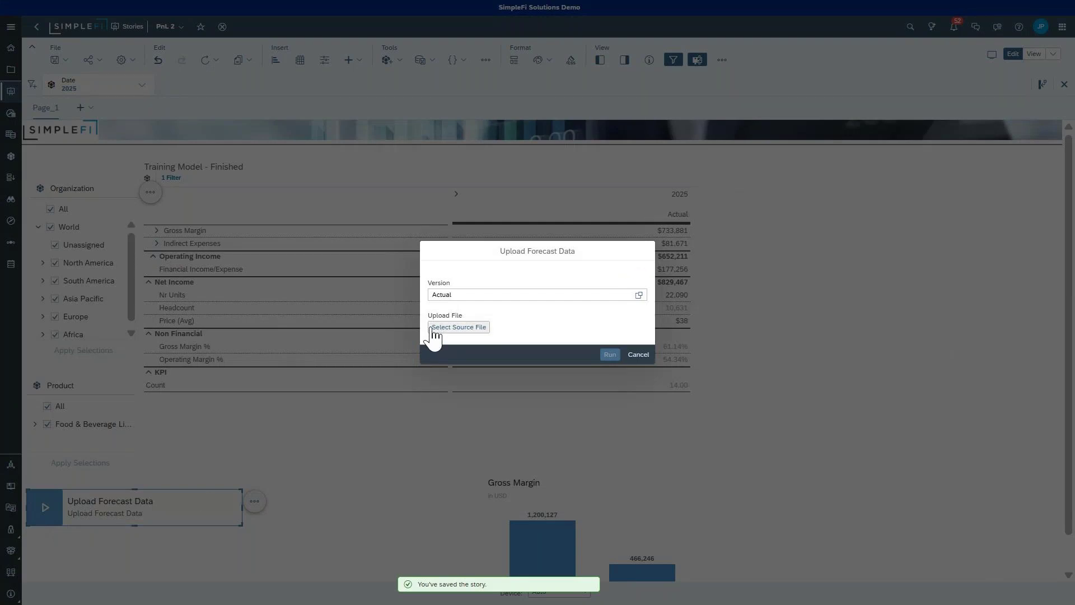
{"action": "left_click", "coordinate": [637, 355]}
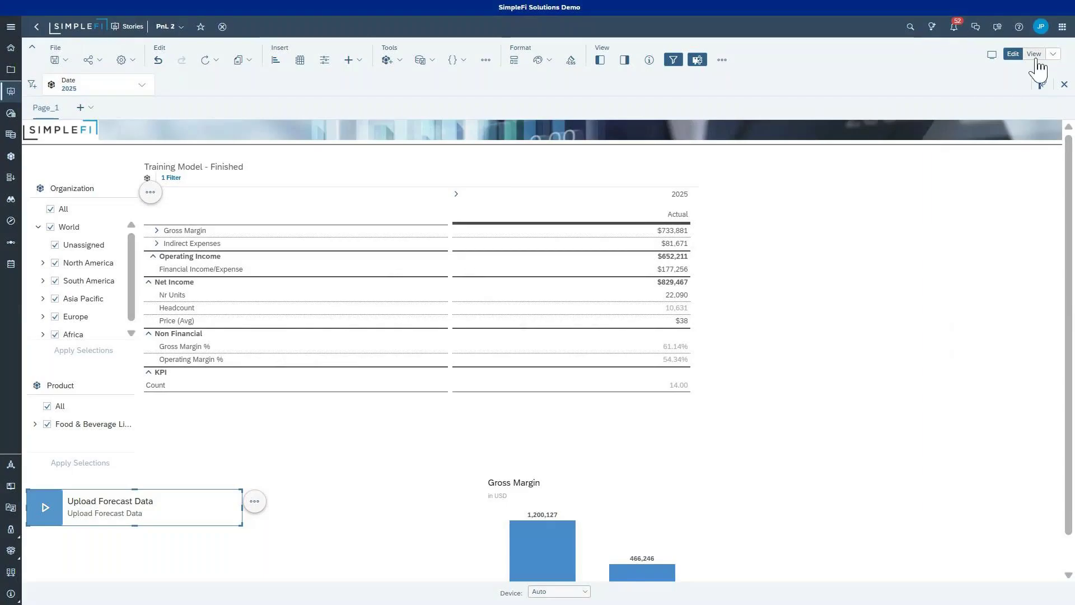
Step: Open the saved PnL 2 story in view mode and let it load in its own browser tab
{"action": "left_click", "coordinate": [1034, 54]}
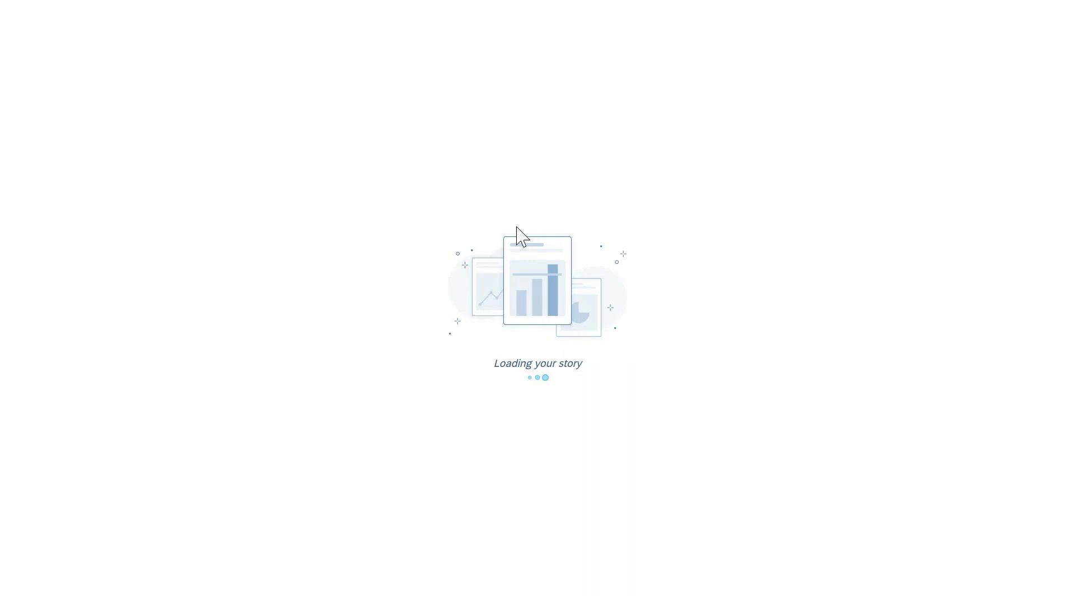
{"action": "mouse_move", "coordinate": [532, 2]}
{"action": "left_click", "coordinate": [529, 54]}
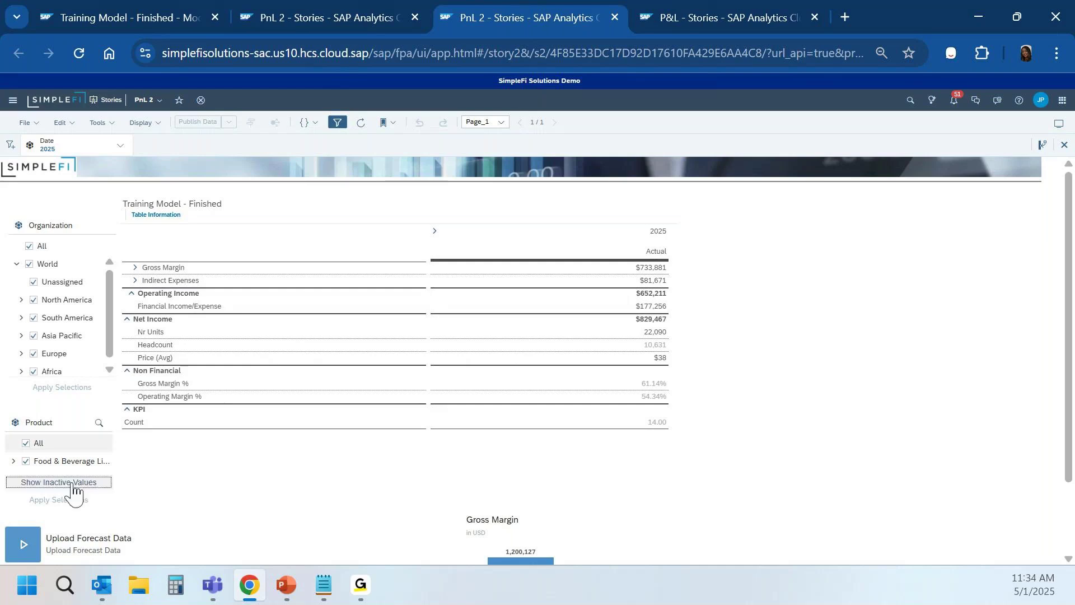
Step: Start the Upload Forecast Data job and choose Training_Data_PnL_Forecast.csv from the desktop's Training Webinar folder as its source file
{"action": "left_click", "coordinate": [26, 542]}
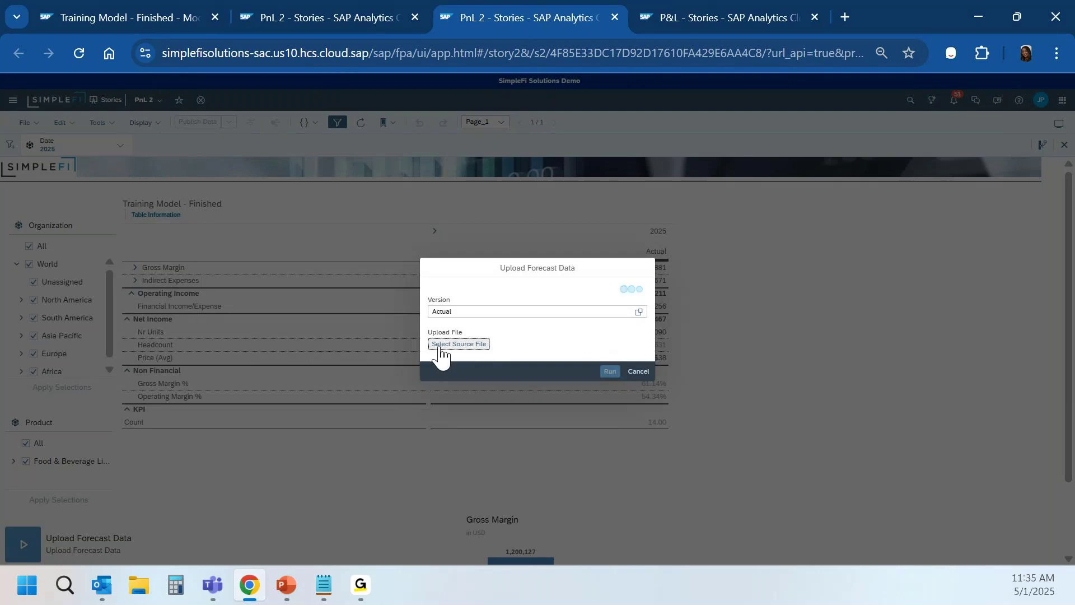
{"action": "left_click", "coordinate": [443, 345]}
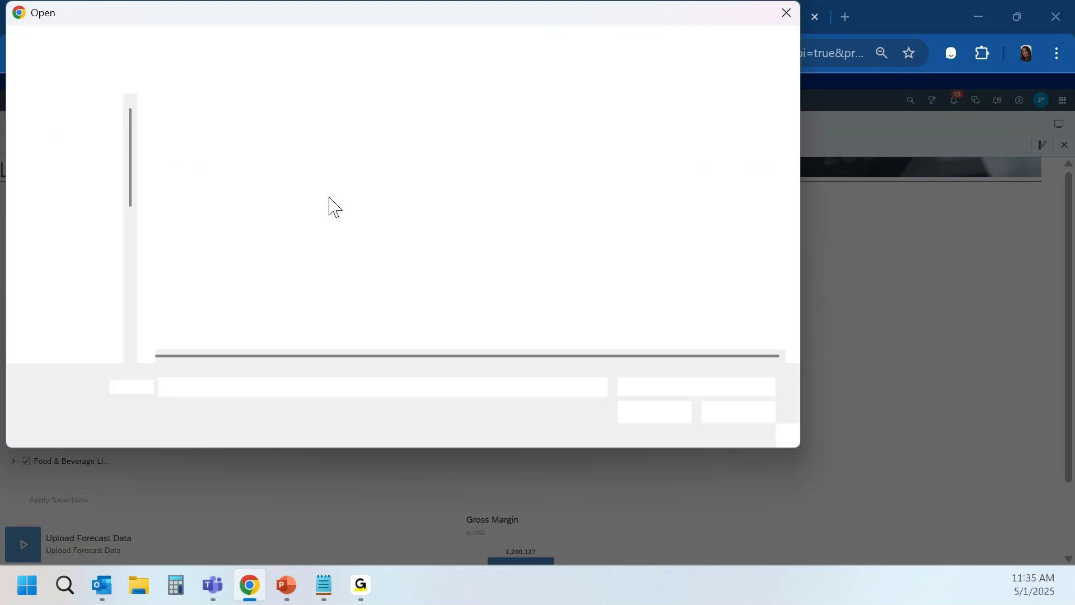
{"action": "left_click", "coordinate": [85, 242]}
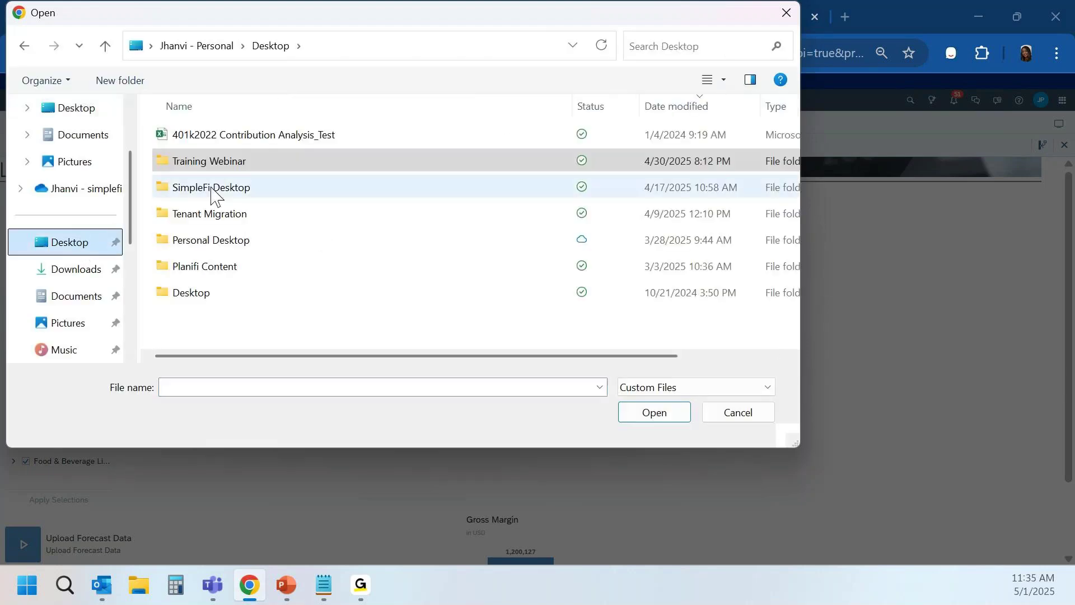
{"action": "left_click", "coordinate": [253, 164]}
{"action": "double_click", "coordinate": [253, 164]}
{"action": "double_click", "coordinate": [224, 166]}
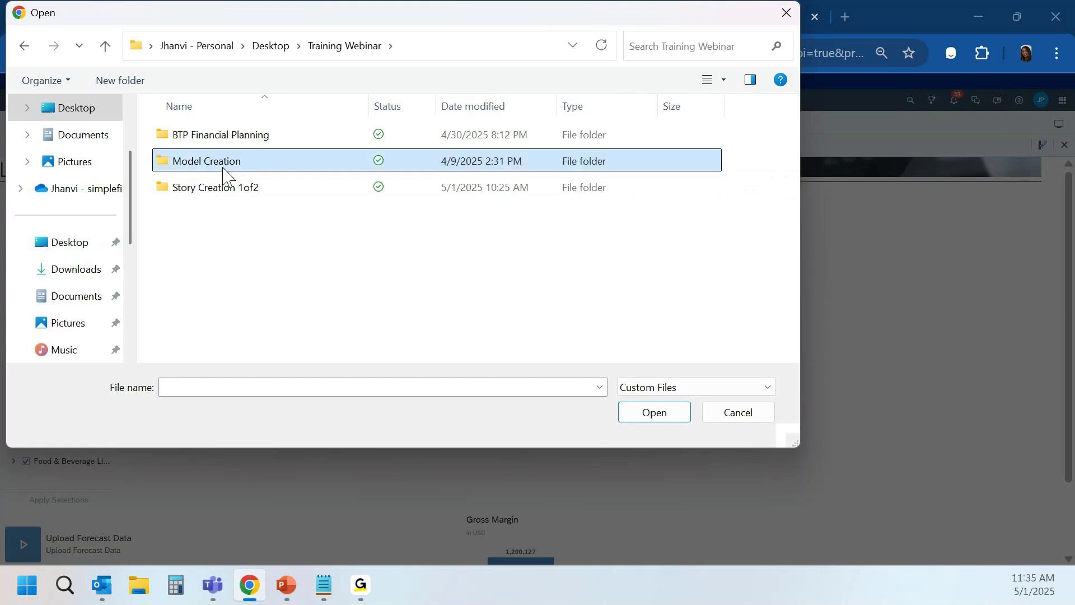
{"action": "left_click", "coordinate": [224, 192]}
{"action": "left_click", "coordinate": [633, 414]}
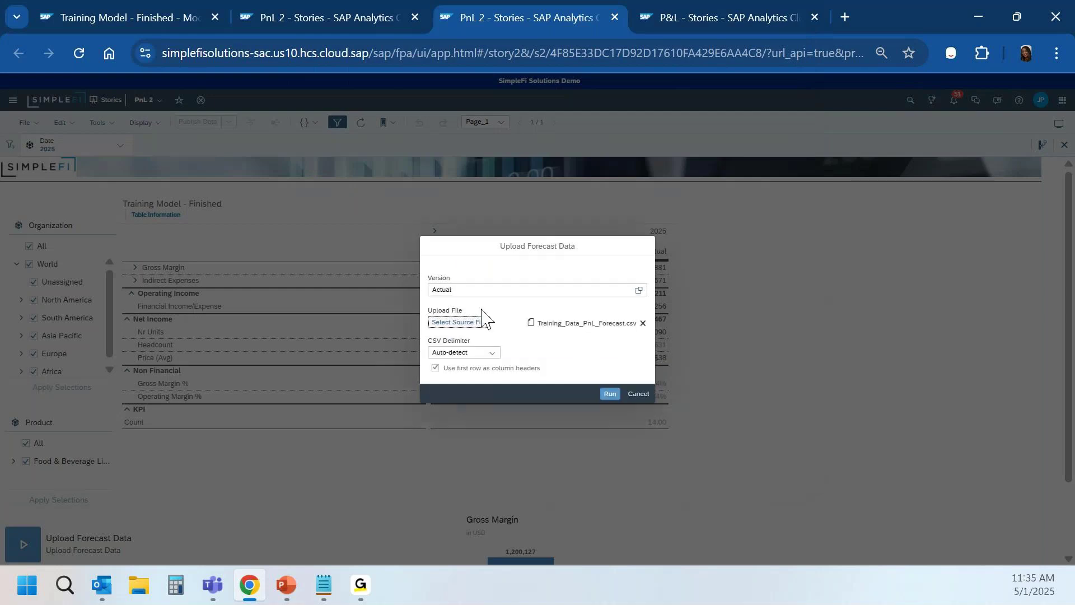
Step: Set the upload's target version to public.Forecast and run the forecast data upload
{"action": "left_click", "coordinate": [604, 296]}
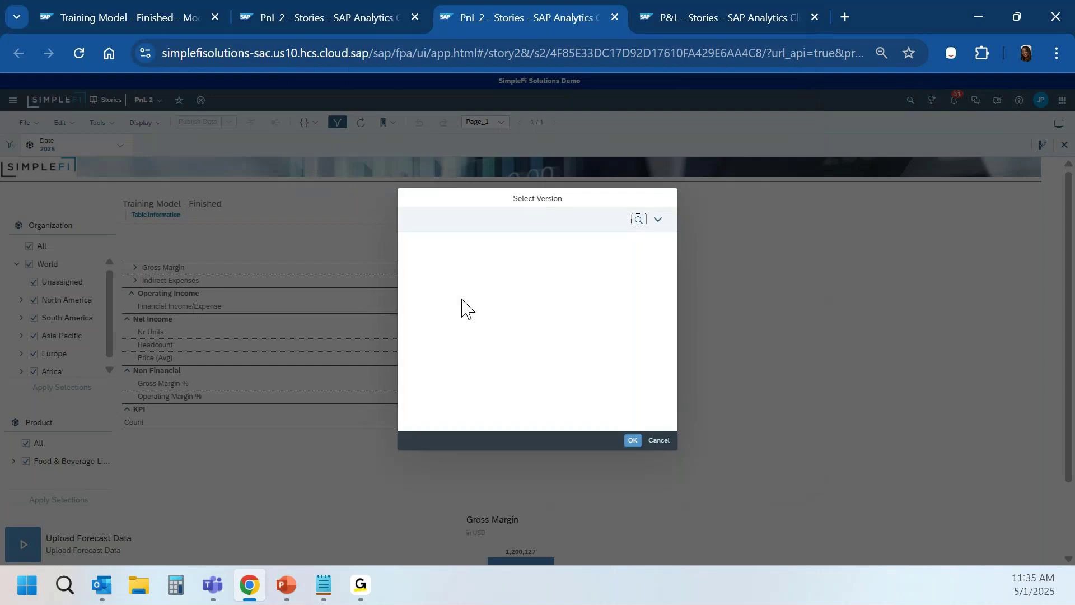
{"action": "left_click", "coordinate": [457, 270]}
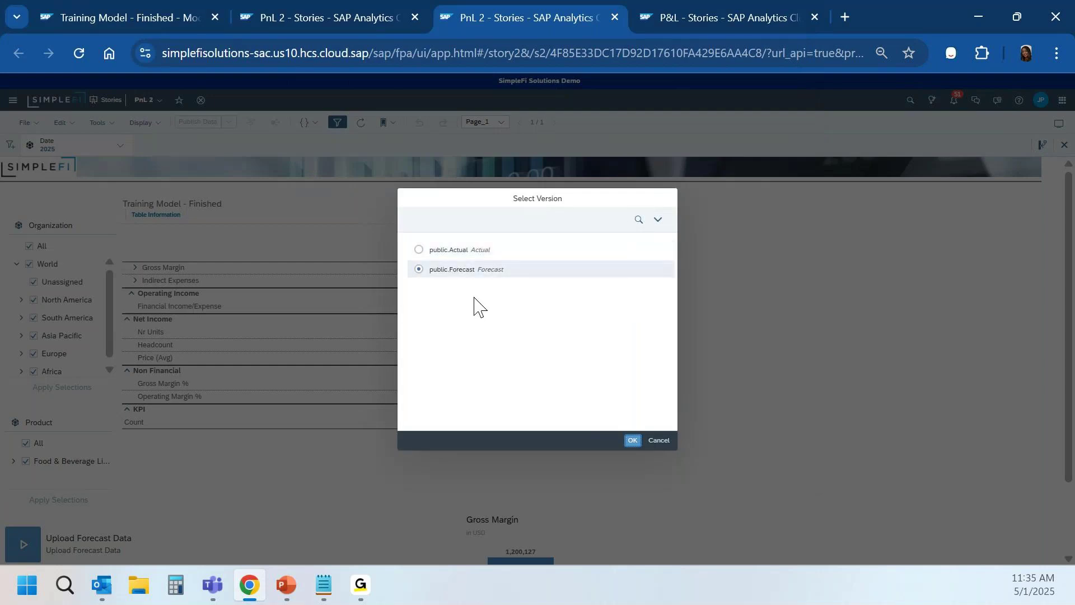
{"action": "left_click", "coordinate": [638, 440]}
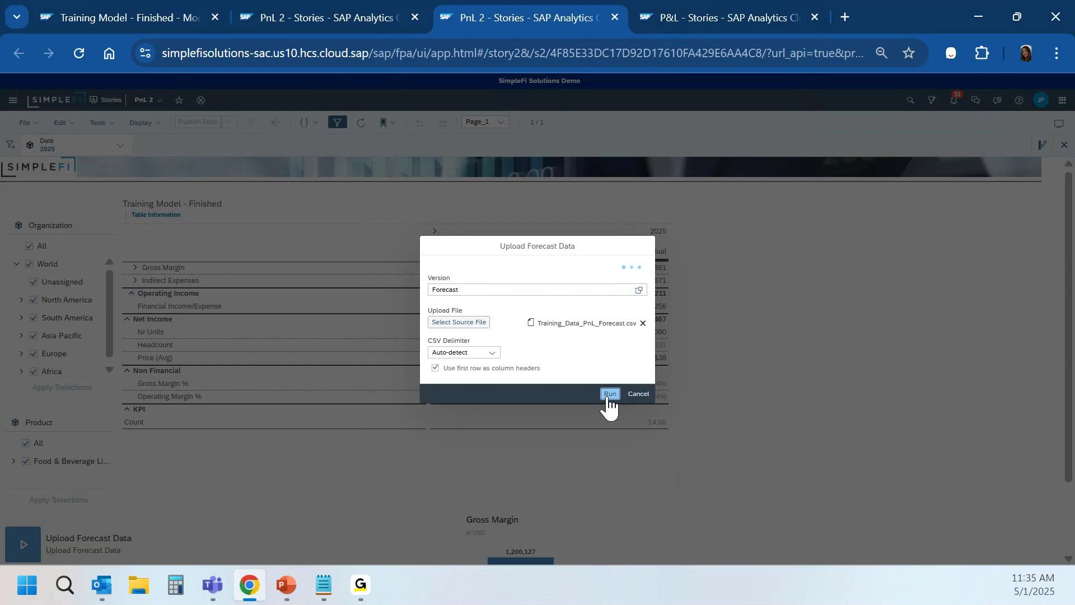
{"action": "left_click", "coordinate": [609, 394]}
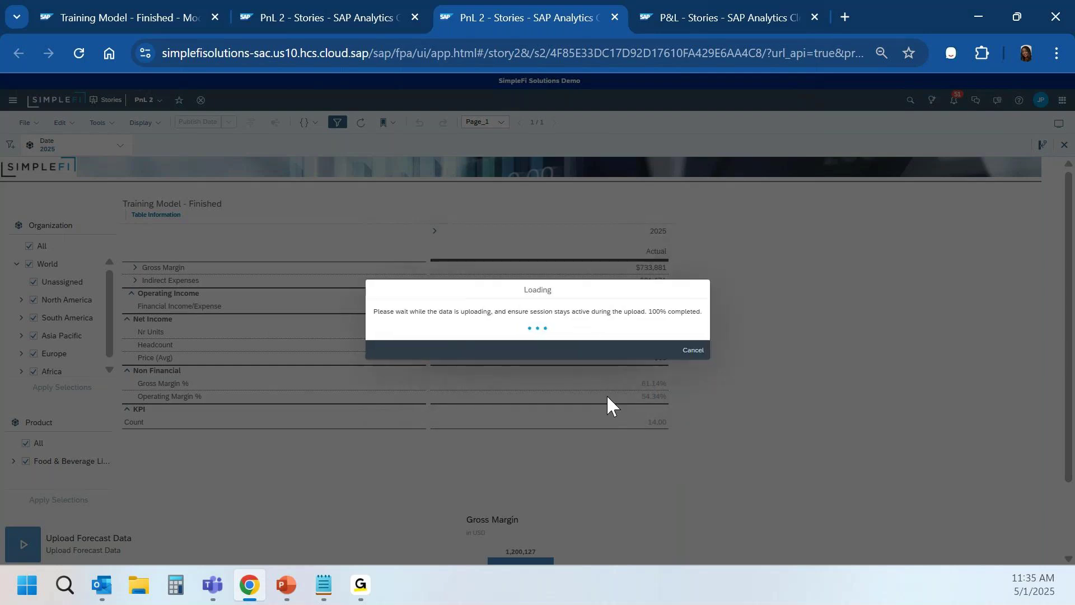
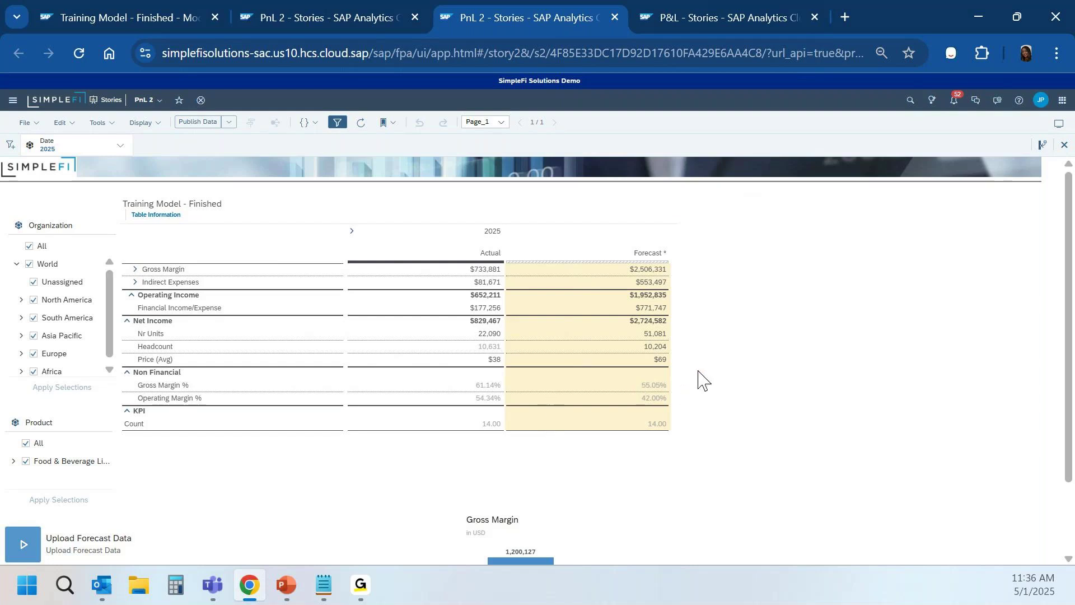
Step: Expand 2025 into quarters in the viewed story and refresh the data in the story's edit-mode tab
{"action": "left_click", "coordinate": [351, 232]}
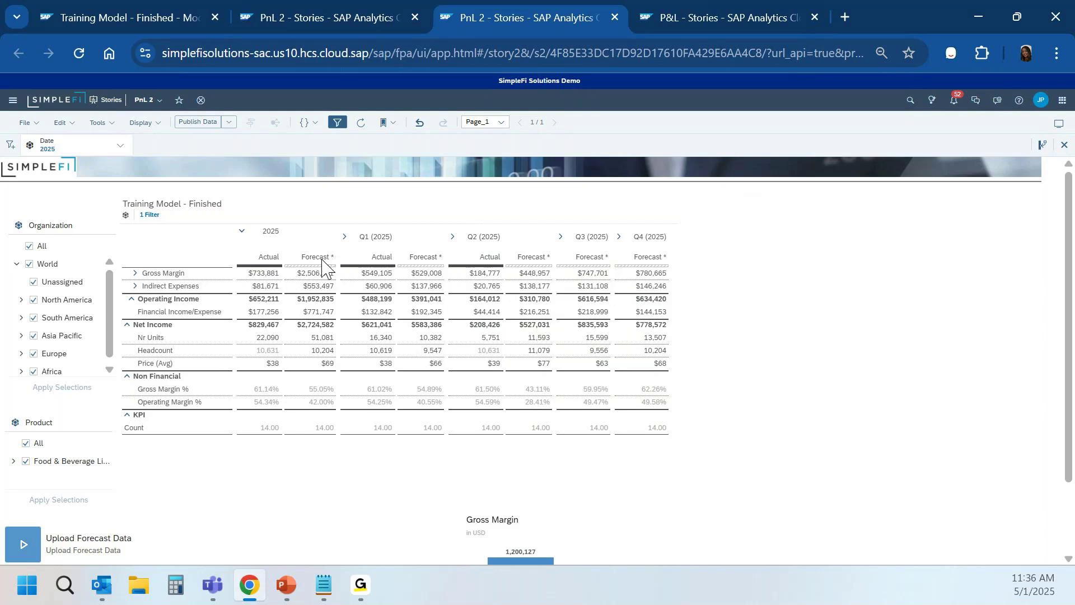
{"action": "left_click", "coordinate": [347, 17]}
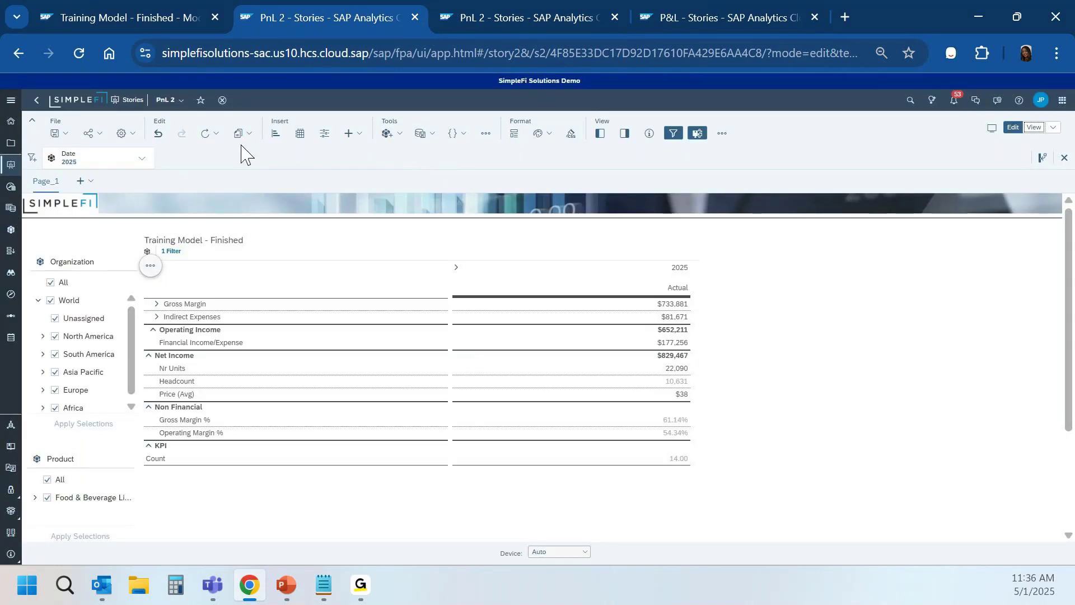
{"action": "left_click", "coordinate": [203, 139]}
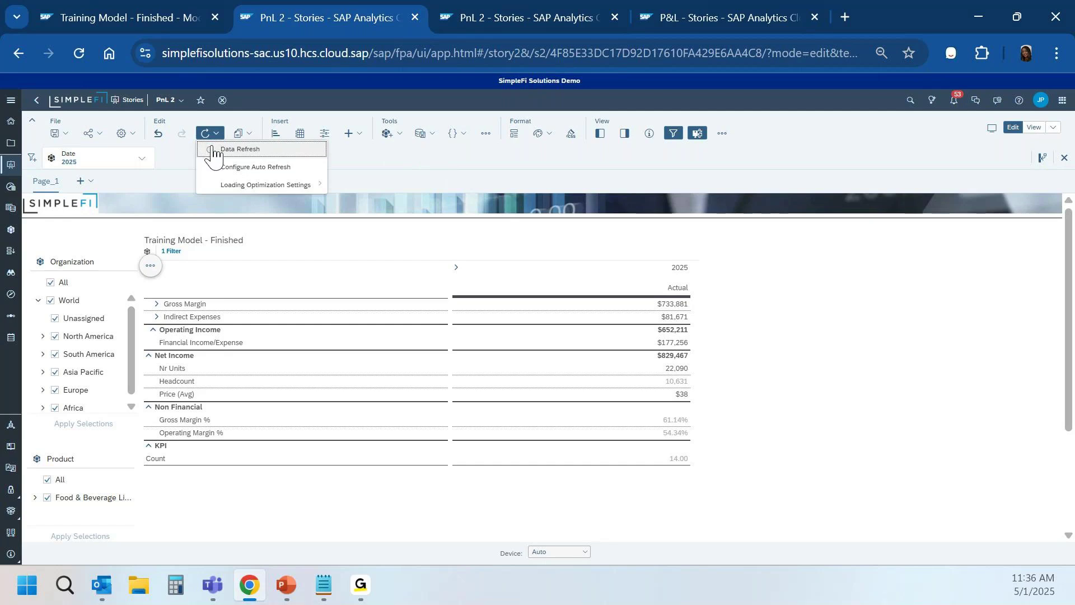
{"action": "left_click", "coordinate": [291, 155]}
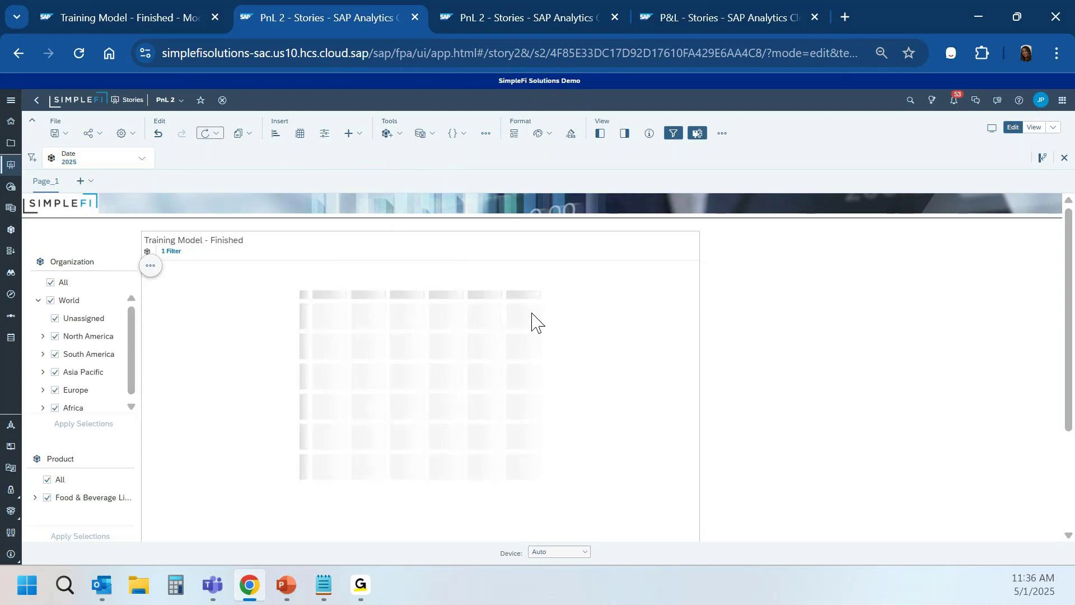
Step: Widen the Training Model - Finished table toward the empty canvas area and expand its 2025 column into quarters
{"action": "left_click", "coordinate": [700, 378]}
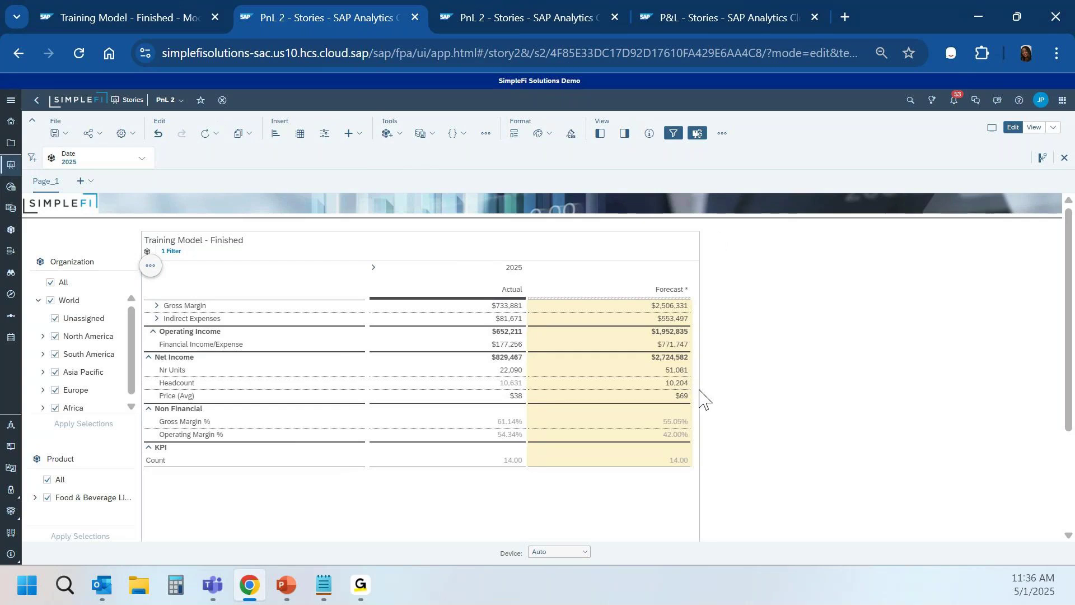
{"action": "left_click", "coordinate": [700, 391]}
{"action": "left_click_drag", "start_coordinate": [699, 391], "coordinate": [920, 358]}
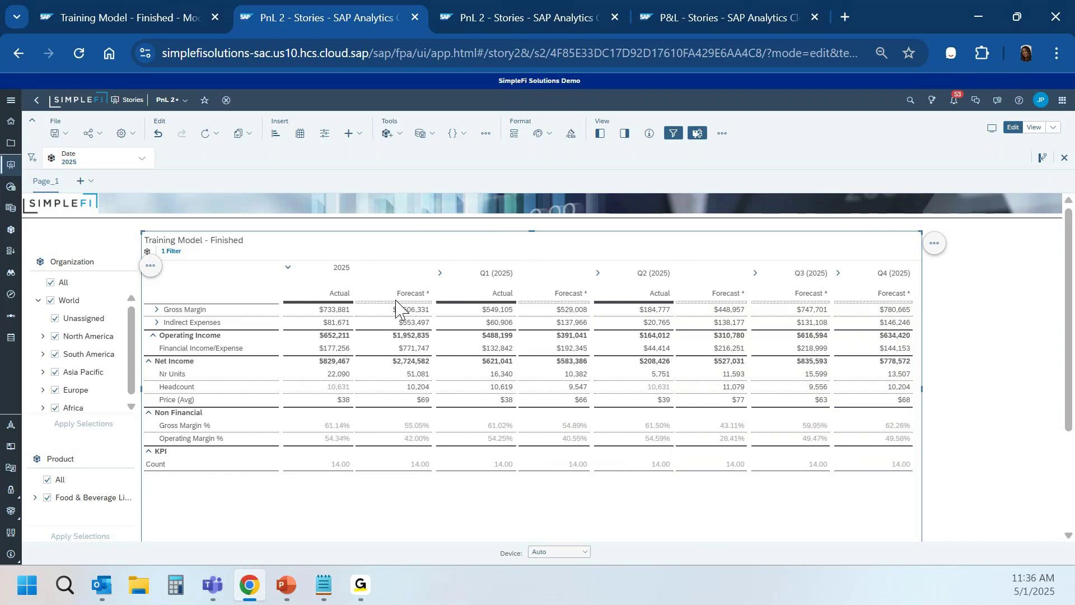
Step: Add a repeating column after the 2025 Forecast column, calculated as Actual minus Forecast
{"action": "left_click", "coordinate": [395, 302]}
{"action": "right_click", "coordinate": [386, 289]}
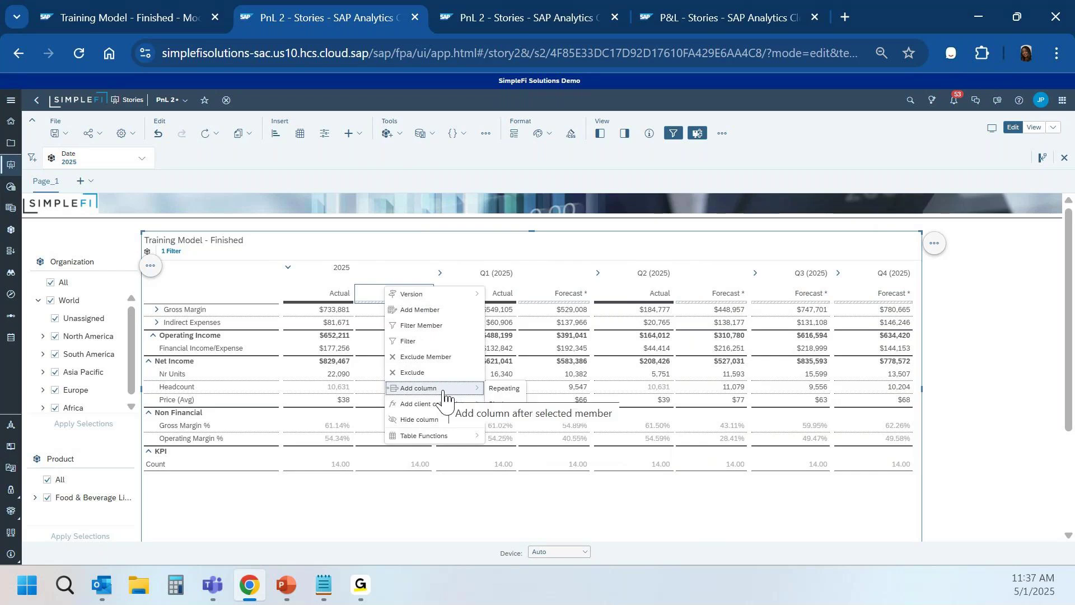
{"action": "left_click", "coordinate": [492, 391]}
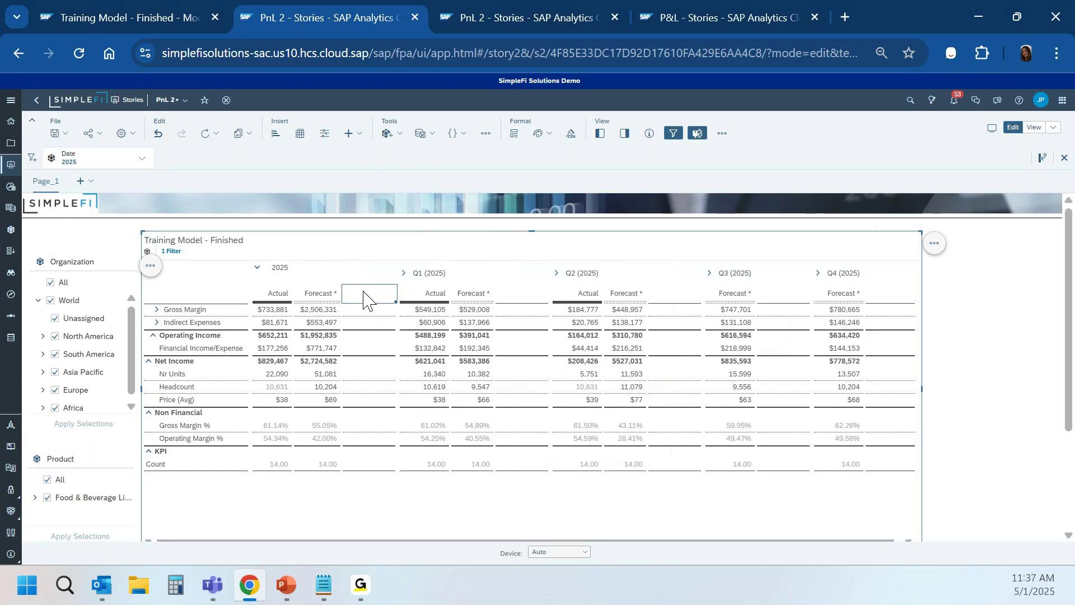
{"action": "type", "text": "="}
{"action": "left_click", "coordinate": [269, 297]}
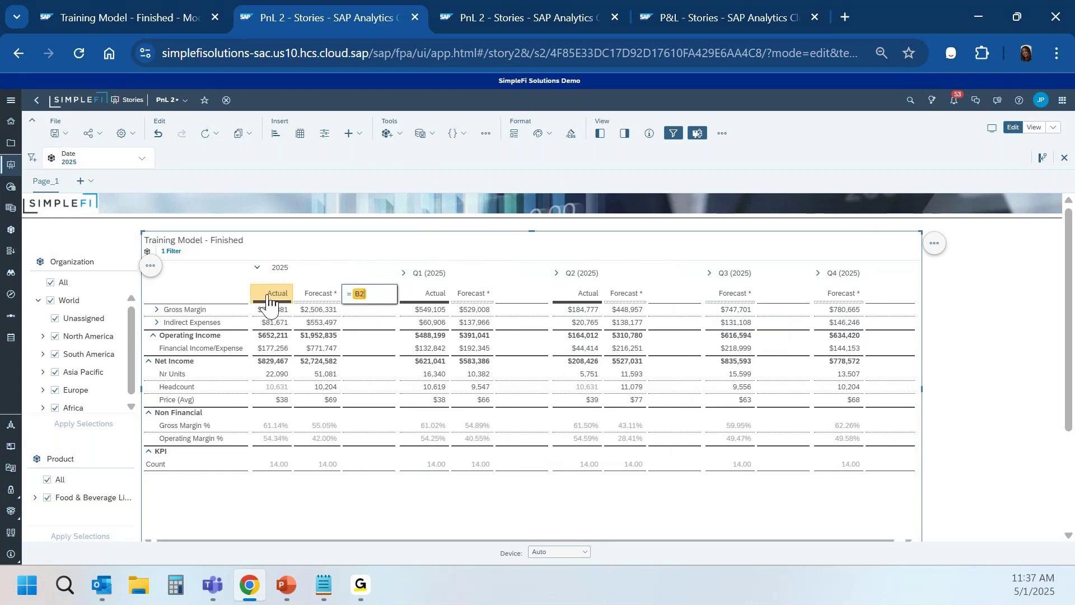
{"action": "type", "text": "-"}
{"action": "left_click", "coordinate": [308, 298]}
{"action": "key", "text": "Return"}
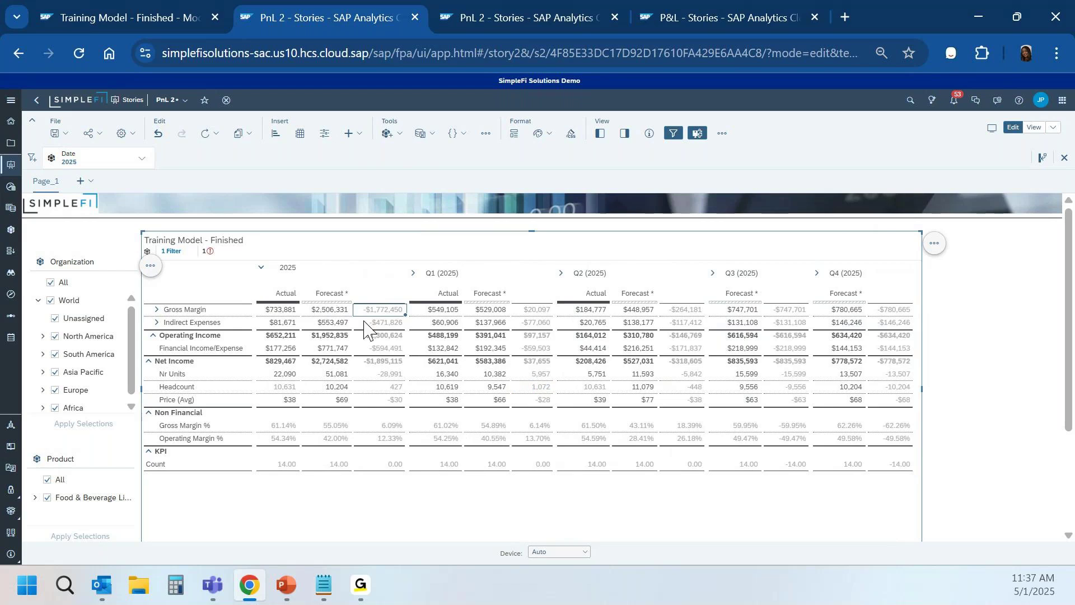
Step: Name the new variance column "Var $" in its header cell
{"action": "left_click", "coordinate": [379, 300]}
{"action": "type", "text": "Var $"}
{"action": "left_click", "coordinate": [364, 263]}
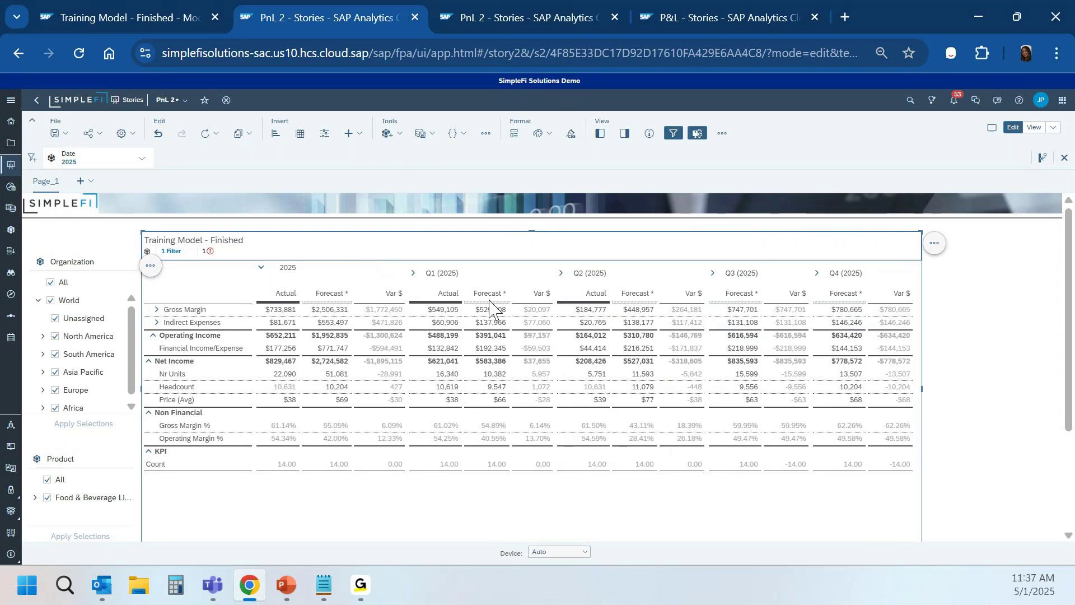
{"action": "left_click", "coordinate": [626, 134]}
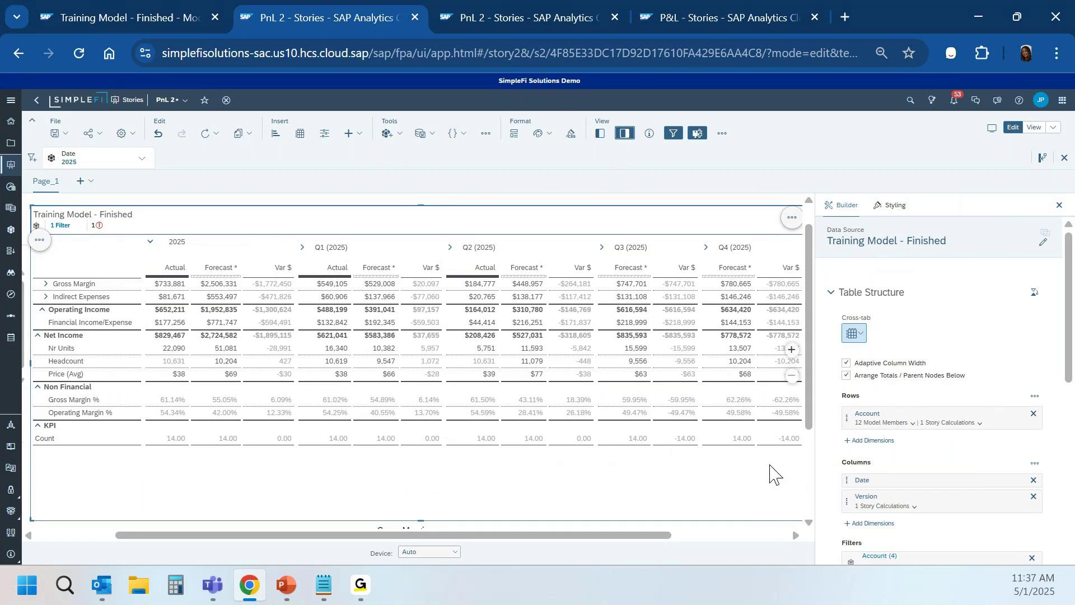
{"action": "left_click", "coordinate": [631, 134]}
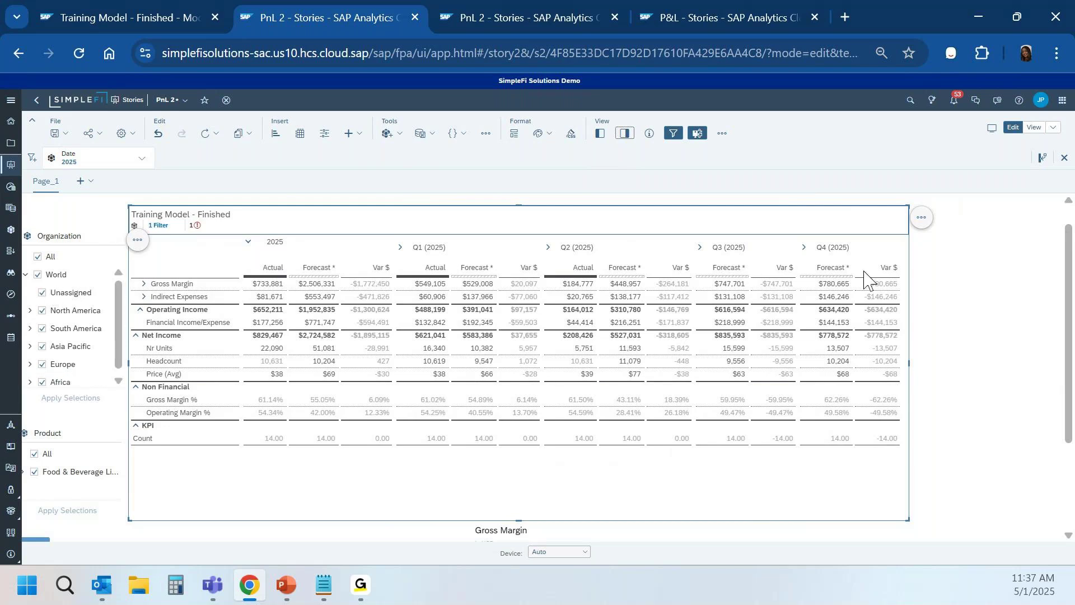
{"action": "scroll", "coordinate": [1064, 229], "scroll_direction": "up", "scroll_amount": 1}
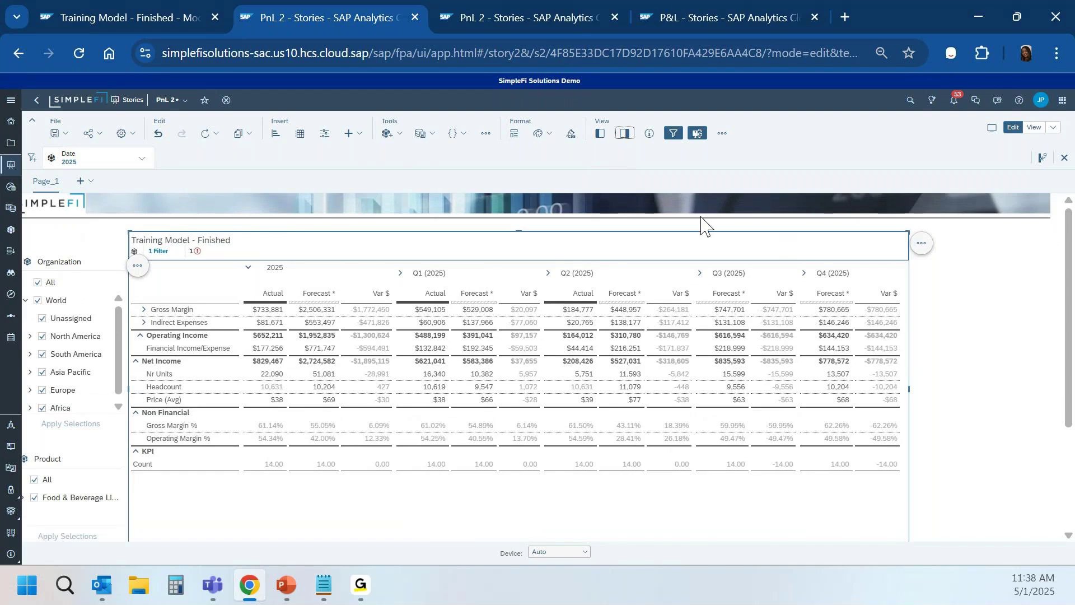
Step: Start a Calculated Account on the table's Account rows, with "Op Inc %" as both its name and description
{"action": "left_click", "coordinate": [623, 136]}
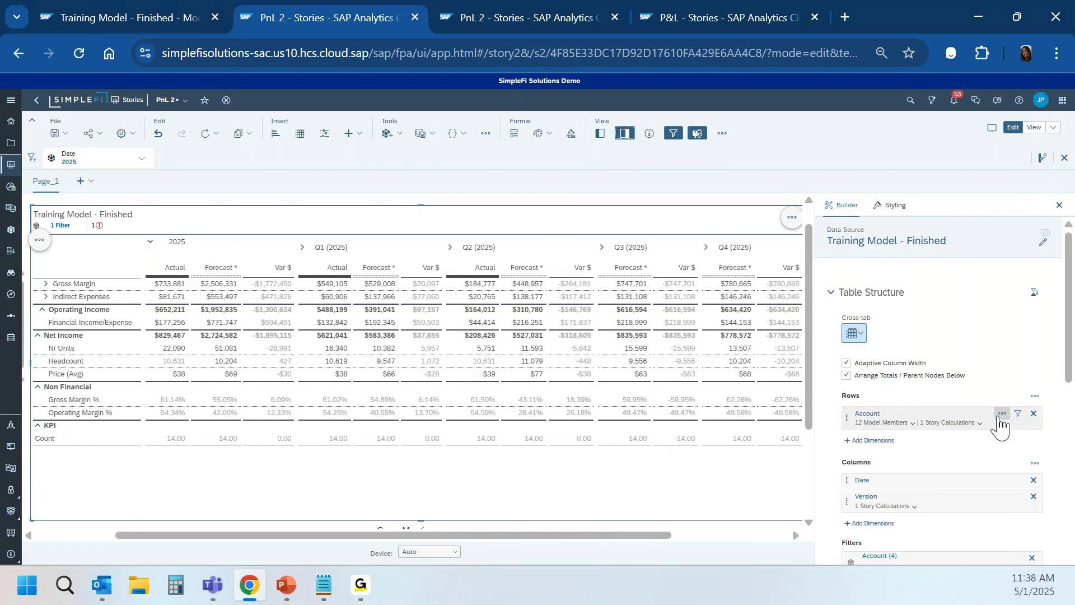
{"action": "left_click", "coordinate": [1001, 416]}
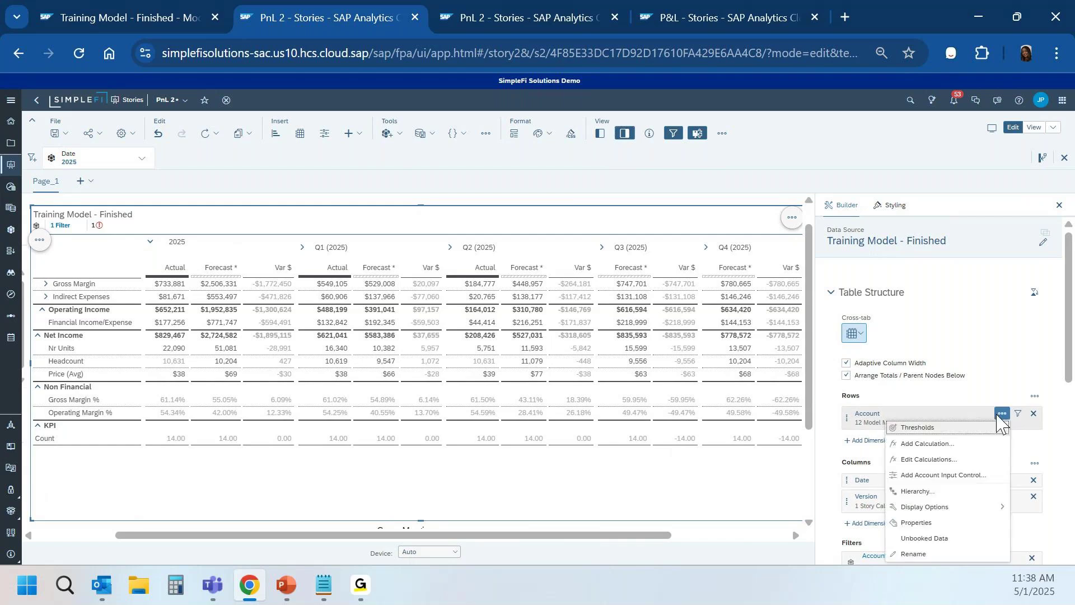
{"action": "left_click", "coordinate": [932, 444]}
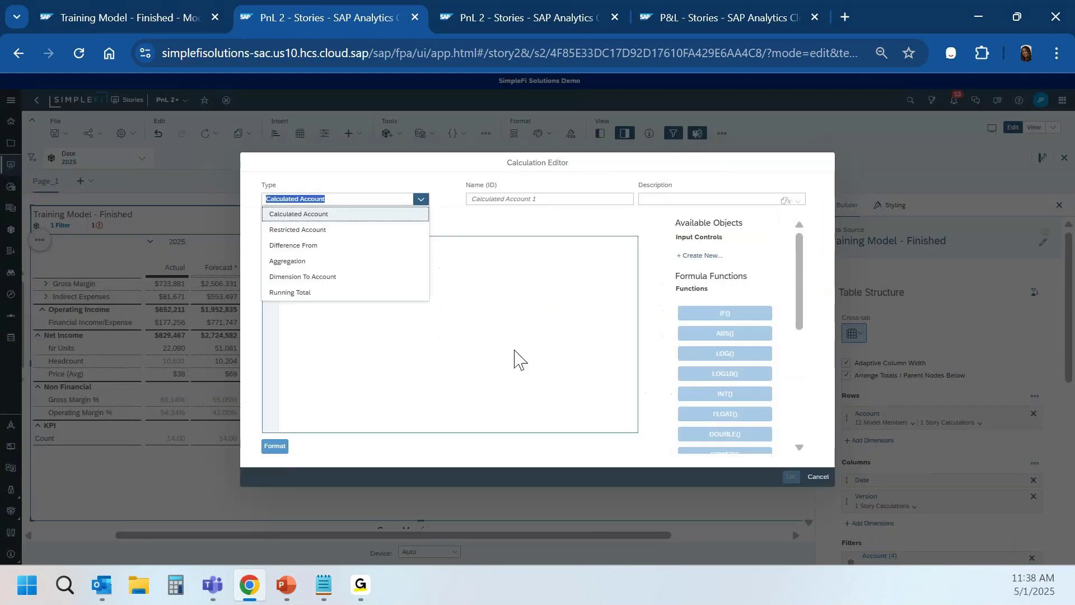
{"action": "left_click", "coordinate": [339, 218]}
{"action": "left_click", "coordinate": [512, 200]}
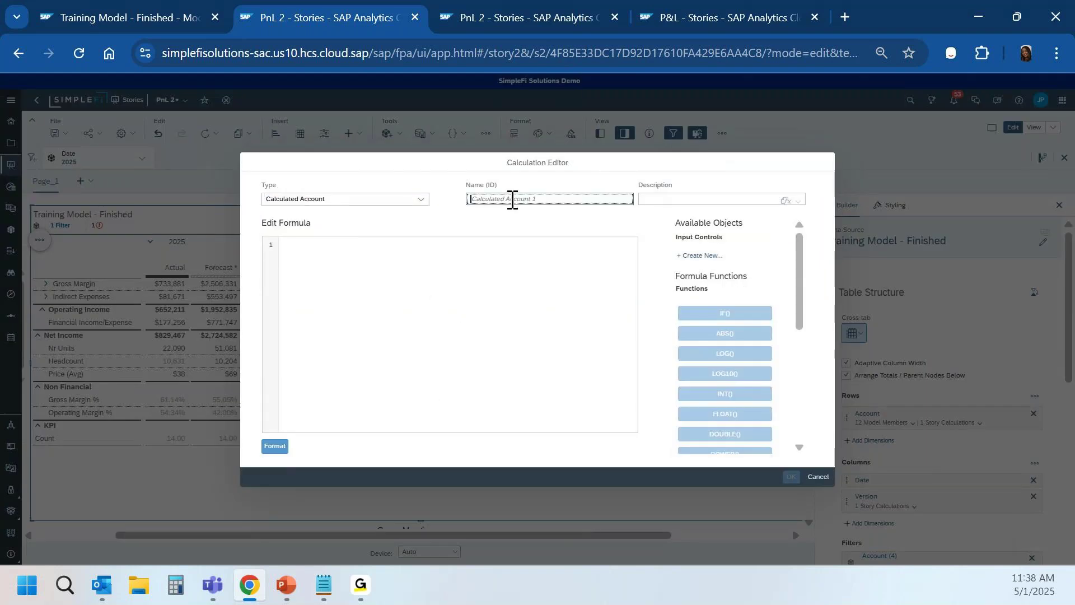
{"action": "type", "text": "Op Inc"}
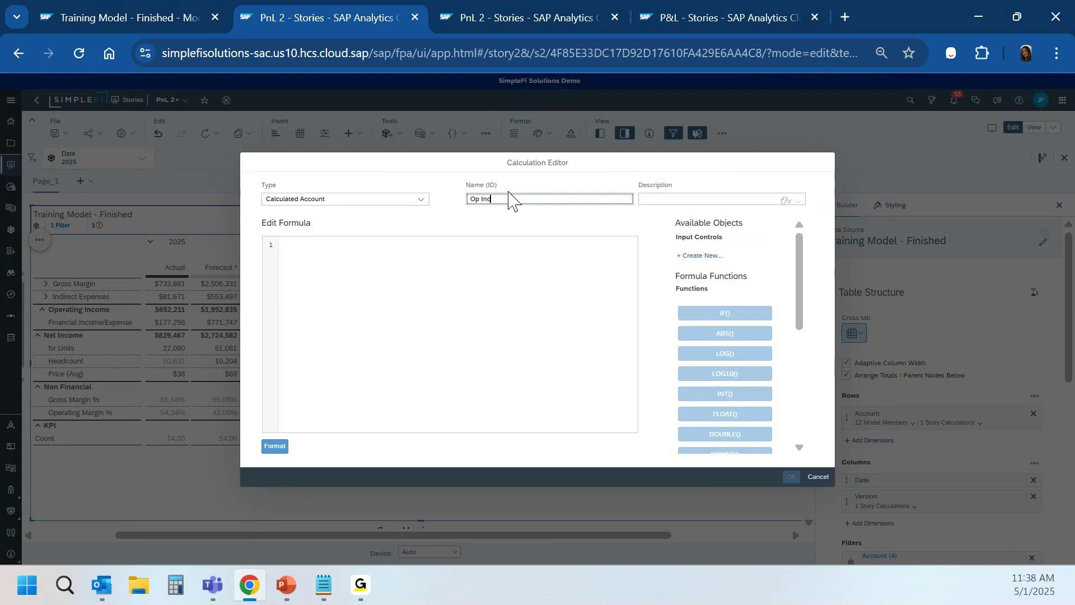
{"action": "type", "text": " %"}
{"action": "left_click", "coordinate": [662, 199]}
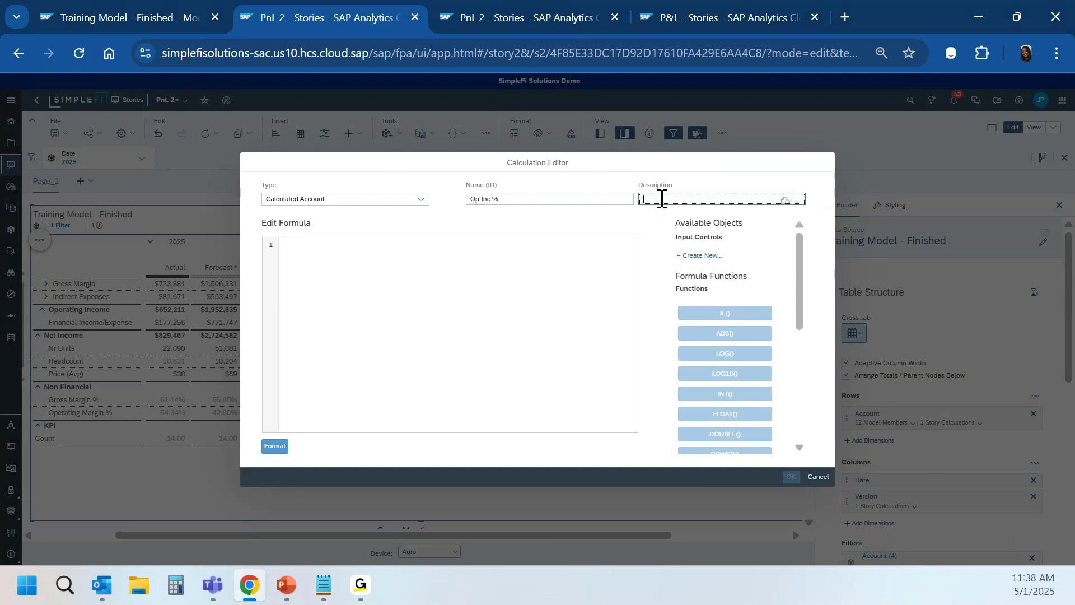
{"action": "type", "text": "Op Inc %"}
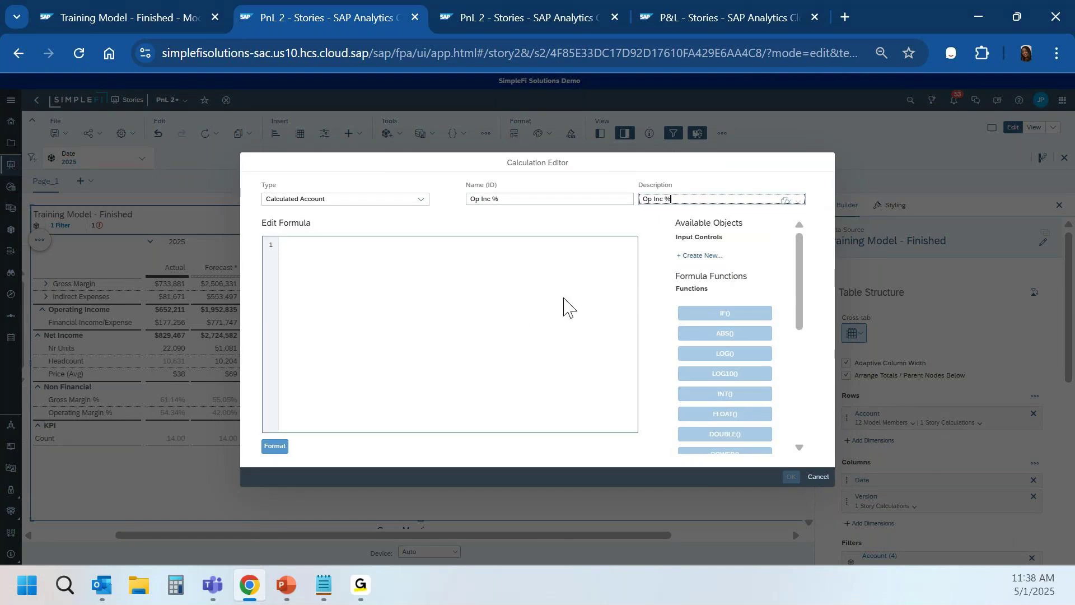
Step: Set the Op Inc % formula to Operating Income (PL500) divided by Total Sales (PL100) and confirm the calculation
{"action": "left_click", "coordinate": [461, 293]}
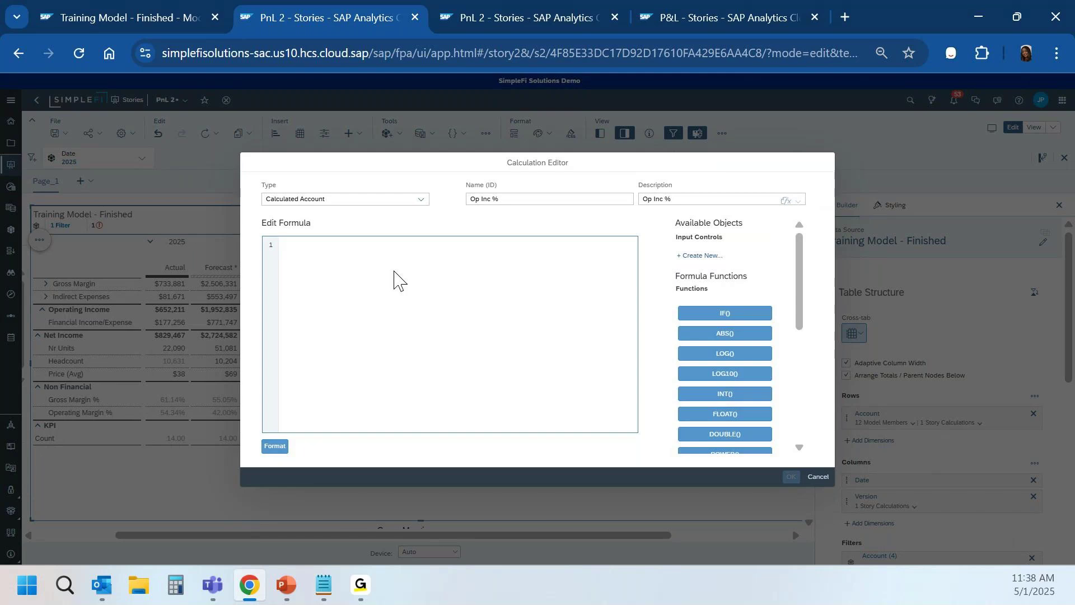
{"action": "type", "text": "op"}
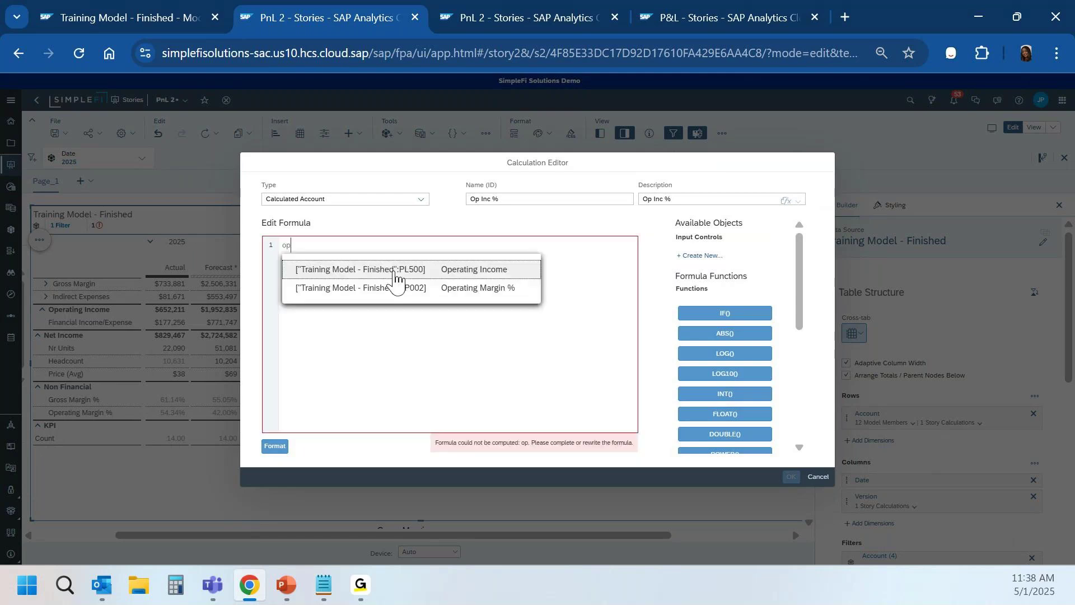
{"action": "left_click", "coordinate": [426, 273]}
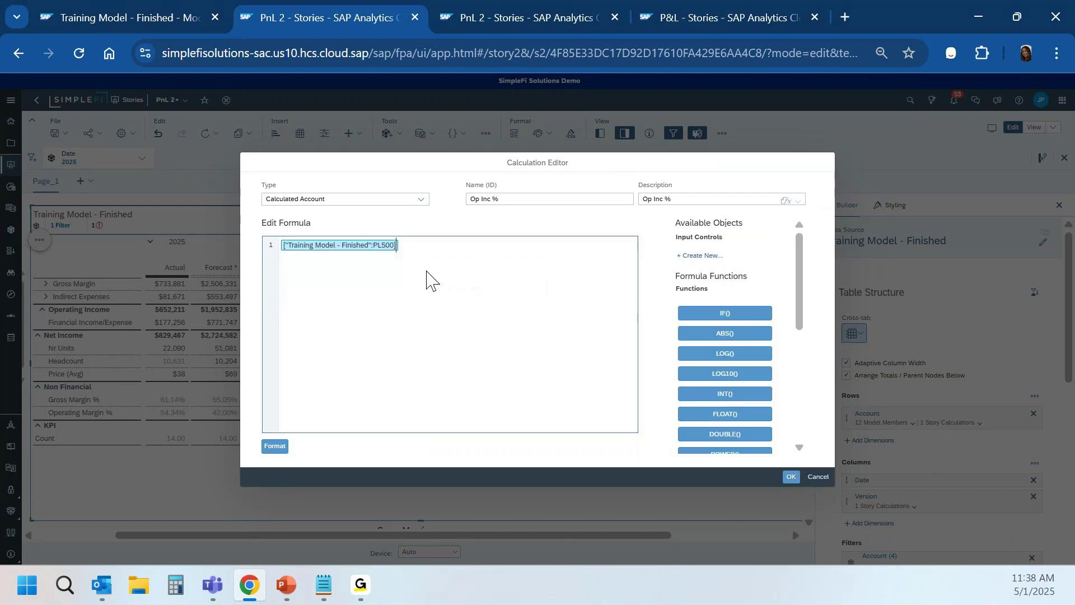
{"action": "type", "text": "/"}
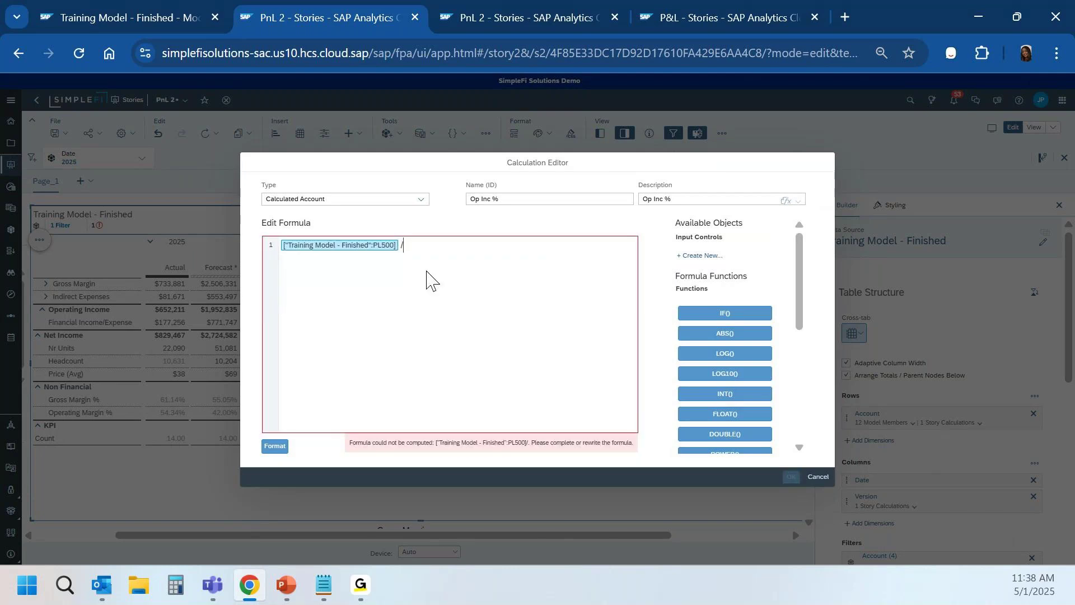
{"action": "type", "text": " to"}
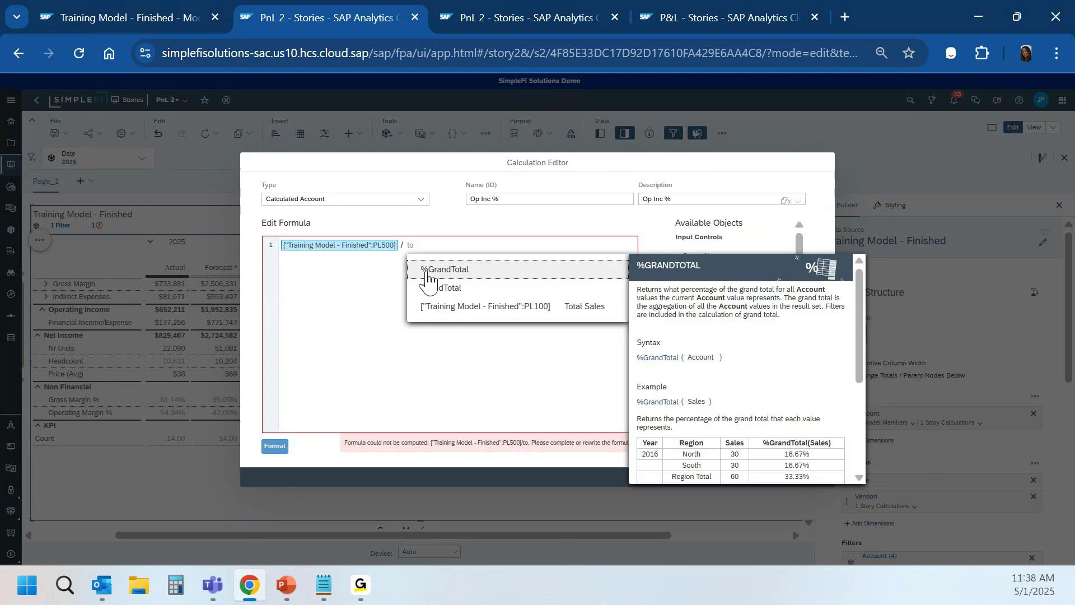
{"action": "left_click", "coordinate": [466, 308]}
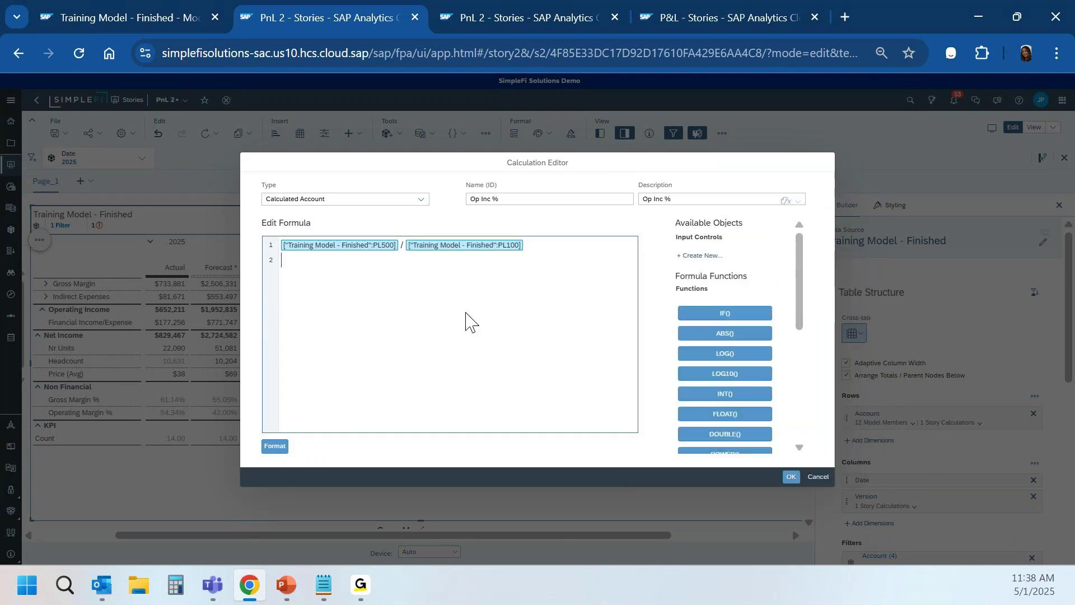
{"action": "left_click", "coordinate": [790, 478]}
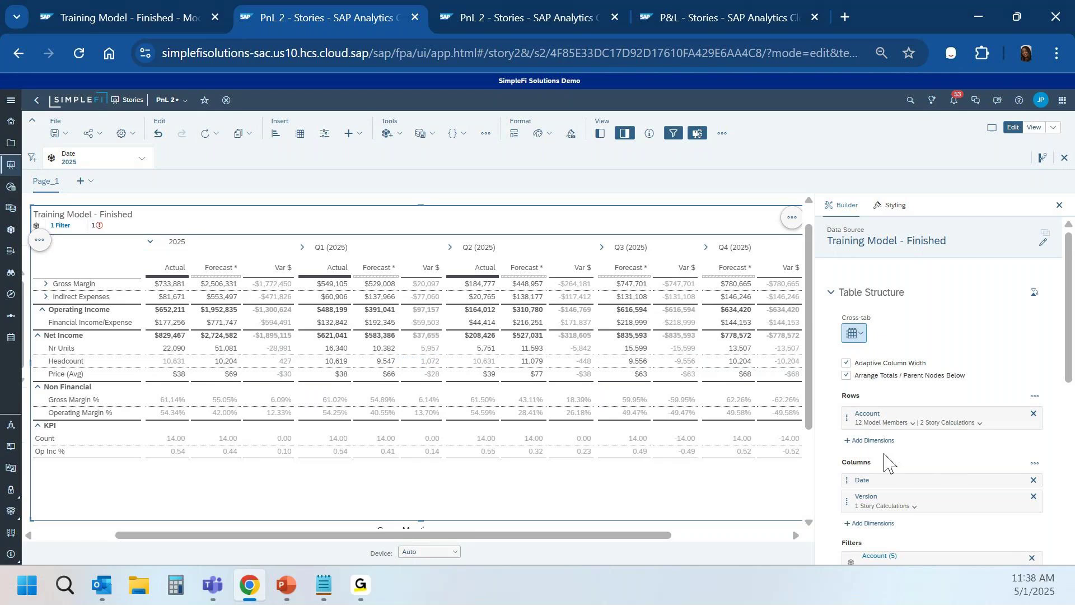
Step: Delete the Count story calculation from the table's Account rows
{"action": "left_click", "coordinate": [979, 424]}
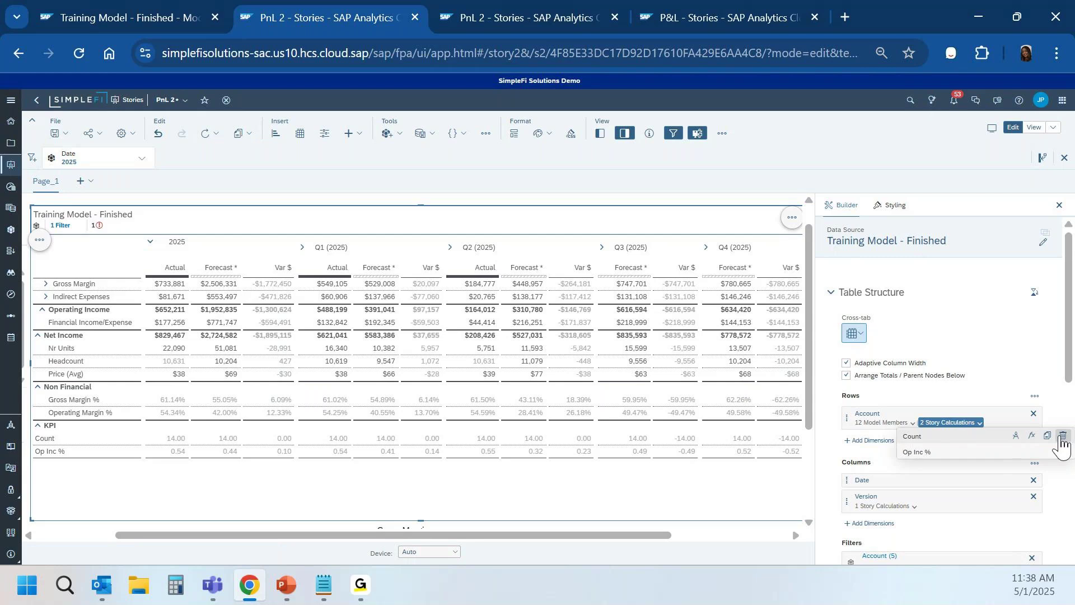
{"action": "left_click", "coordinate": [1062, 436]}
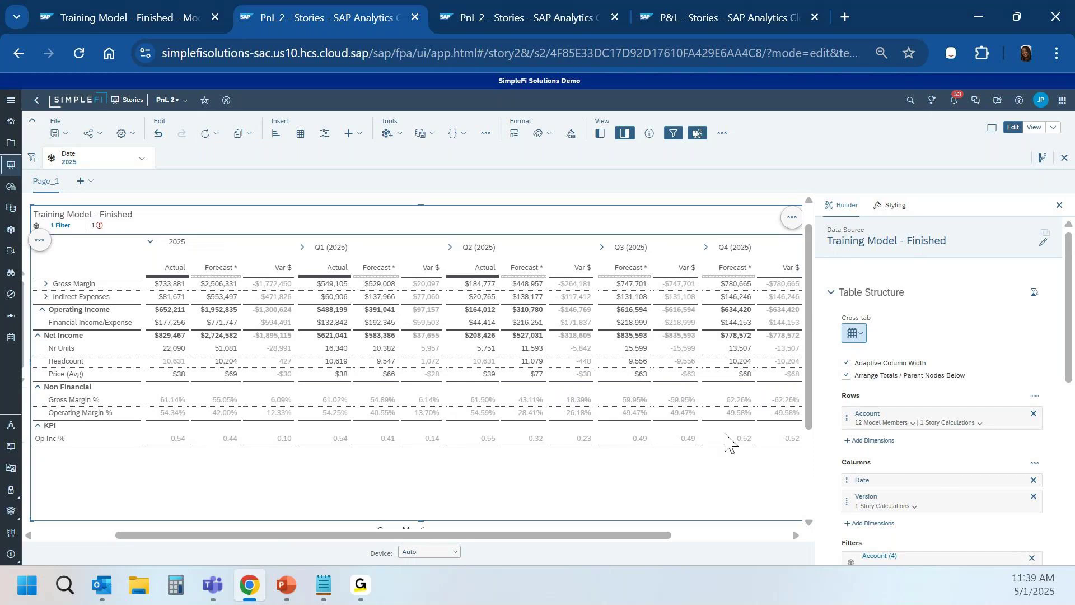
{"action": "left_click", "coordinate": [630, 138]}
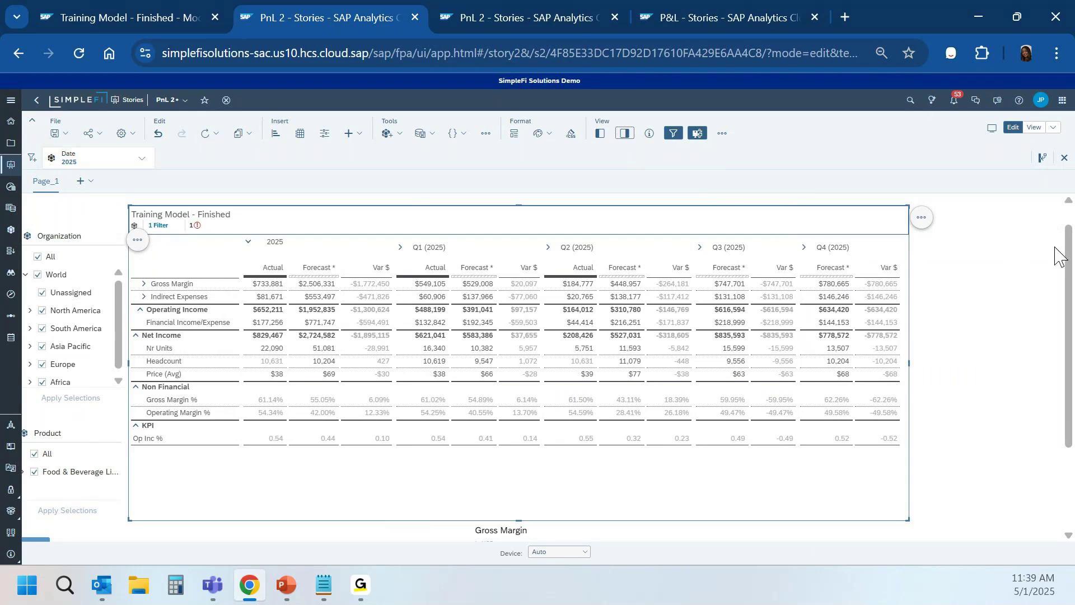
{"action": "scroll", "coordinate": [1059, 256], "scroll_direction": "up", "scroll_amount": 1}
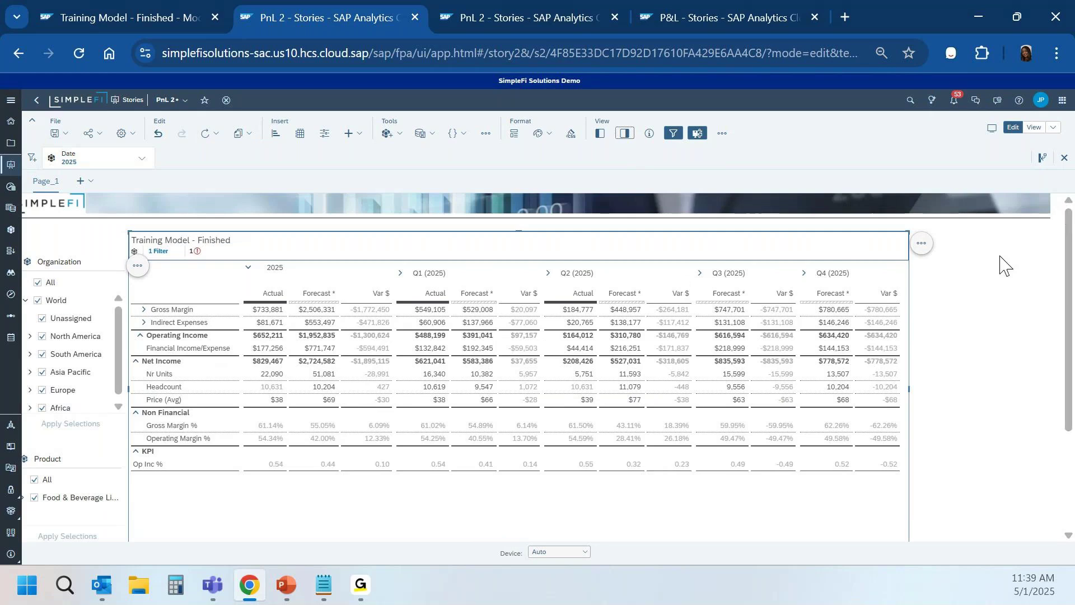
Step: Rename the story page Page_1 as "PnL"
{"action": "left_click", "coordinate": [45, 161]}
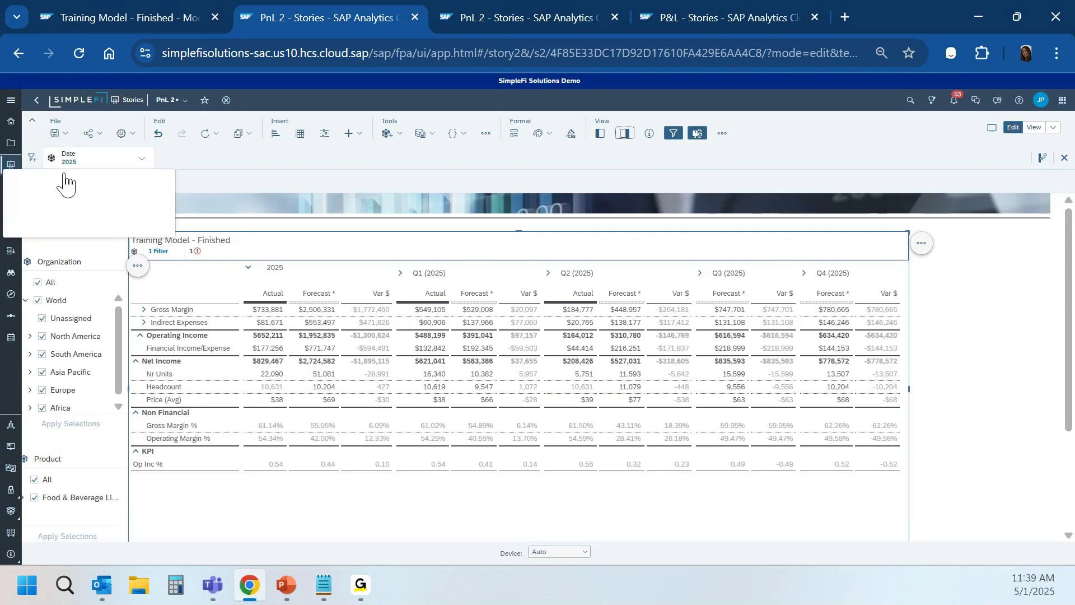
{"action": "left_click", "coordinate": [61, 181]}
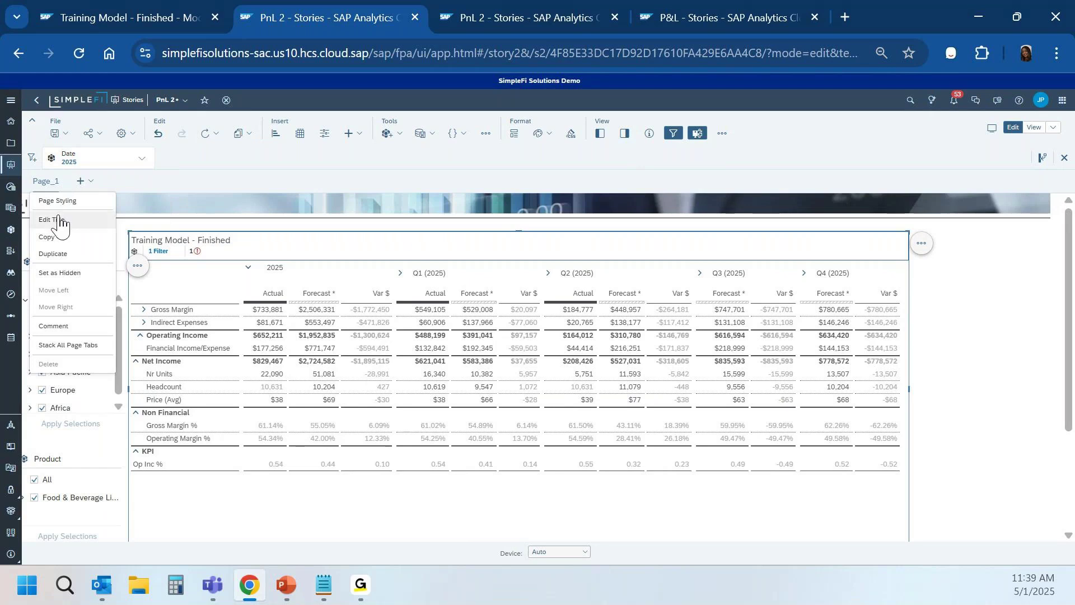
{"action": "left_click", "coordinate": [60, 221]}
{"action": "type", "text": "PnL"}
{"action": "left_click", "coordinate": [184, 185]}
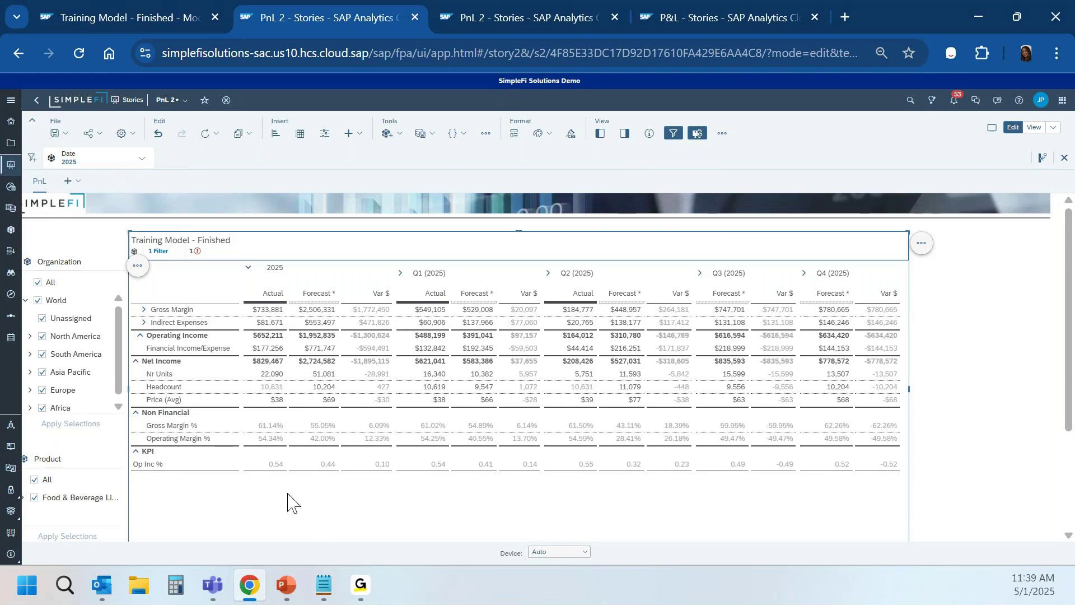
Step: Duplicate the PnL page and rename the copy "Forecast"
{"action": "left_click", "coordinate": [601, 133]}
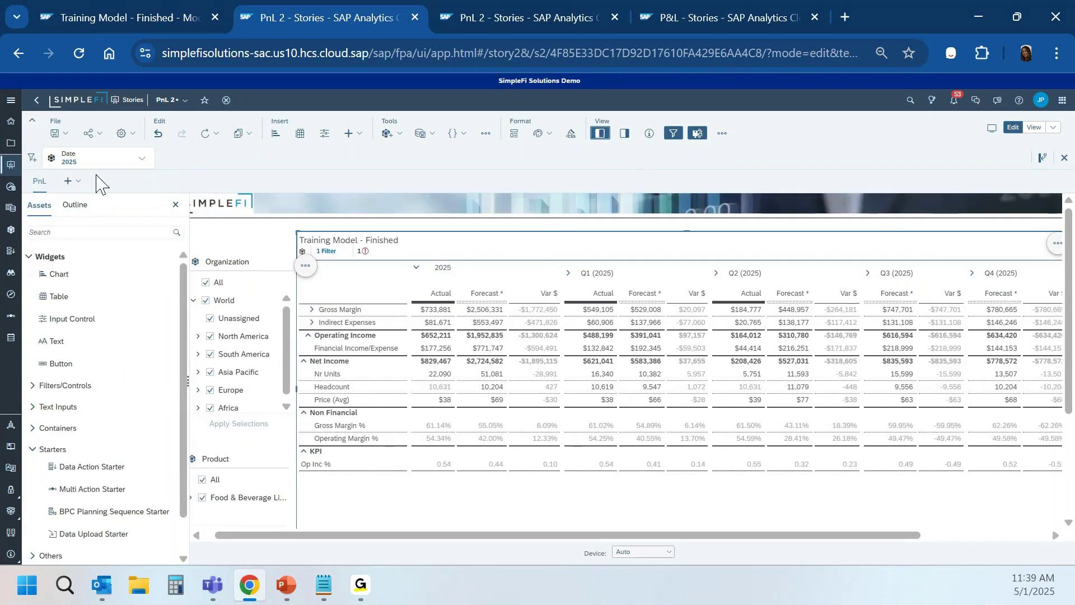
{"action": "left_click", "coordinate": [54, 183]}
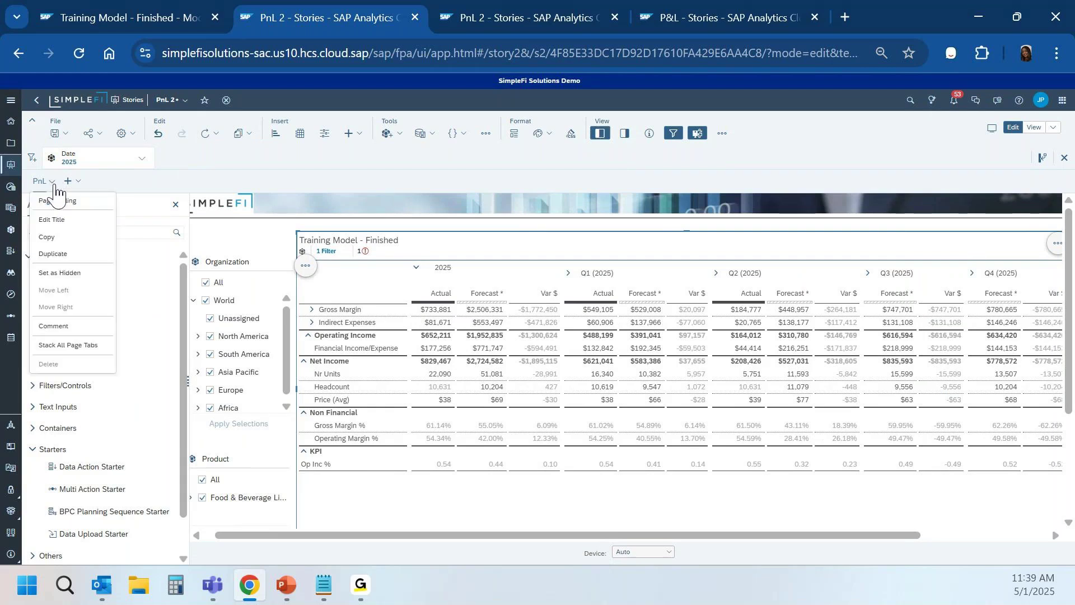
{"action": "left_click", "coordinate": [79, 259]}
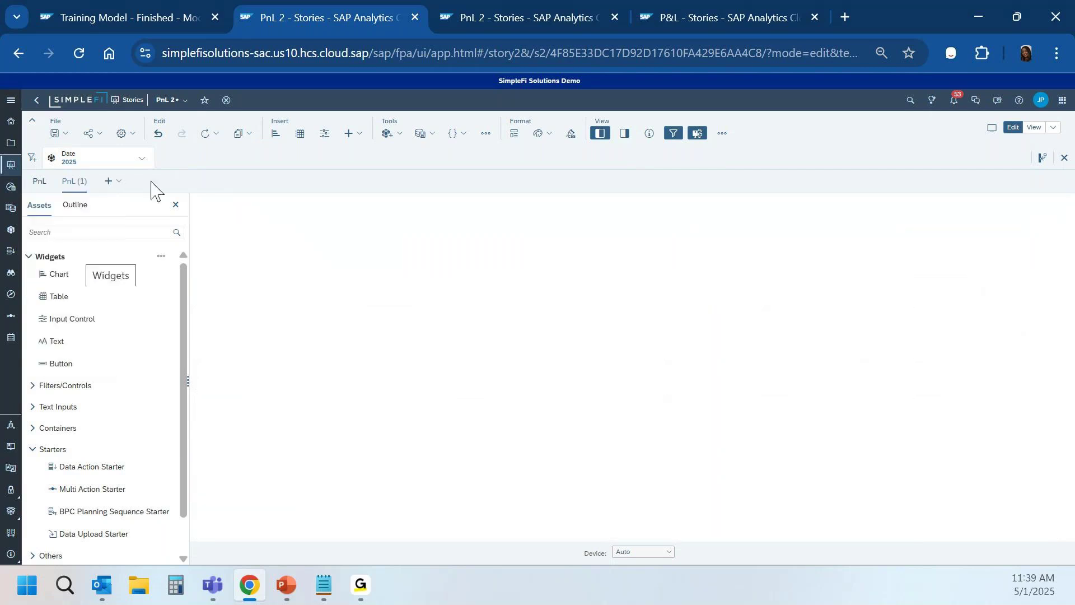
{"action": "left_click", "coordinate": [89, 190]}
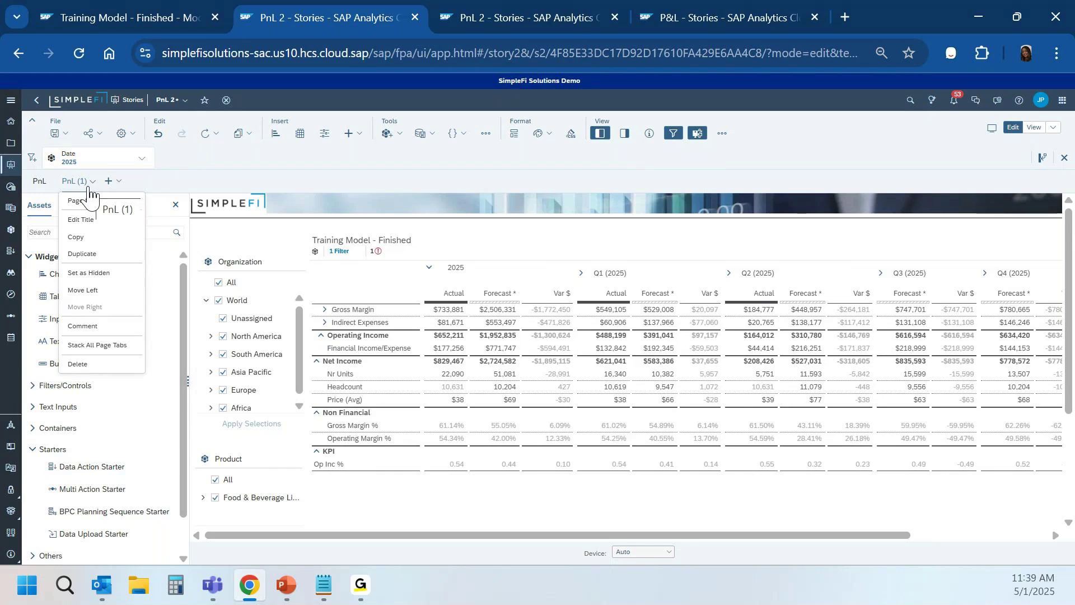
{"action": "left_click", "coordinate": [90, 223]}
{"action": "type", "text": "Forecast"}
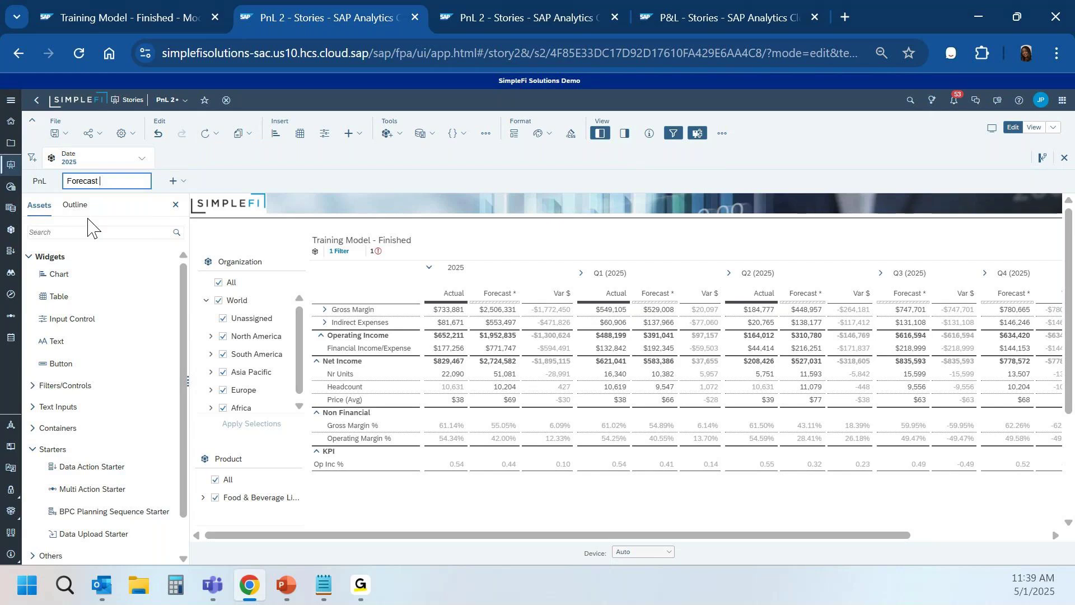
{"action": "left_click", "coordinate": [291, 185]}
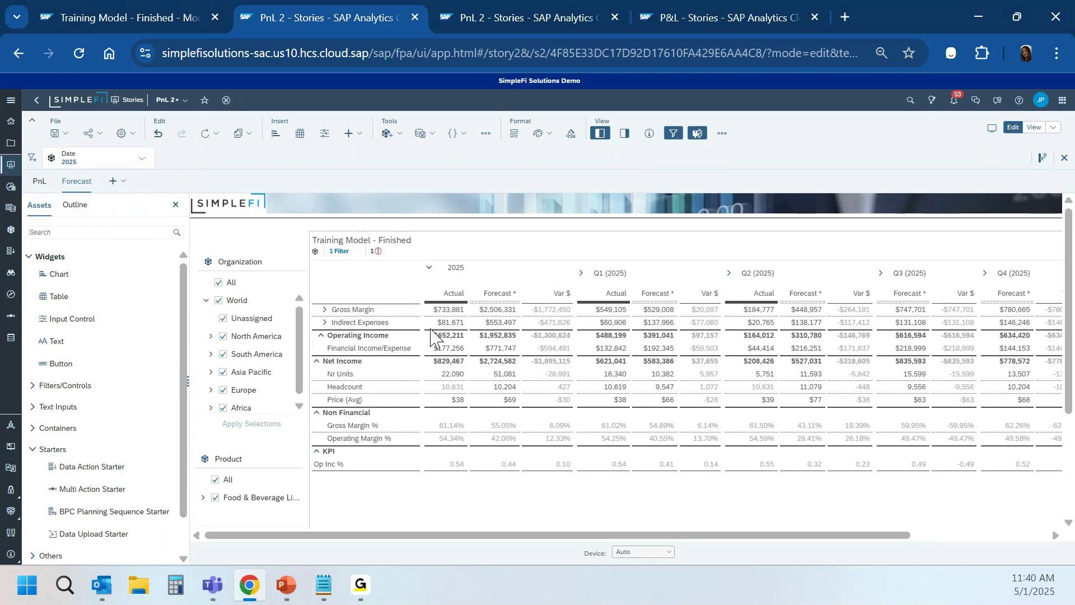
Step: Switch the Forecast page's table from Cross-tab to Forecast Layout and accept clearing its existing filters and styling
{"action": "left_click_drag", "start_coordinate": [423, 309], "coordinate": [621, 168]}
{"action": "left_click", "coordinate": [623, 138]}
{"action": "left_click", "coordinate": [603, 136]}
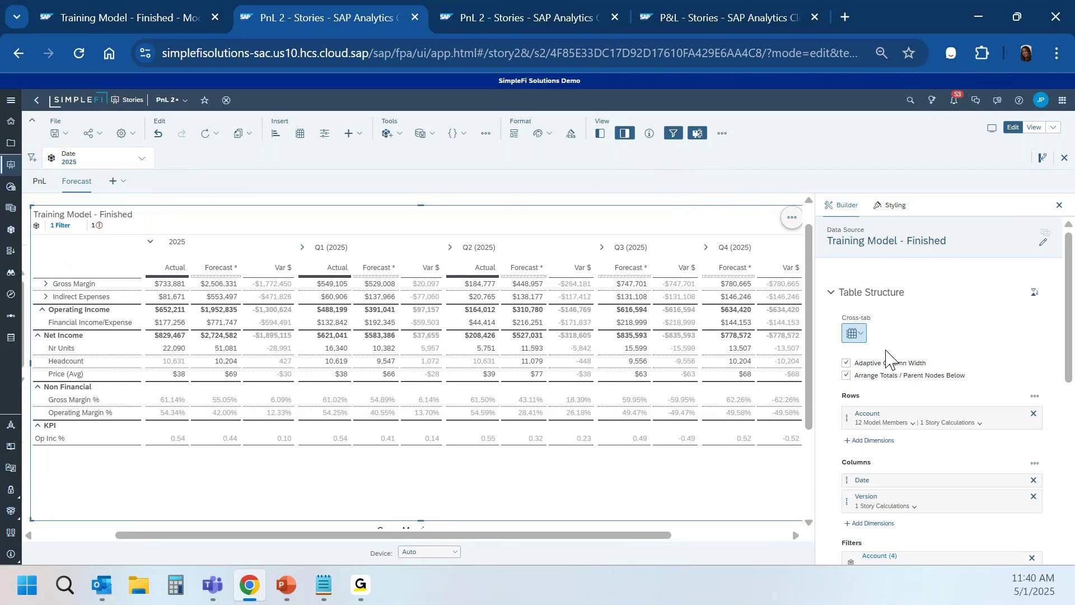
{"action": "left_click", "coordinate": [857, 335]}
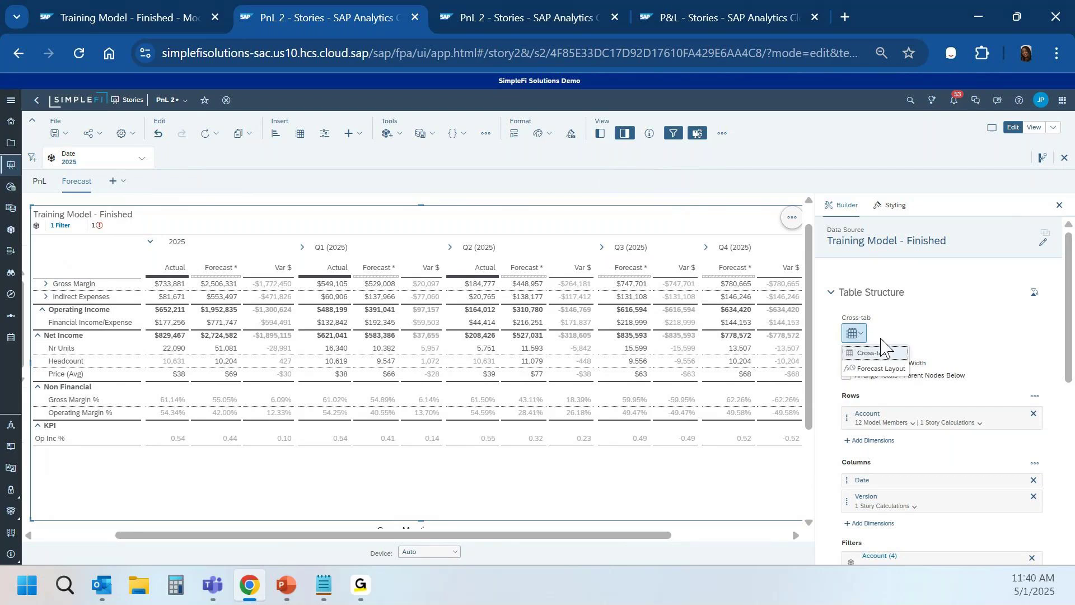
{"action": "left_click", "coordinate": [877, 369]}
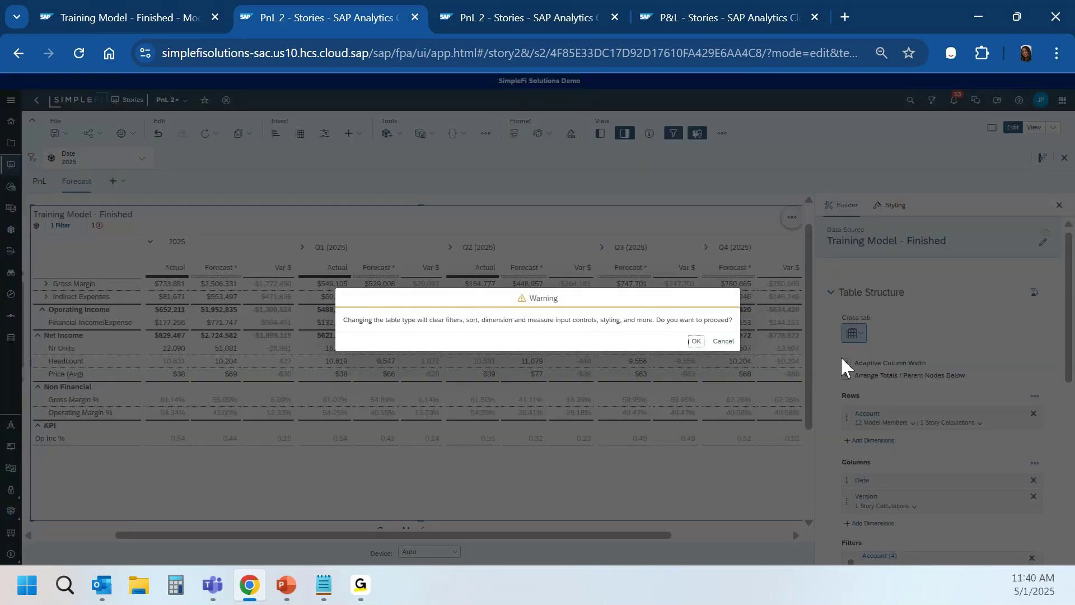
{"action": "left_click", "coordinate": [694, 342]}
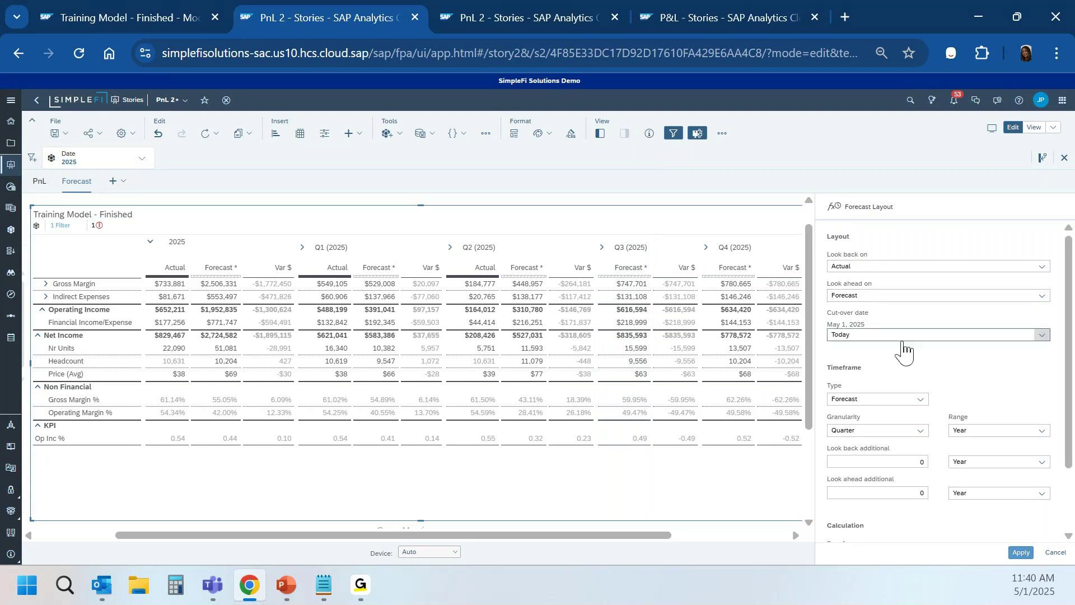
Step: Set the forecast cut-over date to Last booked (Actuals), keeping the timeframe range at Year
{"action": "left_click", "coordinate": [1042, 336]}
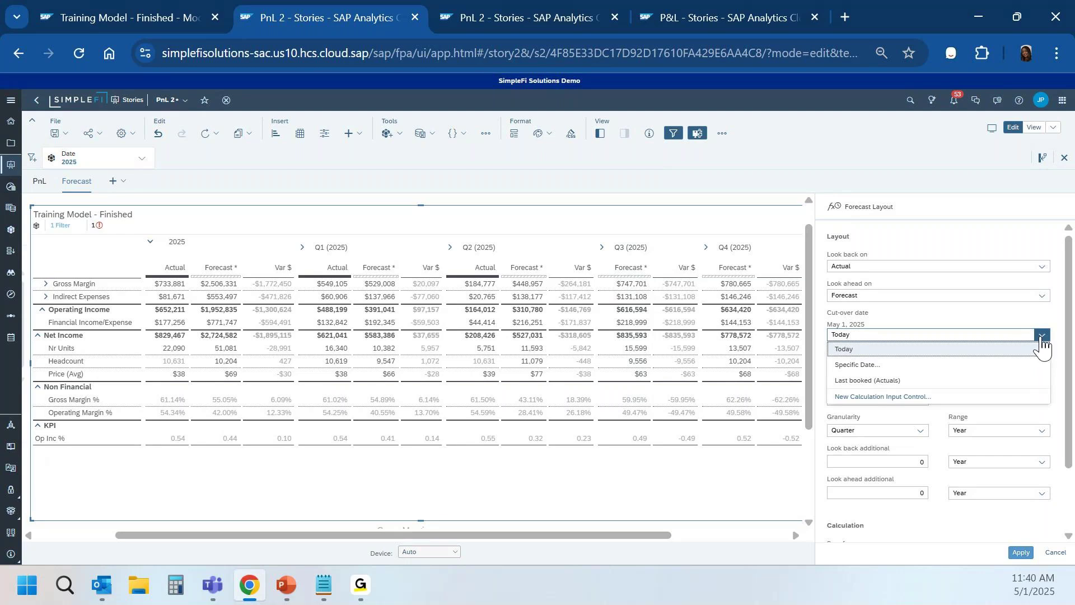
{"action": "left_click", "coordinate": [878, 383]}
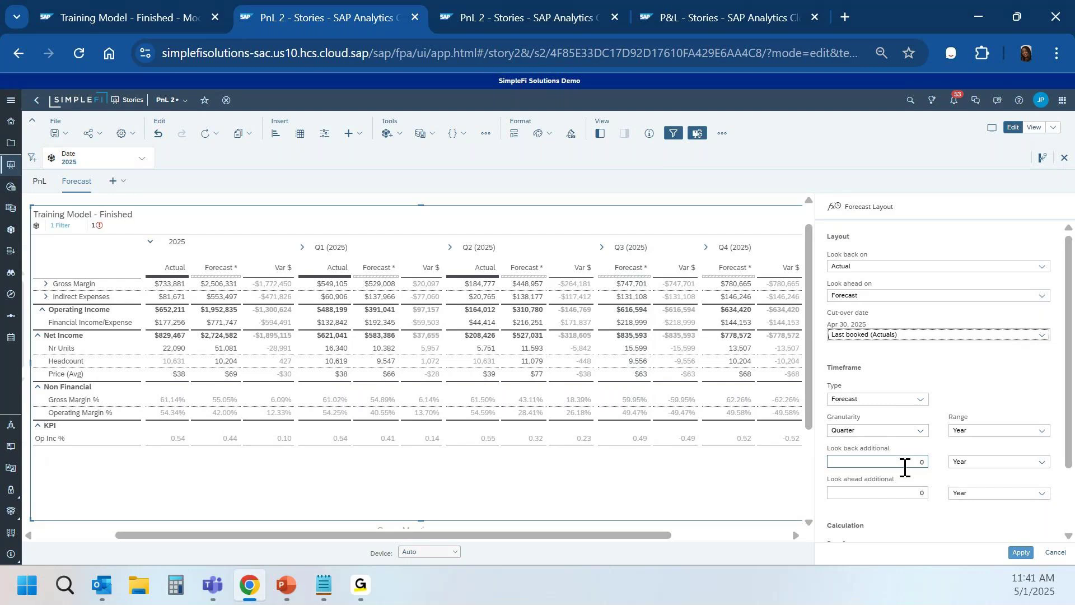
{"action": "left_click", "coordinate": [1005, 435]}
{"action": "left_click", "coordinate": [1005, 436]}
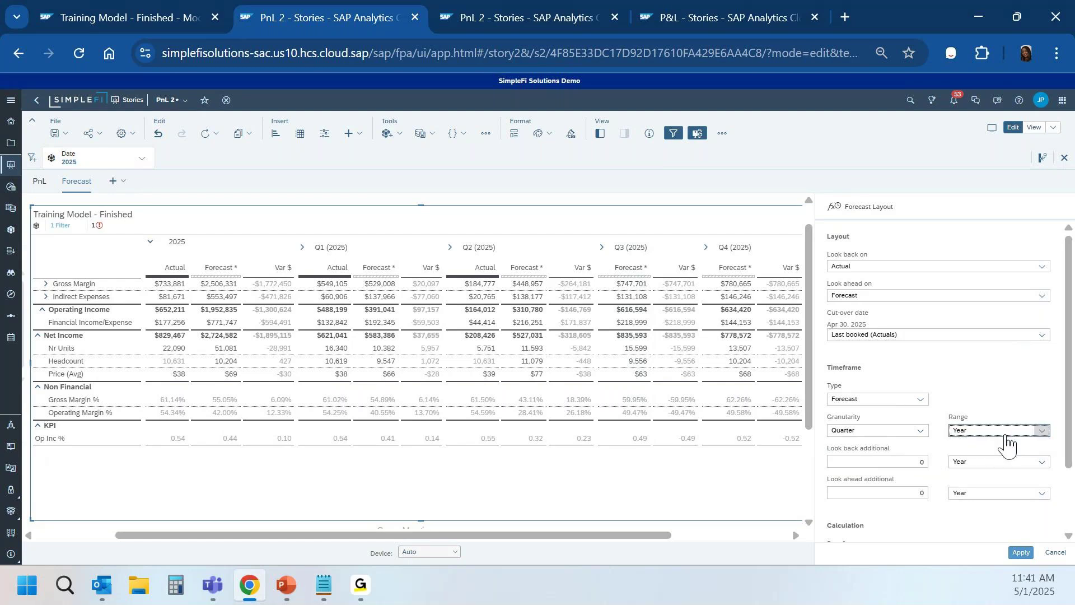
Step: Set the additional look back to 6 months and the additional look ahead to 1 year, and apply the forecast layout
{"action": "left_click", "coordinate": [993, 465]}
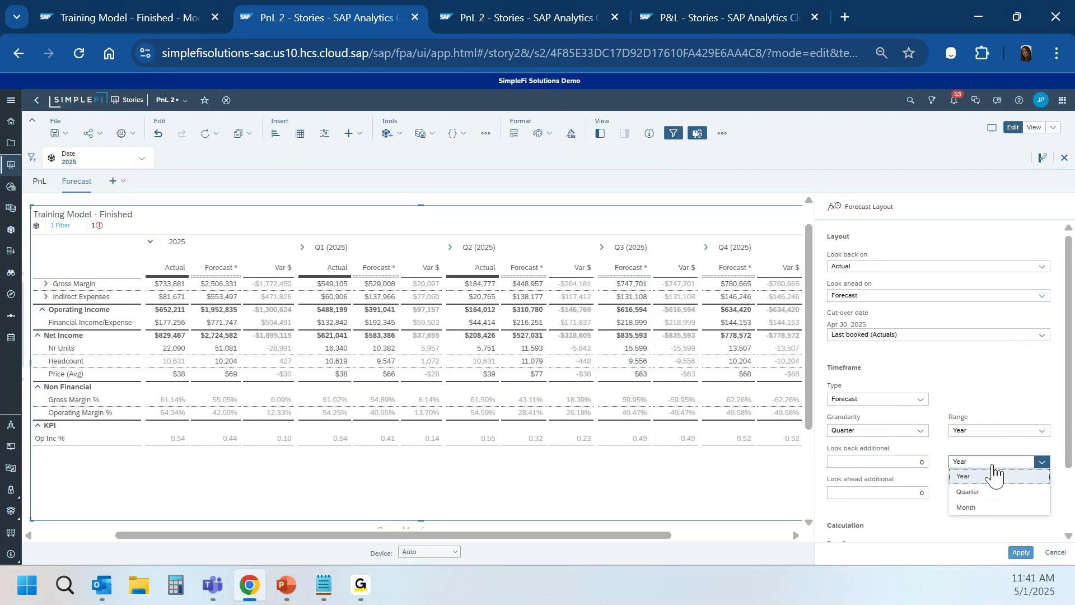
{"action": "left_click", "coordinate": [984, 508]}
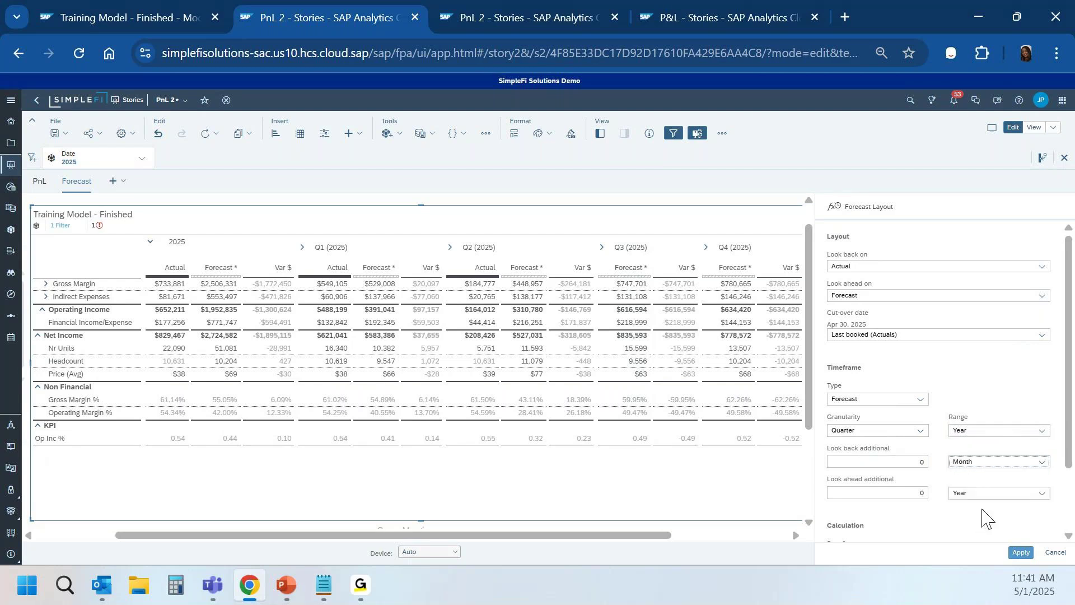
{"action": "left_click", "coordinate": [915, 464]}
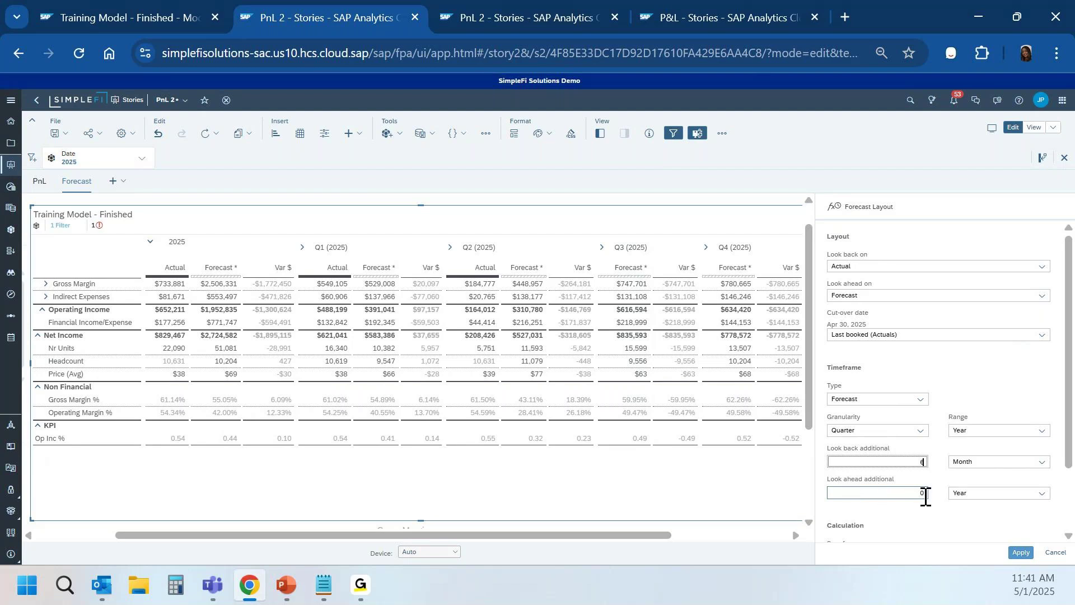
{"action": "left_click", "coordinate": [926, 495]}
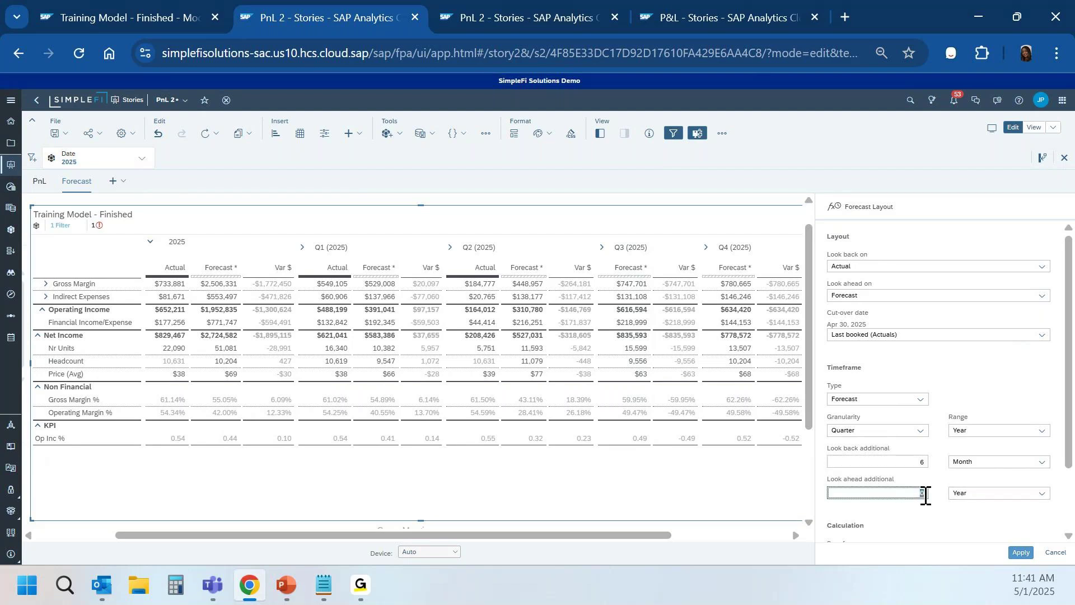
{"action": "type", "text": "1"}
{"action": "left_click", "coordinate": [1014, 554]}
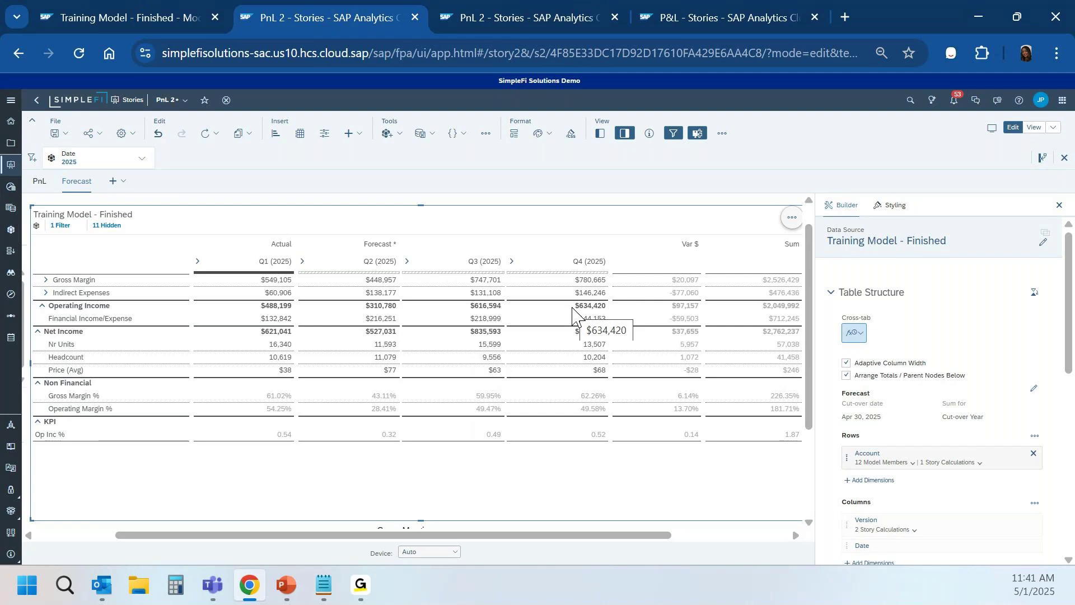
Step: Remove the Var $ column from the forecast table
{"action": "left_click", "coordinate": [653, 244]}
{"action": "right_click", "coordinate": [652, 245]}
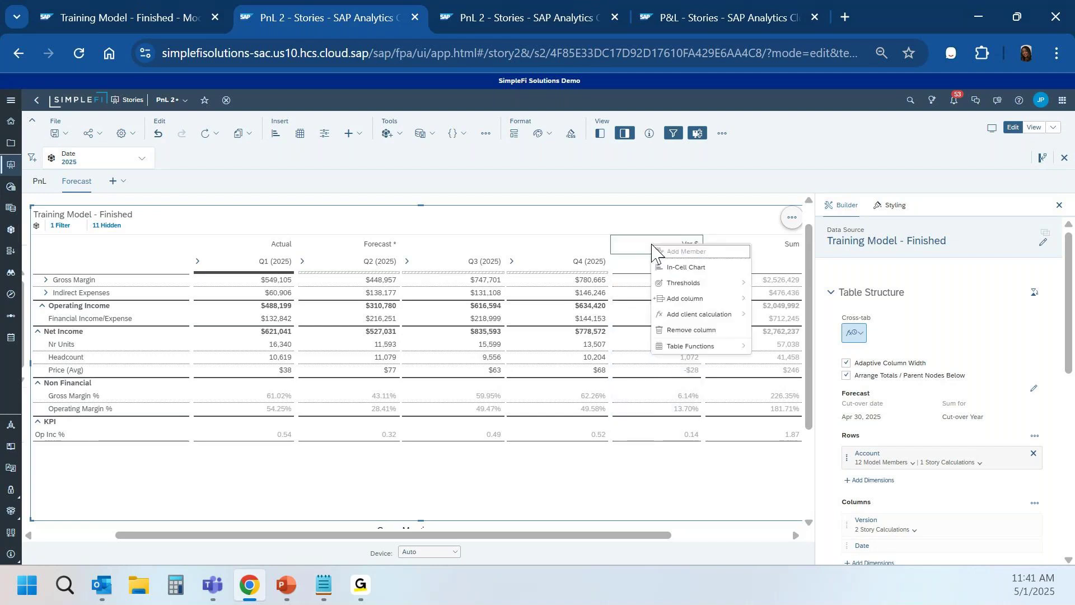
{"action": "left_click", "coordinate": [693, 330]}
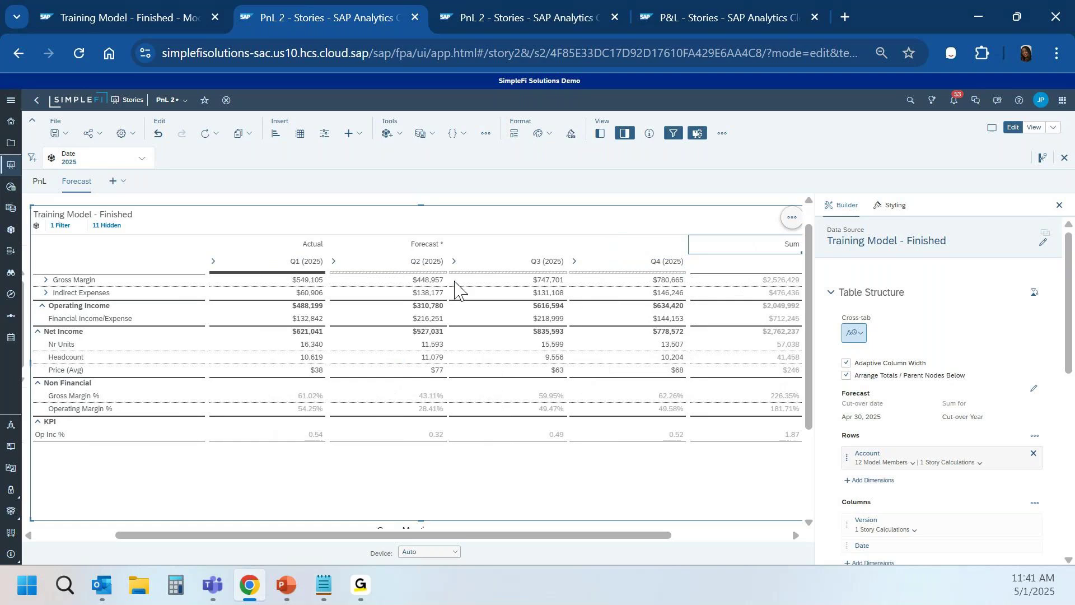
Step: Expand Q1 (2025) and Q2 (2025) in the forecast table to their months and hide the Builder
{"action": "left_click", "coordinate": [213, 262]}
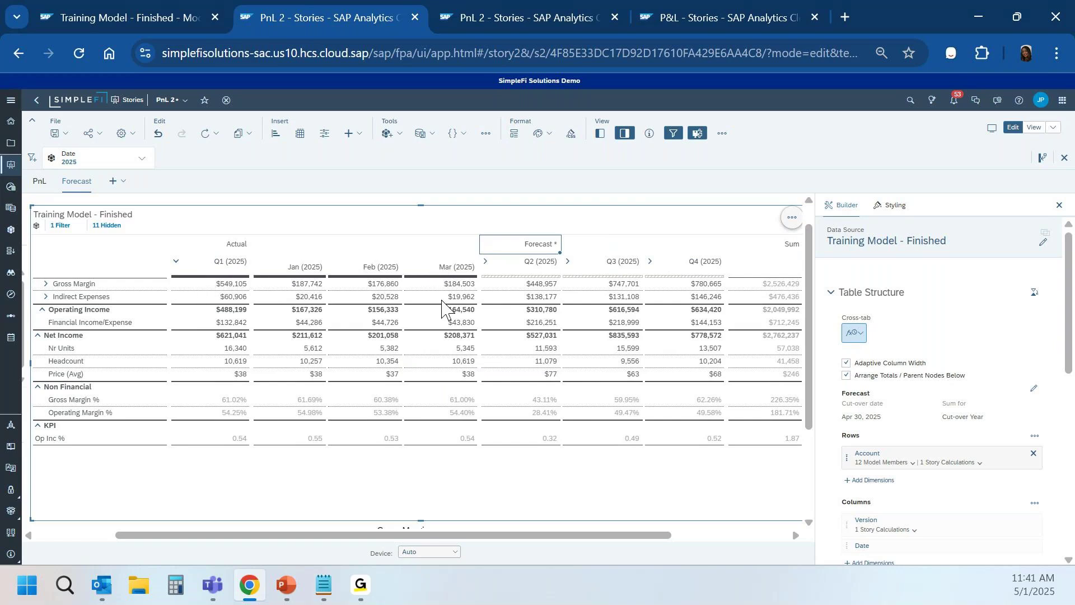
{"action": "left_click", "coordinate": [486, 262]}
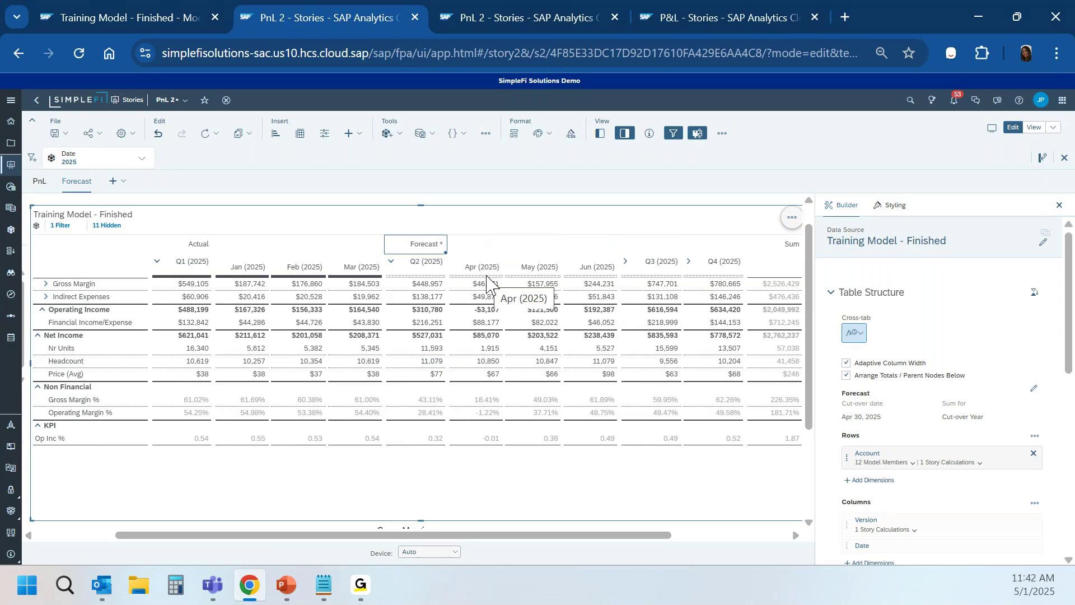
{"action": "left_click", "coordinate": [625, 137]}
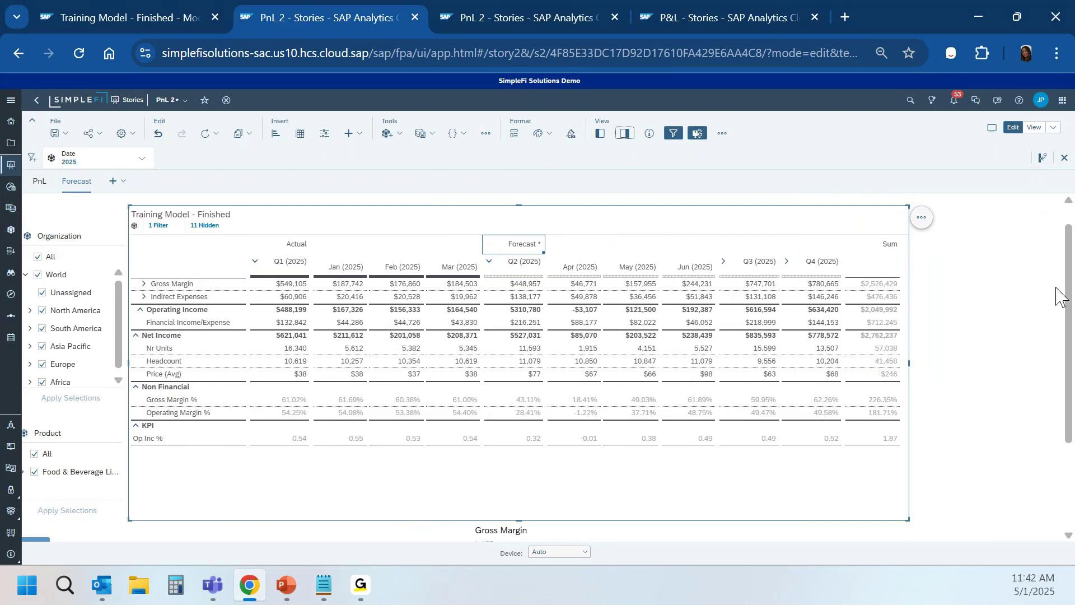
Step: Review the Forecast page and save the story under its existing name
{"action": "scroll", "coordinate": [1069, 278], "scroll_direction": "down", "scroll_amount": 3}
{"action": "scroll", "coordinate": [661, 303], "scroll_direction": "up", "scroll_amount": 4}
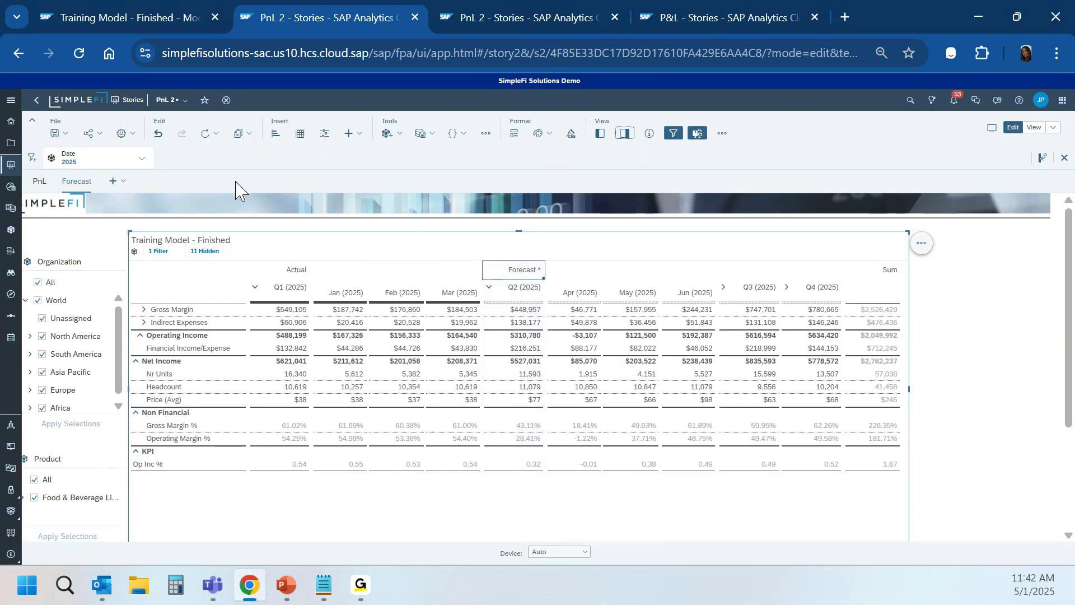
{"action": "left_click", "coordinate": [58, 133]}
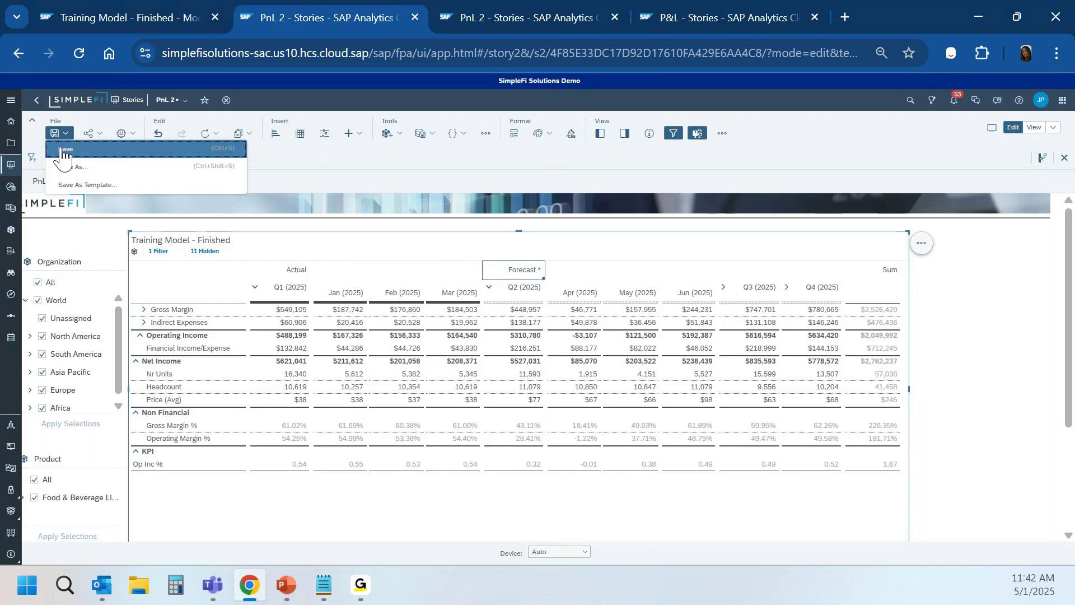
{"action": "left_click", "coordinate": [63, 150]}
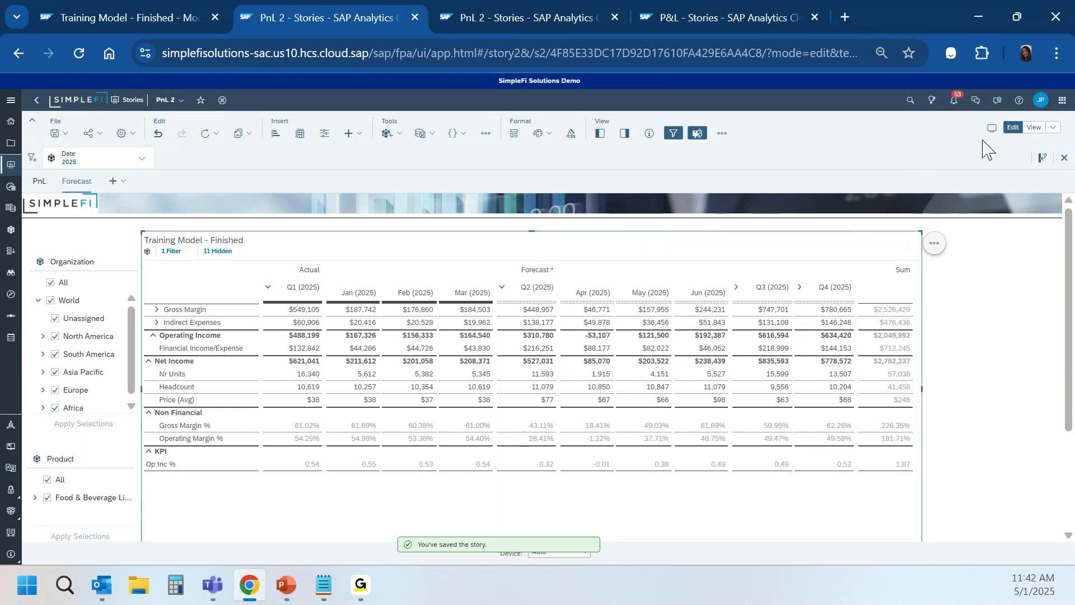
Step: Open Just Ask and add the model Training Model - Finished from the Training Webinar Model folder as its data source
{"action": "left_click", "coordinate": [932, 101]}
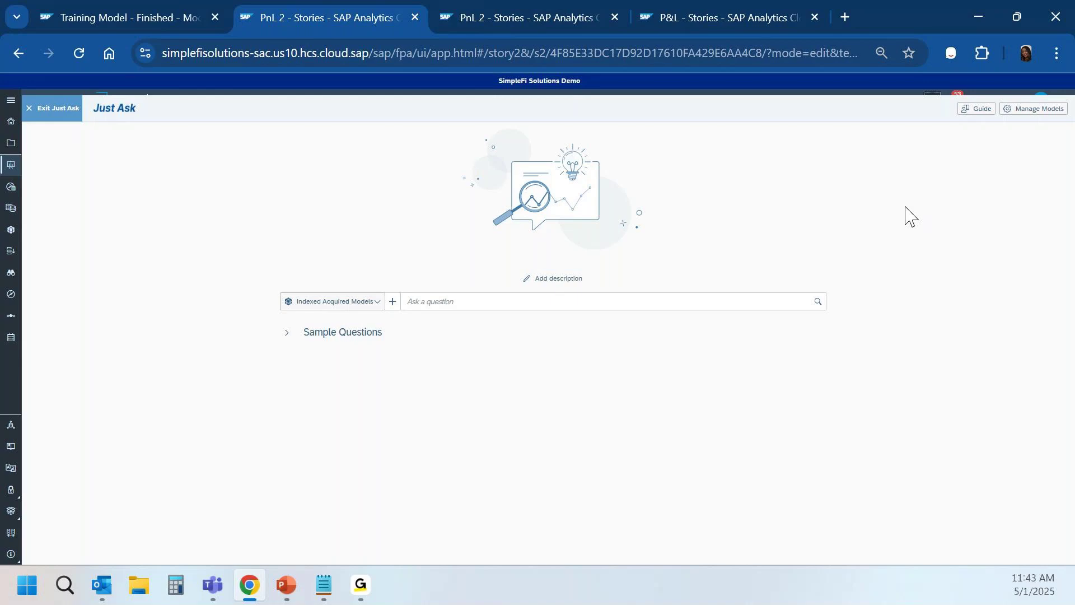
{"action": "left_click", "coordinate": [430, 303]}
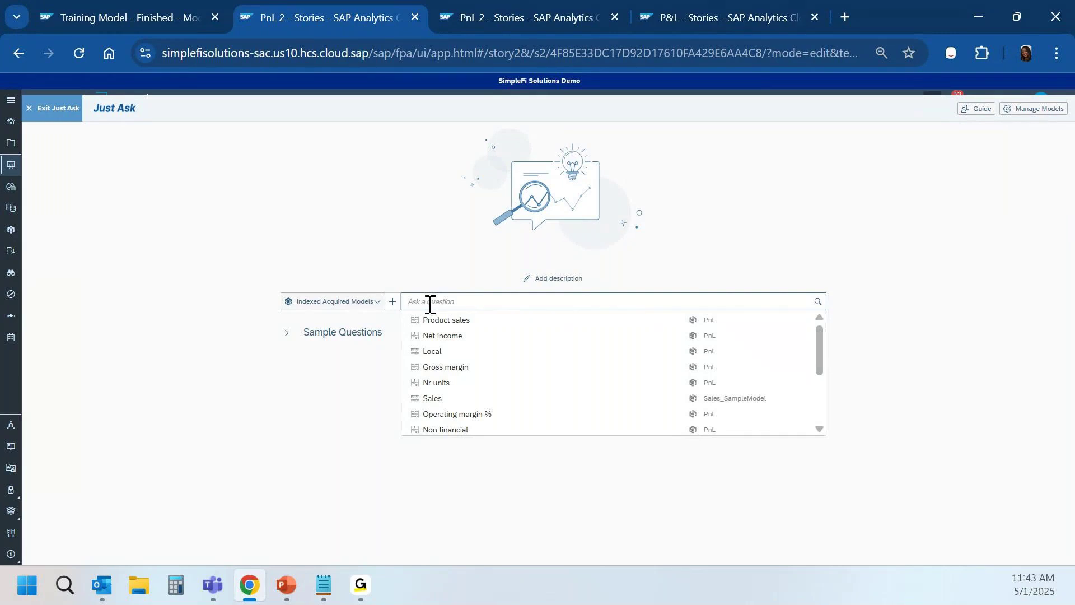
{"action": "left_click", "coordinate": [376, 311]}
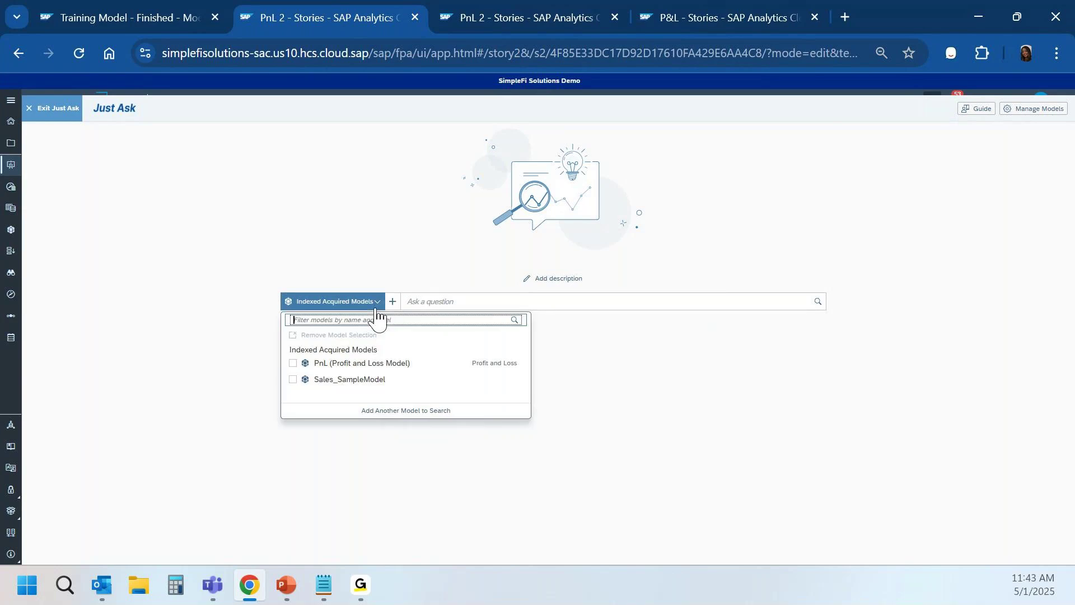
{"action": "left_click", "coordinate": [378, 414]}
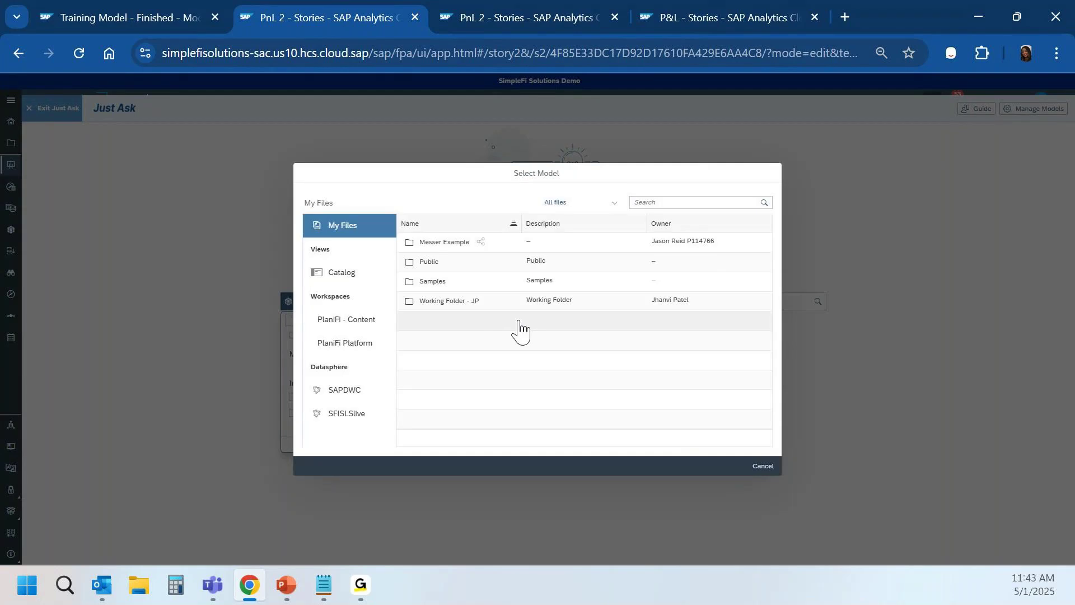
{"action": "left_click", "coordinate": [470, 305]}
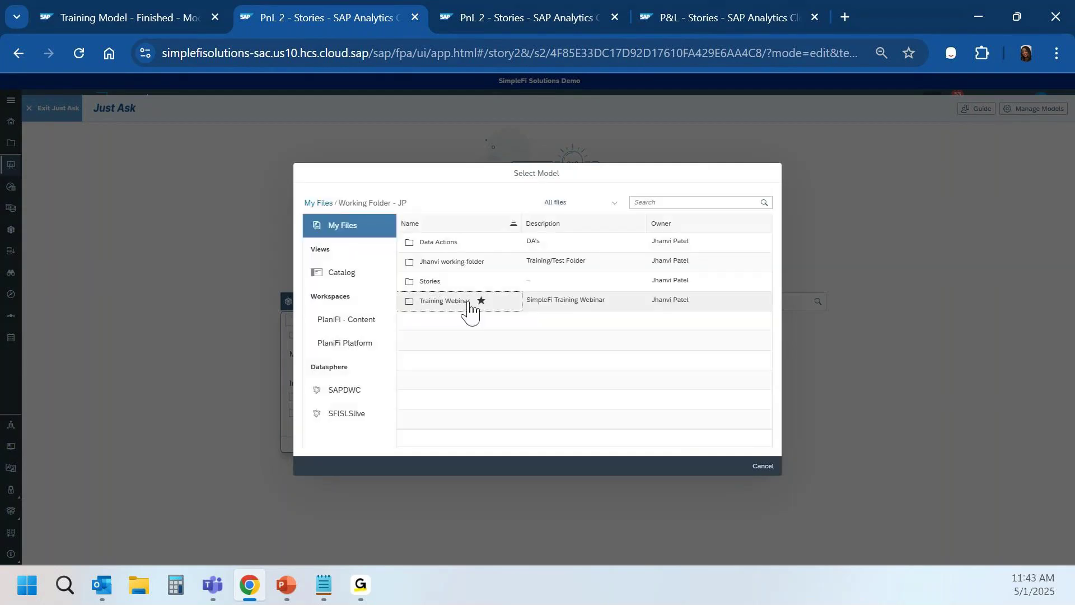
{"action": "left_click", "coordinate": [469, 305]}
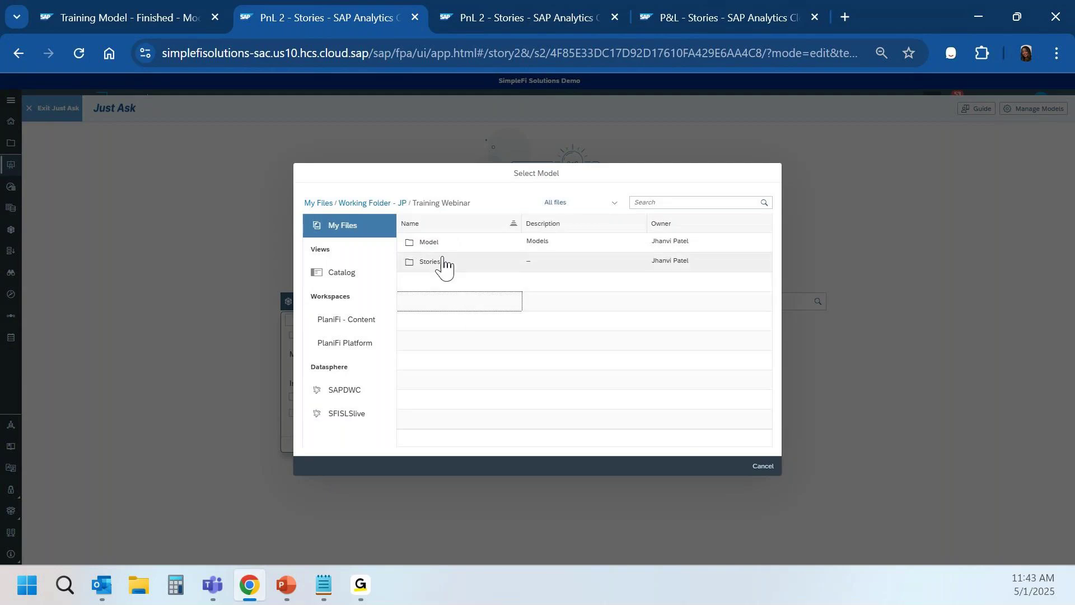
{"action": "left_click", "coordinate": [436, 245]}
{"action": "left_click", "coordinate": [437, 249]}
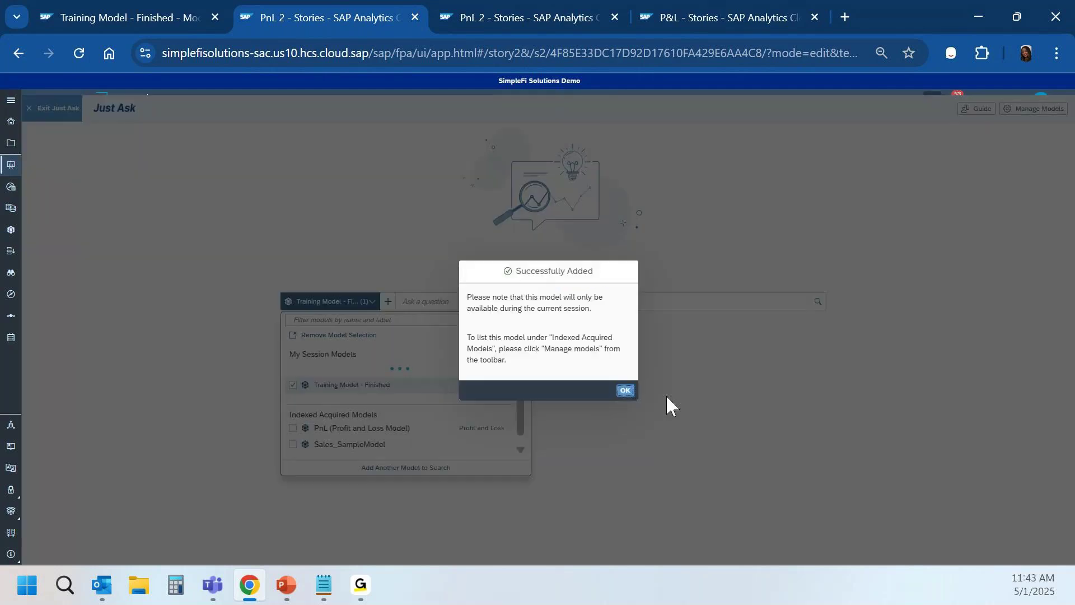
{"action": "left_click", "coordinate": [624, 391]}
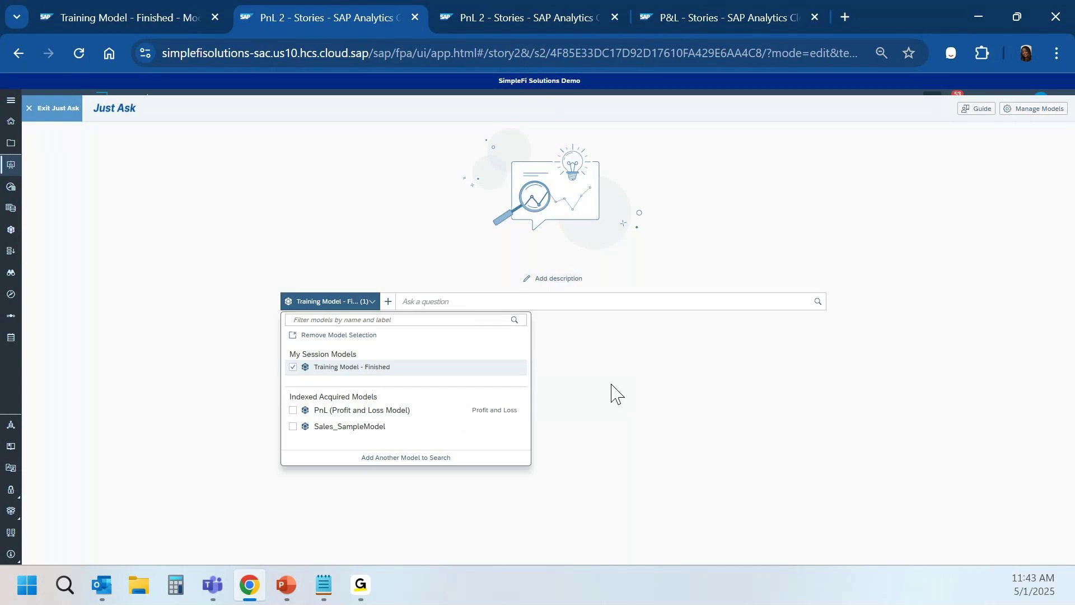
Step: Ask the question "Show me 2024 Product sales by month in USD" against the training model
{"action": "left_click", "coordinate": [611, 392]}
{"action": "left_click", "coordinate": [431, 302]}
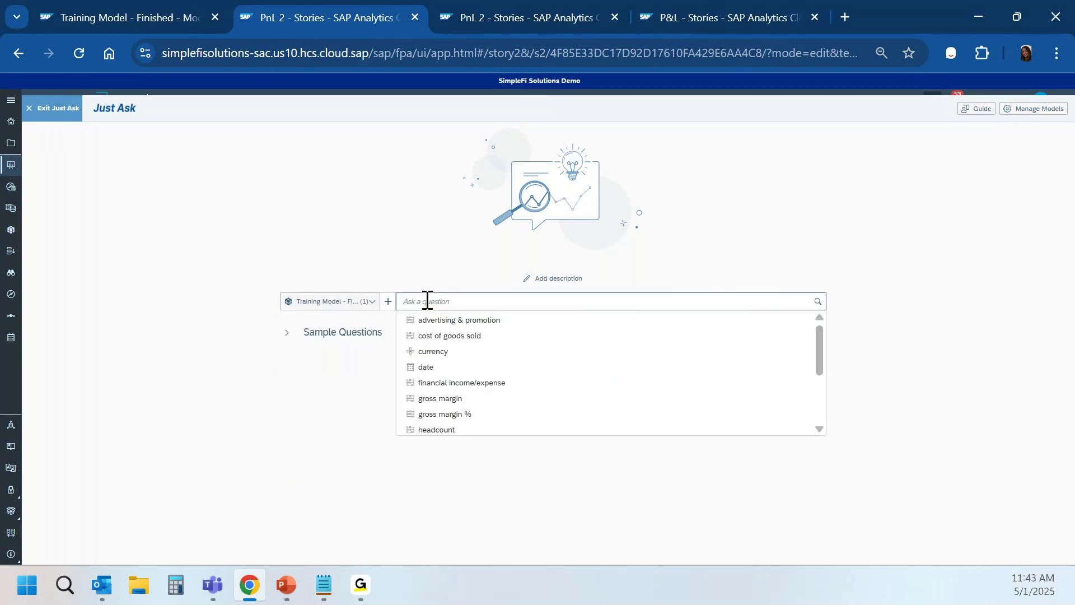
{"action": "type", "text": "Show m"}
{"action": "type", "text": "e 2024 Pro"}
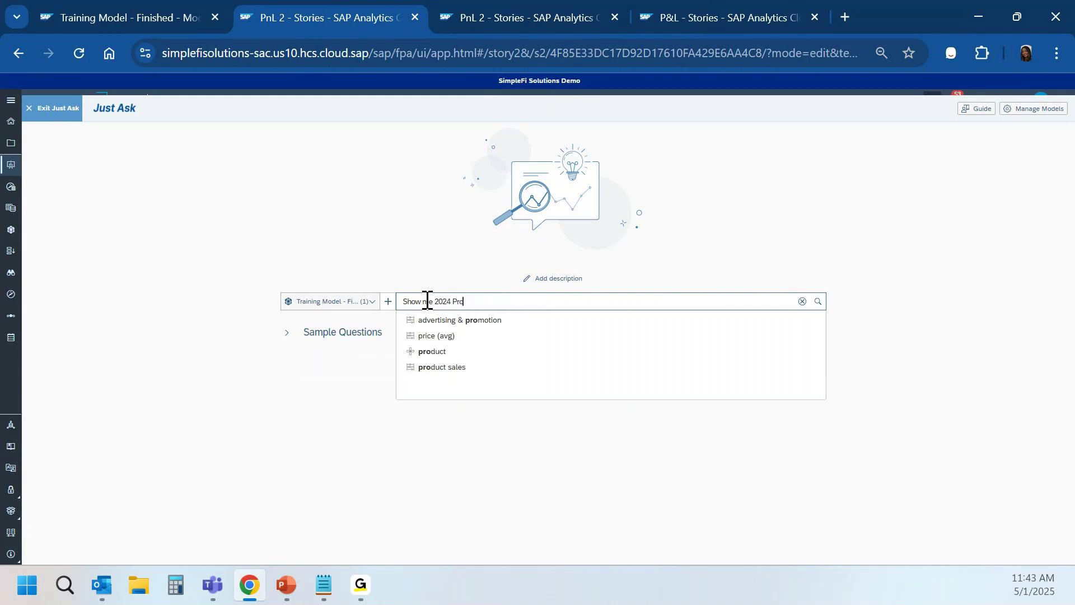
{"action": "type", "text": "duct sales "}
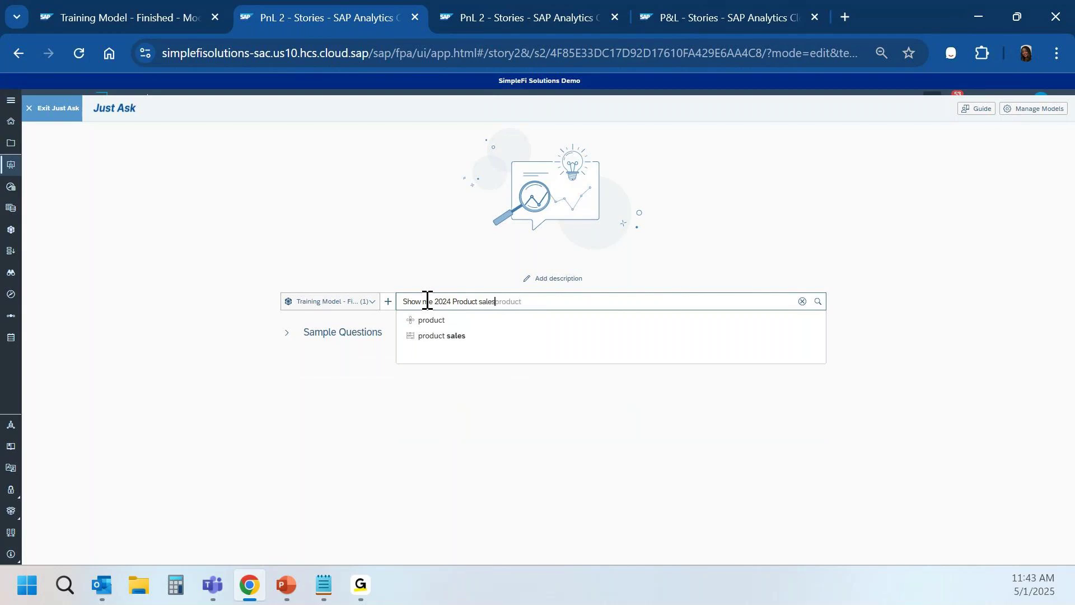
{"action": "type", "text": "by "}
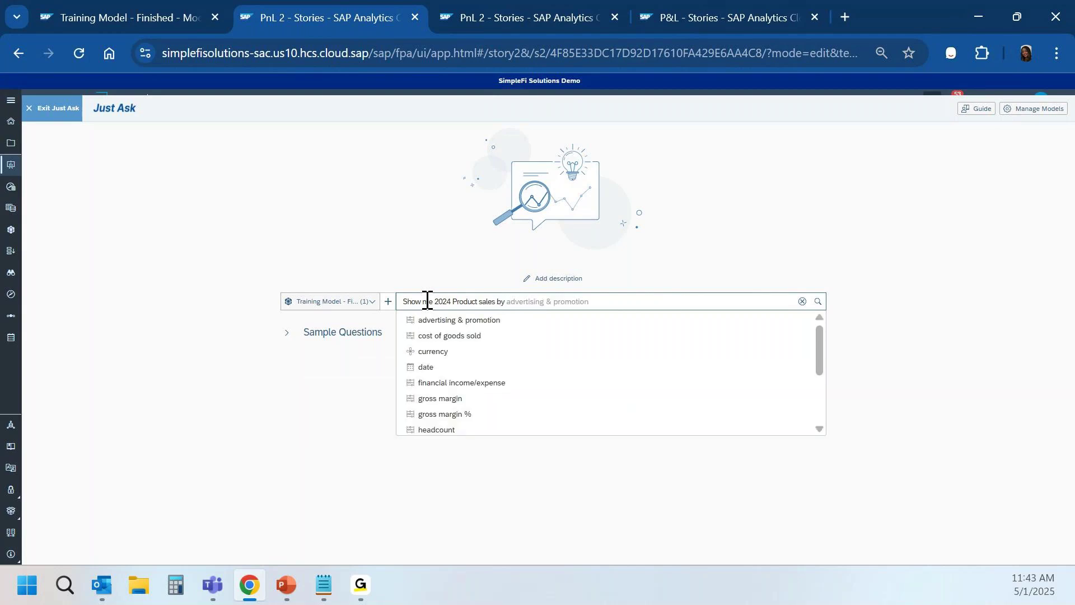
{"action": "type", "text": "month in USD"}
{"action": "key", "text": "Return"}
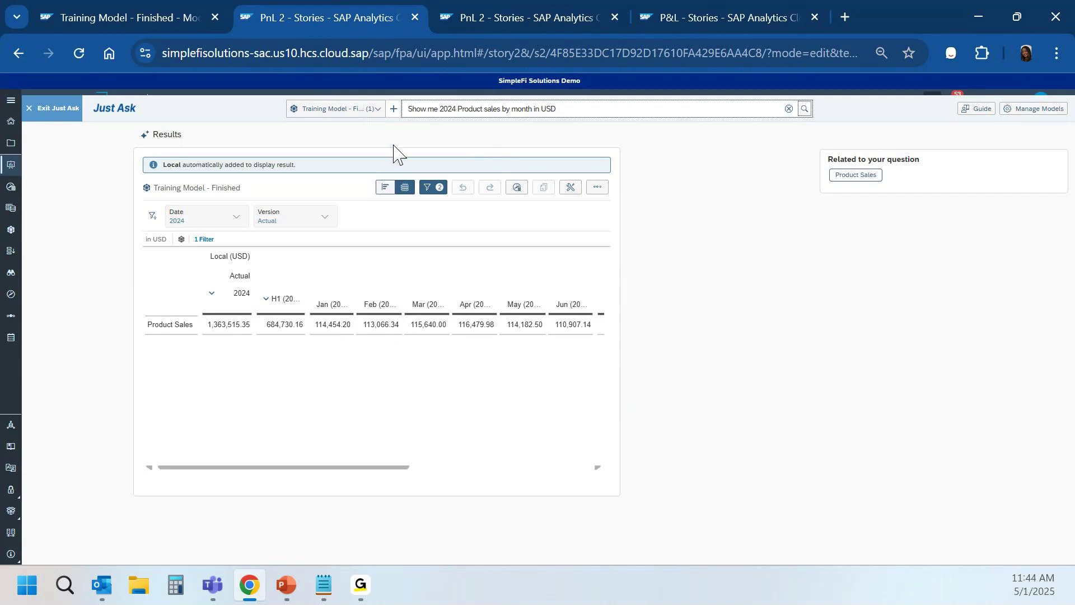
Step: Display the product sales result as a chart and narrow its time range to about January through September 2024
{"action": "left_click", "coordinate": [383, 189]}
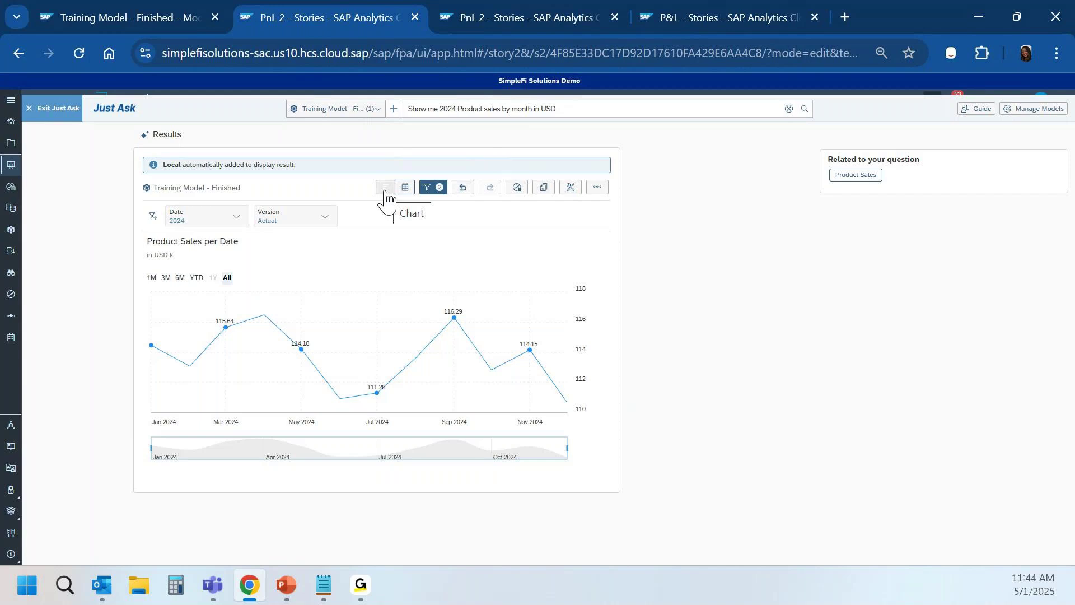
{"action": "left_click", "coordinate": [385, 191]}
{"action": "left_click_drag", "start_coordinate": [566, 450], "coordinate": [481, 440]}
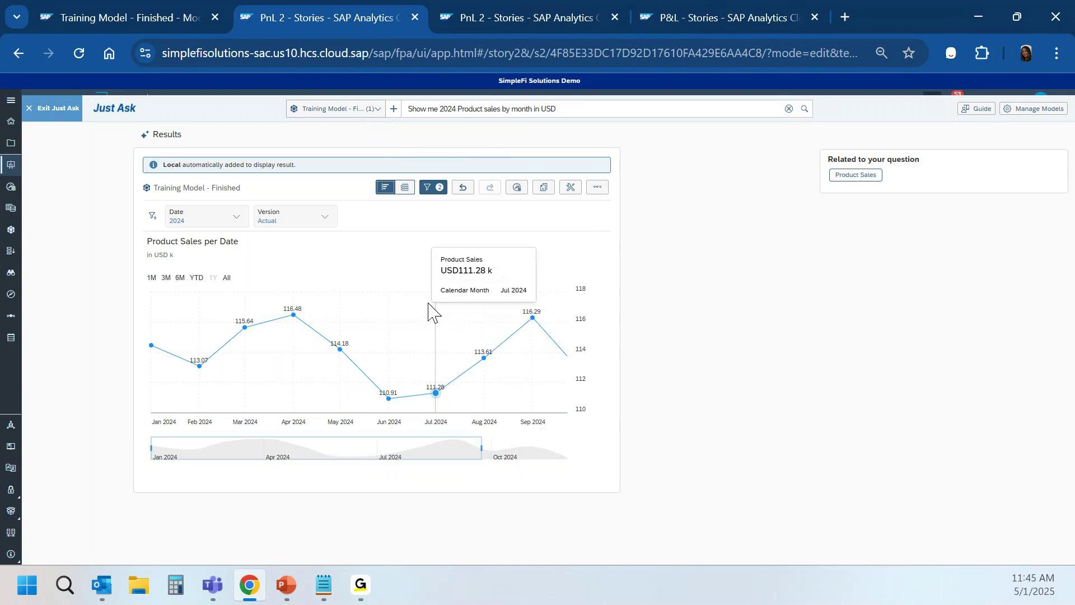
Step: Copy the 2024 product sales chart from the Just Ask result and exit Just Ask back to the story
{"action": "left_click", "coordinate": [547, 189]}
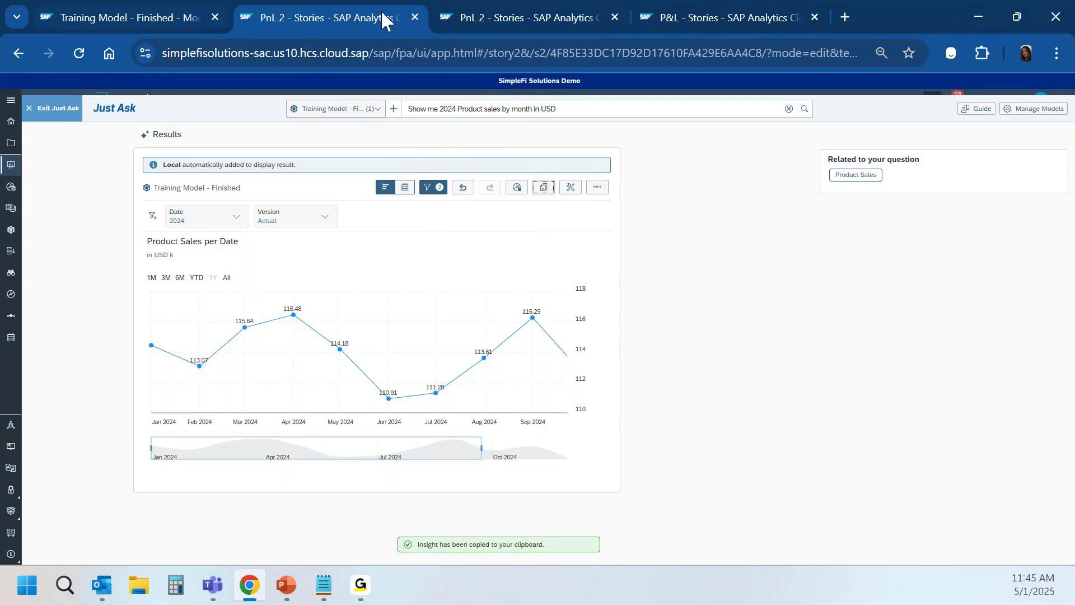
{"action": "left_click", "coordinate": [591, 18]}
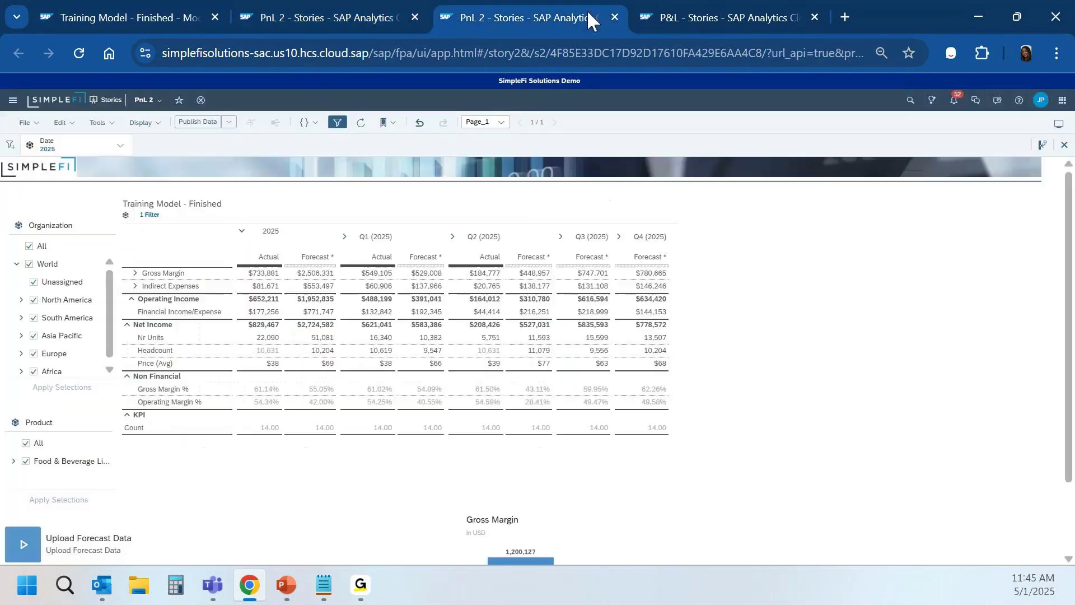
{"action": "left_click", "coordinate": [375, 20]}
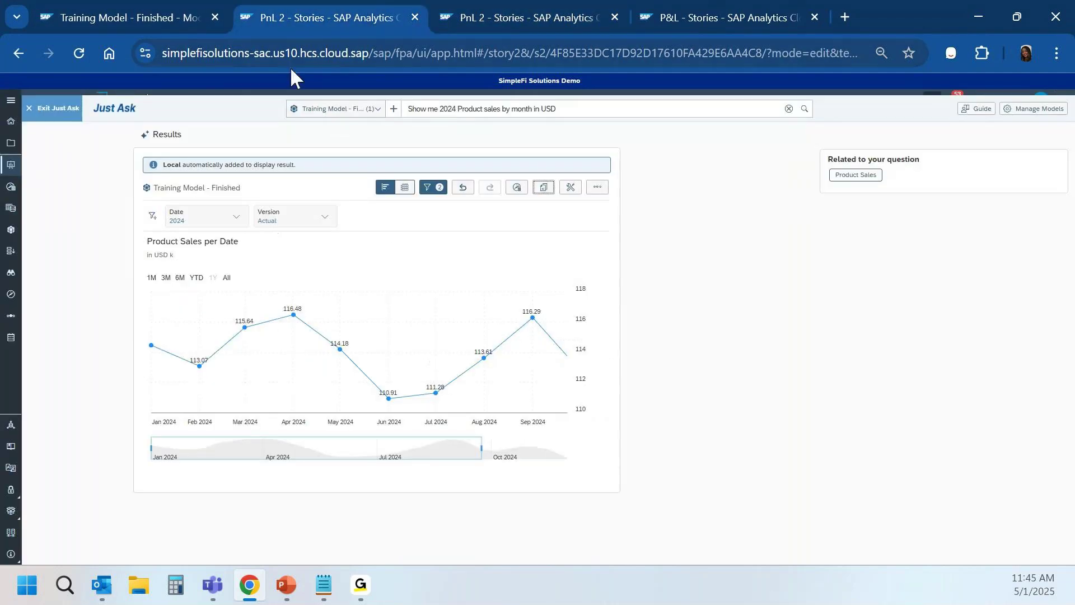
{"action": "left_click", "coordinate": [31, 112]}
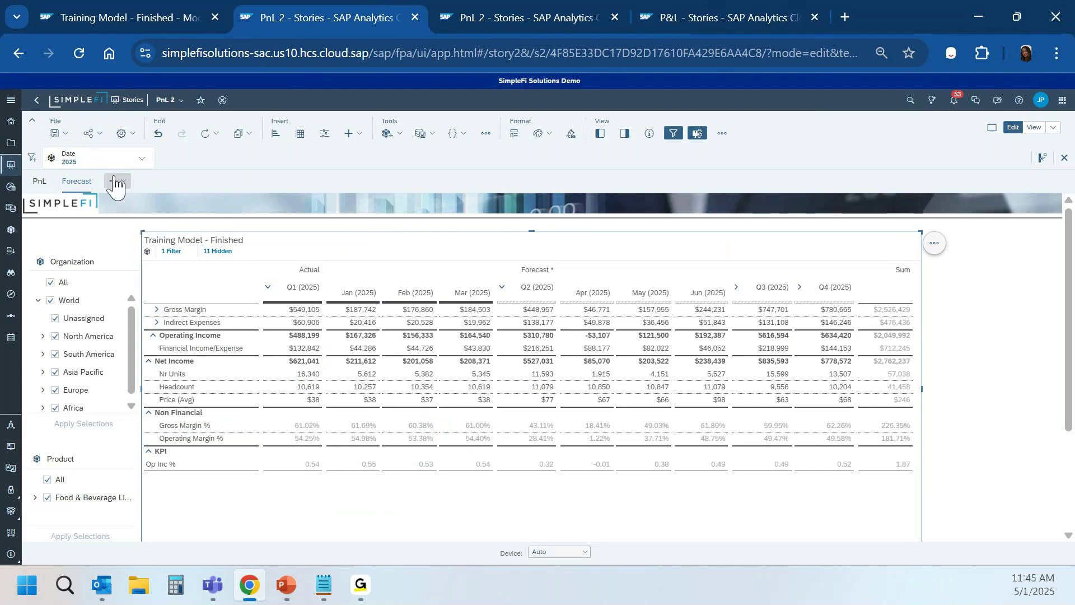
Step: Add a new page after the Forecast page and paste the copied product sales chart onto it
{"action": "left_click", "coordinate": [114, 181]}
{"action": "left_click", "coordinate": [120, 197]}
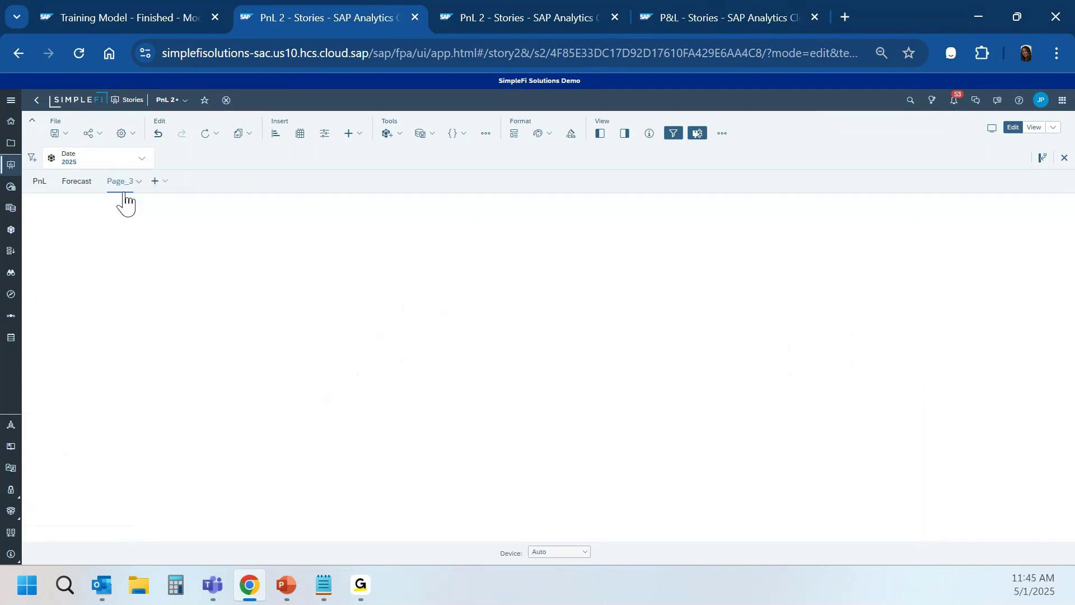
{"action": "left_click", "coordinate": [249, 134]}
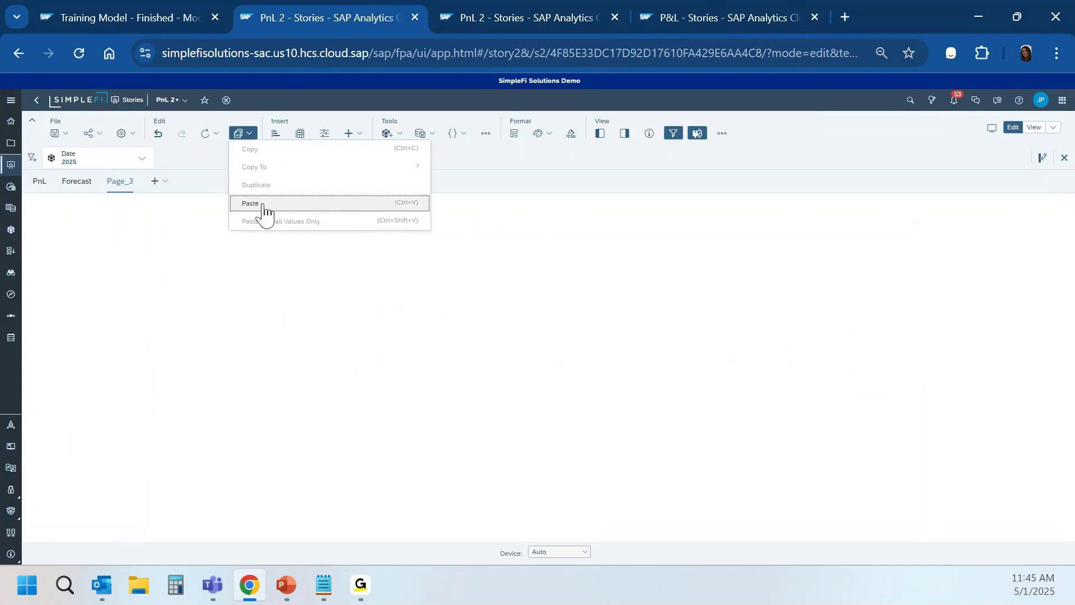
{"action": "left_click", "coordinate": [264, 205]}
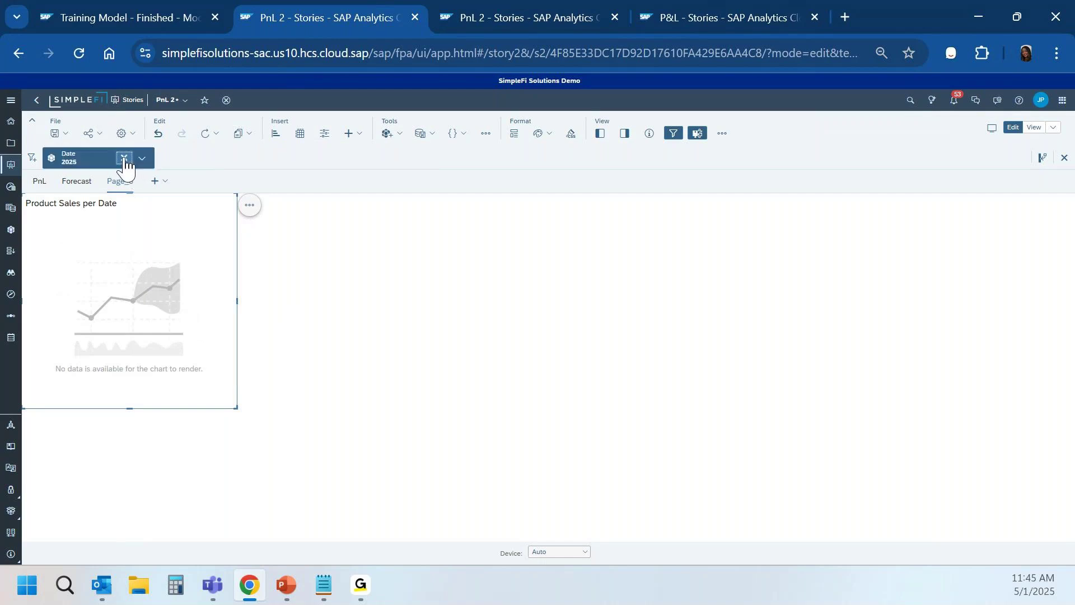
Step: Remove the 2025 Date story filter and widen the pasted product sales chart to nearly twice its width
{"action": "left_click", "coordinate": [129, 158]}
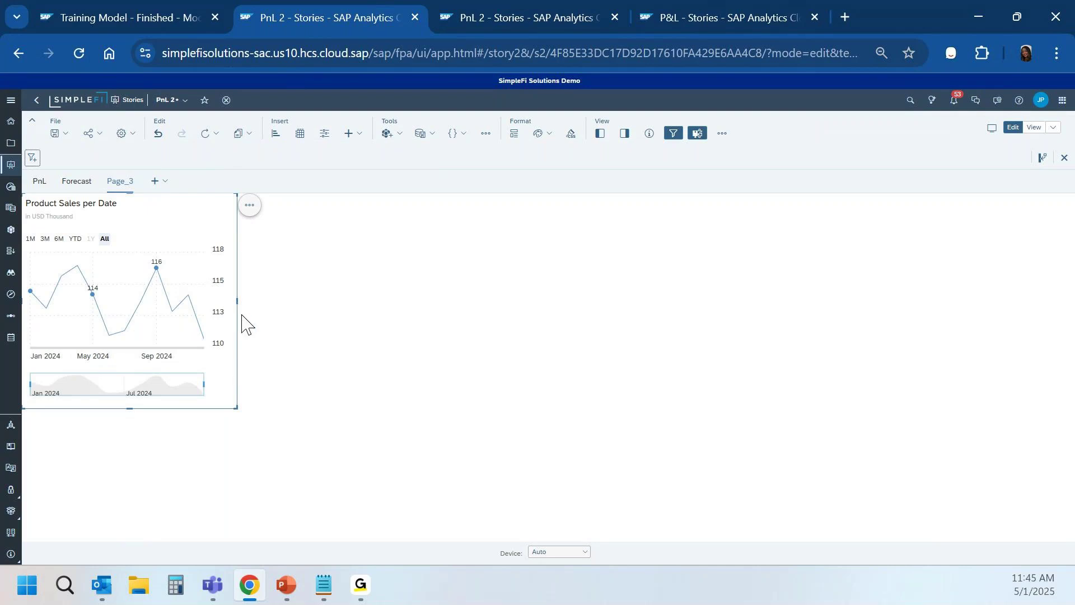
{"action": "left_click_drag", "start_coordinate": [234, 300], "coordinate": [435, 294]}
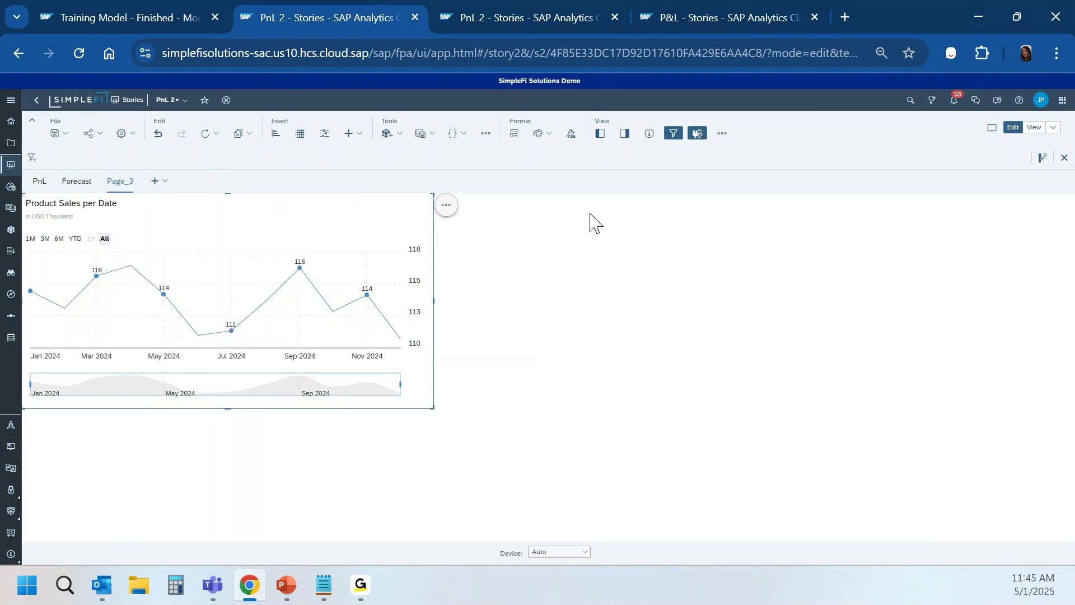
Step: Reopen Just Ask and replace the question with "Show me gross margin by product as a bar chart"
{"action": "left_click", "coordinate": [932, 101]}
{"action": "scroll", "coordinate": [759, 218], "scroll_direction": "down", "scroll_amount": 1}
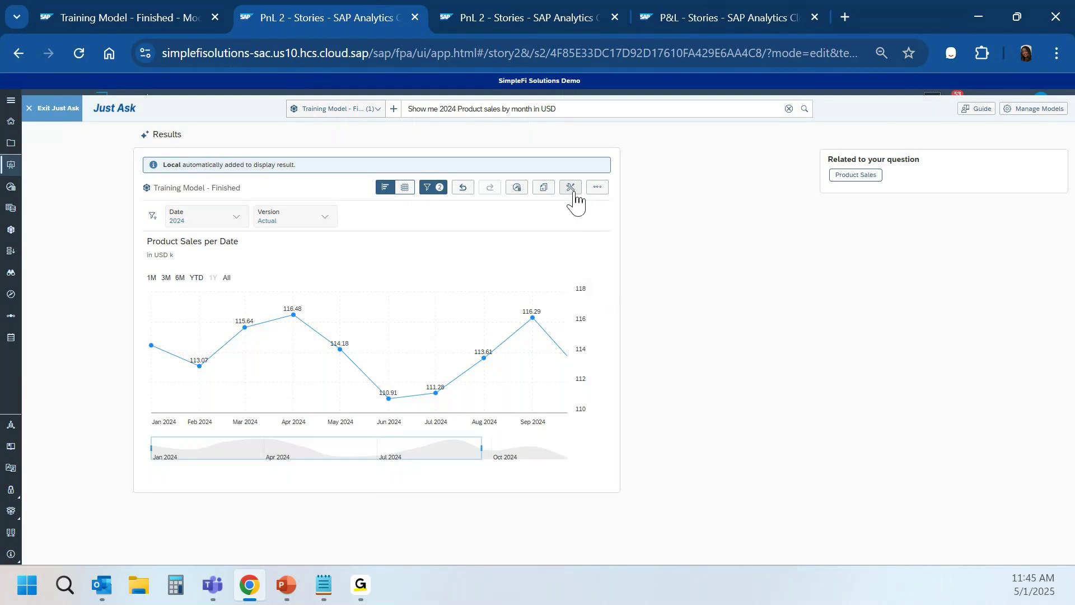
{"action": "left_click_drag", "start_coordinate": [580, 115], "coordinate": [397, 117]}
{"action": "key", "text": "BackSpace"}
{"action": "type", "text": "Sho"}
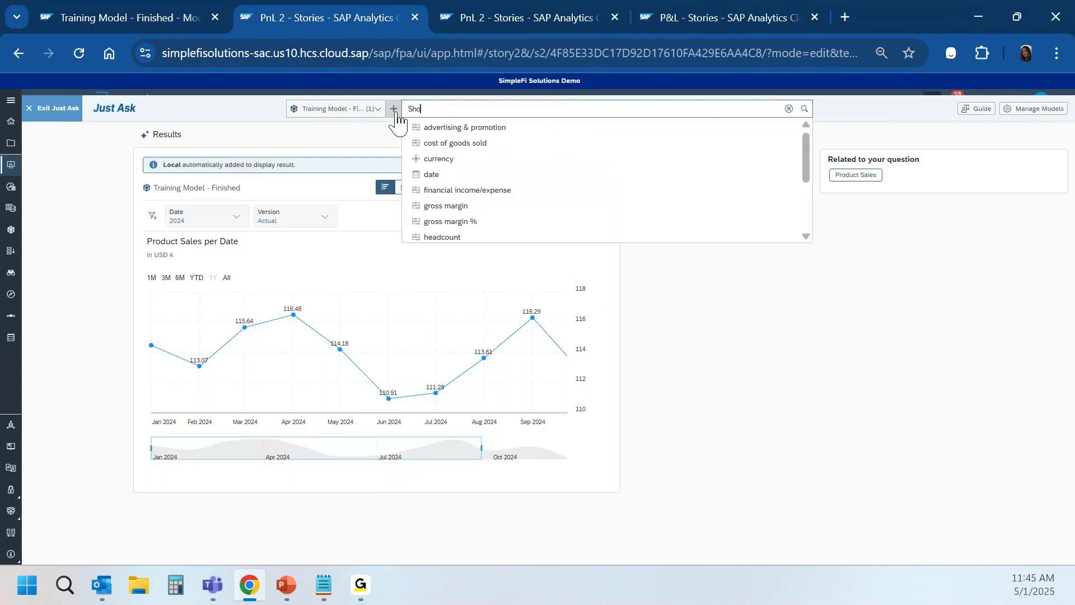
{"action": "type", "text": "w me"}
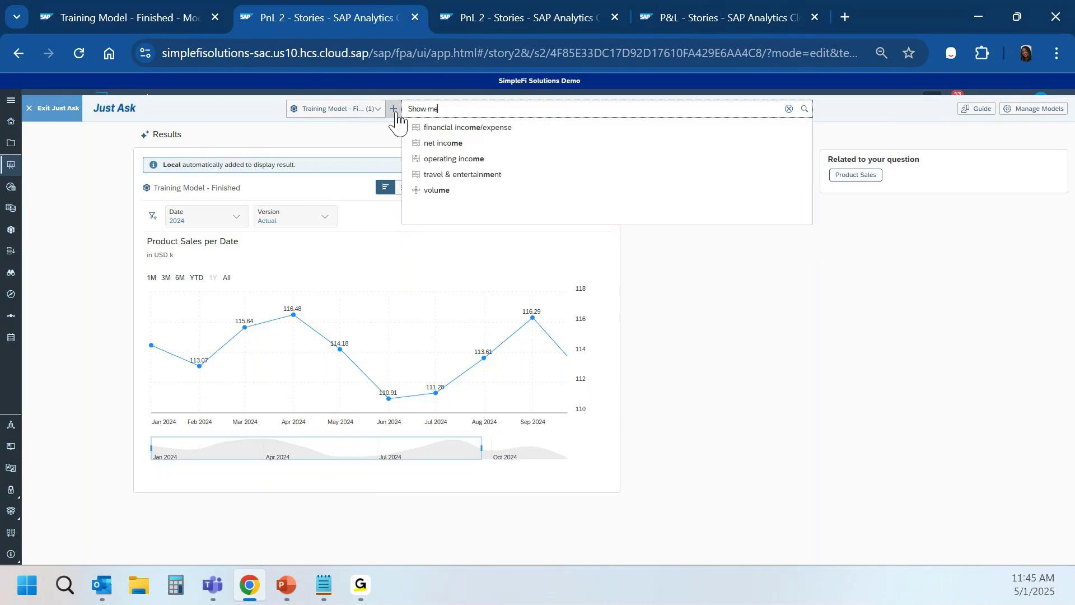
{"action": "type", "text": " Ger"}
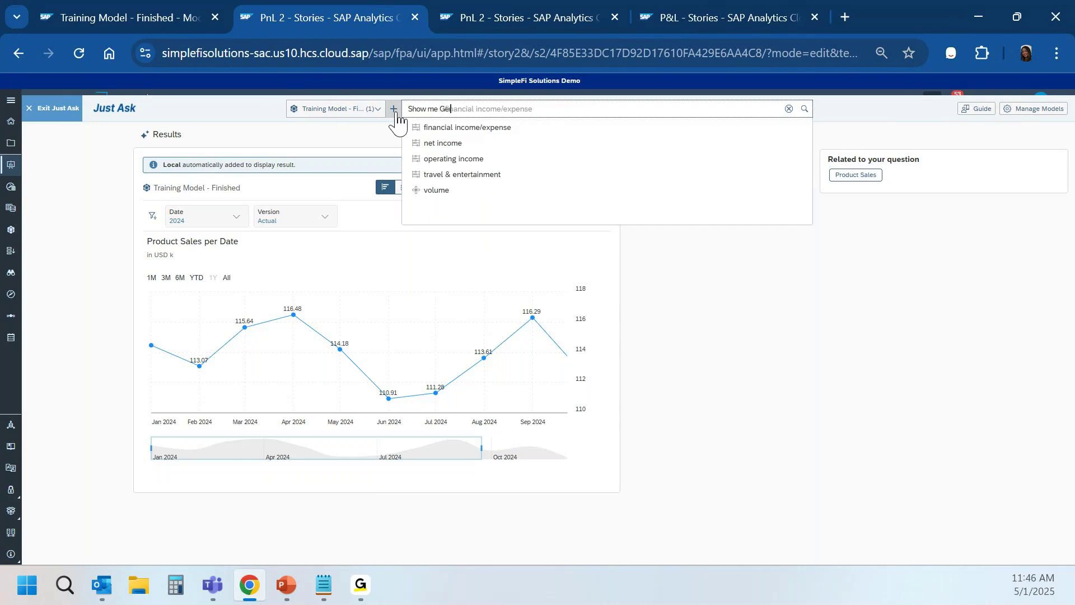
{"action": "key", "text": "BackSpace"}
{"action": "key", "text": "BackSpace"}
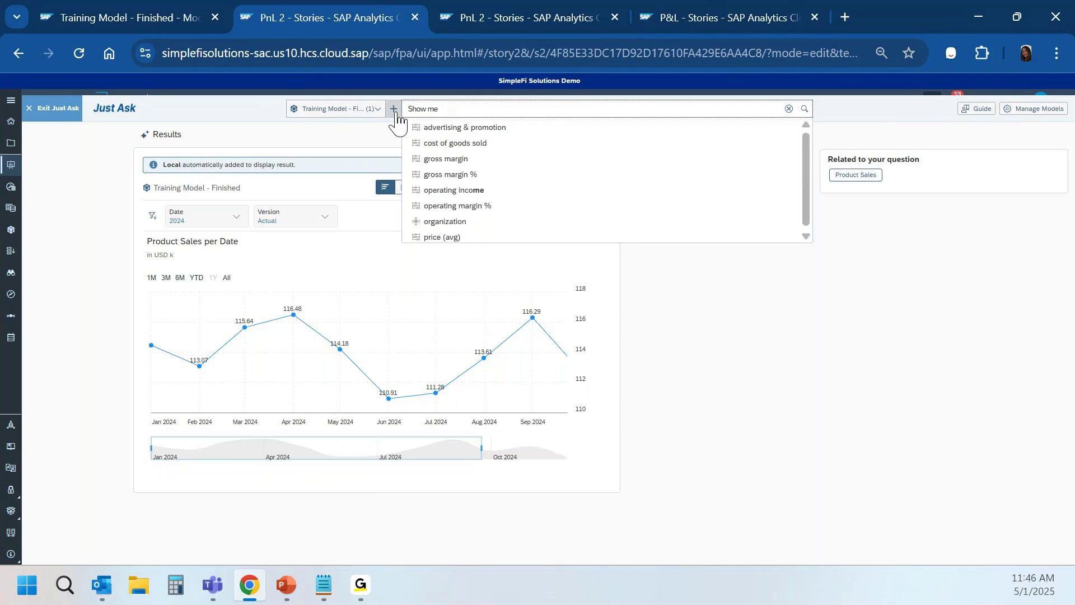
{"action": "type", "text": "gross ma"}
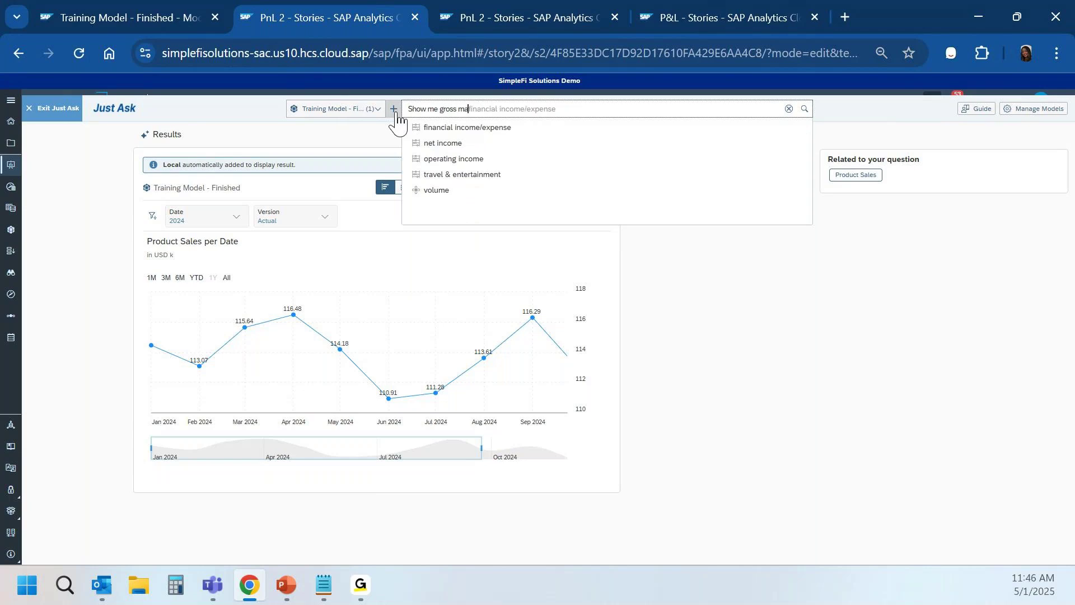
{"action": "type", "text": "rgin by"}
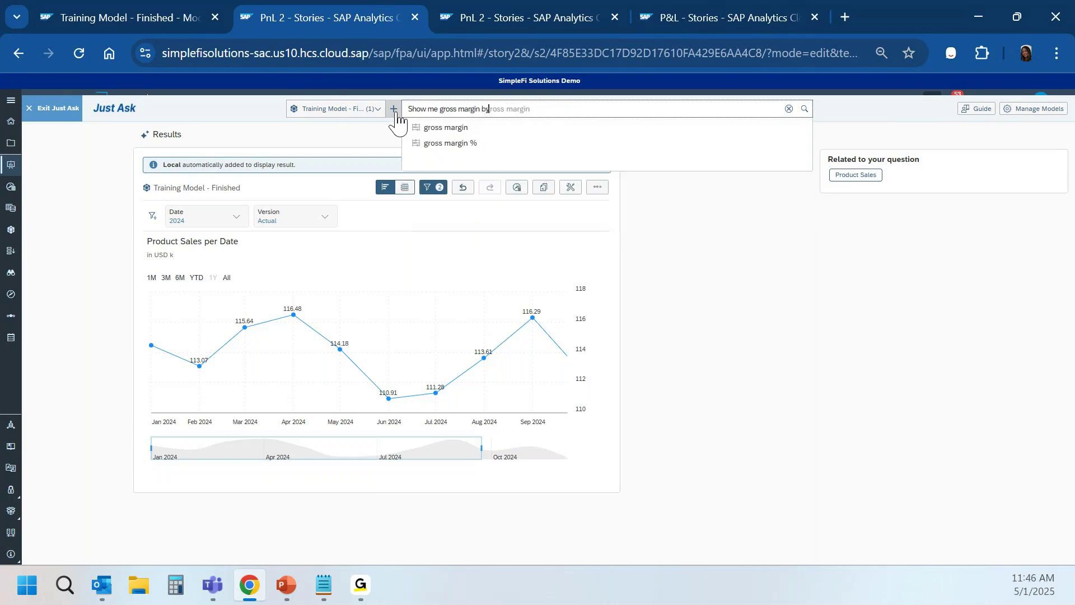
{"action": "type", "text": " product"}
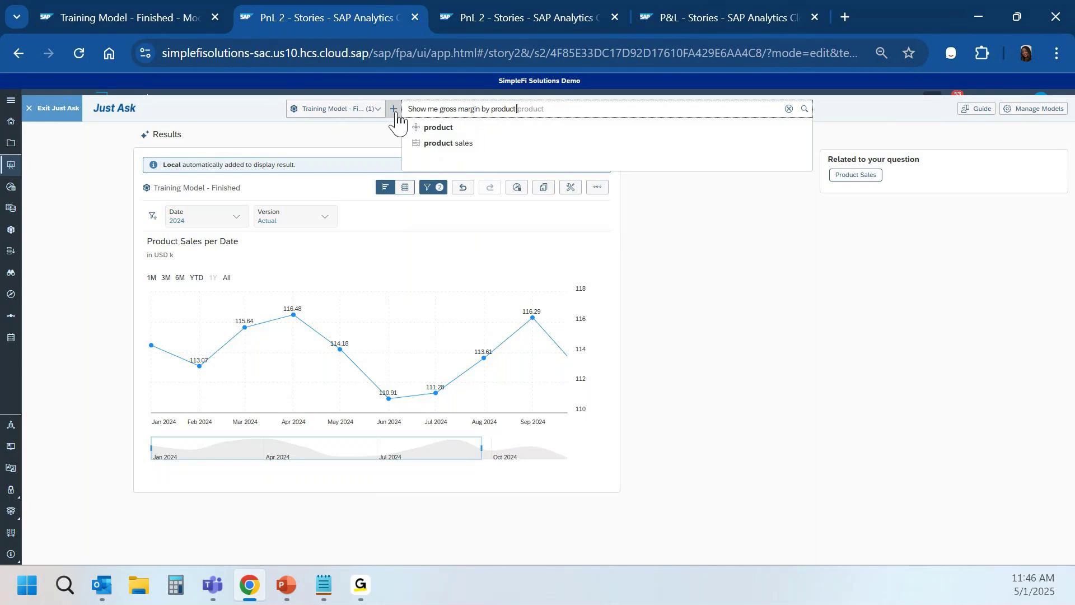
{"action": "type", "text": " as a"}
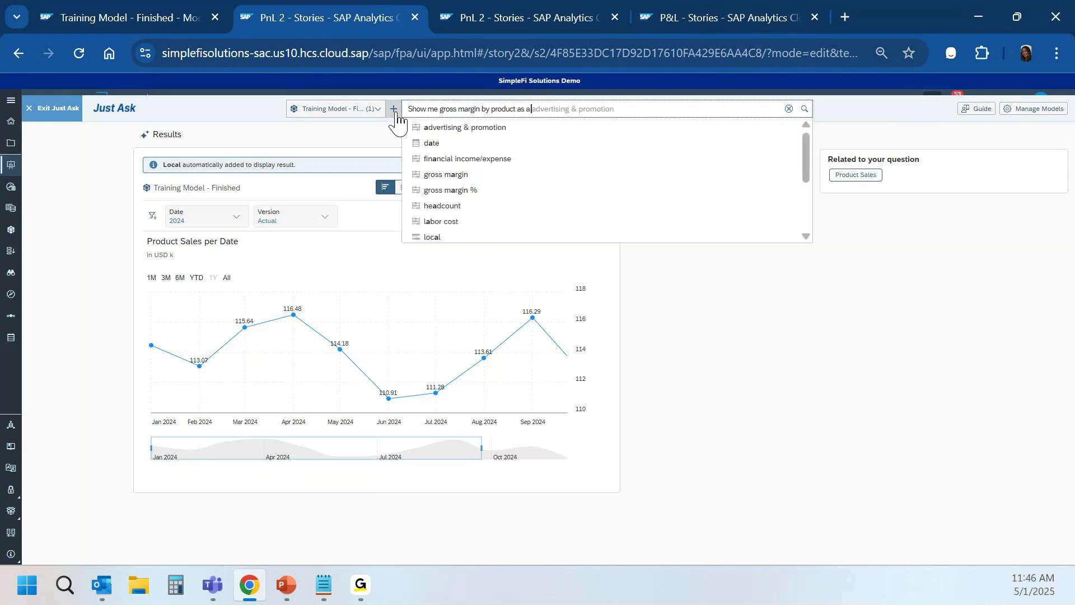
{"action": "type", "text": " bar chart"}
{"action": "key", "text": "Return"}
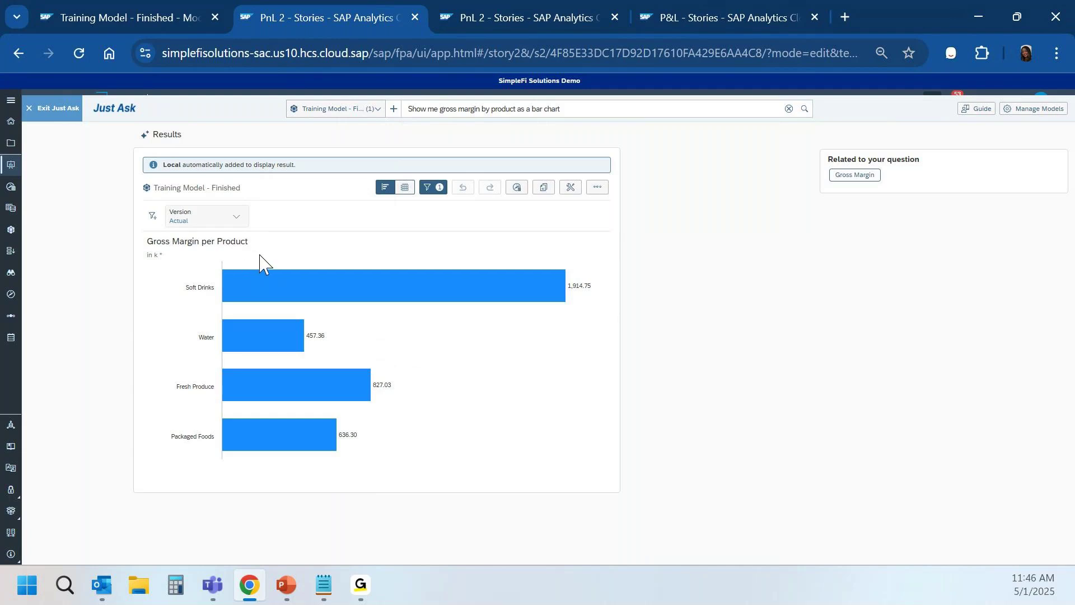
Step: Extend the gross margin question with "drill on prooduct level 3" and run it again
{"action": "left_click", "coordinate": [570, 110]}
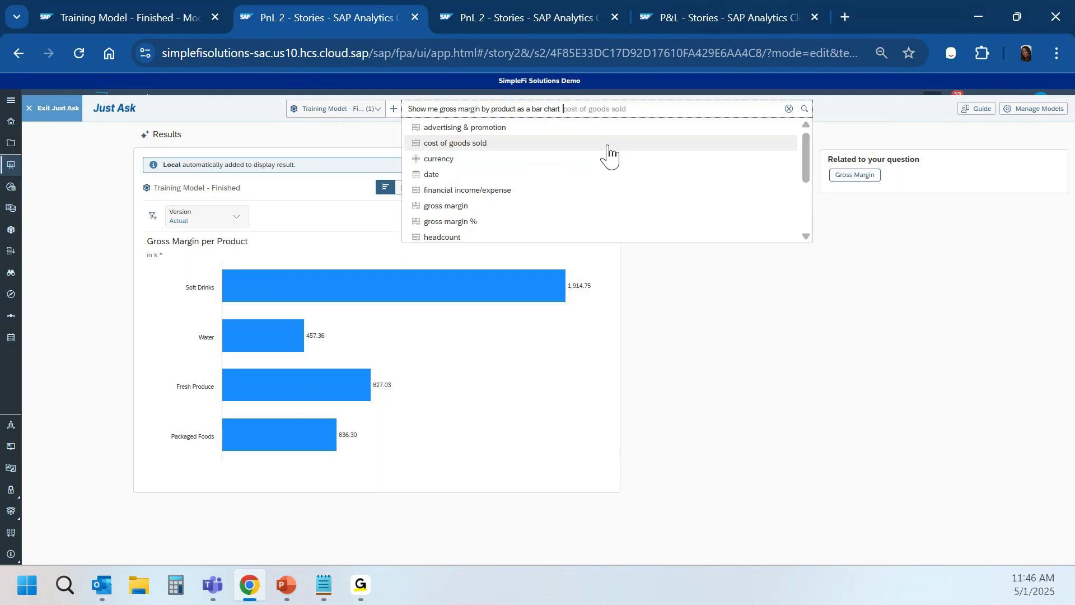
{"action": "type", "text": "drill o"}
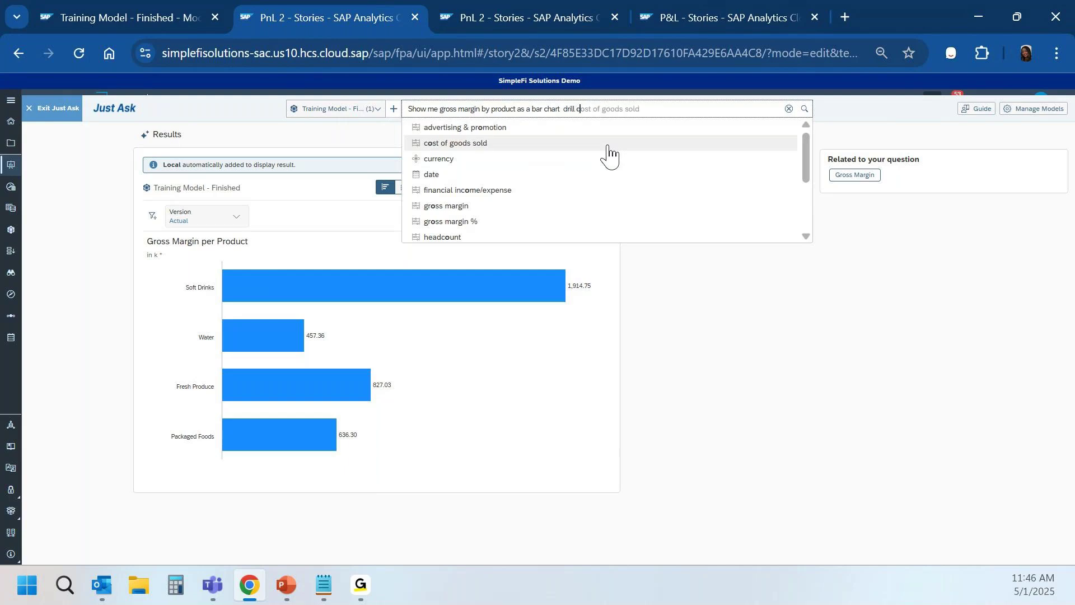
{"action": "type", "text": "n prooduct"}
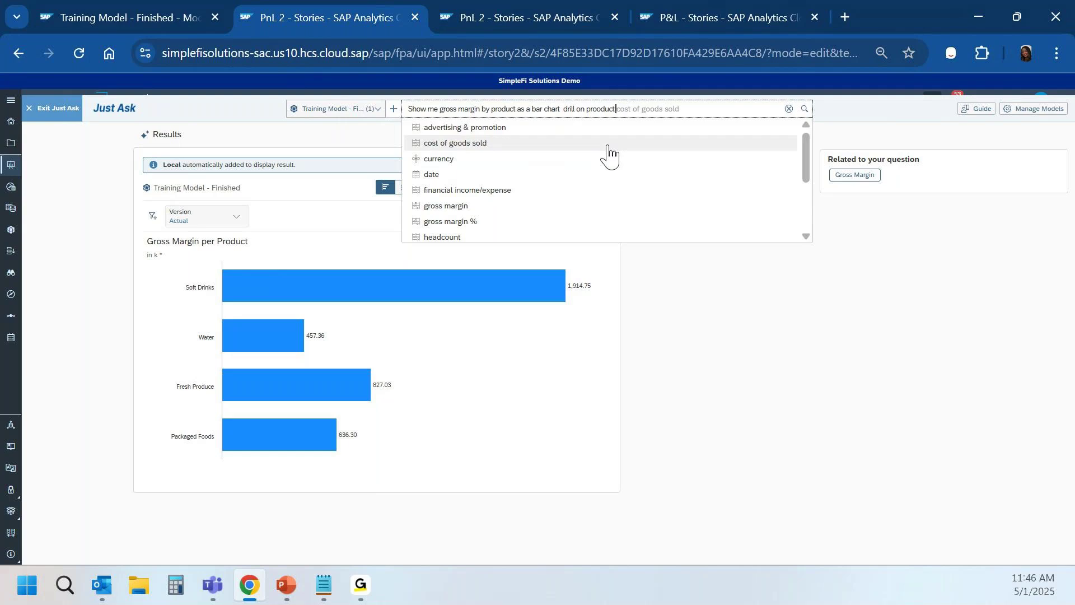
{"action": "type", "text": " level 3"}
{"action": "key", "text": "Return"}
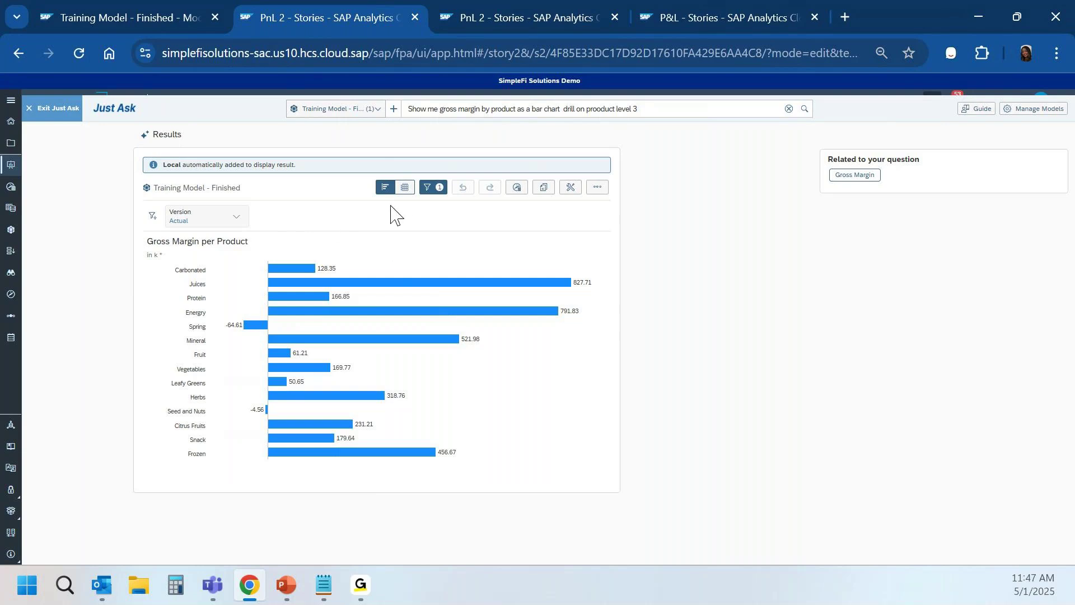
Step: Show the gross margin result as a table and leave Just Ask for the story
{"action": "left_click", "coordinate": [404, 188]}
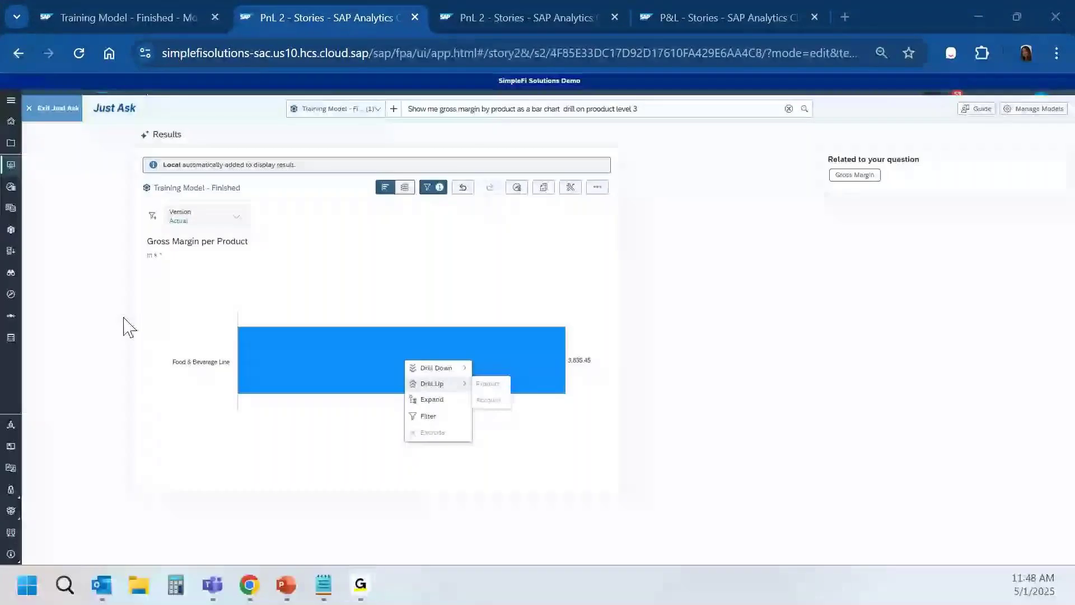
{"action": "left_click", "coordinate": [36, 106]}
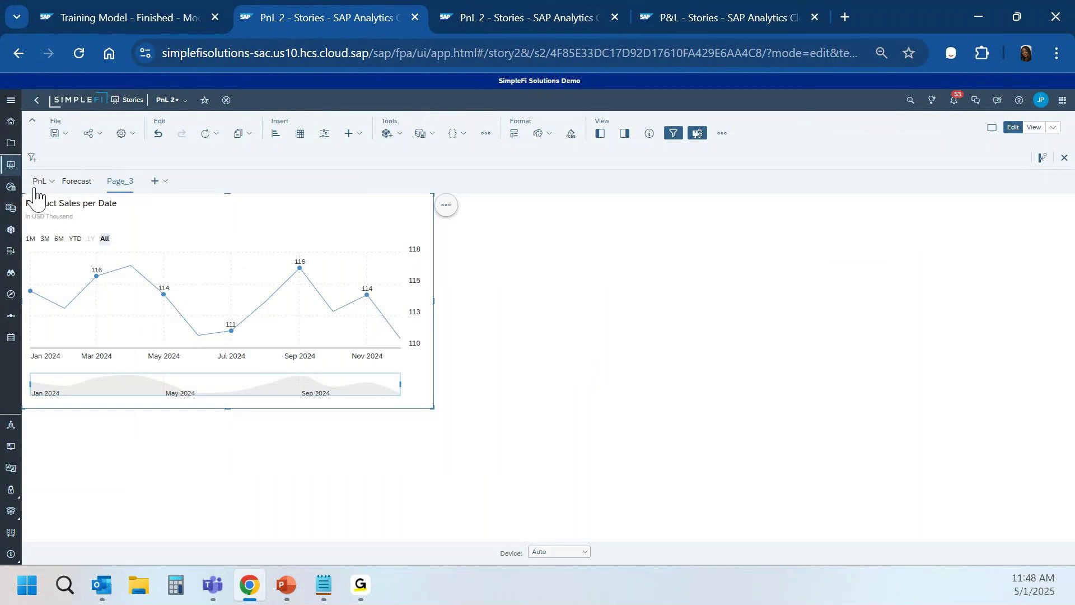
Step: Open the story's PnL page and compare it with the PnL 2 story in the neighbouring browser tab
{"action": "left_click", "coordinate": [40, 189]}
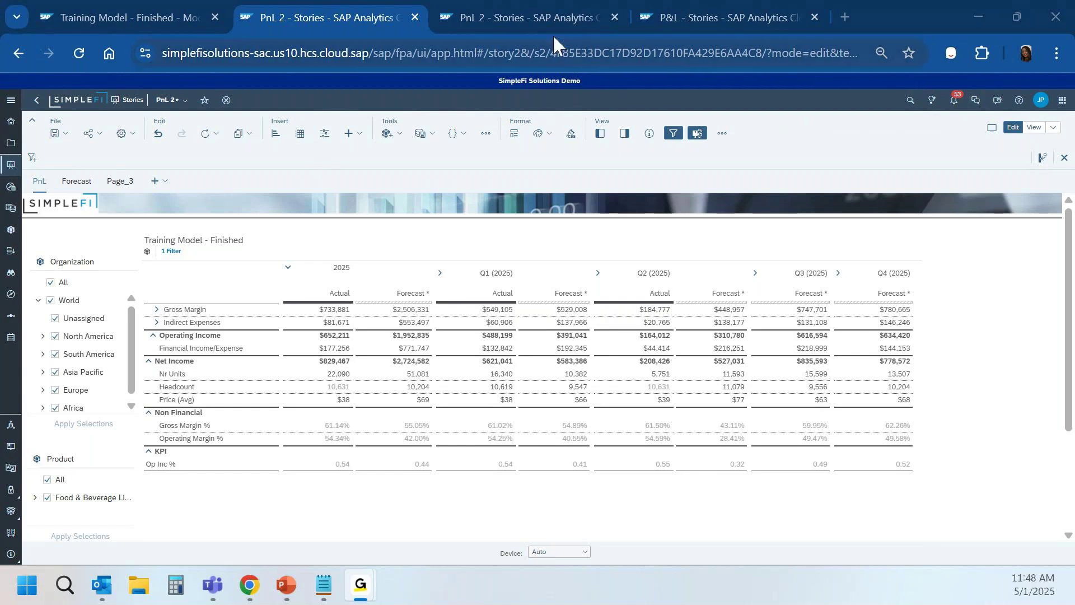
{"action": "left_click", "coordinate": [538, 15]}
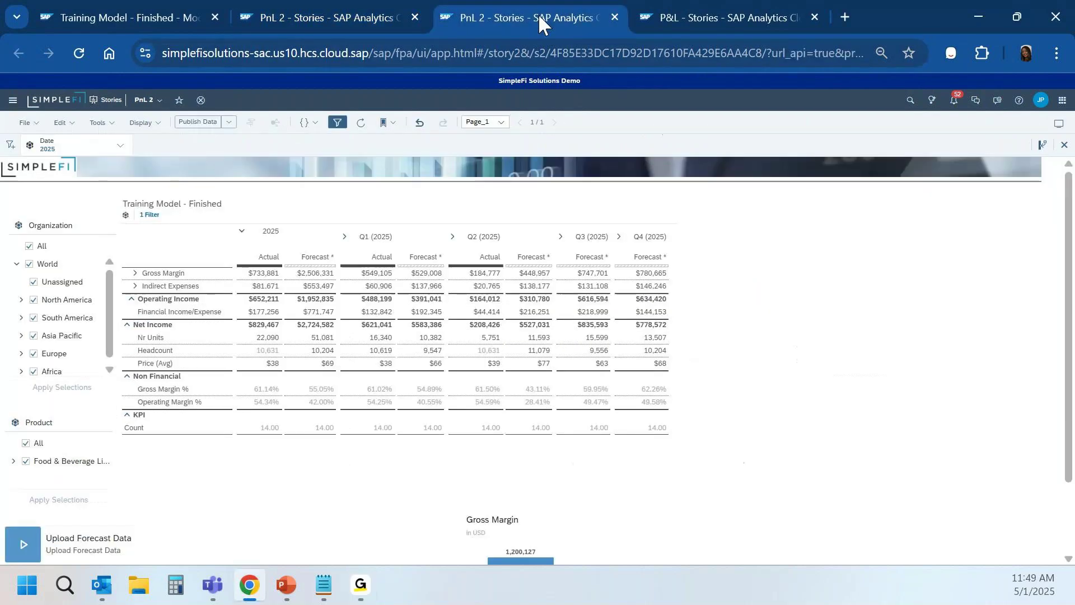
{"action": "left_click", "coordinate": [323, 18]}
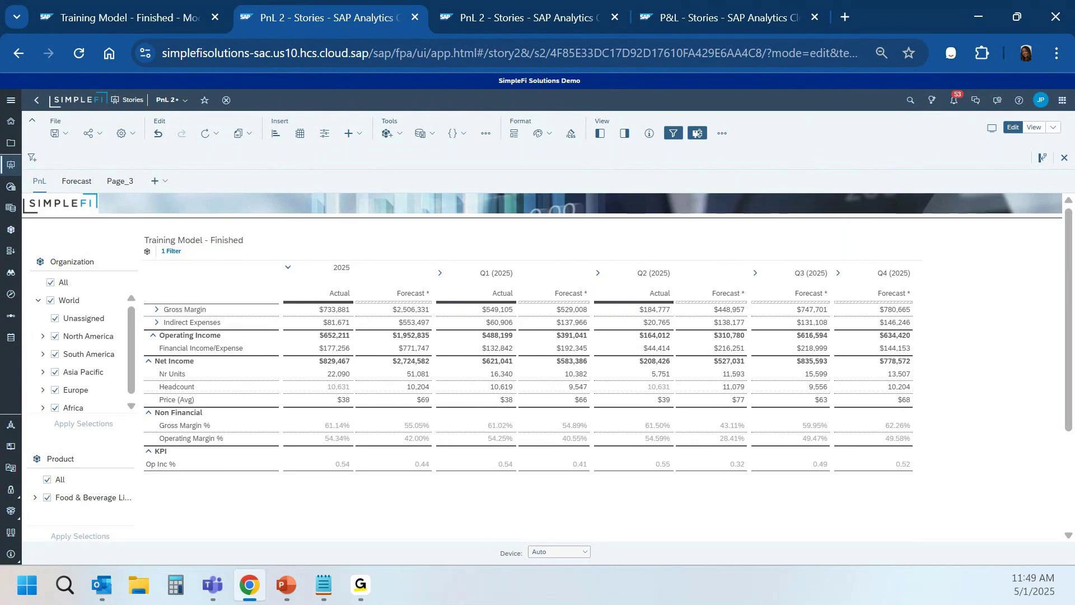
Step: Switch to the PowerPoint slide show and advance from Story Creation Demo to the Webinar Training Schedule slide
{"action": "key", "text": "alt+Tab"}
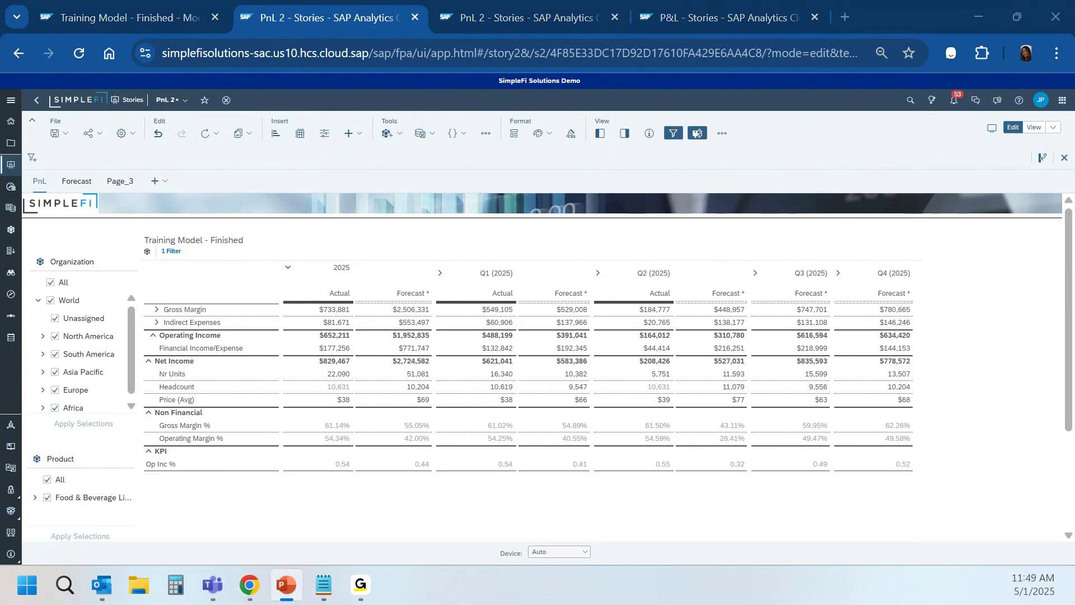
{"action": "key", "text": "alt+Tab"}
{"action": "key", "text": "alt+Tab"}
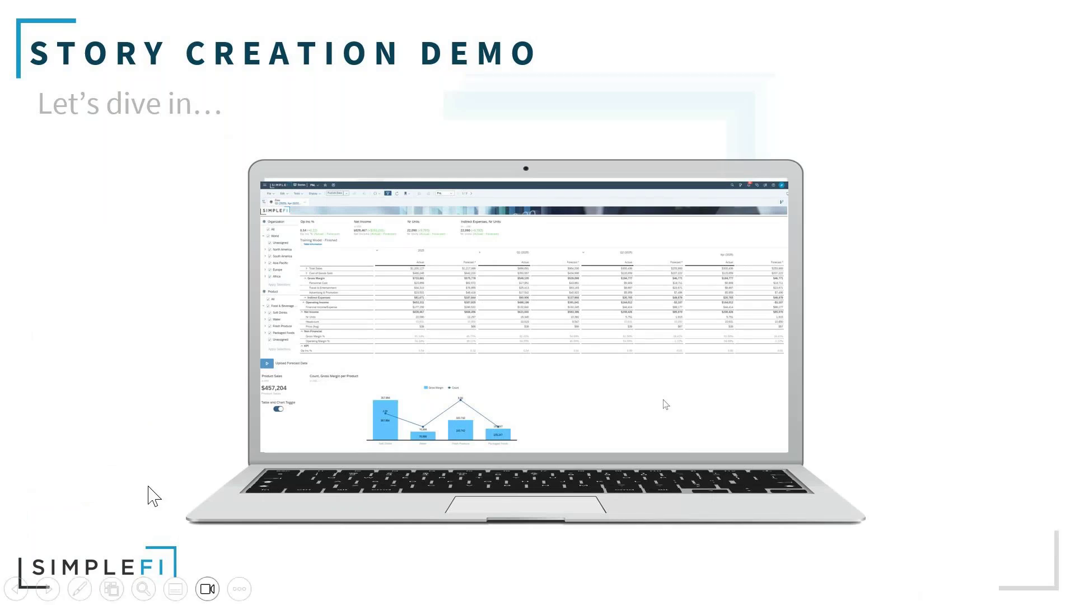
{"action": "left_click", "coordinate": [162, 389]}
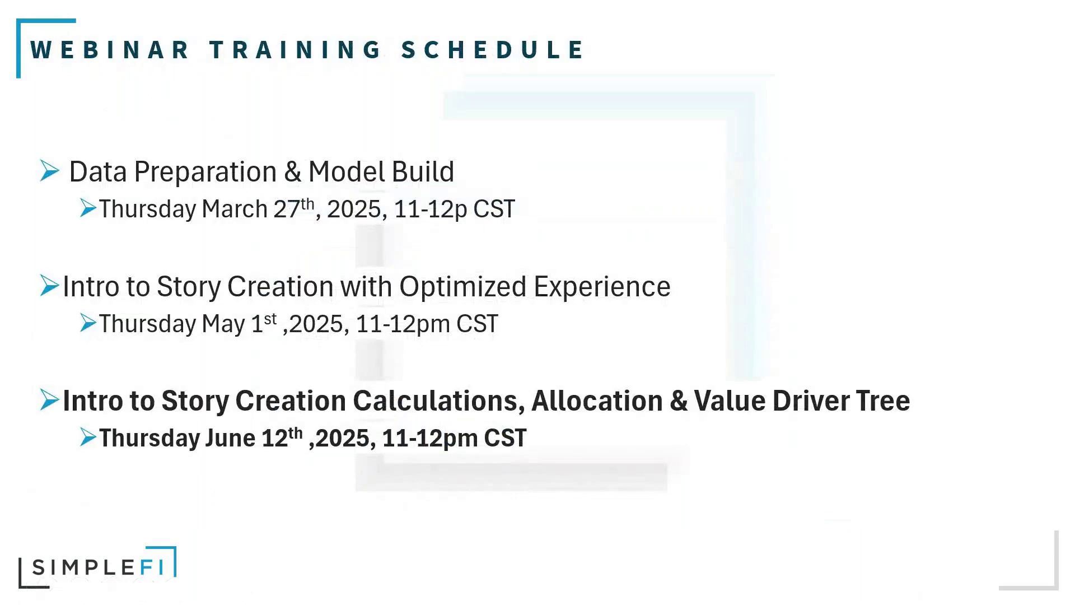